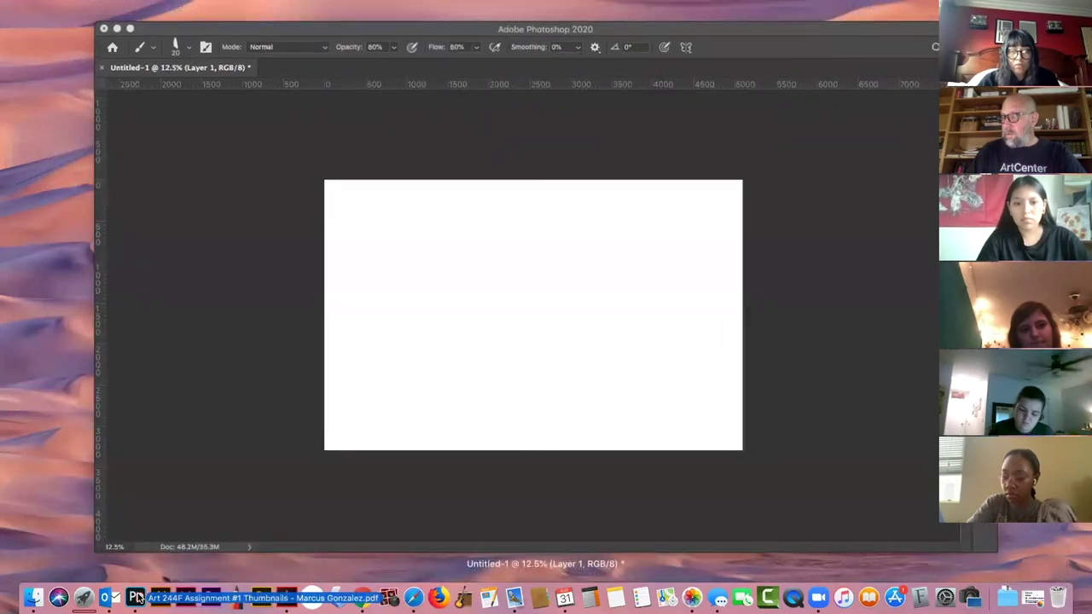
Import all five pages of the Art 244F Assignment #1 Thumbnails PDF into Photoshop as separate documents.
left_click(56, 114)
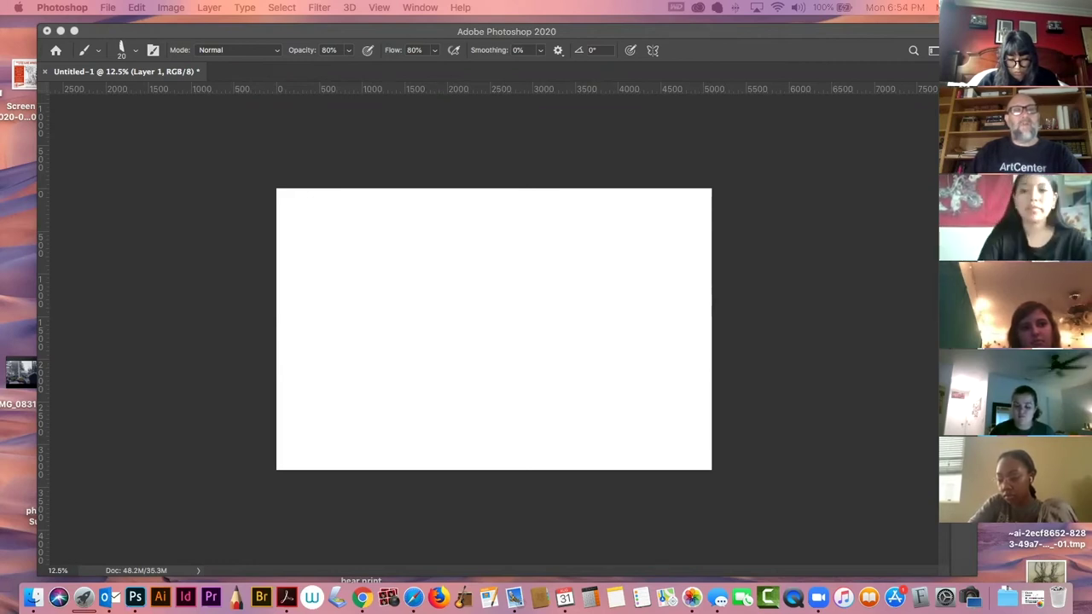
left_click_drag(21, 375, 134, 599)
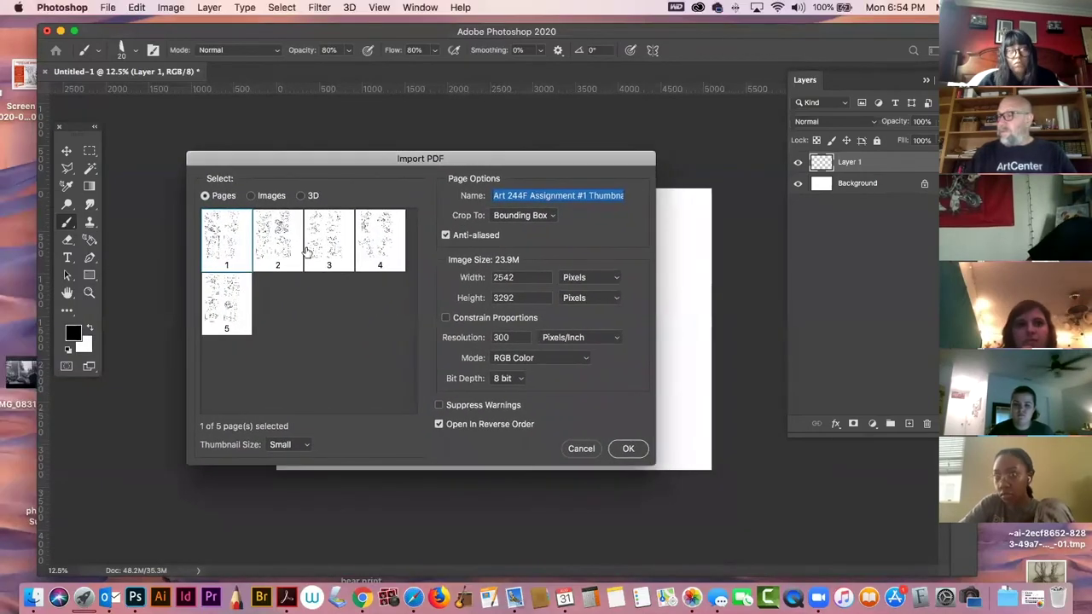
left_click(288, 241, "shift")
left_click(329, 239, "shift")
left_click(378, 238, "shift")
left_click(232, 304, "shift")
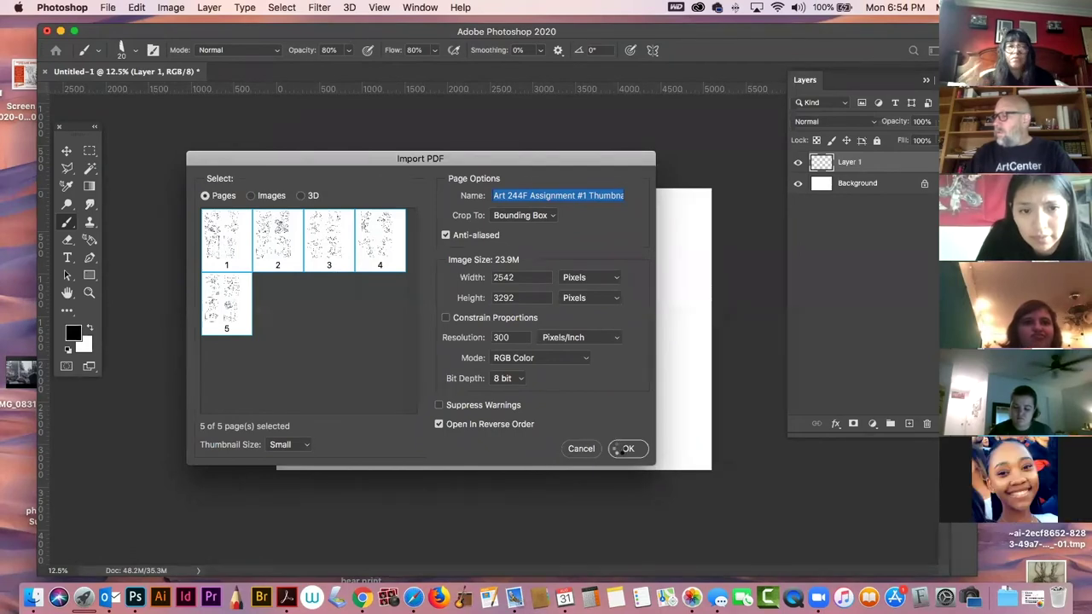
left_click(618, 449)
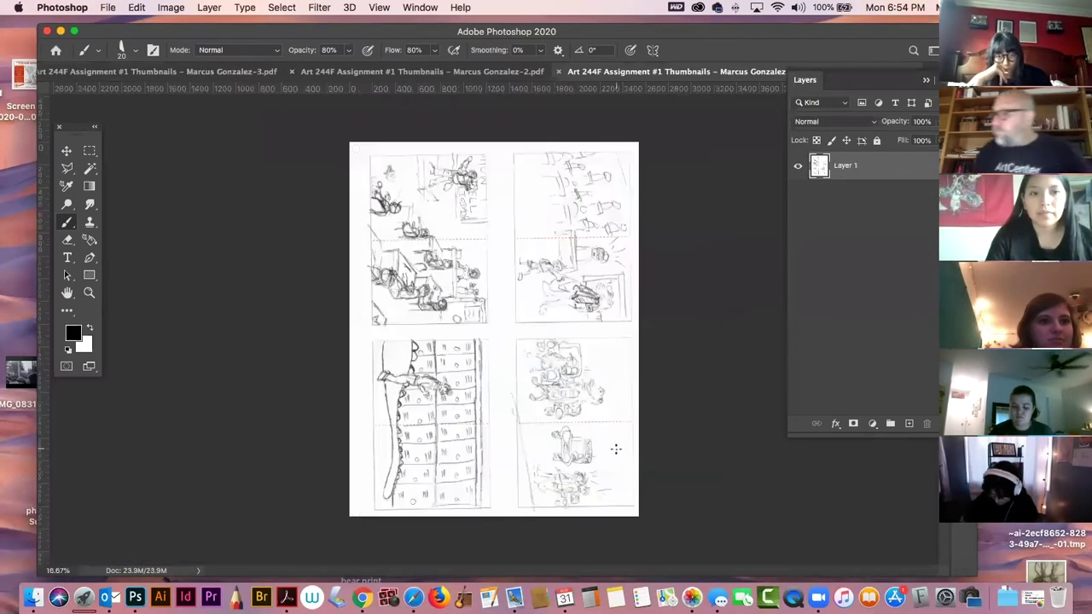
Rotate the first thumbnail page 90° counter-clockwise.
left_click(173, 7)
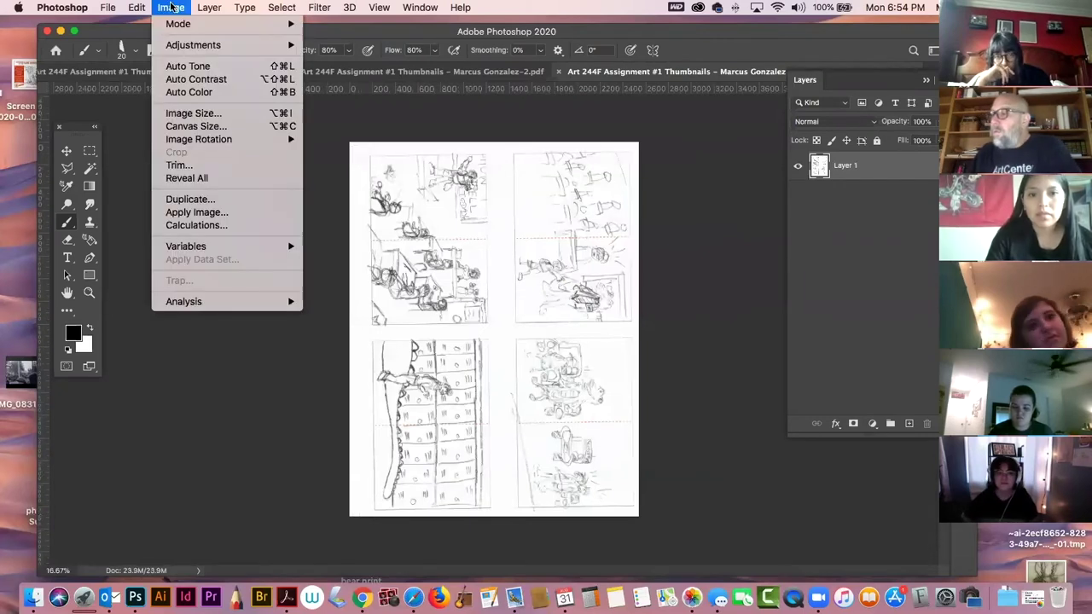
mouse_move(207, 141)
left_click(329, 166)
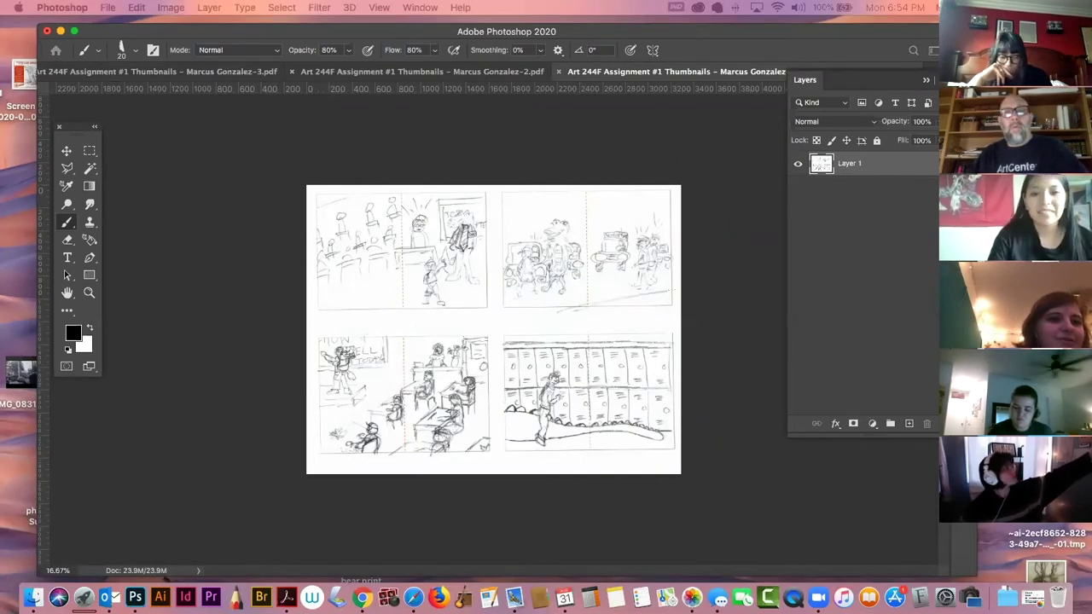
Save the first page in Photoshop format to the student's Art 244F assignment folder within Fall 2020 Classes on the Desktop.
key("super+s")
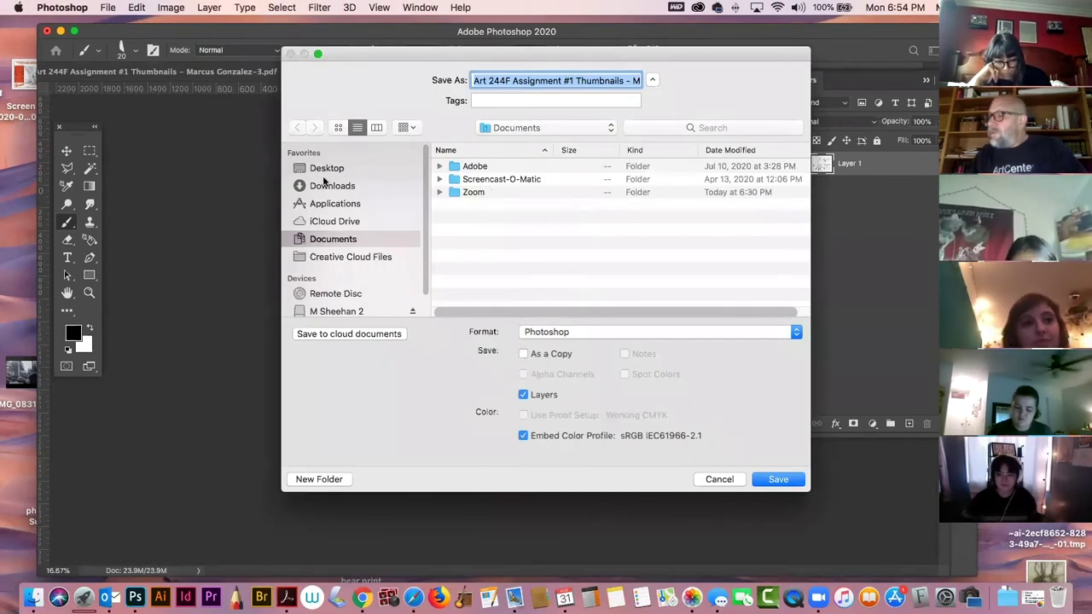
left_click(327, 170)
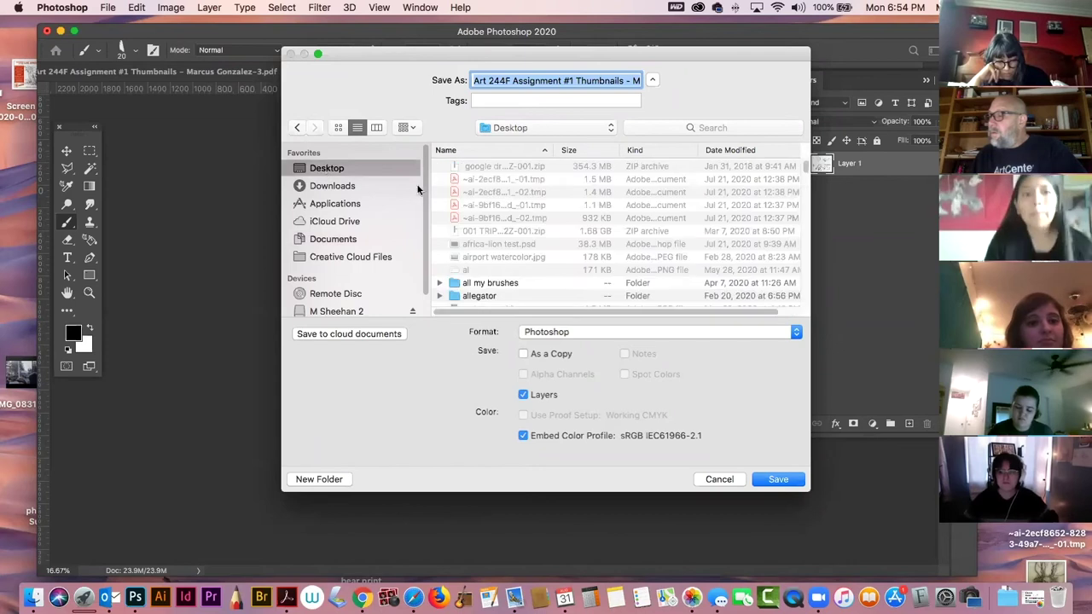
left_click(457, 285)
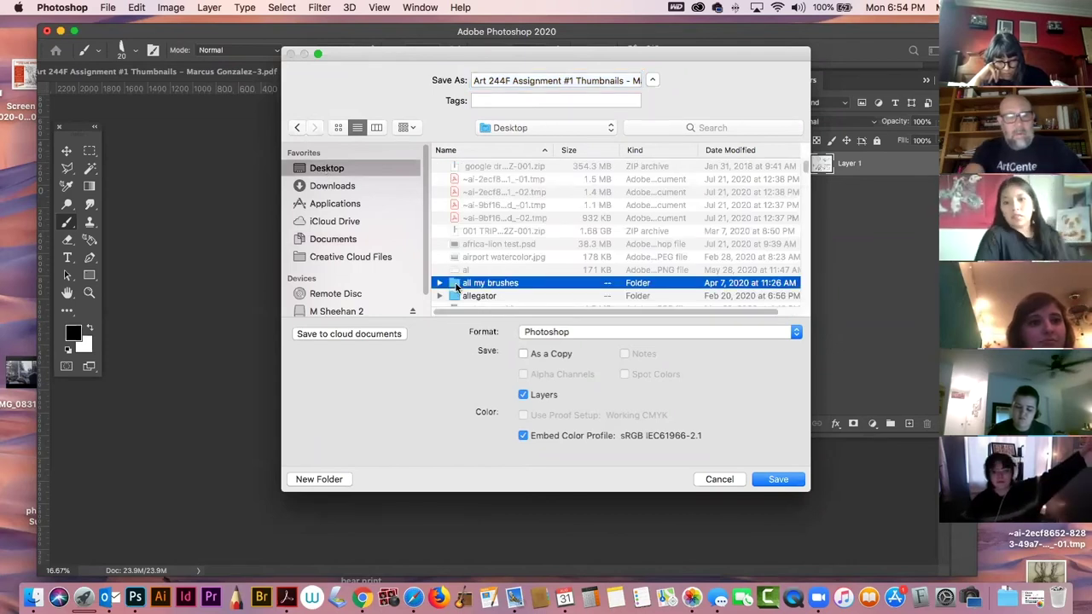
key("f")
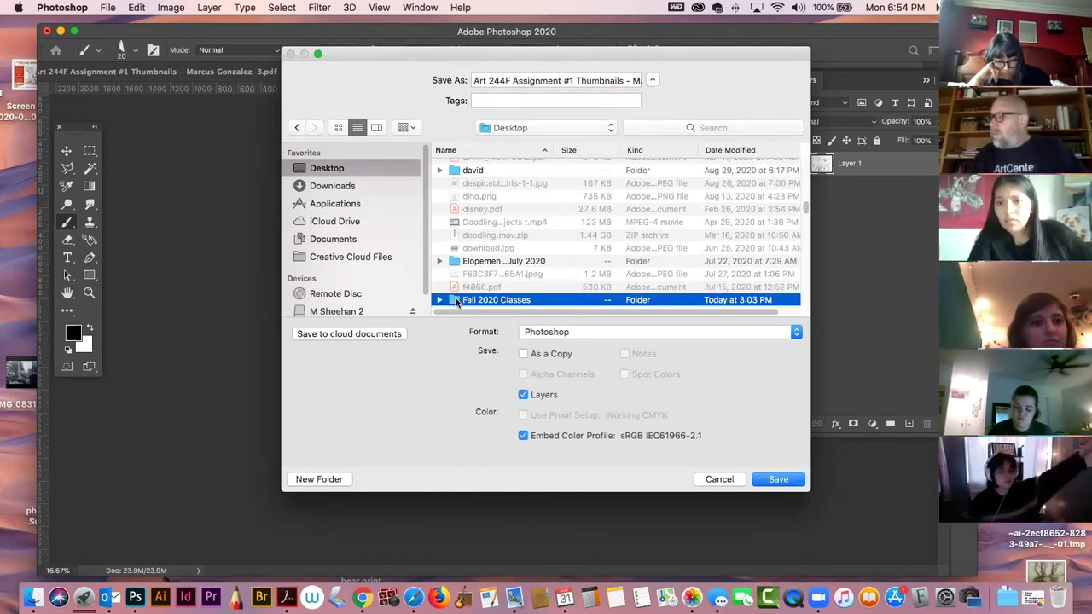
double_click(457, 301)
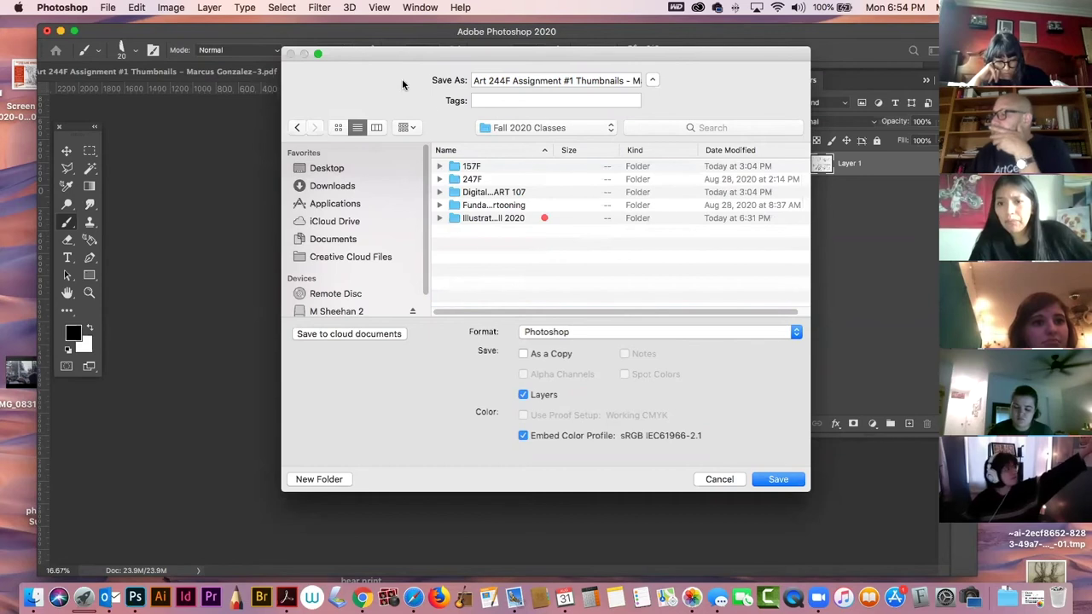
double_click(456, 220)
double_click(454, 192)
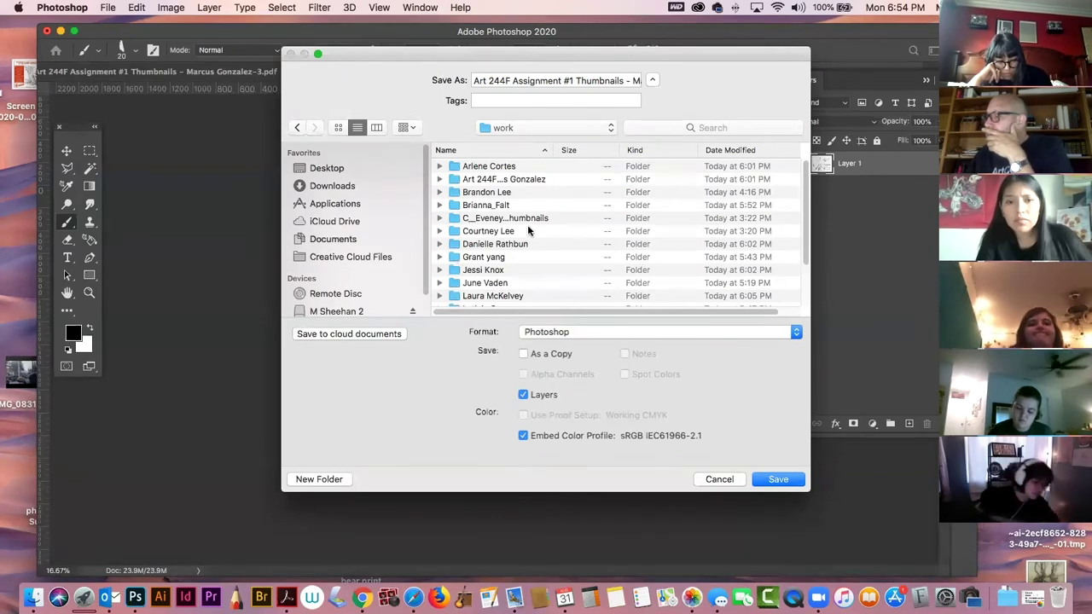
double_click(455, 180)
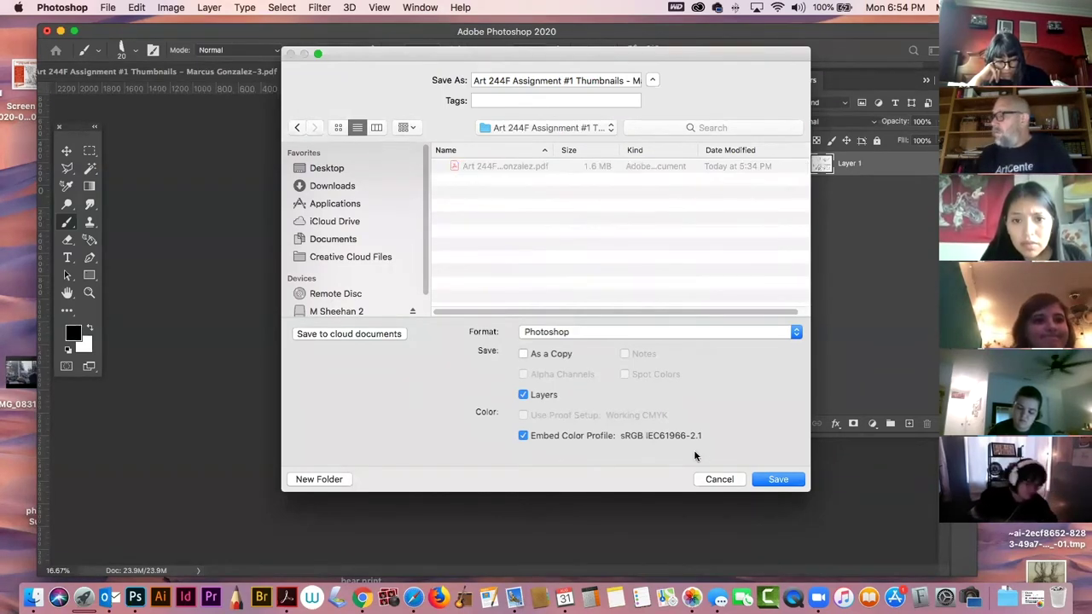
left_click(788, 480)
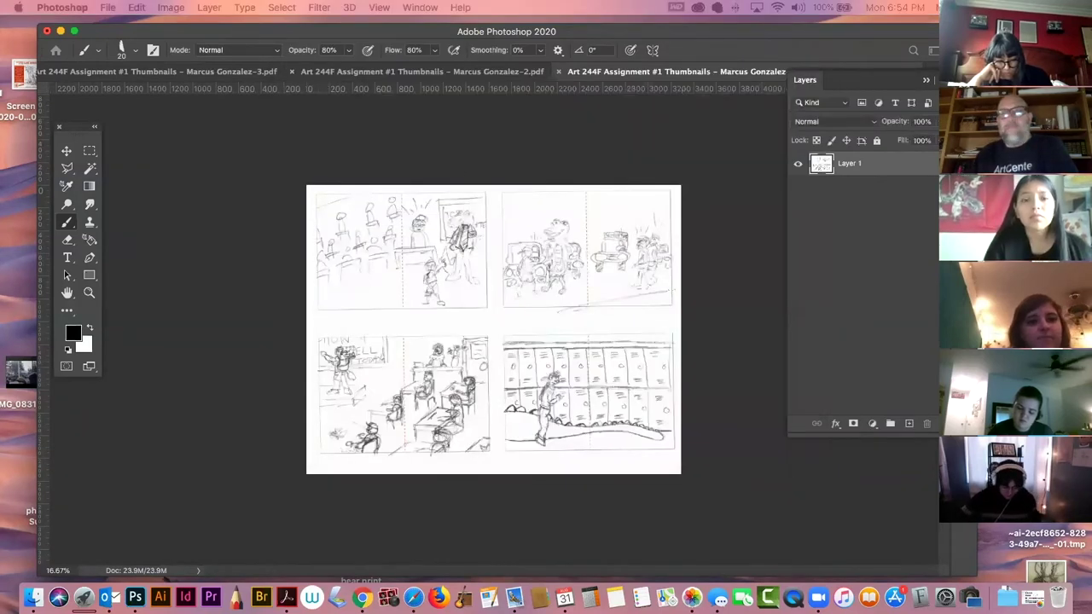
Rotate the second thumbnail page 90° counter-clockwise and save it in Photoshop format in the same assignment folder.
left_click(358, 72)
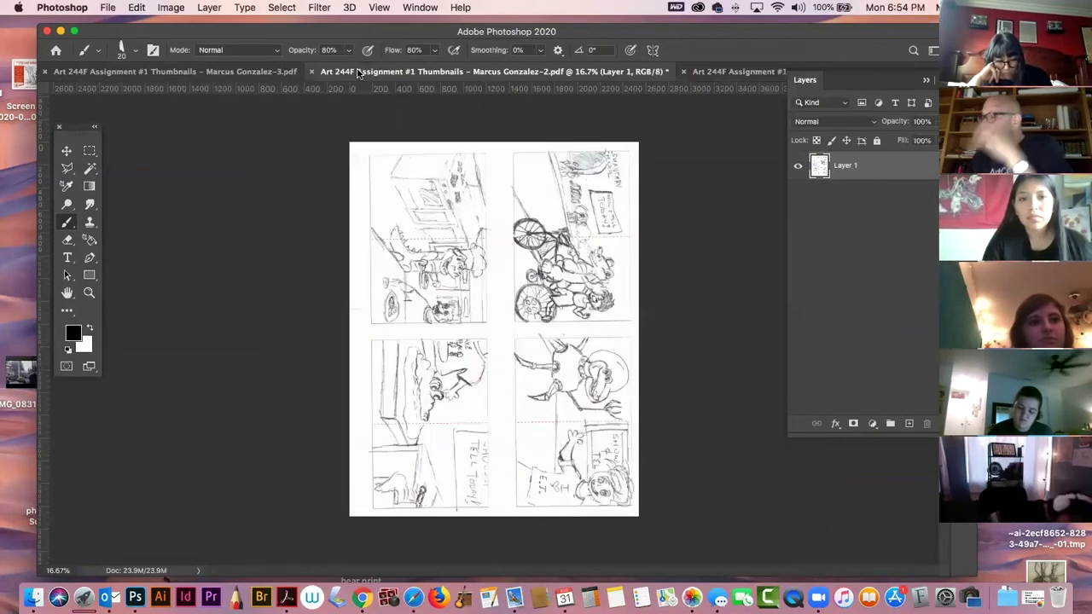
left_click(171, 8)
mouse_move(222, 139)
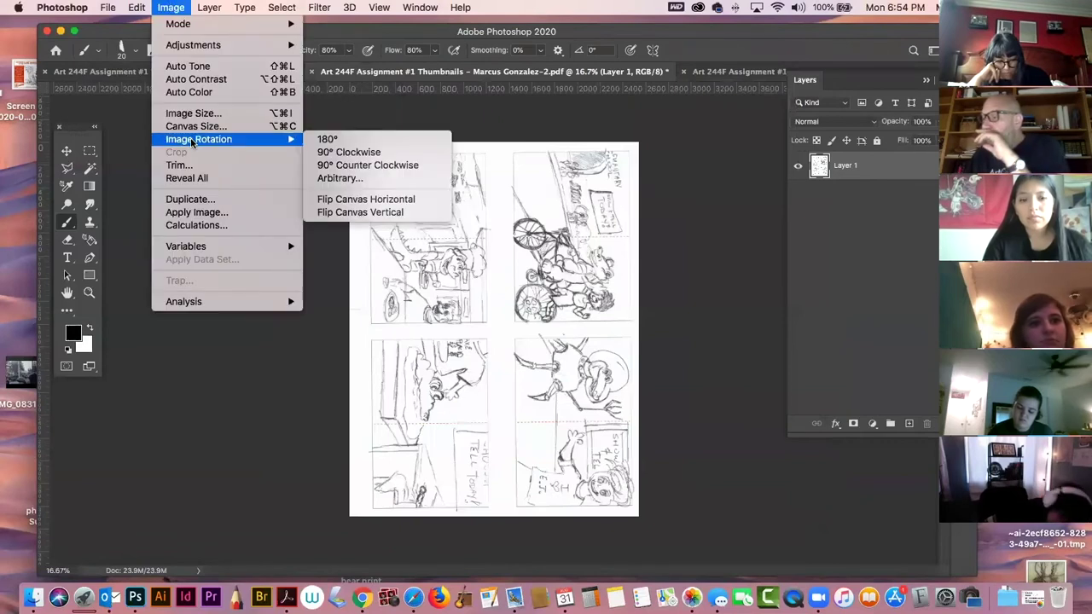
left_click(383, 168)
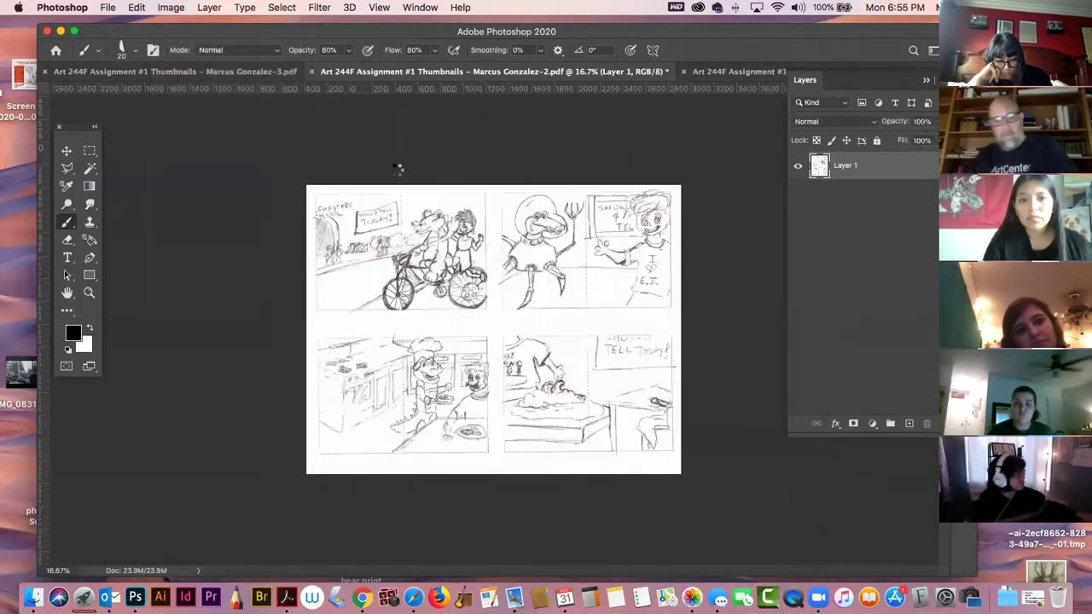
key("super+s")
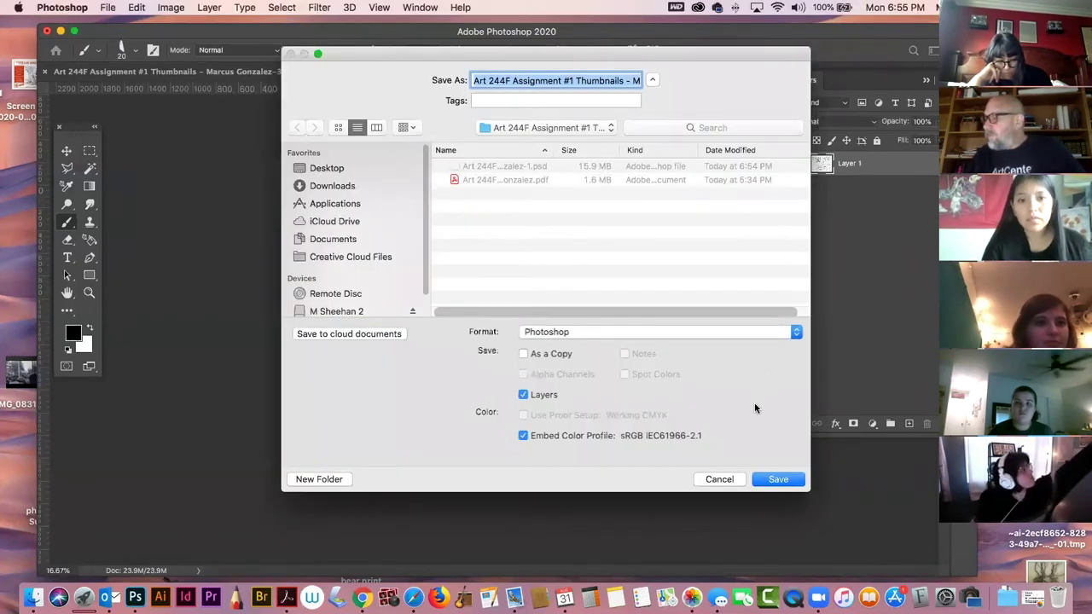
left_click(773, 479)
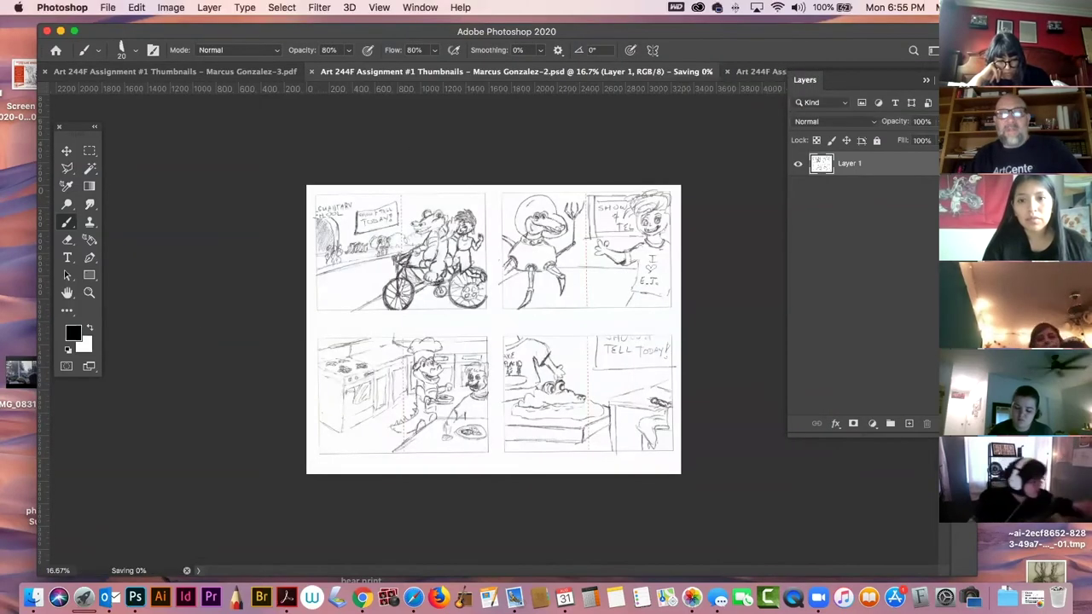
Rotate the third thumbnail page 90° counter-clockwise and save it in Photoshop format in the same assignment folder.
left_click(717, 73)
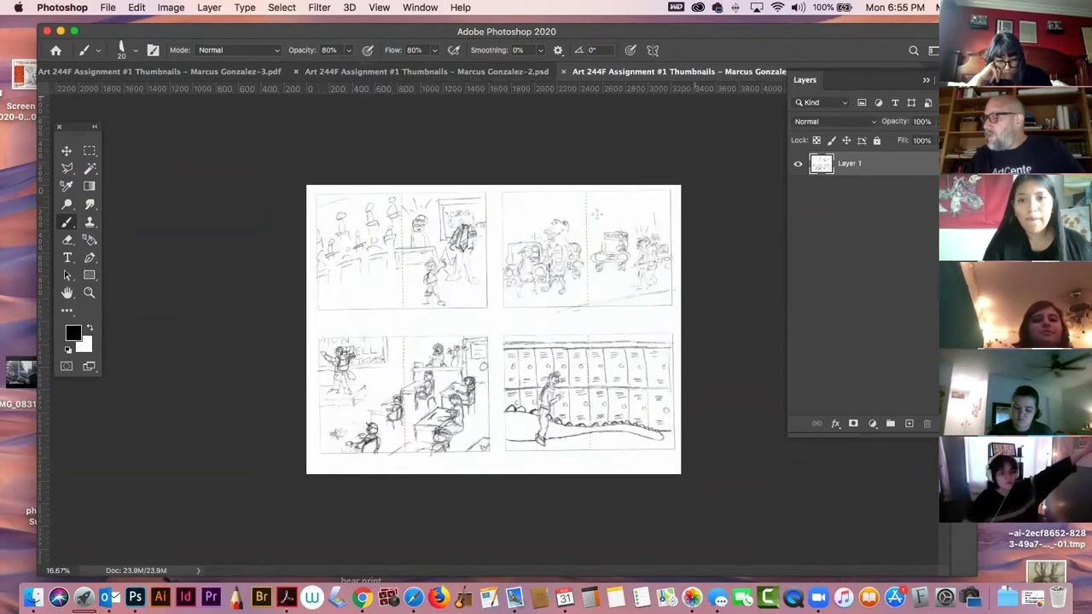
left_click(435, 73)
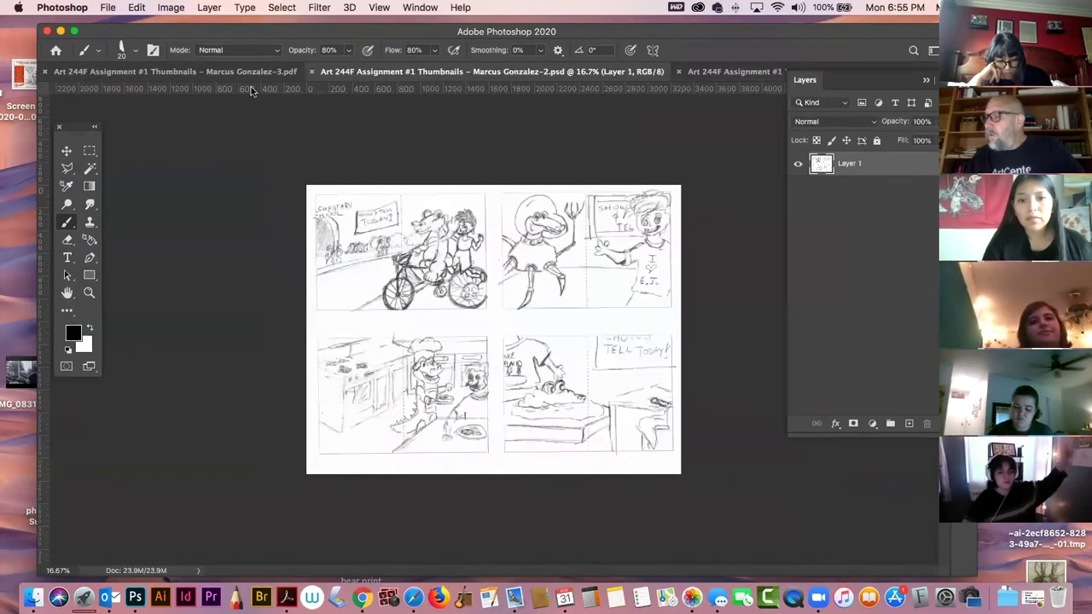
left_click(201, 73)
left_click(179, 8)
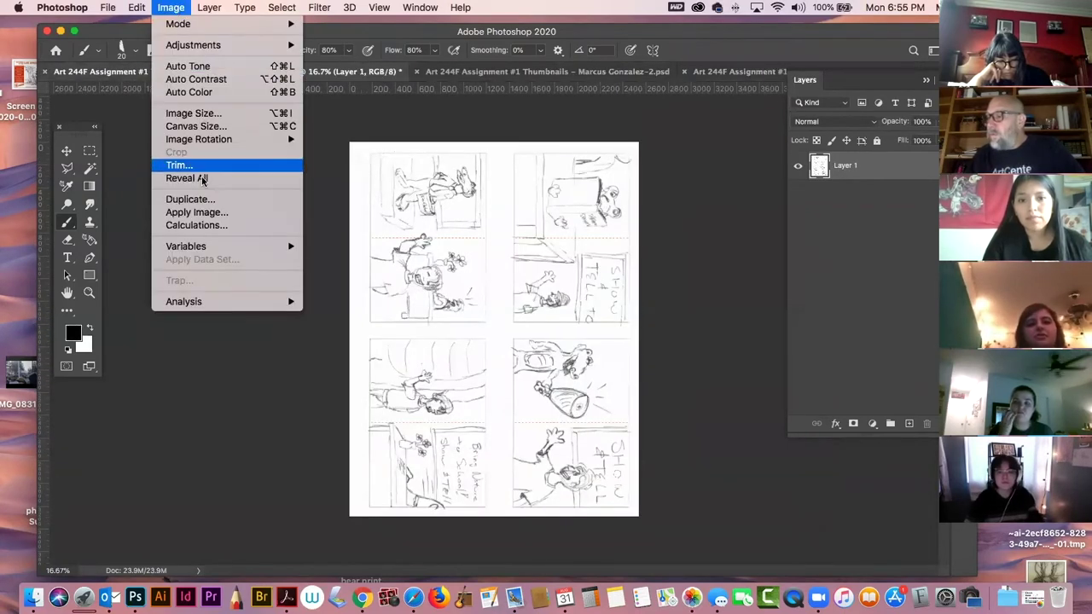
mouse_move(205, 139)
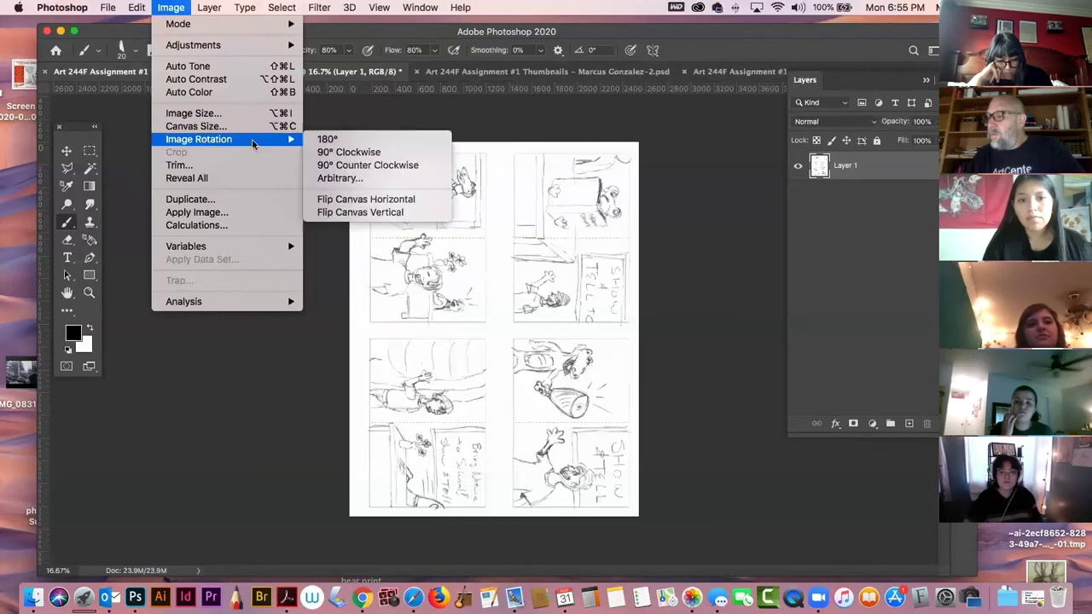
left_click(375, 165)
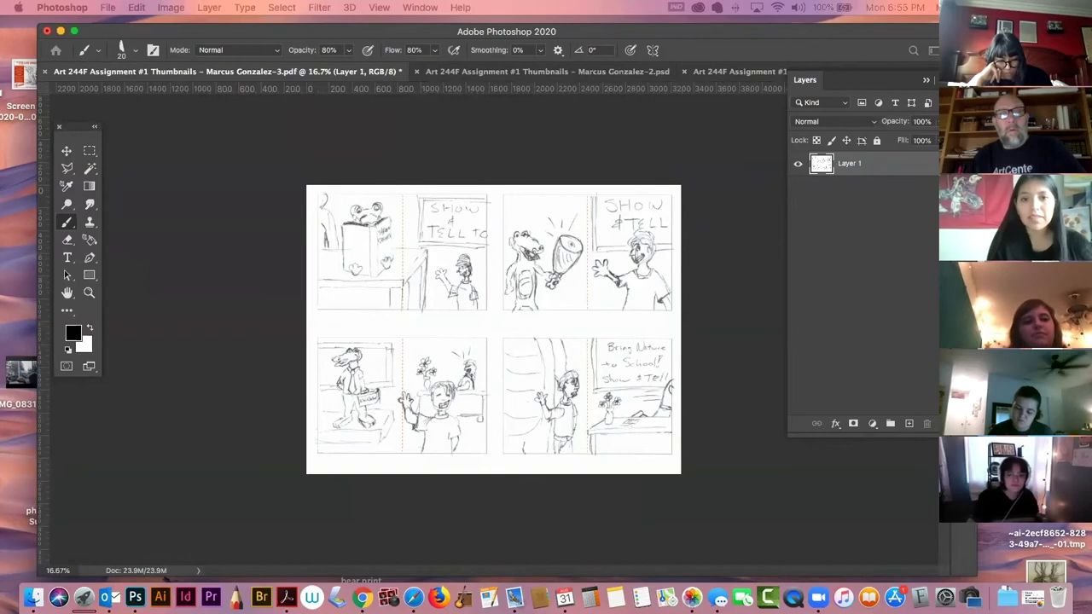
key("super+shift+s")
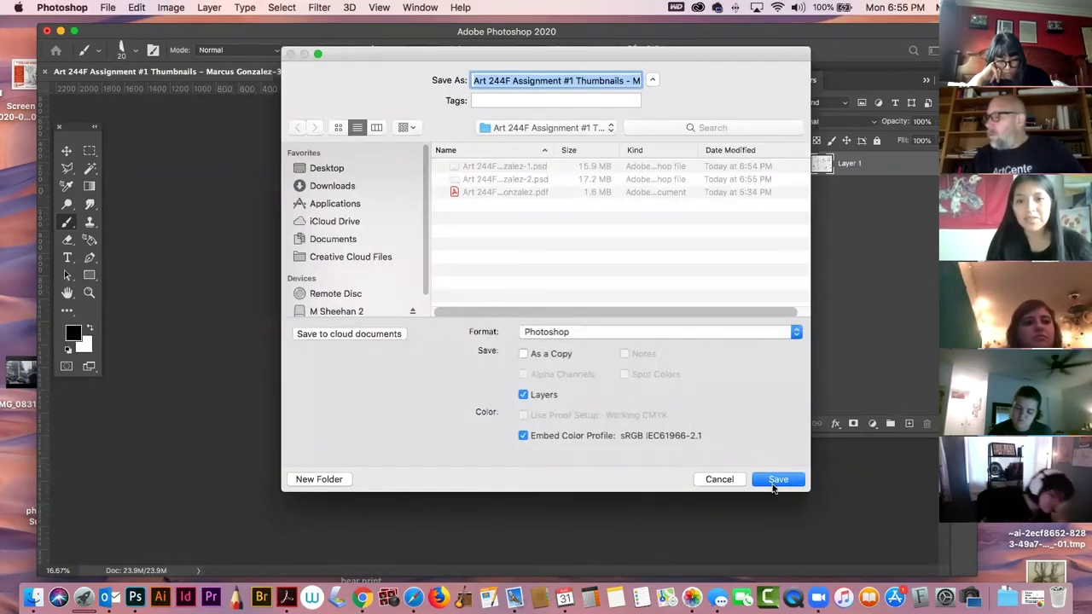
left_click(777, 479)
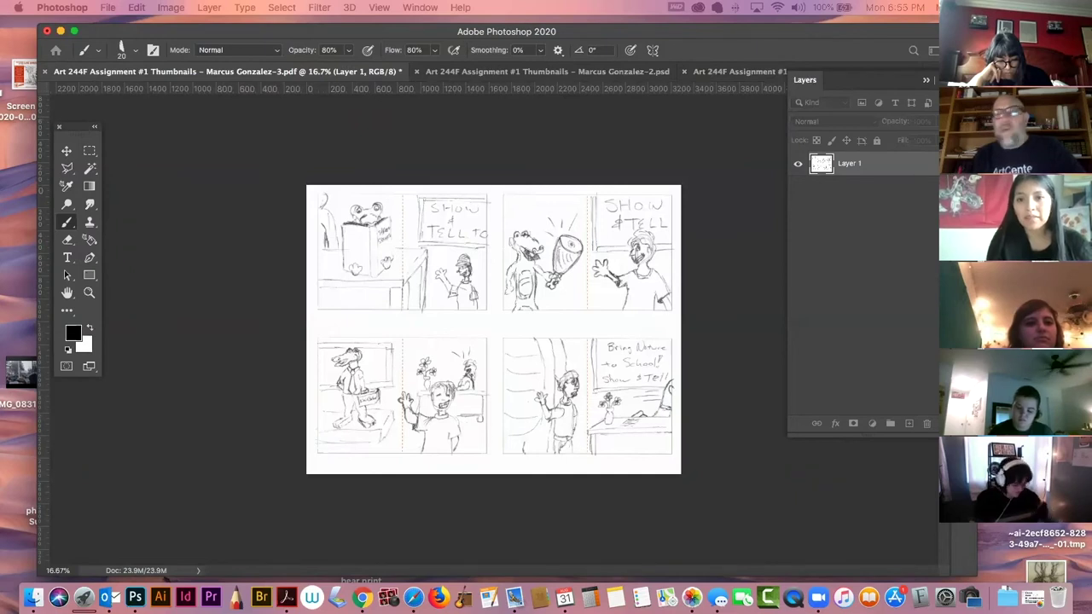
Bring the first page's document forward, then hide the layer list and shift the application window lower on the desktop.
left_click(767, 72)
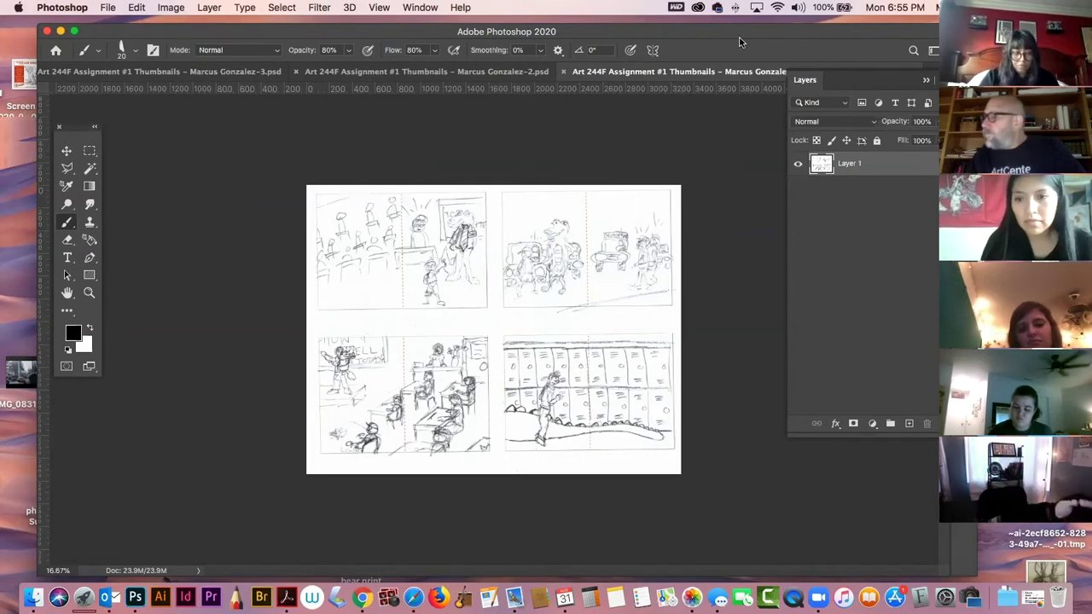
key("F7")
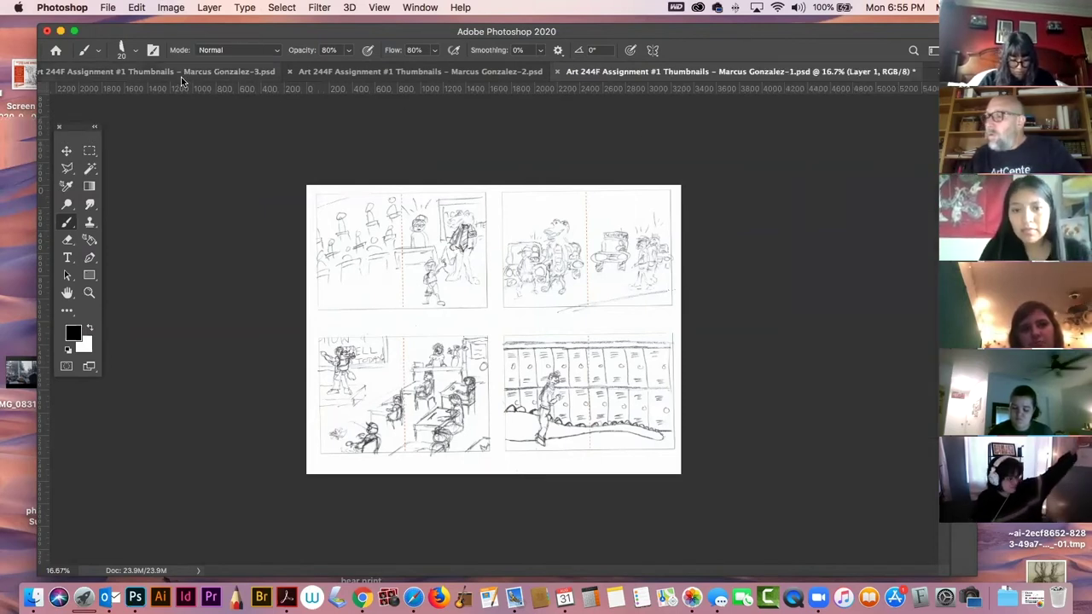
left_click_drag(388, 33, 416, 104)
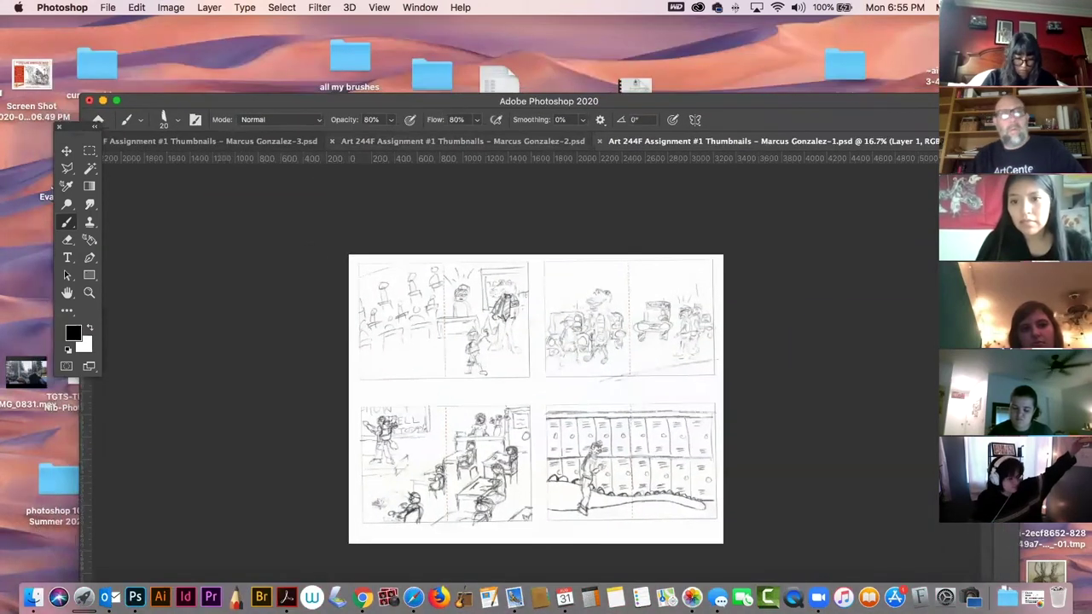
Rotate the fifth thumbnail page 90° counter-clockwise and save it in Photoshop format in the same assignment folder.
left_click(246, 142)
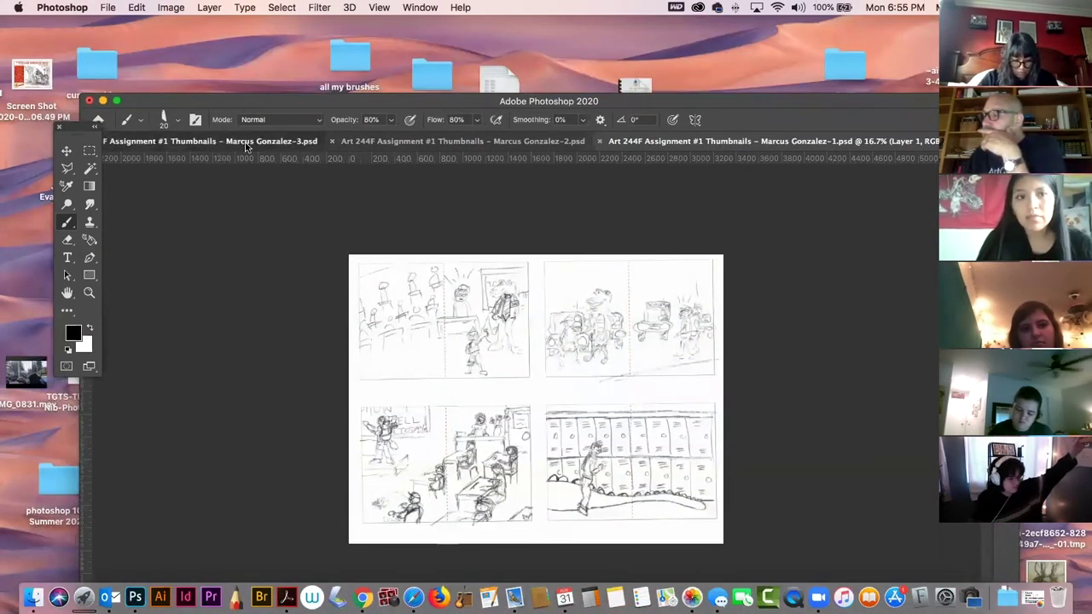
left_click(419, 8)
scroll(443, 26, "down", 3)
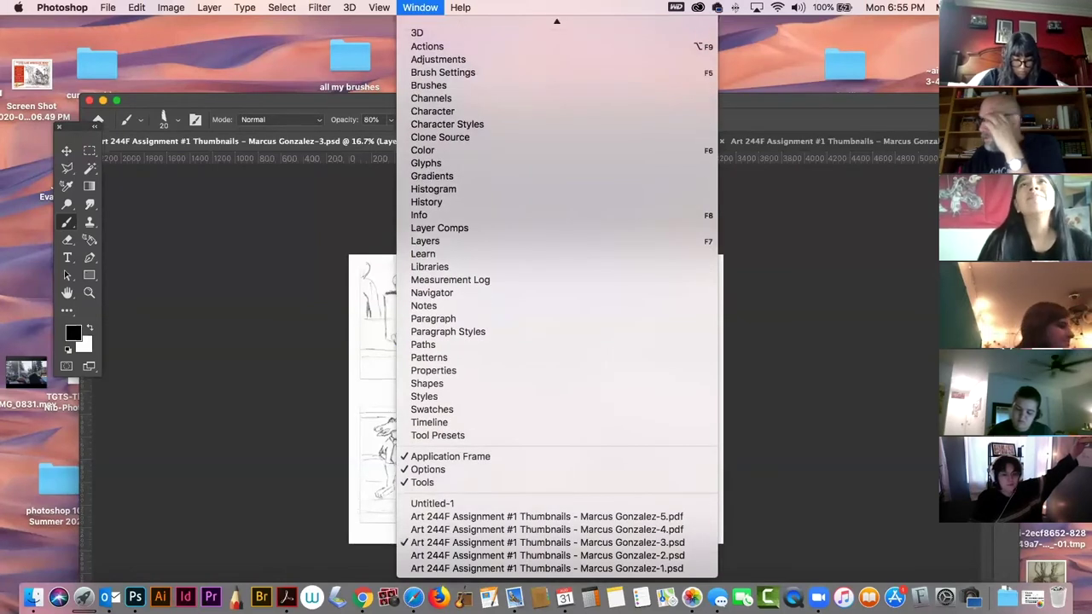
left_click(443, 517)
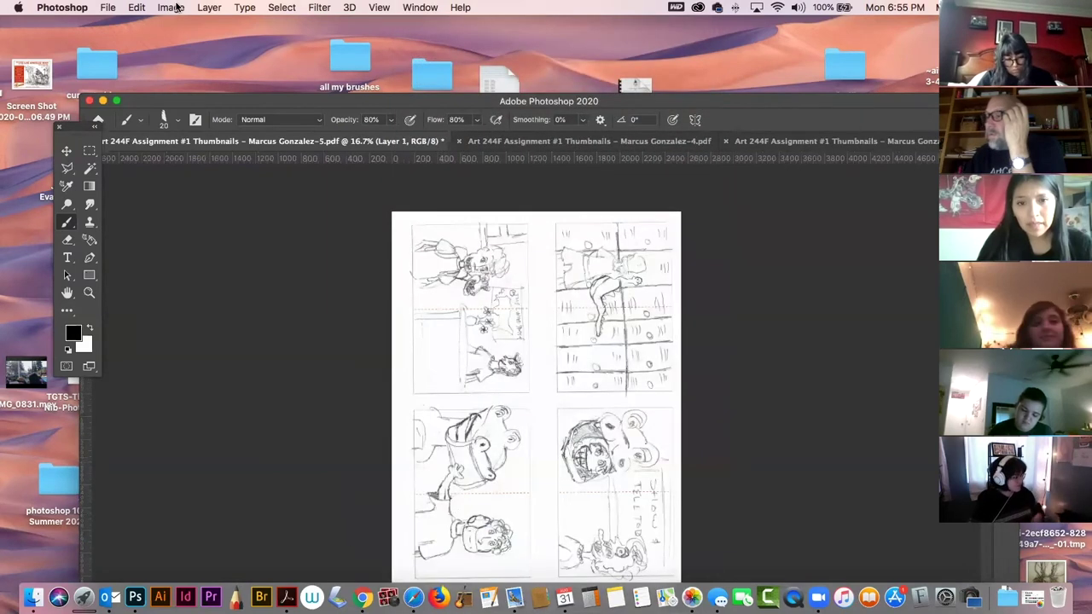
left_click(175, 8)
mouse_move(198, 140)
left_click(380, 162)
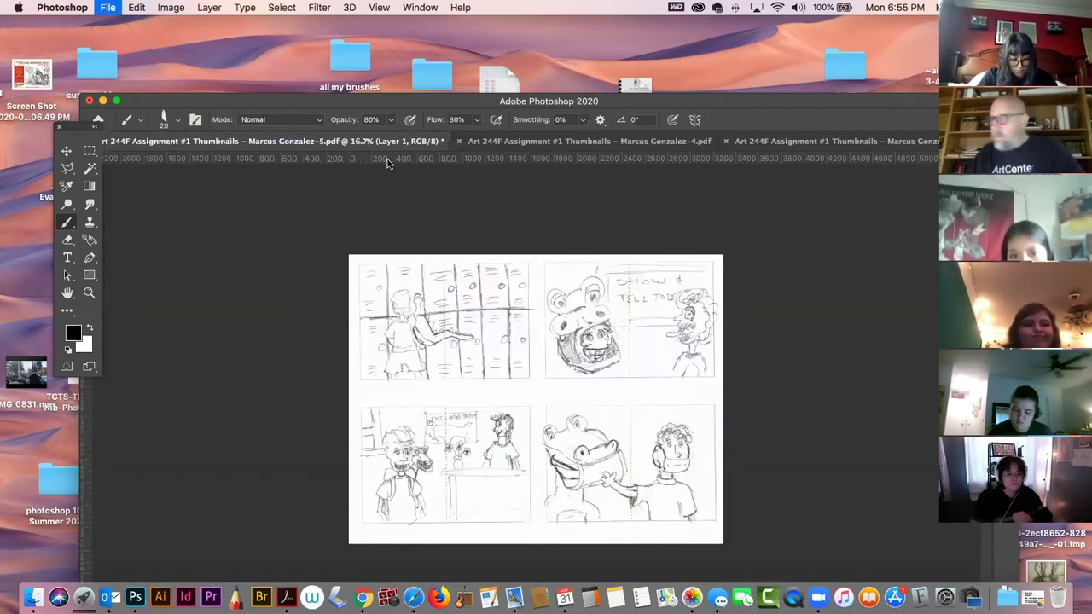
key("super+shift+s")
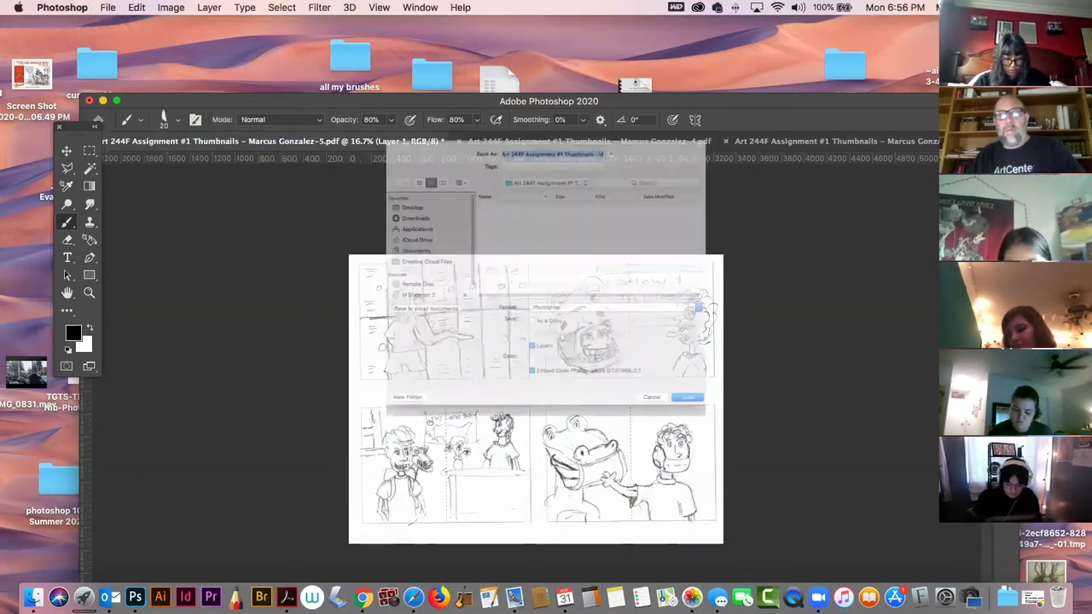
left_click(759, 479)
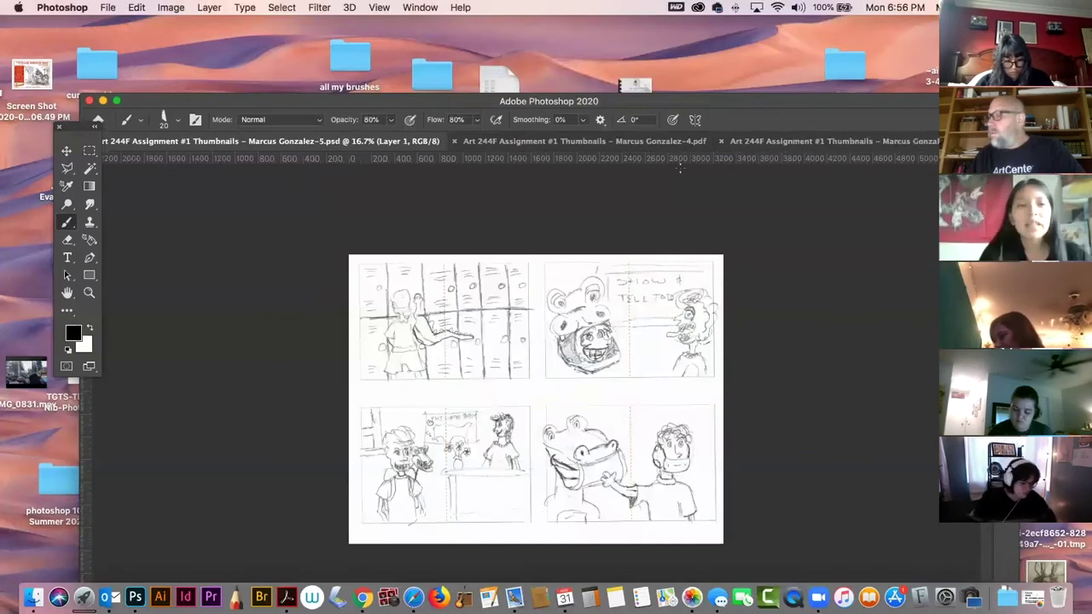
Rotate the fourth thumbnail page 90° counter-clockwise and save it in Photoshop format in the same assignment folder.
left_click(419, 7)
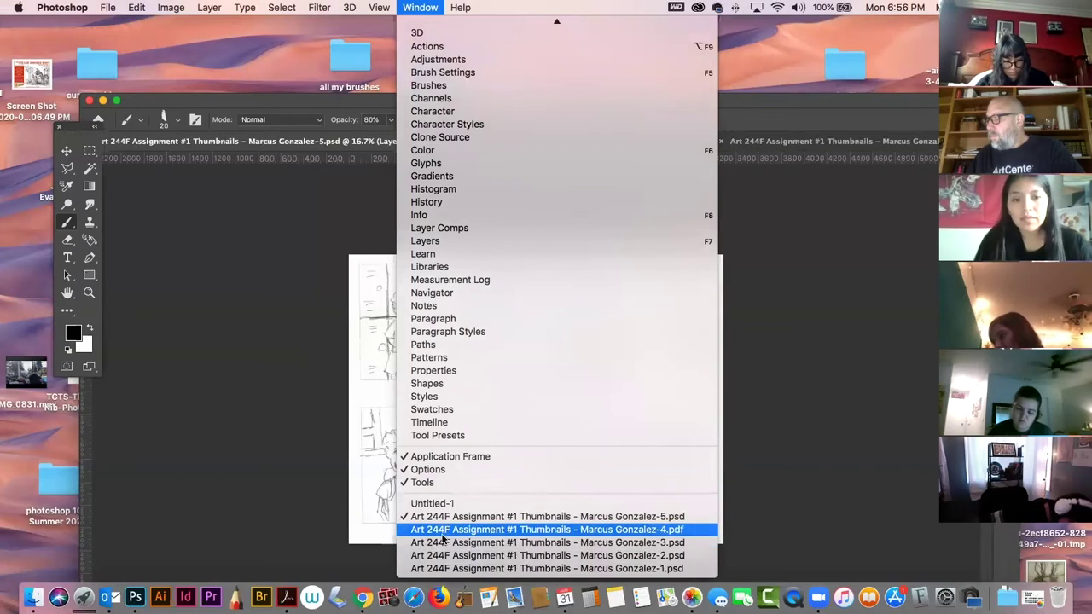
left_click(444, 530)
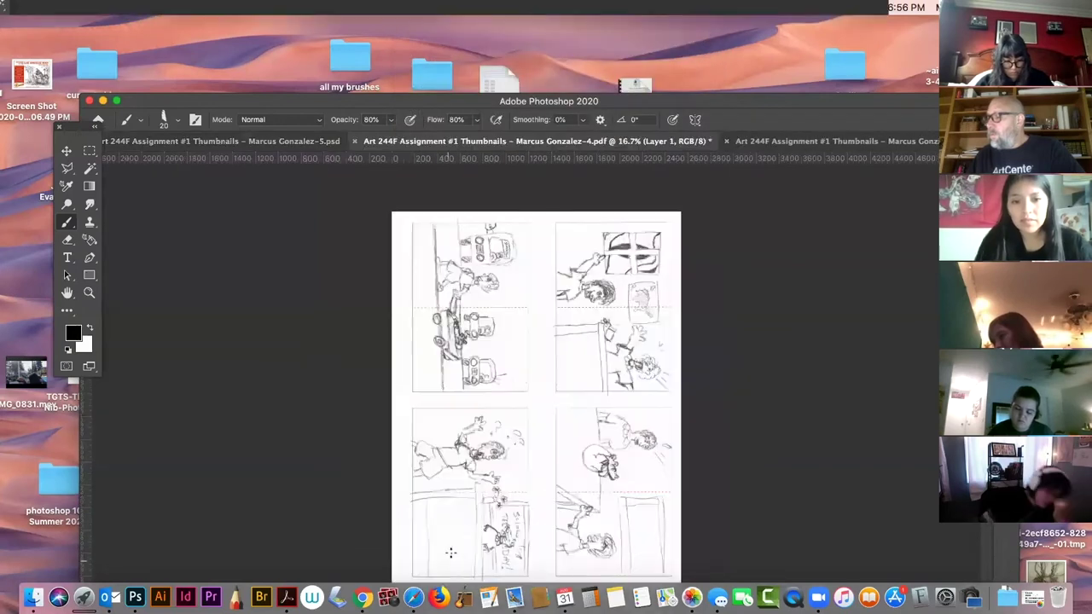
left_click(174, 9)
mouse_move(211, 140)
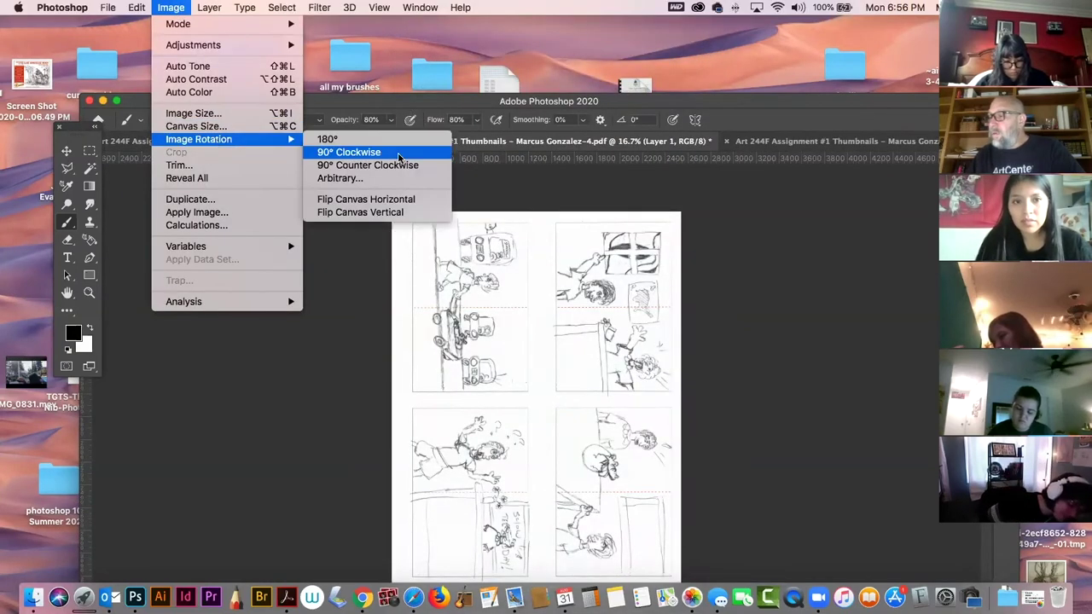
left_click(395, 166)
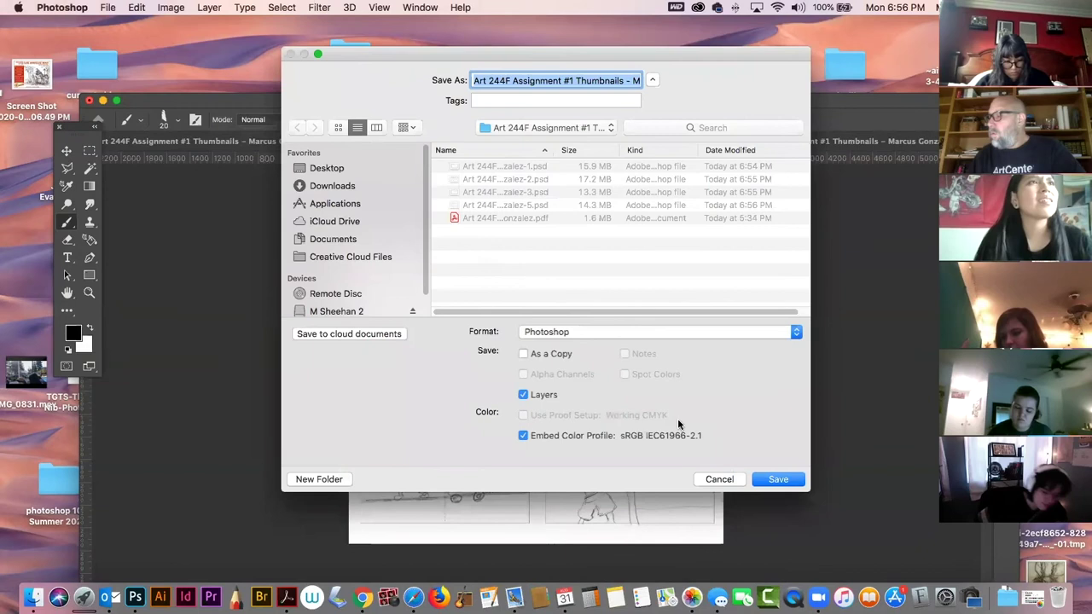
left_click(778, 481)
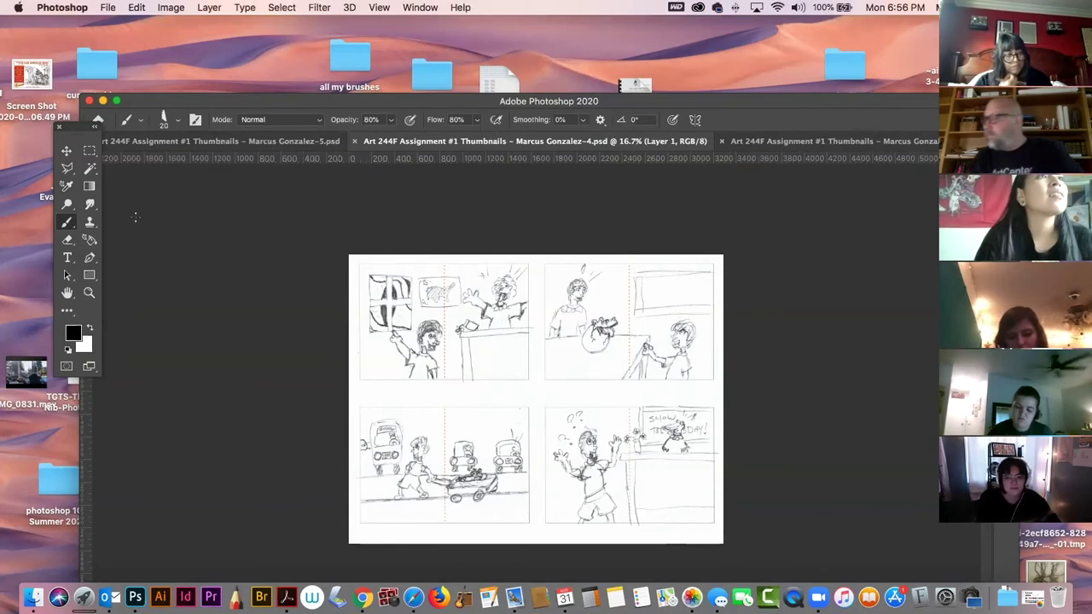
Bring the fifth page forward, enlarge it to 25% and move the application window up so all four panels can be examined.
left_click(161, 142)
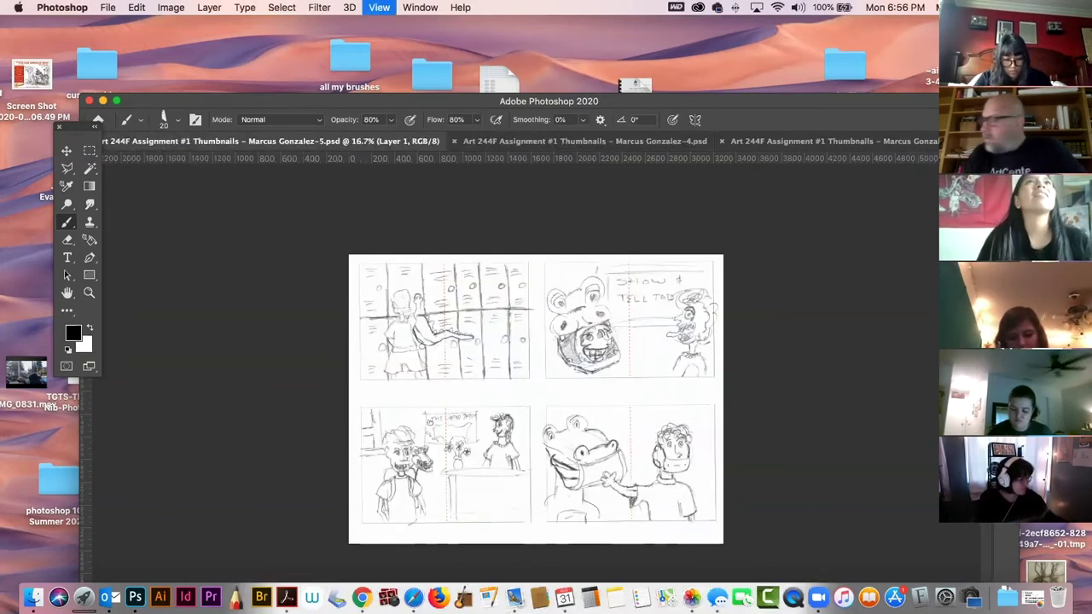
key("super+equal")
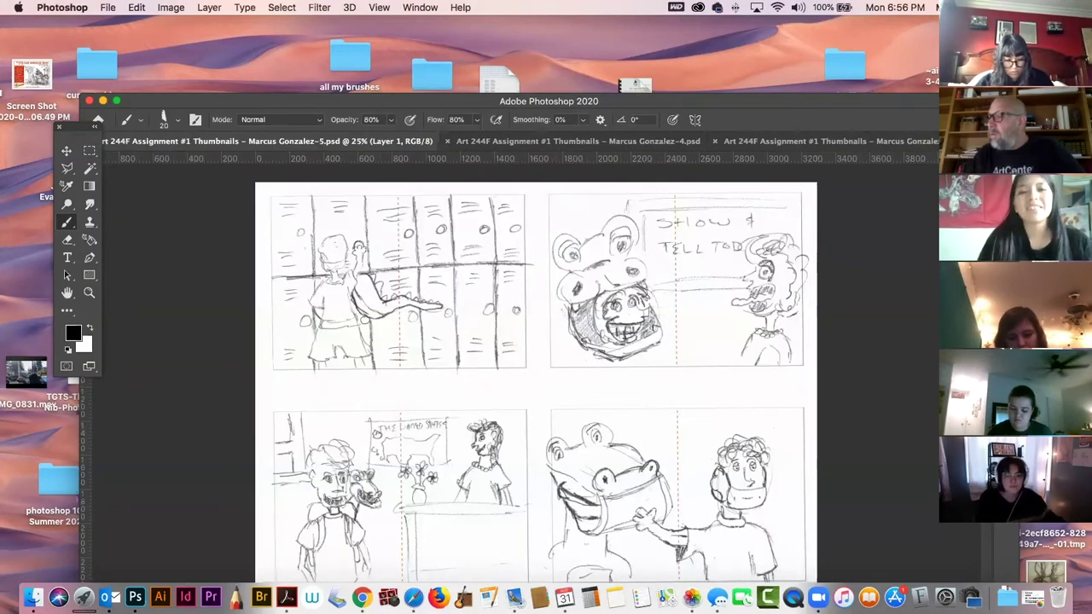
left_click_drag(382, 104, 338, 29)
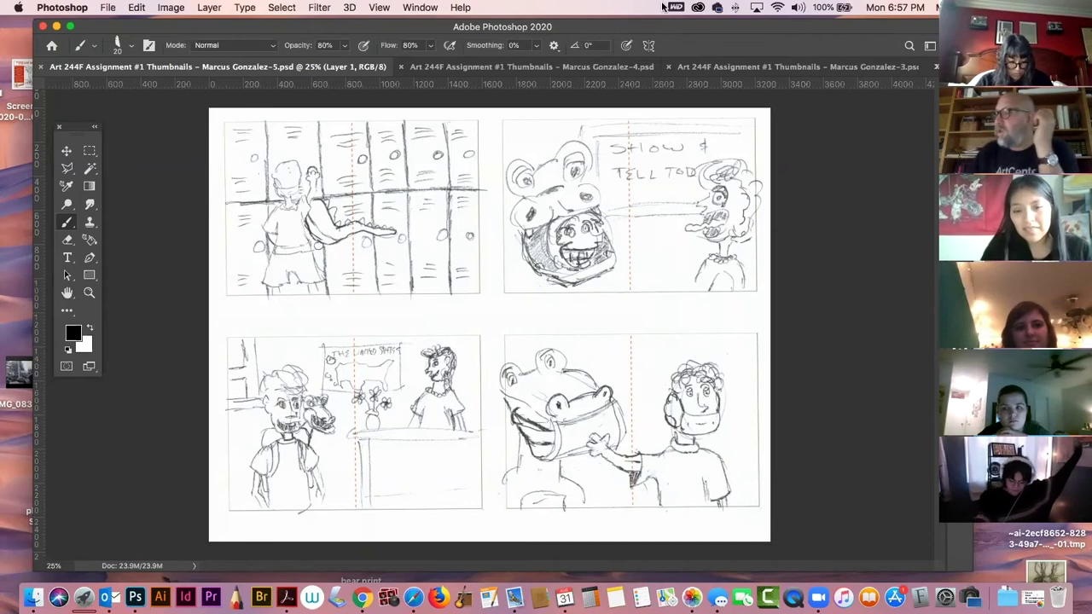
Switch to the fourth page and enlarge it to 33.3% to examine the two lower panels, including the wagon scene.
left_click(529, 66)
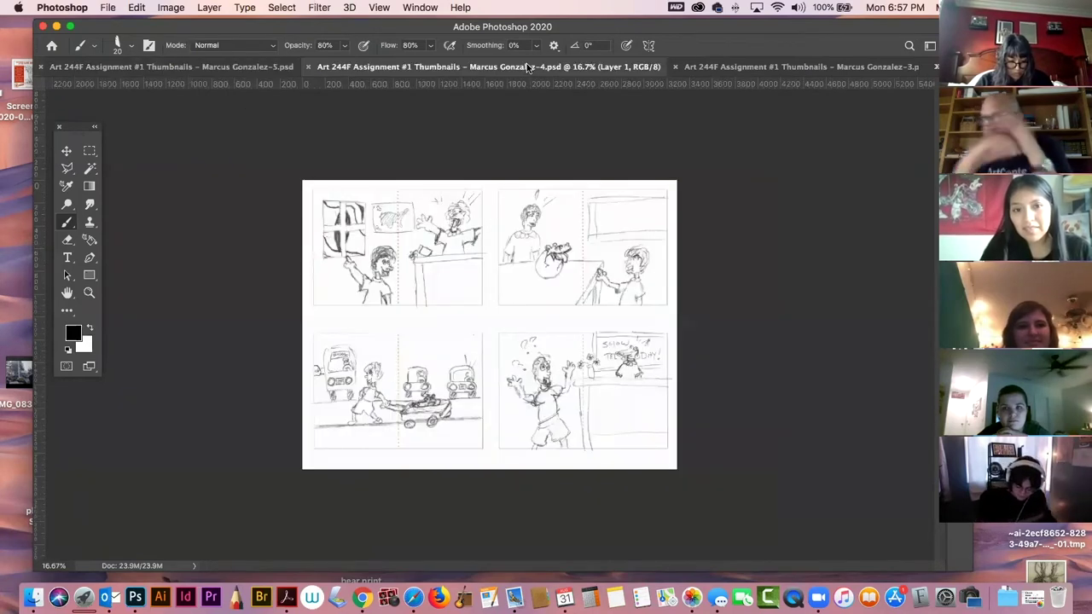
key("super+plus")
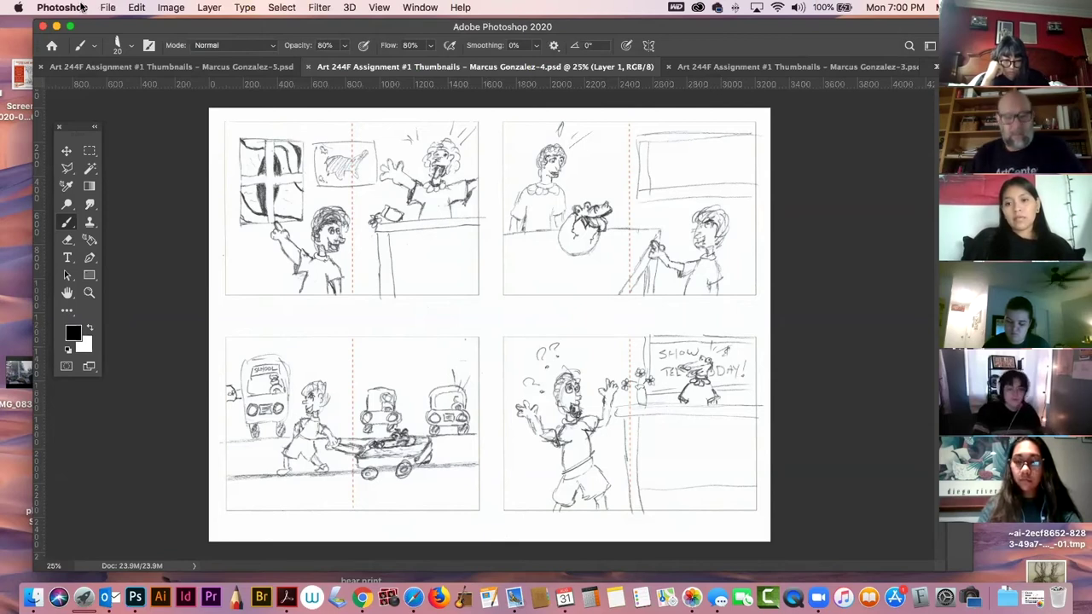
key("super+equal")
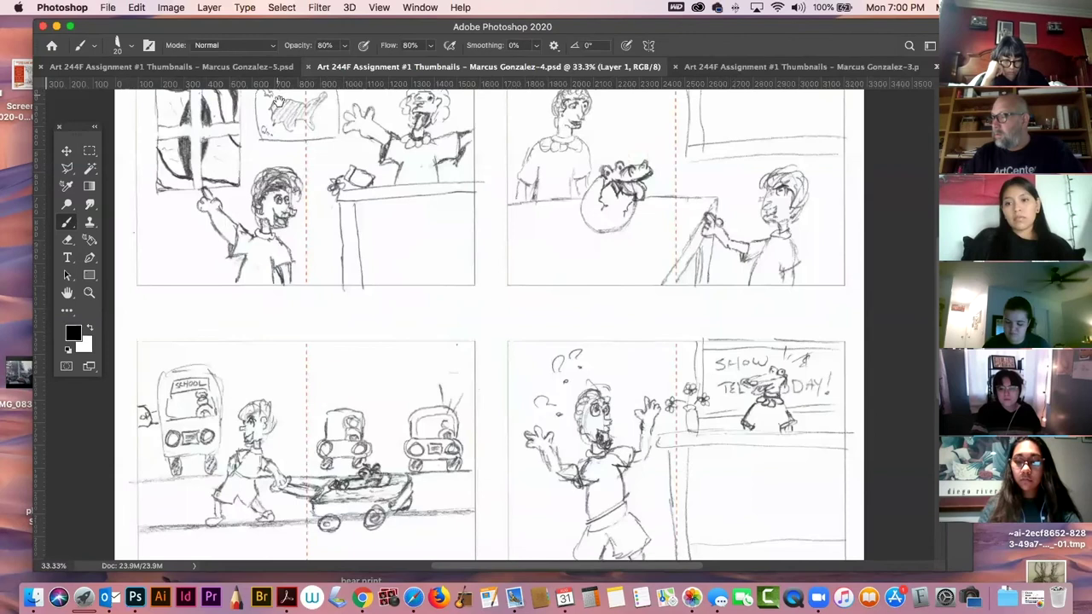
mouse_move(293, 307)
left_mouse_down()
mouse_move(373, 288)
mouse_move(361, 224)
mouse_move(339, 227)
left_mouse_up()
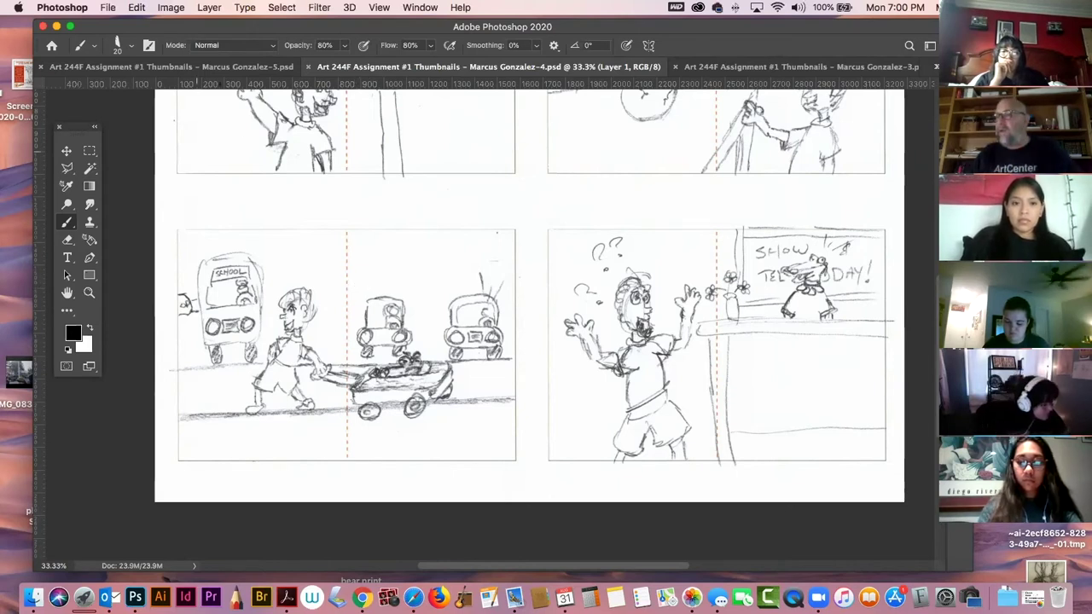
Create a Tabloid document of 11 x 17 in at 300 ppi and rotate its canvas 90° counter-clockwise to landscape.
left_click(108, 8)
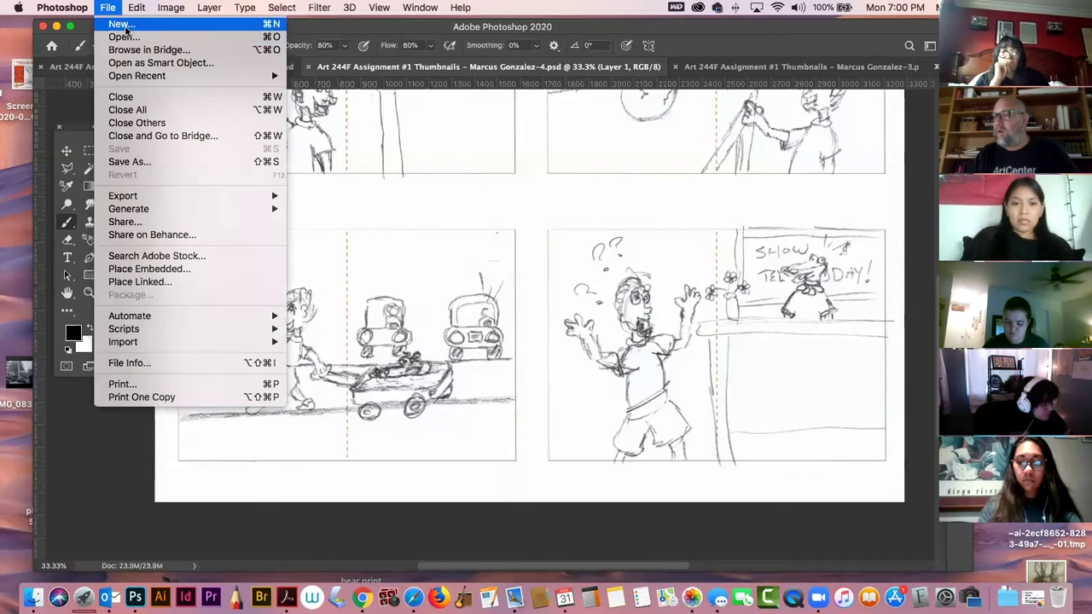
left_click(127, 31)
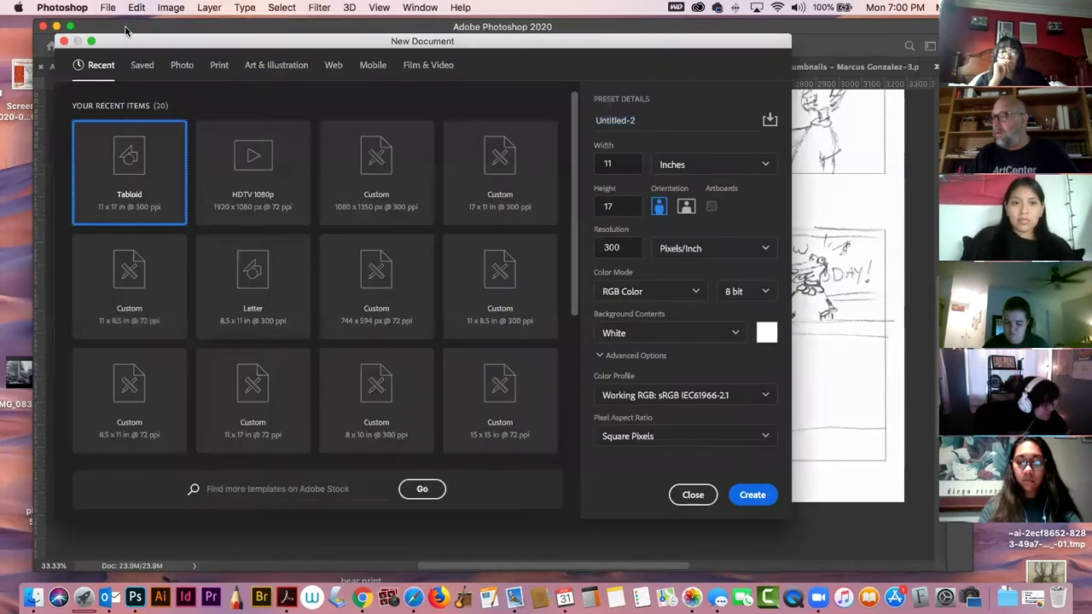
double_click(124, 181)
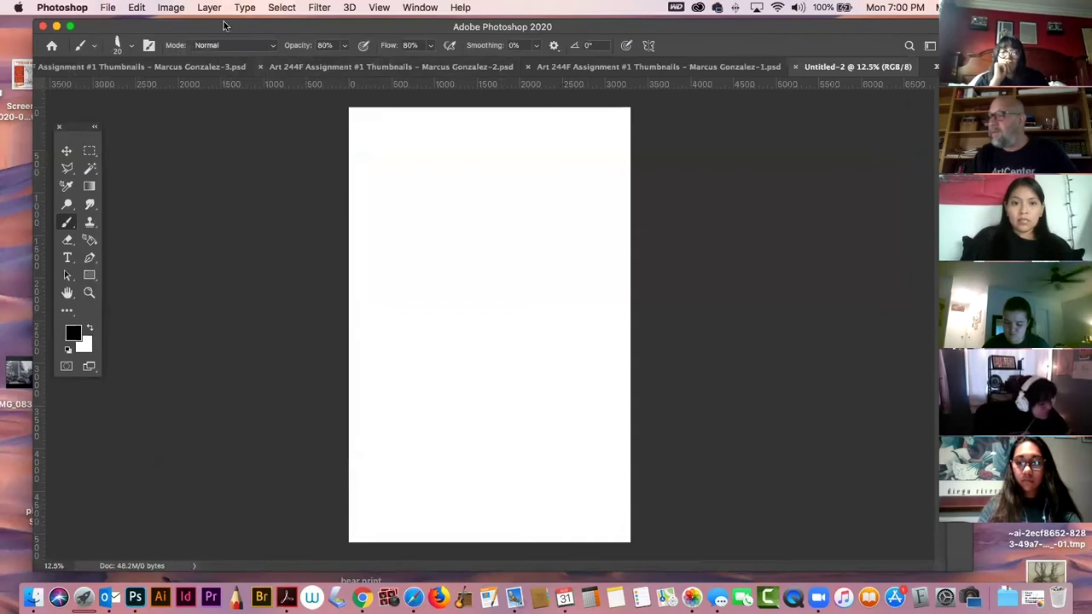
left_click(173, 8)
mouse_move(218, 139)
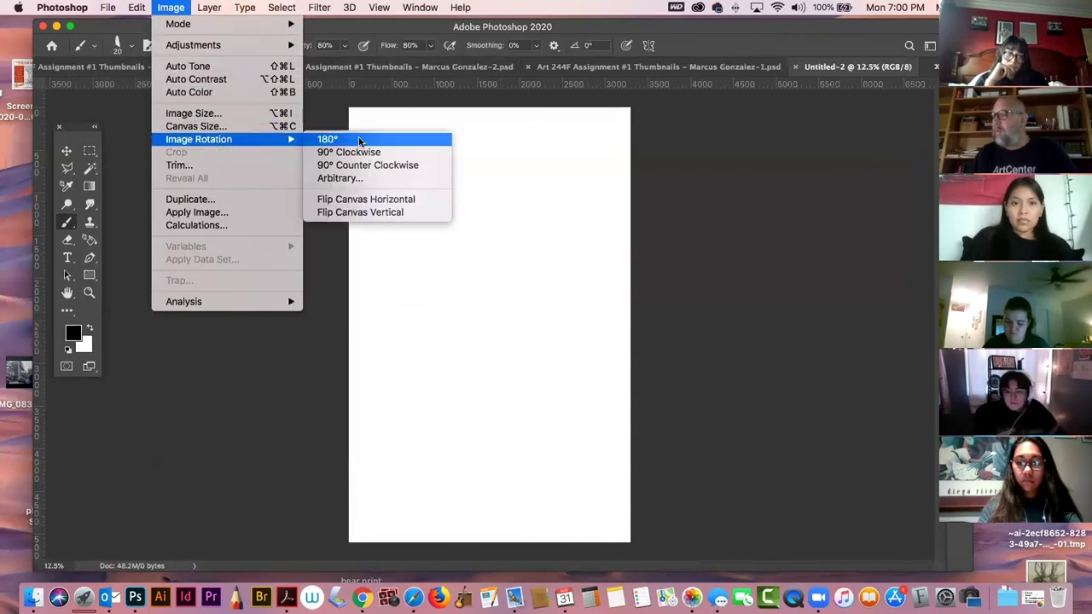
left_click(355, 166)
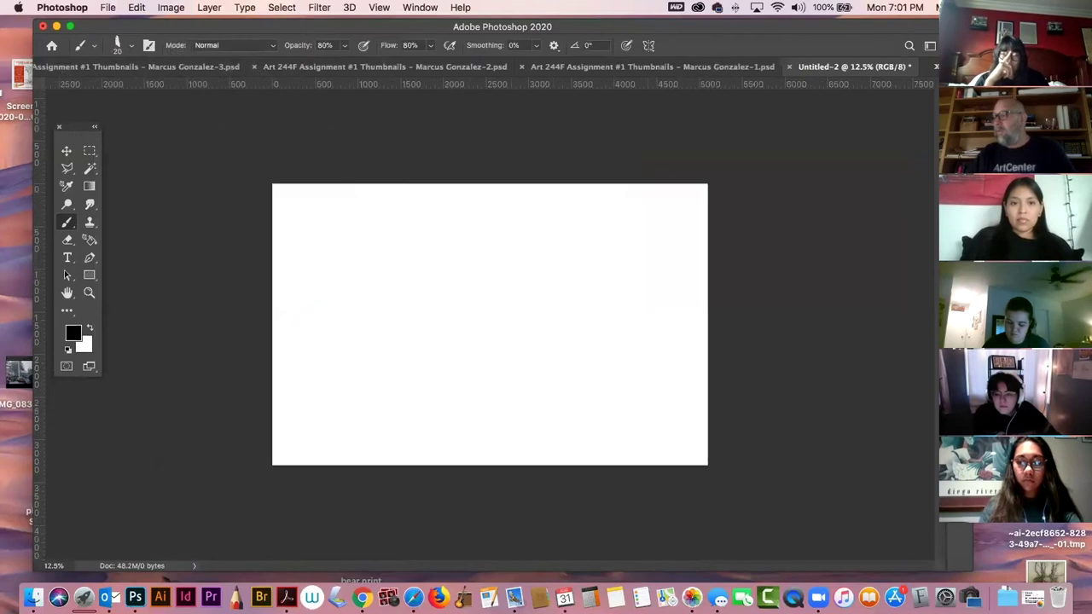
Add a new layer and brush in the wagon's flat body with thin lines in the lower right half of the canvas.
key("F7")
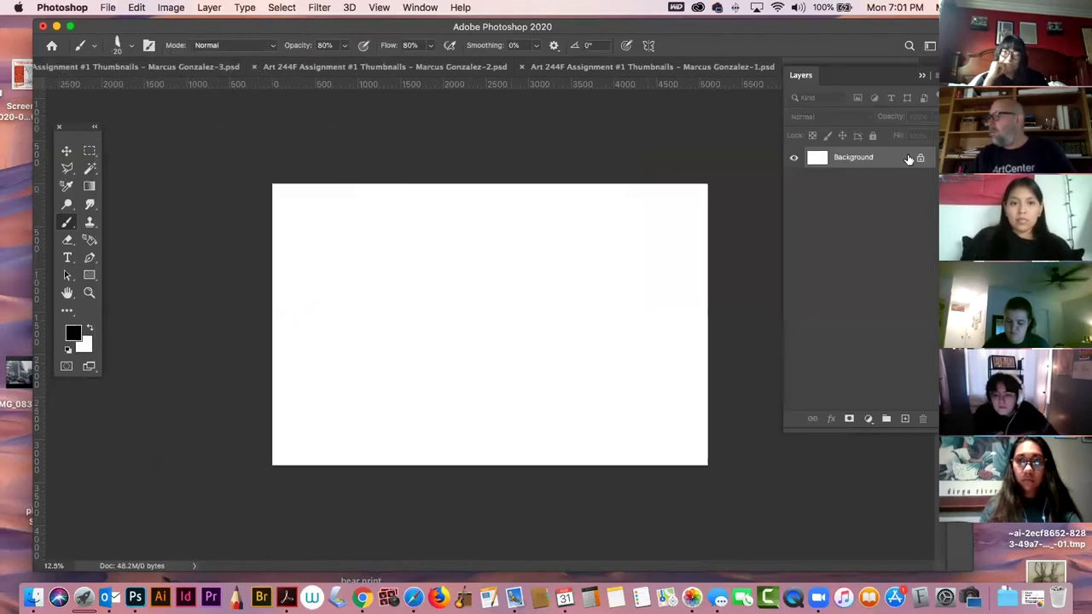
left_click(906, 419)
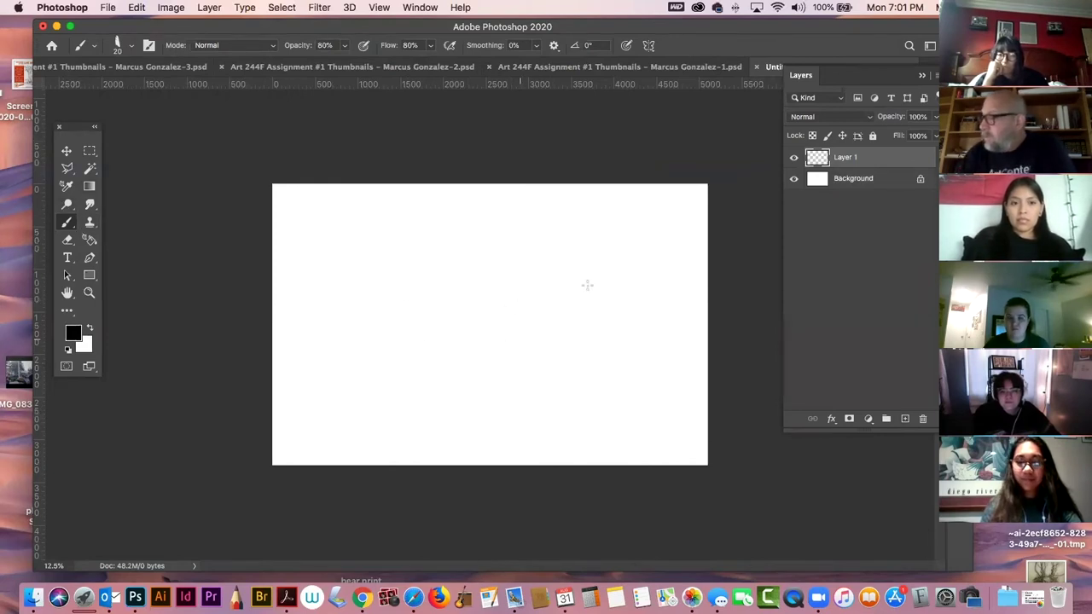
left_click_drag(512, 352, 584, 352)
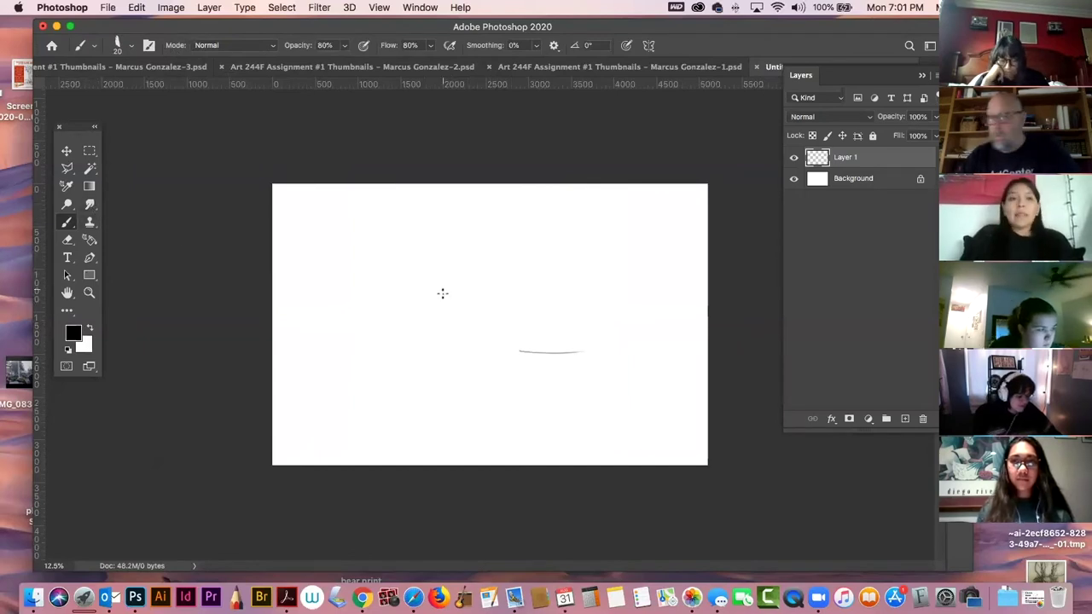
left_click_drag(461, 274, 453, 397)
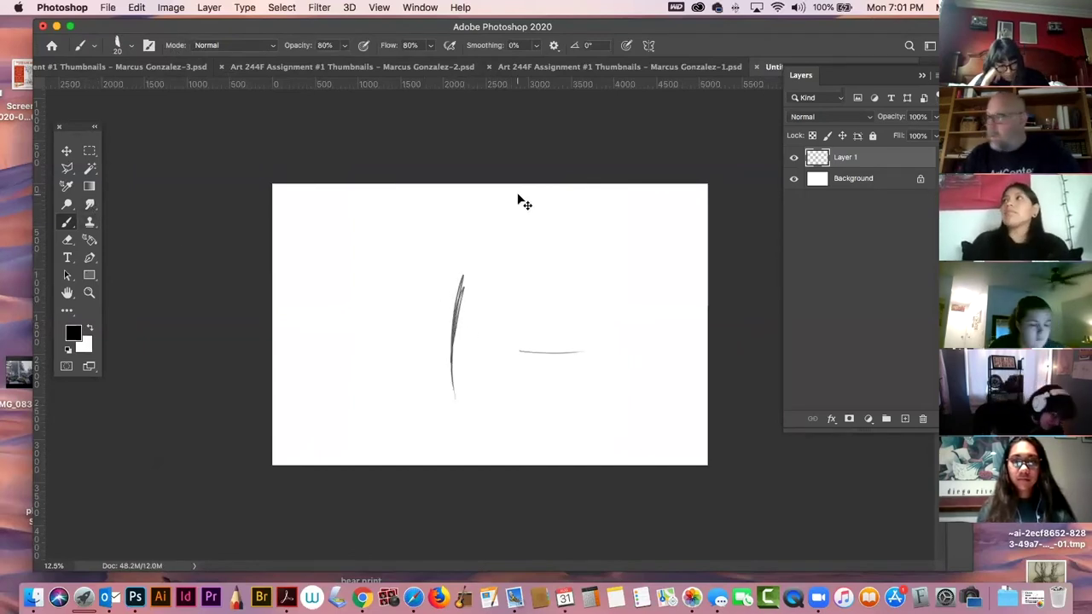
key("ctrl+z")
mouse_move(517, 347)
left_mouse_down()
mouse_move(607, 334)
mouse_move(603, 361)
left_mouse_up()
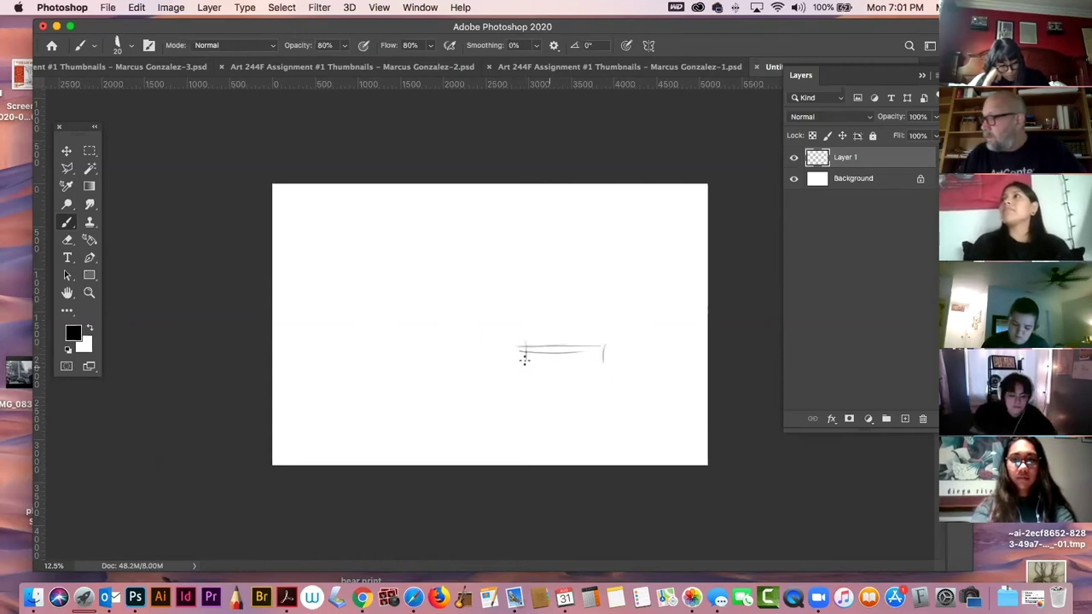
Shift the wagon sketch slightly down and to the right with Free Transform.
key("super+t")
mouse_move(592, 356)
left_mouse_down()
mouse_move(606, 381)
mouse_move(608, 370)
left_mouse_up()
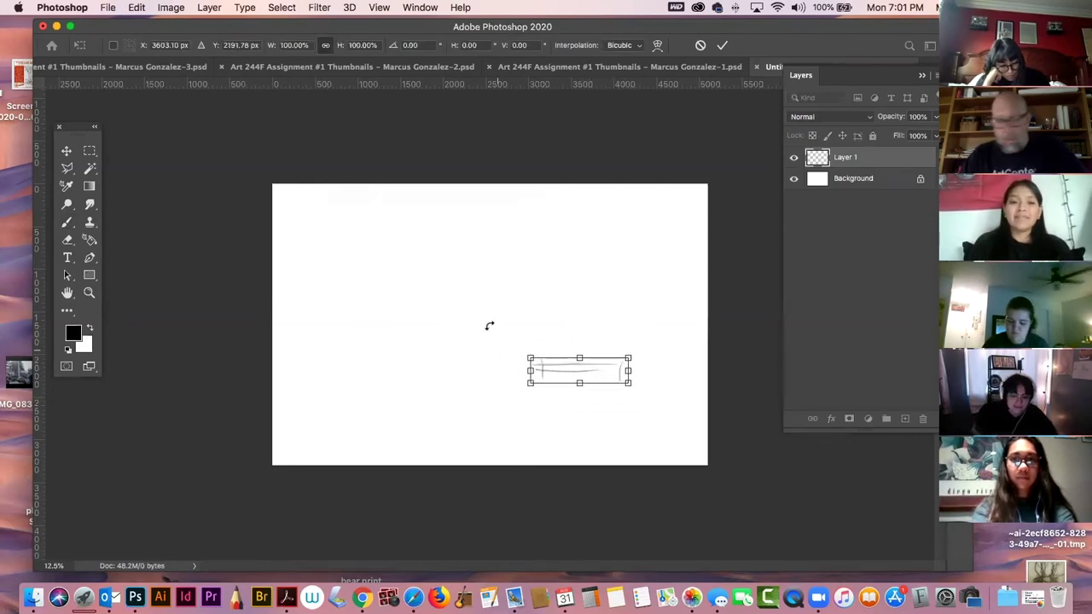
key("Return")
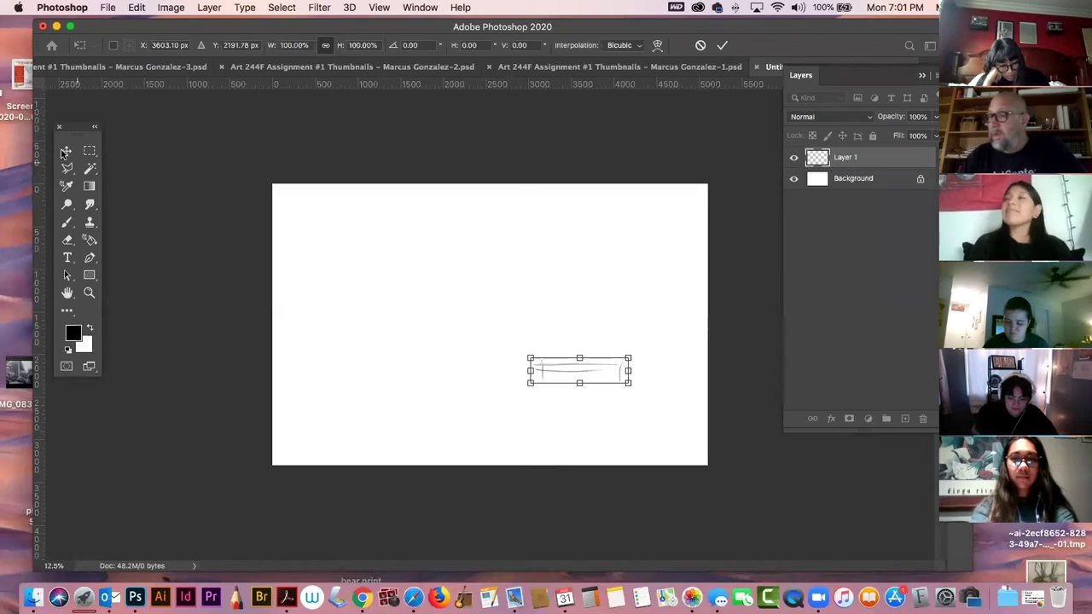
On Layer 1, brush in the wagon's underside, two wheels and a long pull line extending left from its front.
key("b")
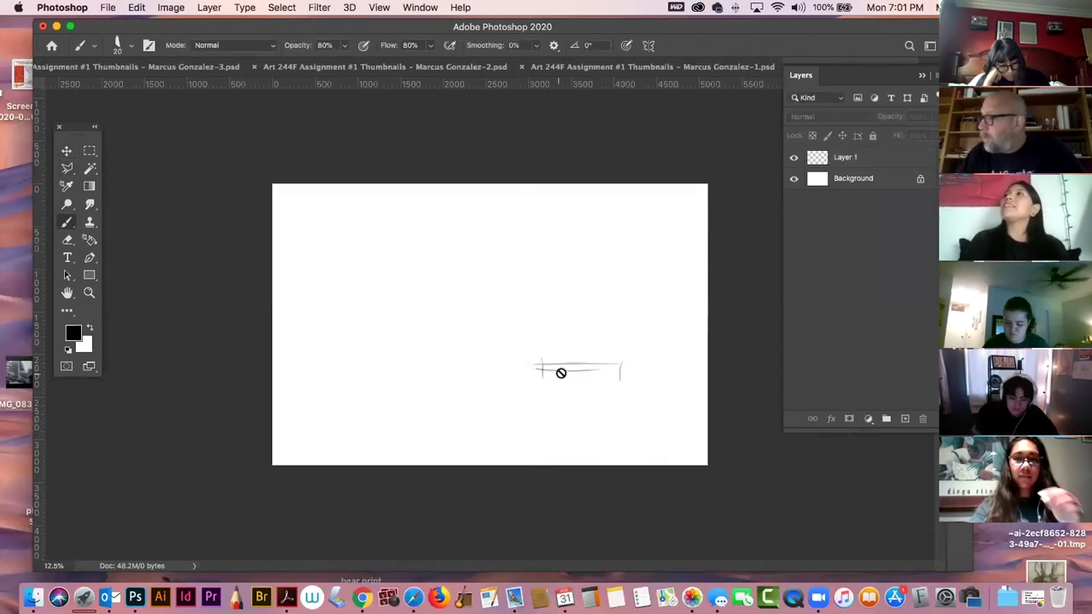
left_click(873, 158)
mouse_move(538, 376)
left_mouse_down()
mouse_move(638, 369)
mouse_move(560, 385)
mouse_move(609, 383)
left_mouse_up()
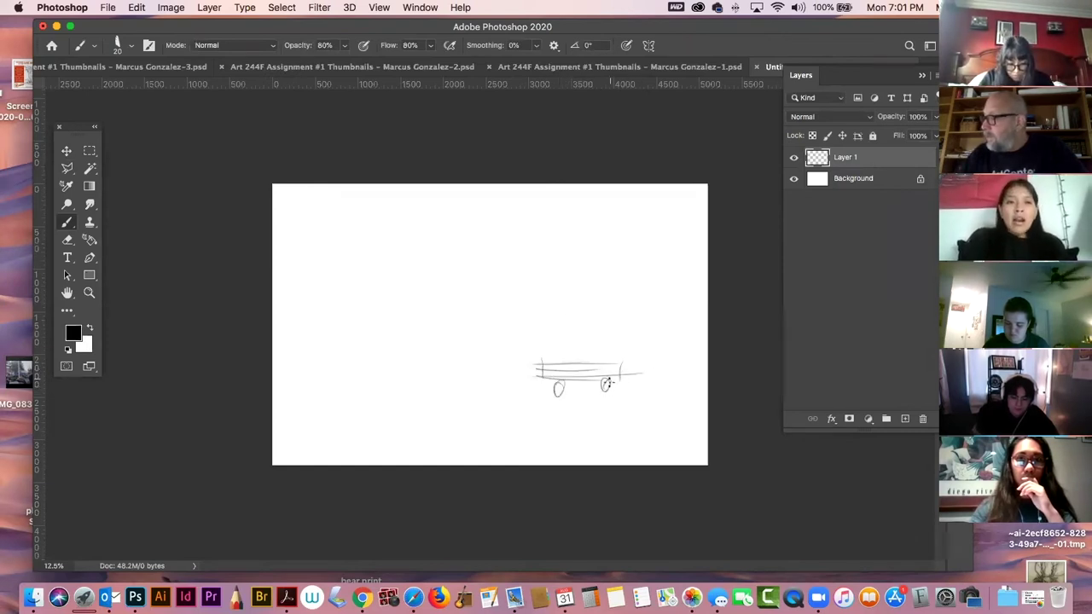
left_click_drag(461, 360, 540, 368)
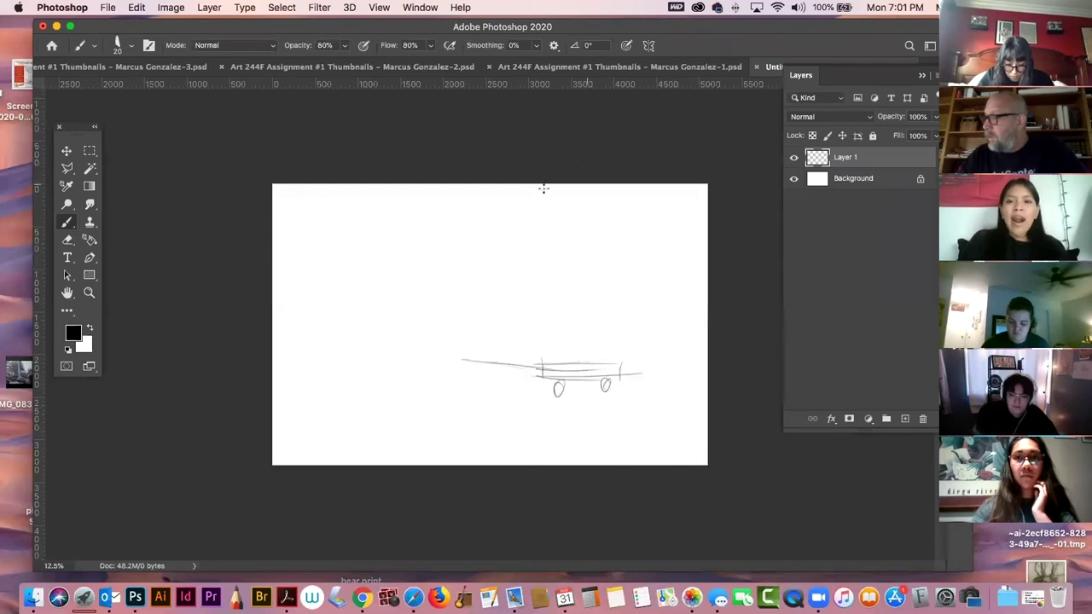
Sketch a large crocodile upright on the wagon, with a long snout facing left, curved back, tail, front limbs, feet and teeth.
mouse_move(511, 257)
left_mouse_down()
mouse_move(571, 223)
mouse_move(607, 228)
left_mouse_up()
mouse_move(519, 258)
left_mouse_down()
mouse_move(573, 244)
mouse_move(585, 231)
mouse_move(564, 220)
mouse_move(580, 216)
mouse_move(568, 223)
mouse_move(575, 229)
mouse_move(561, 216)
mouse_move(646, 293)
mouse_move(631, 347)
mouse_move(677, 387)
mouse_move(632, 363)
mouse_move(698, 385)
left_mouse_up()
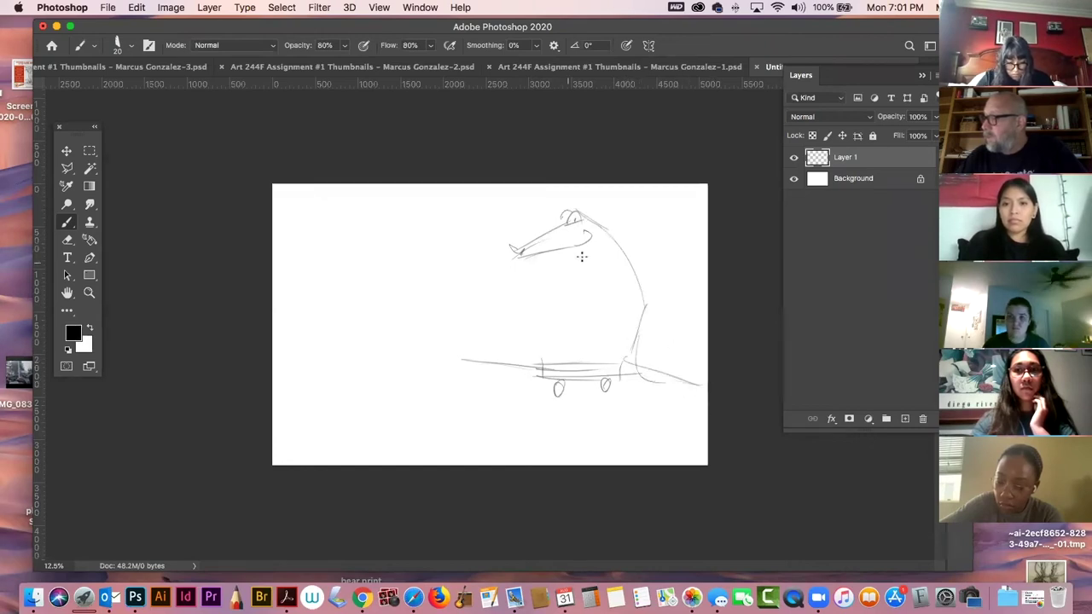
mouse_move(584, 277)
left_mouse_down()
mouse_move(572, 333)
mouse_move(601, 284)
mouse_move(593, 279)
mouse_move(592, 292)
mouse_move(586, 277)
mouse_move(559, 279)
mouse_move(586, 281)
mouse_move(562, 289)
mouse_move(586, 293)
mouse_move(576, 276)
mouse_move(588, 293)
mouse_move(562, 277)
mouse_move(590, 300)
left_mouse_up()
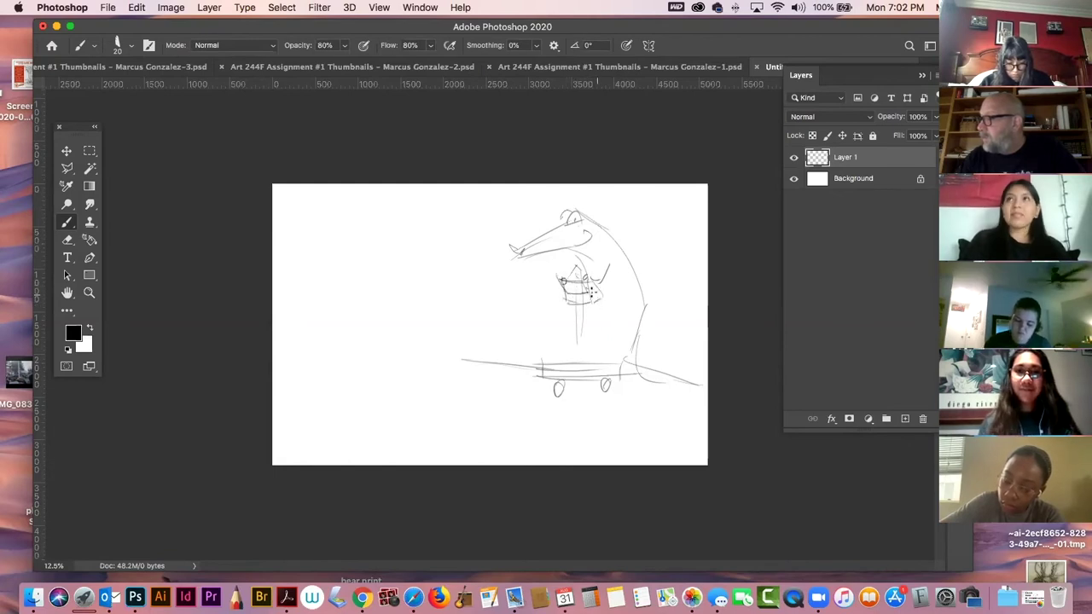
mouse_move(576, 318)
left_mouse_down()
mouse_move(579, 357)
mouse_move(561, 350)
mouse_move(603, 364)
left_mouse_up()
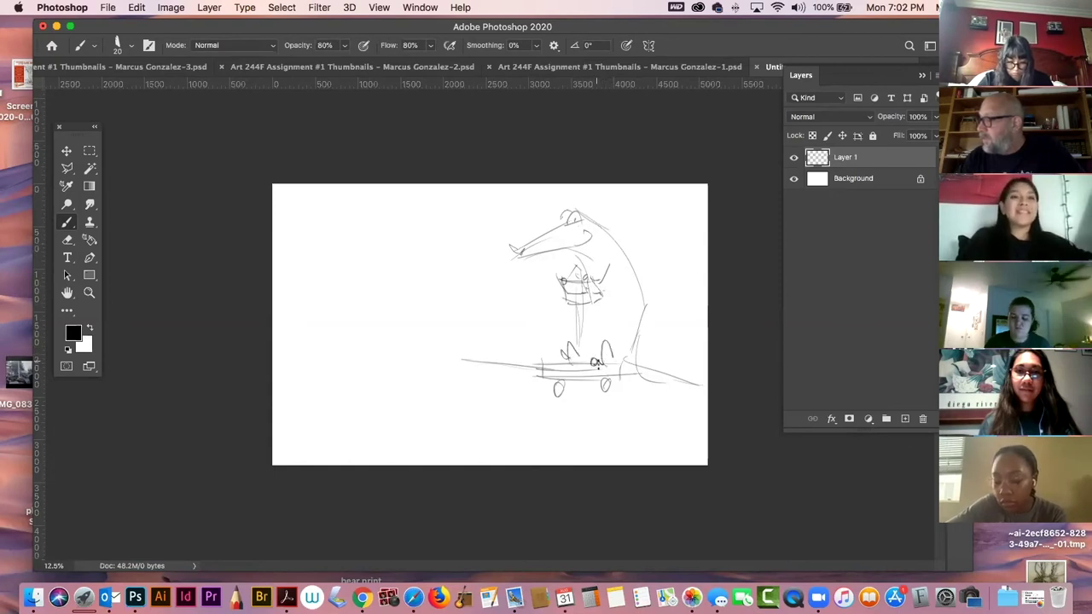
left_click_drag(608, 246, 623, 358)
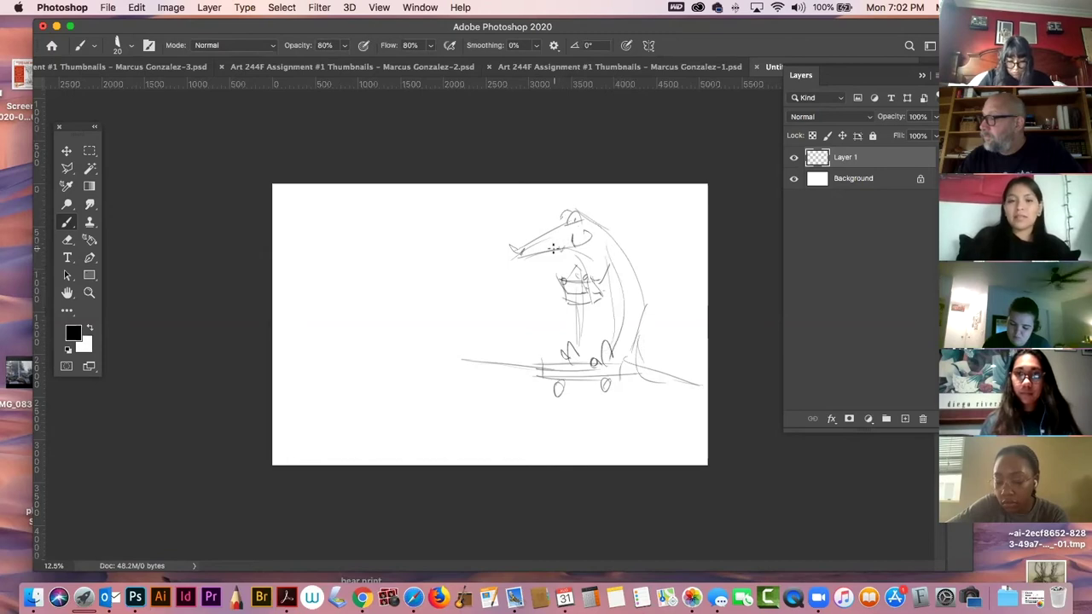
left_click_drag(542, 256, 527, 254)
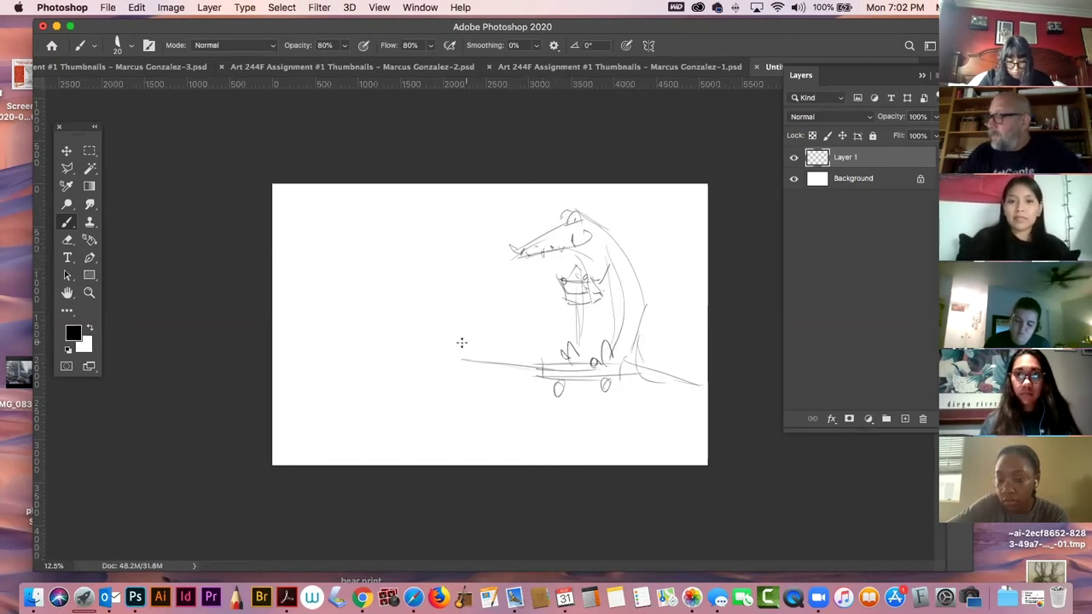
Sketch a boy leaning back left of the wagon, with braced legs, feet and outstretched arms, and reinforce the pull line he grips.
mouse_move(409, 323)
left_mouse_down()
mouse_move(436, 336)
mouse_move(419, 317)
mouse_move(420, 335)
mouse_move(439, 345)
mouse_move(400, 343)
mouse_move(426, 342)
mouse_move(439, 357)
mouse_move(412, 348)
mouse_move(448, 376)
mouse_move(424, 375)
mouse_move(433, 368)
mouse_move(405, 384)
mouse_move(493, 411)
left_mouse_up()
left_click_drag(466, 377, 503, 405)
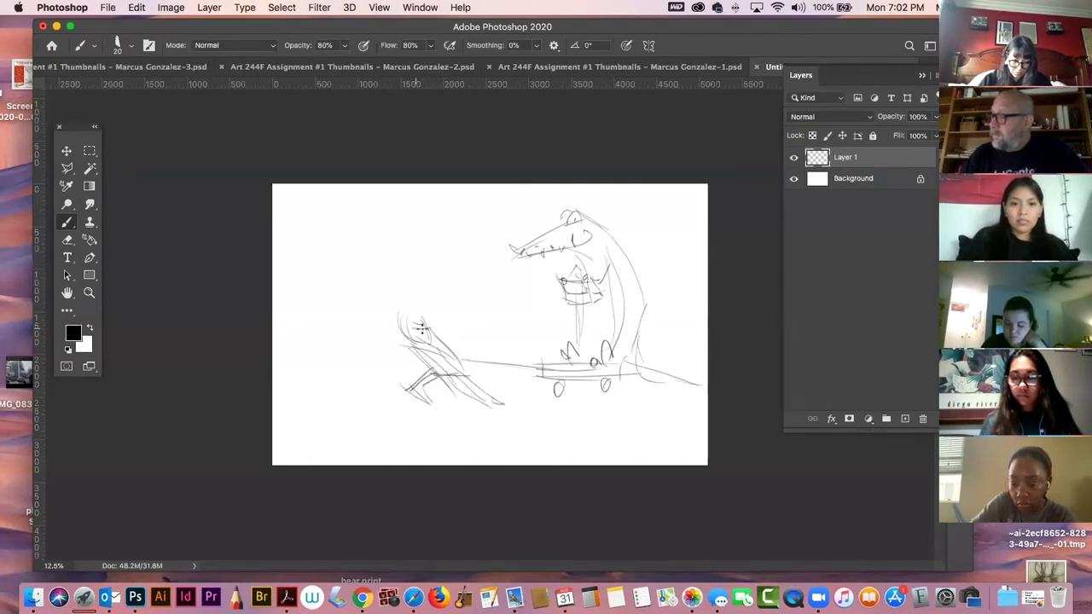
left_click_drag(428, 326, 491, 359)
mouse_move(411, 348)
left_mouse_down()
mouse_move(502, 361)
mouse_move(490, 358)
left_mouse_up()
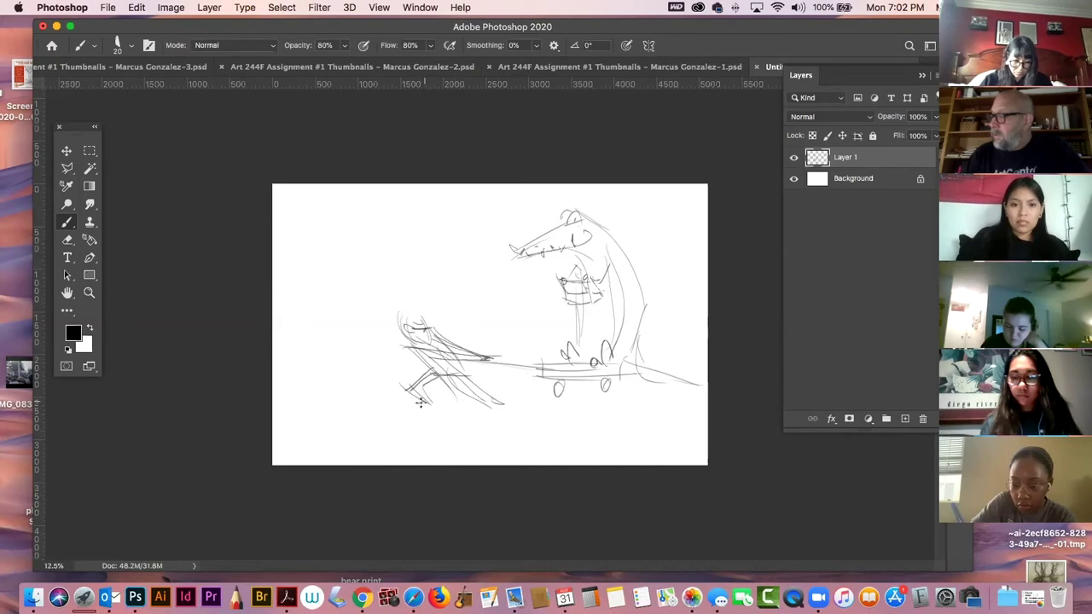
left_click_drag(484, 406, 505, 405)
left_click_drag(478, 359, 556, 359)
left_click_drag(482, 359, 499, 357)
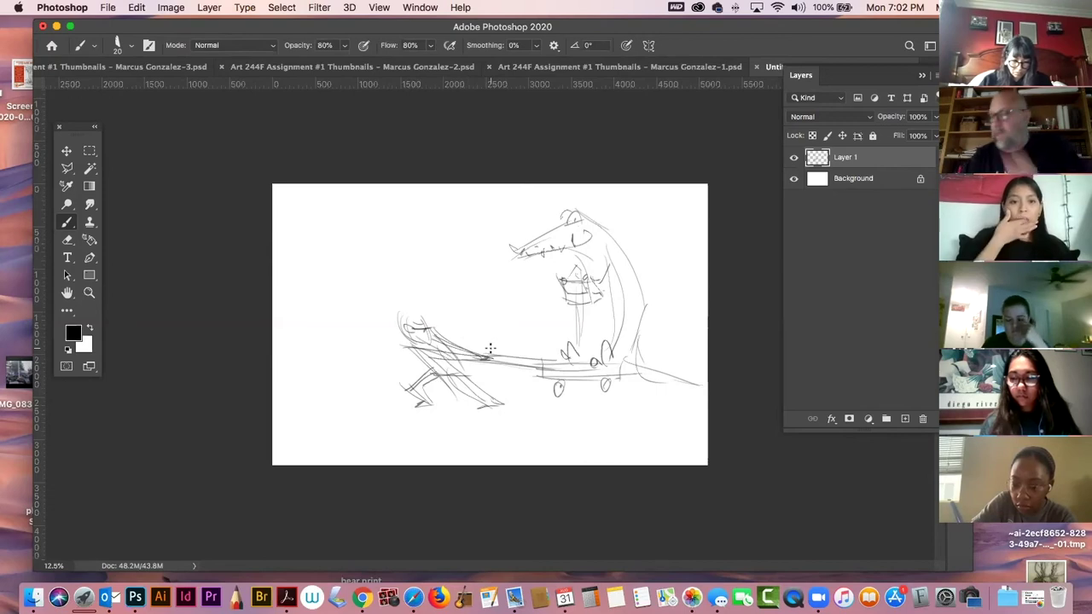
Sketch a ground line and receding perspective lines across the pavement behind and beneath the boy and wagon.
left_click_drag(286, 375, 422, 376)
mouse_move(291, 415)
left_mouse_down()
mouse_move(341, 377)
mouse_move(349, 423)
mouse_move(396, 416)
left_mouse_up()
mouse_move(495, 386)
left_mouse_down()
mouse_move(523, 409)
mouse_move(656, 415)
left_mouse_up()
left_click_drag(602, 382, 698, 422)
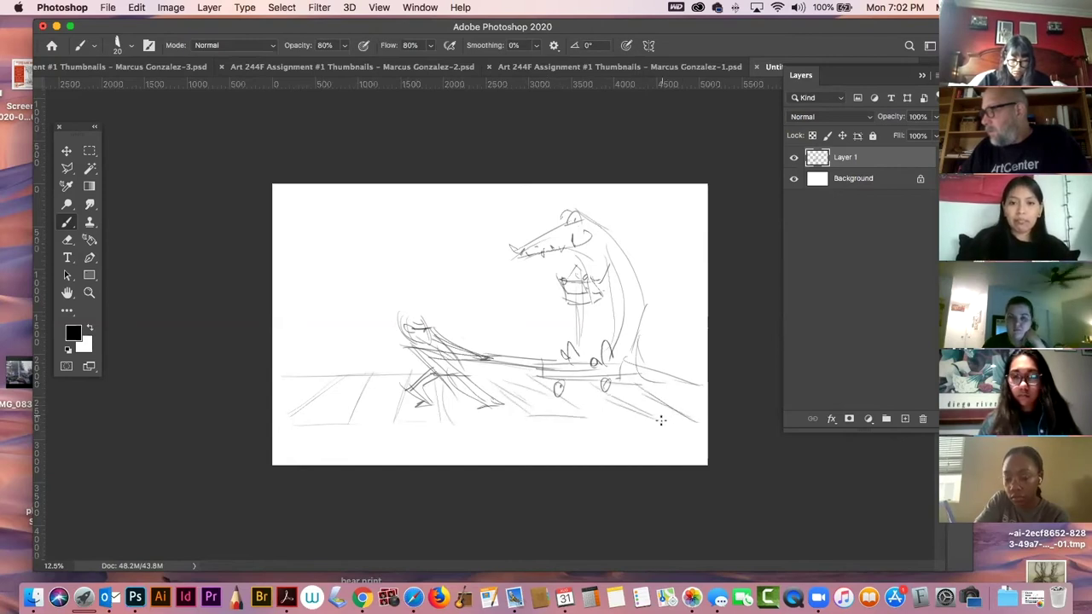
Sketch a front-facing bus behind the boy, with an arched roof, tall windshield, rounded hood, headlights and a driver.
mouse_move(332, 342)
left_mouse_down()
mouse_move(338, 280)
mouse_move(316, 280)
mouse_move(391, 283)
mouse_move(378, 274)
mouse_move(380, 337)
left_mouse_up()
left_click_drag(379, 271, 381, 335)
mouse_move(338, 344)
left_mouse_down()
mouse_move(379, 342)
mouse_move(365, 335)
mouse_move(380, 342)
mouse_move(370, 356)
mouse_move(347, 350)
mouse_move(354, 357)
mouse_move(337, 365)
mouse_move(358, 368)
mouse_move(378, 340)
mouse_move(381, 365)
mouse_move(336, 376)
left_mouse_up()
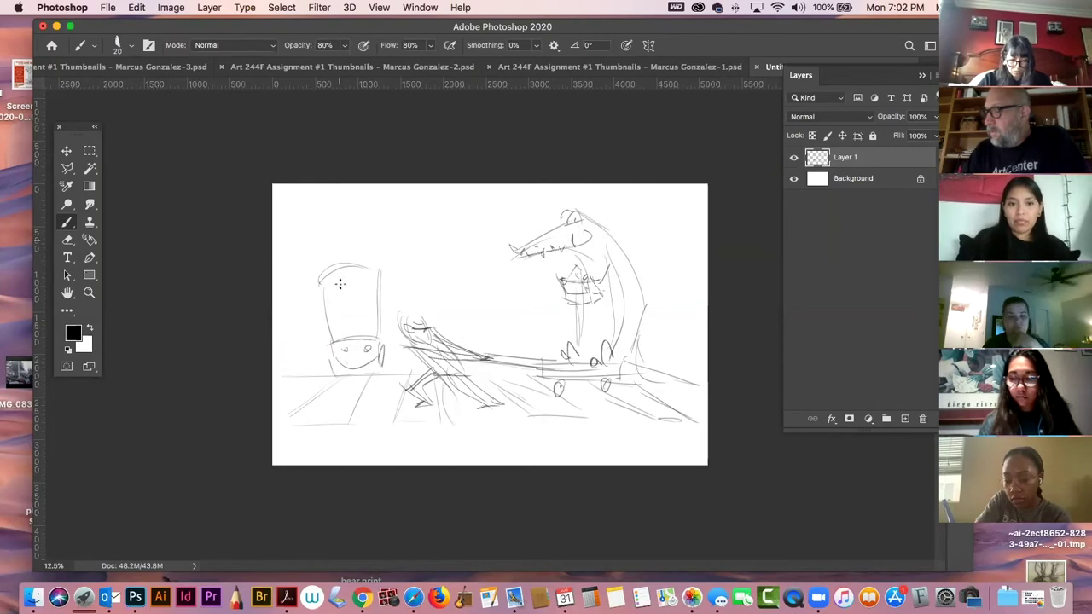
left_click_drag(362, 303, 364, 328)
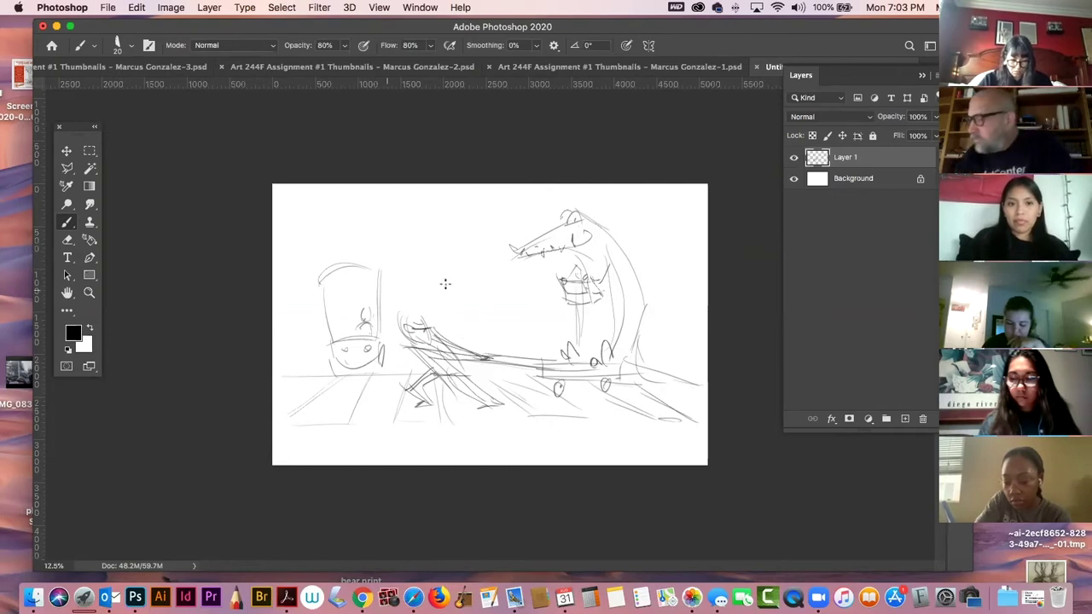
Fill in the background with a large arched vehicle behind the crocodile, another arched outline near the right edge, and a billowing tree around the bus.
mouse_move(449, 329)
left_mouse_down()
mouse_move(448, 252)
mouse_move(478, 245)
mouse_move(444, 250)
mouse_move(547, 238)
mouse_move(557, 264)
mouse_move(539, 267)
mouse_move(541, 253)
mouse_move(539, 291)
mouse_move(499, 333)
mouse_move(477, 334)
mouse_move(506, 331)
mouse_move(513, 221)
mouse_move(471, 312)
mouse_move(517, 284)
left_mouse_up()
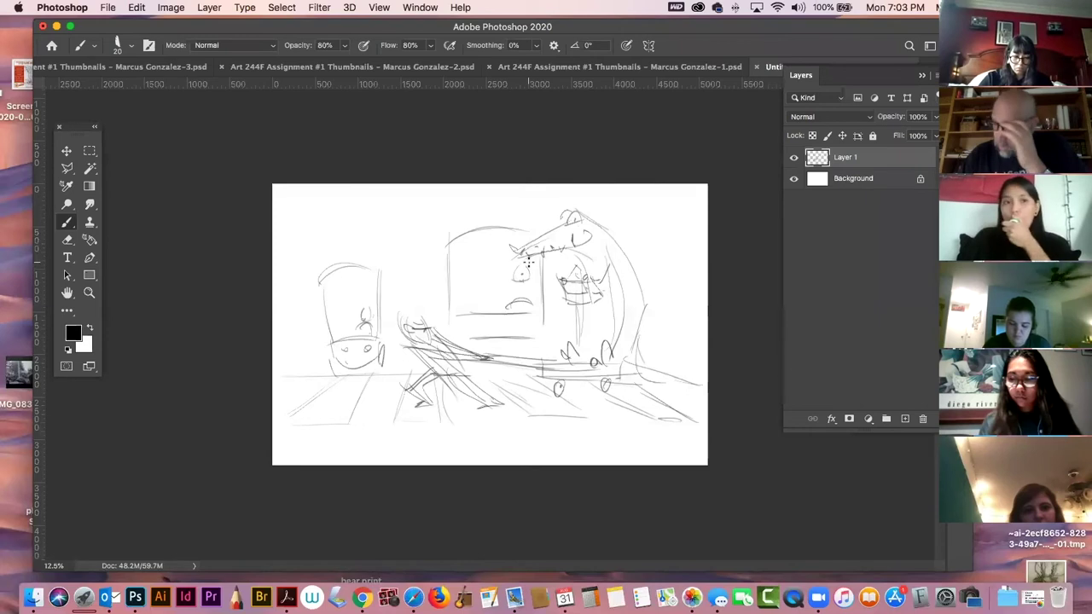
mouse_move(441, 279)
left_mouse_down()
mouse_move(558, 308)
mouse_move(457, 310)
mouse_move(474, 329)
mouse_move(462, 333)
mouse_move(556, 333)
left_mouse_up()
left_click_drag(635, 232, 634, 256)
mouse_move(631, 232)
left_mouse_down()
mouse_move(674, 225)
mouse_move(689, 317)
left_mouse_up()
mouse_move(319, 210)
left_mouse_down()
mouse_move(361, 220)
mouse_move(392, 250)
left_mouse_up()
mouse_move(308, 274)
left_mouse_down()
mouse_move(294, 324)
mouse_move(307, 364)
left_mouse_up()
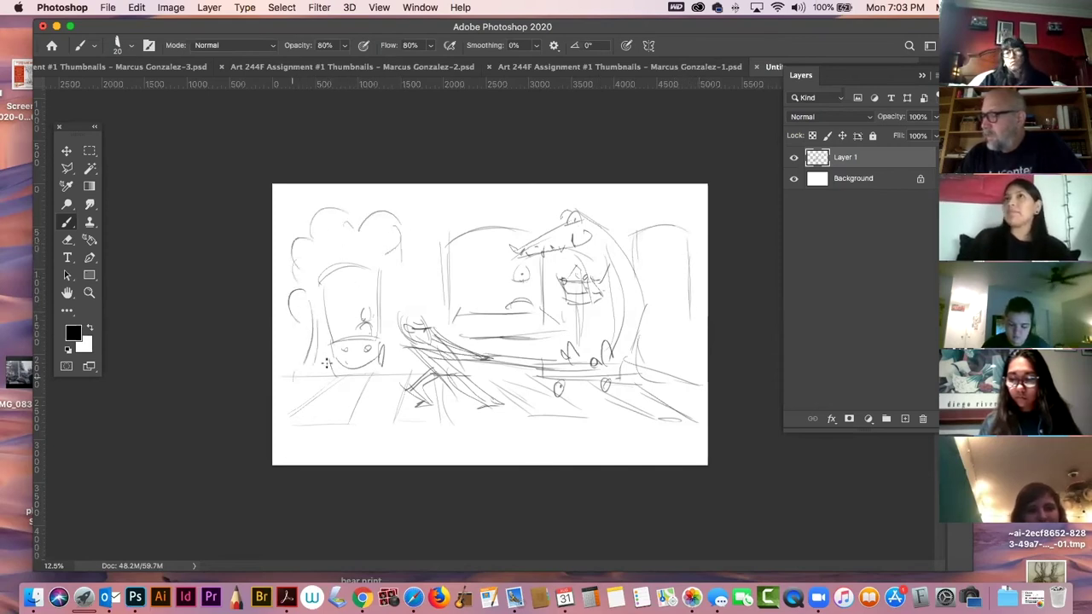
Strengthen the sidewalk and street perspective lines, and sketch a tall peaked-roof building at the right edge of the scene.
left_click_drag(391, 287, 428, 271)
left_click_drag(325, 354, 273, 379)
left_click_drag(636, 343, 706, 365)
mouse_move(394, 371)
left_mouse_down()
mouse_move(382, 429)
mouse_move(454, 430)
mouse_move(445, 396)
mouse_move(352, 421)
mouse_move(289, 418)
mouse_move(357, 424)
left_mouse_up()
mouse_move(657, 231)
left_mouse_down()
mouse_move(674, 200)
mouse_move(697, 228)
mouse_move(683, 234)
mouse_move(674, 354)
left_mouse_up()
left_click_drag(688, 239, 686, 348)
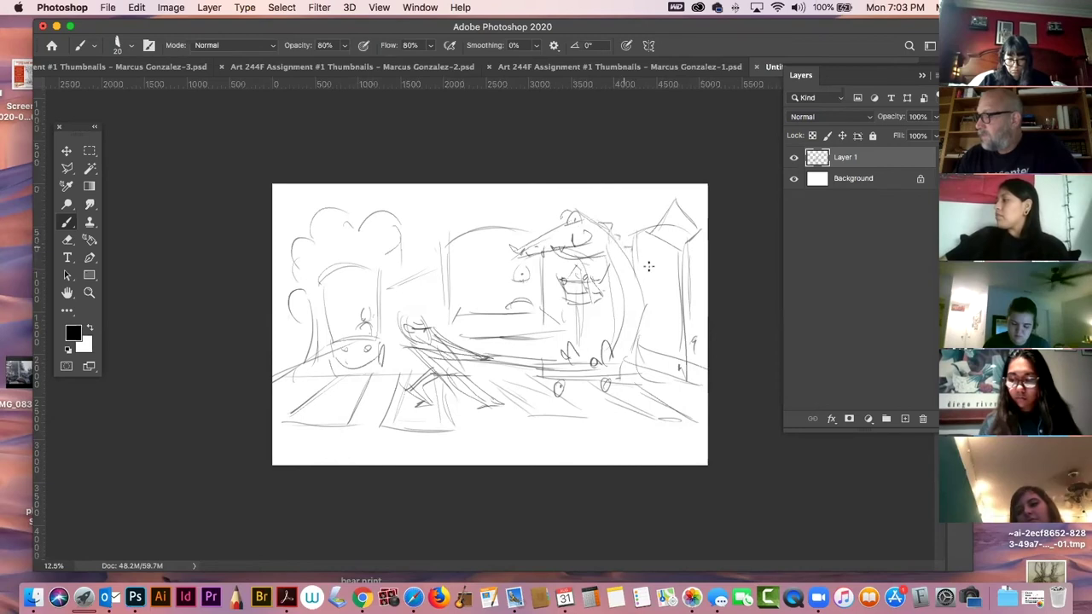
Add spikes down the crocodile's back and tail, and sweep a large curved outline around its right side.
mouse_move(646, 319)
left_mouse_down()
mouse_move(631, 352)
mouse_move(638, 372)
mouse_move(672, 394)
left_mouse_up()
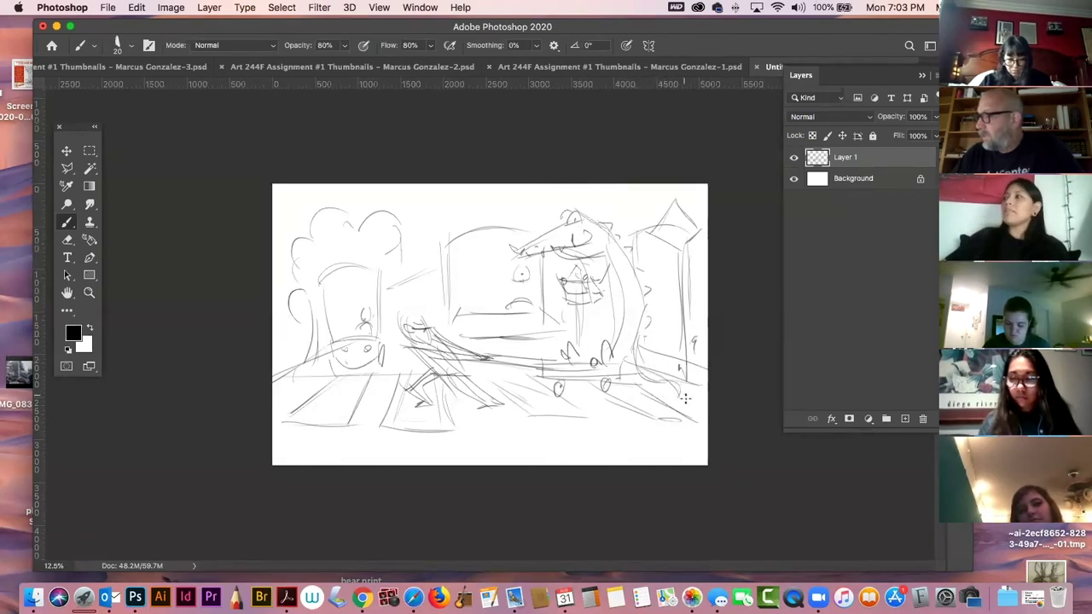
left_click_drag(627, 353, 650, 247)
mouse_move(673, 204)
left_mouse_down()
mouse_move(698, 302)
mouse_move(667, 367)
left_mouse_up()
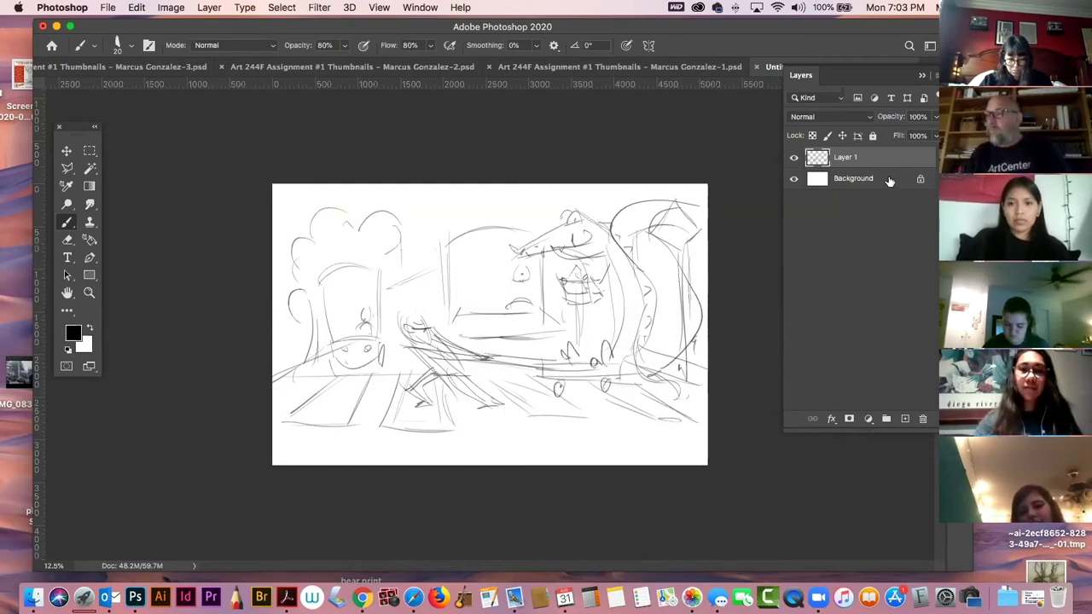
Look through the student's thumbnail pages 1, 2 and 3, comparing the crocodile and boy compositions.
left_click(134, 67)
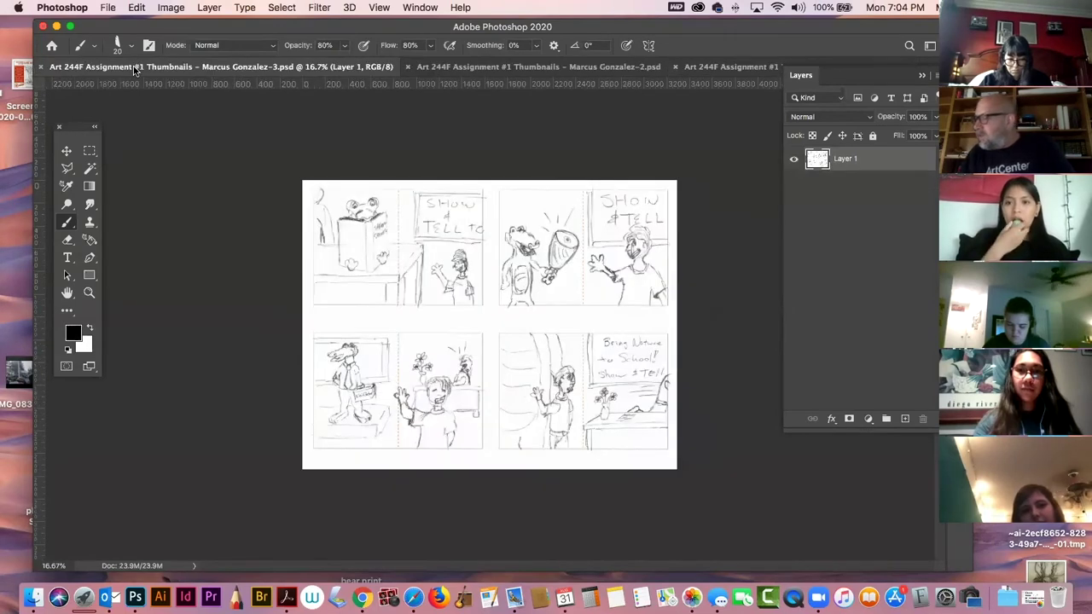
left_click(537, 67)
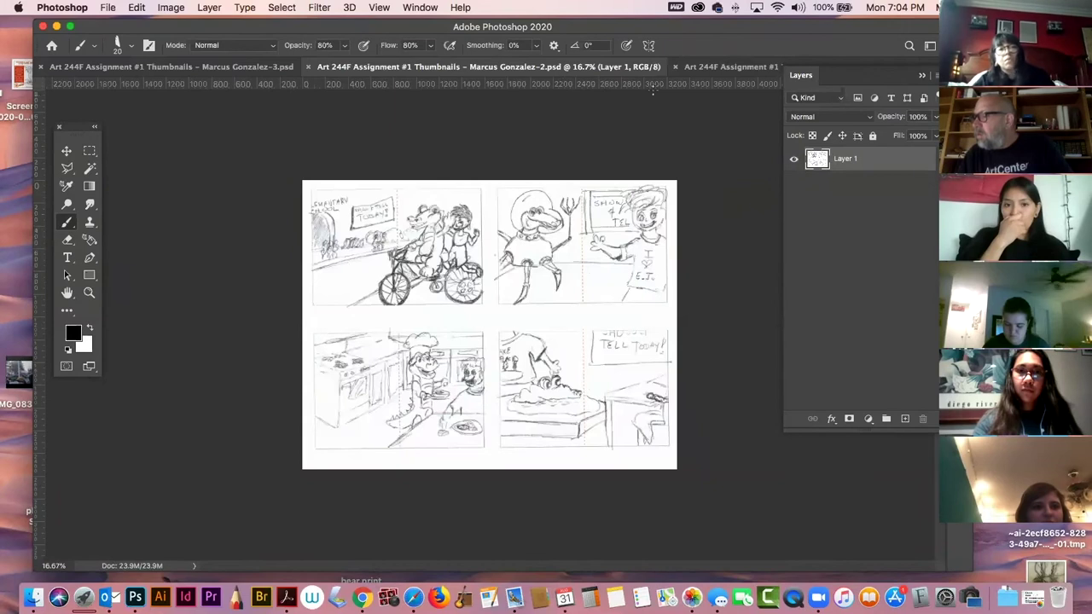
left_click(713, 70)
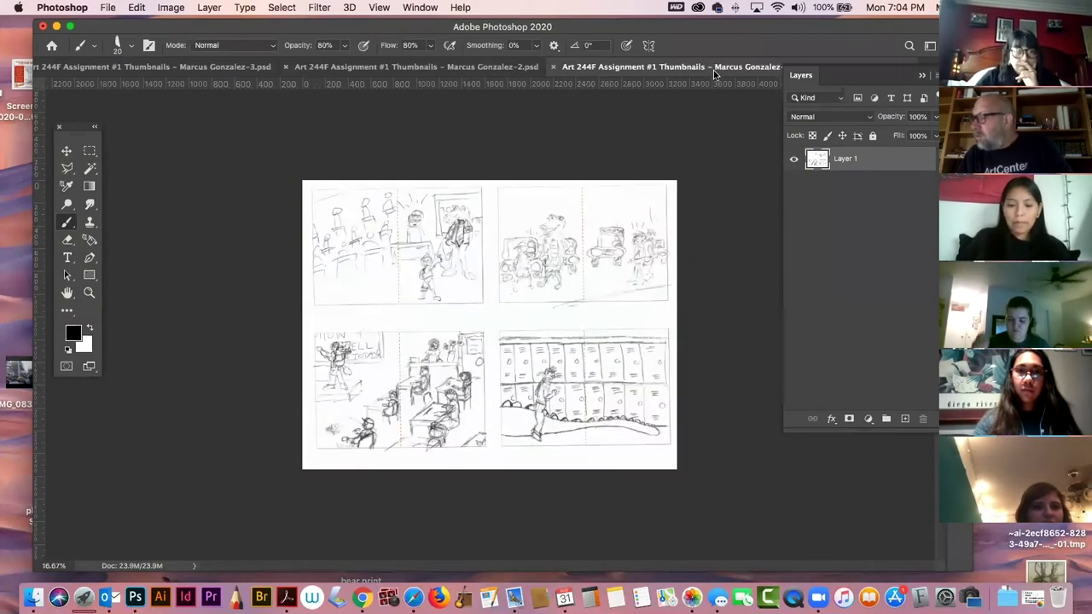
left_click(922, 75)
left_click(933, 67)
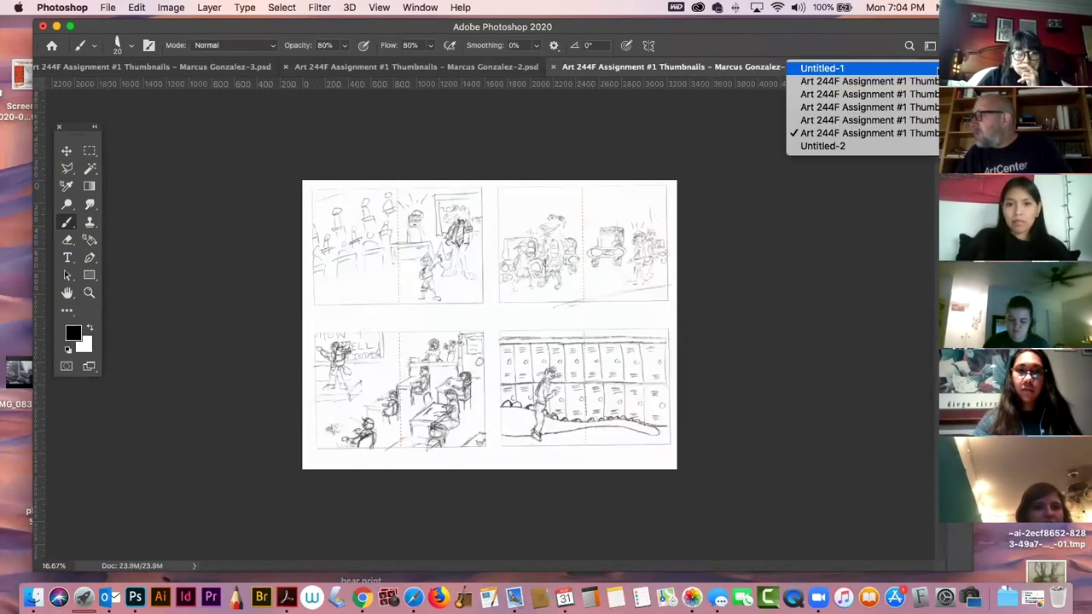
left_click(921, 123)
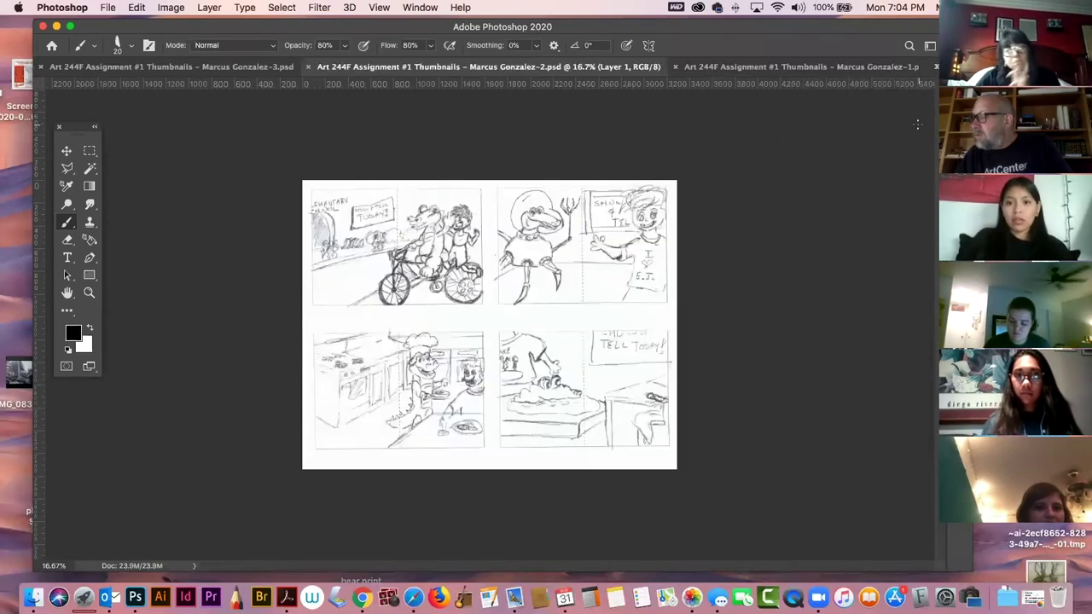
left_click(934, 66)
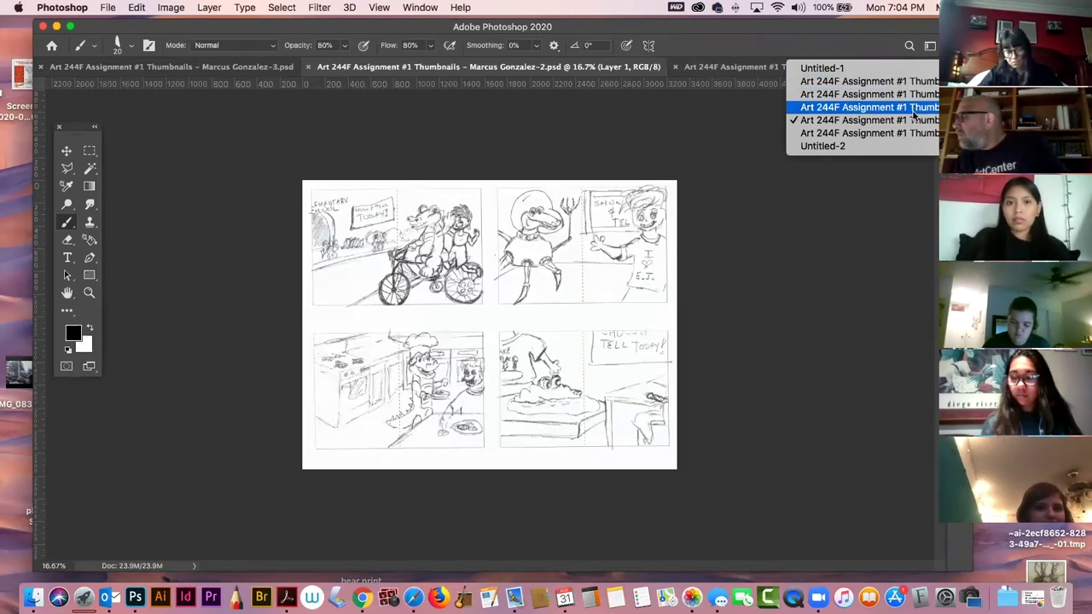
left_click(917, 109)
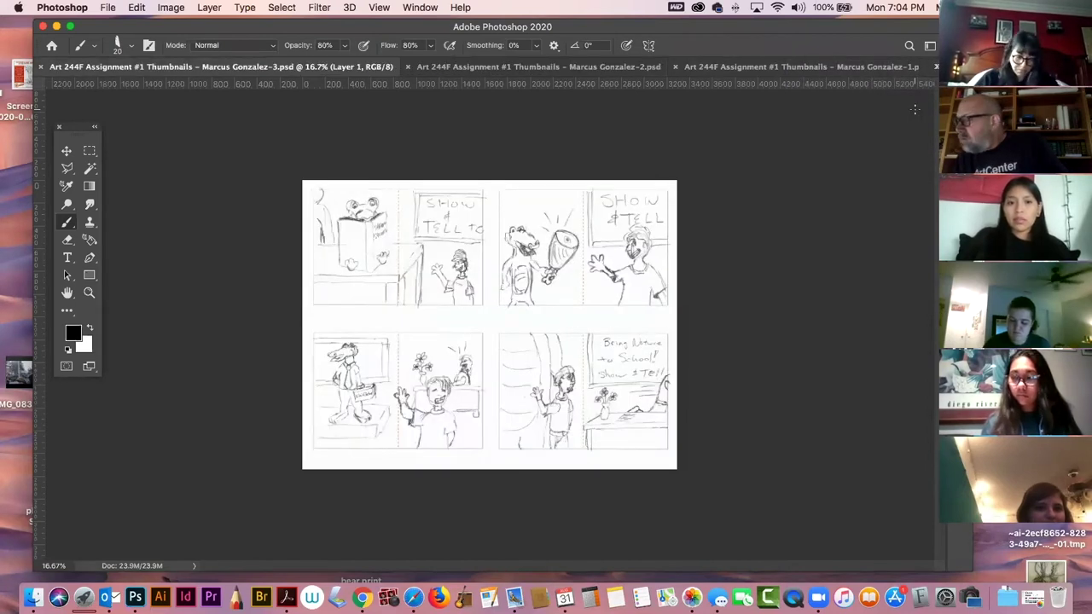
left_click(935, 69)
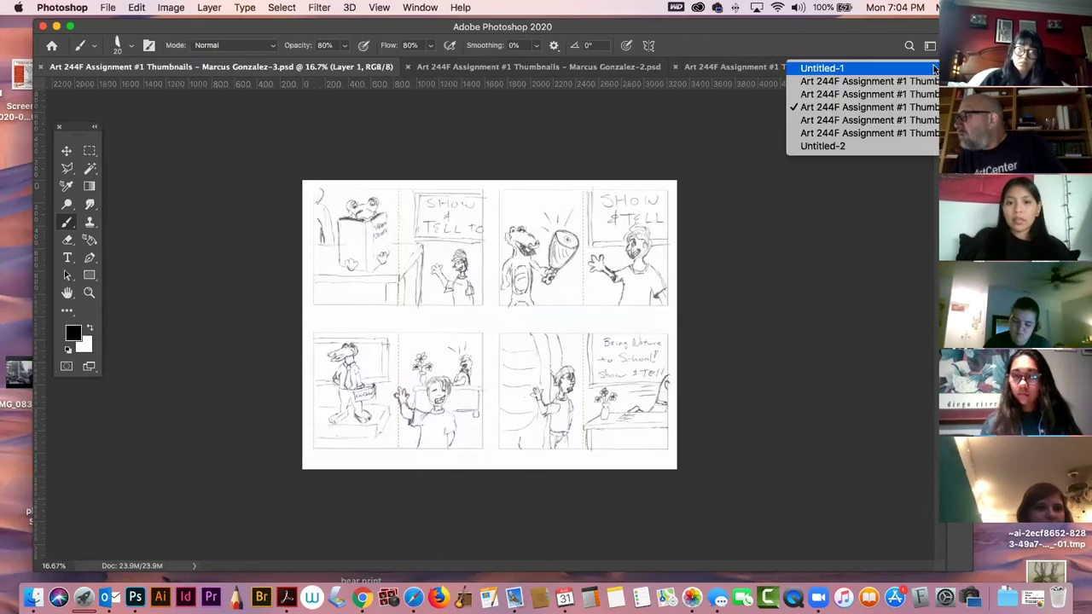
left_click(931, 120)
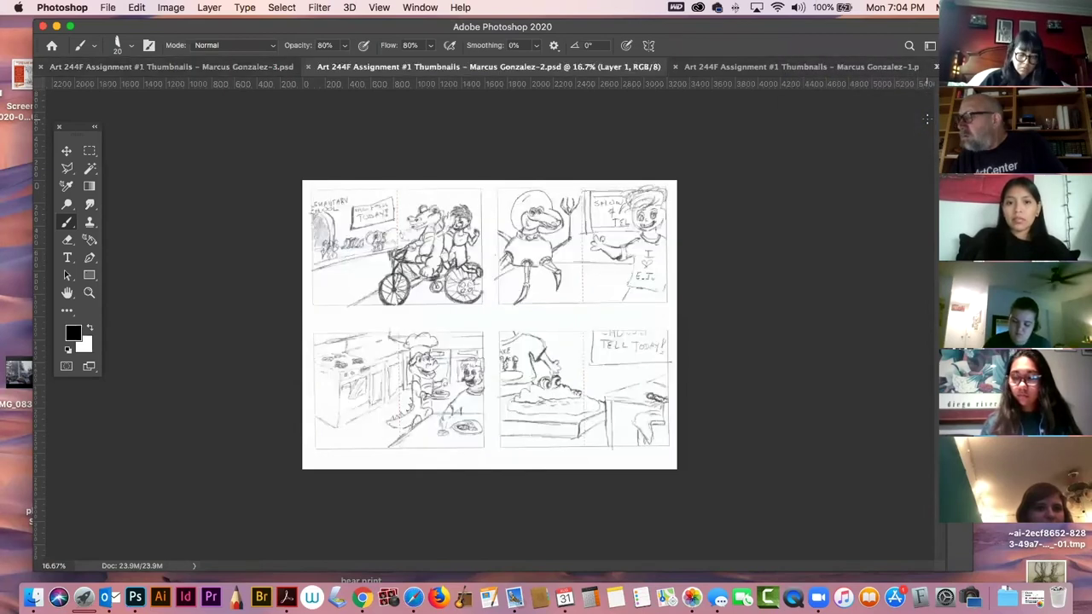
Examine the four sketches on thumbnail page 4, including the wagon scene, the hatching egg and the show-and-tell scene.
left_click(936, 68)
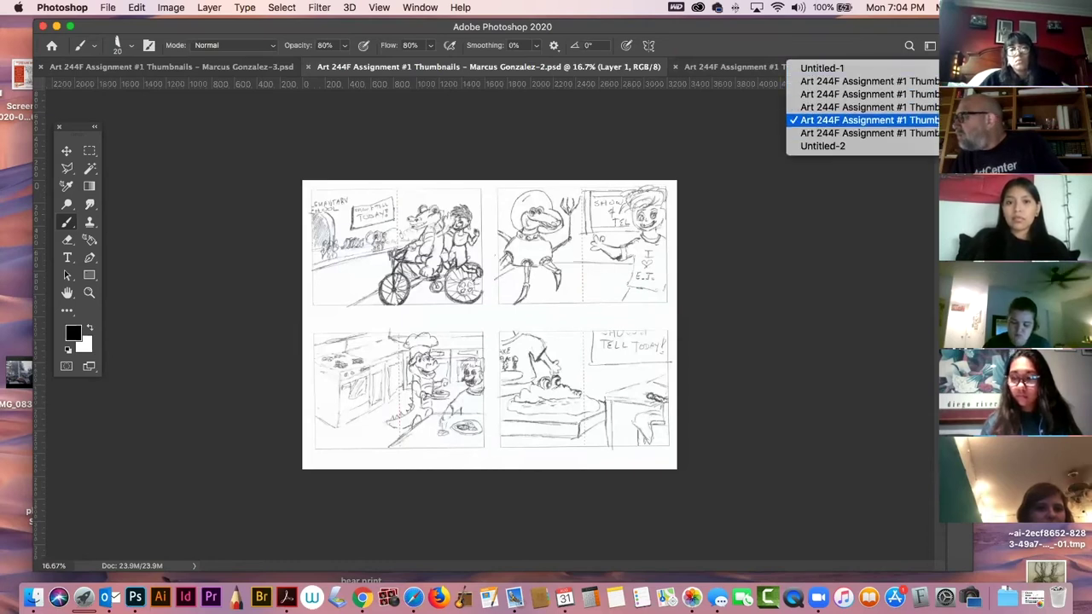
left_click(866, 94)
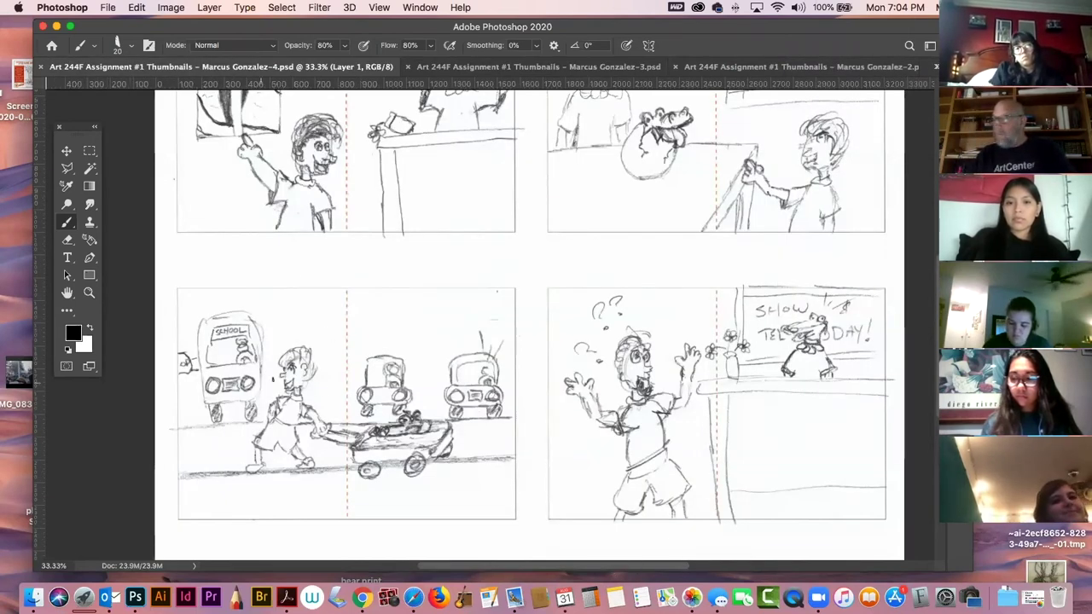
left_click_drag(575, 382, 336, 386)
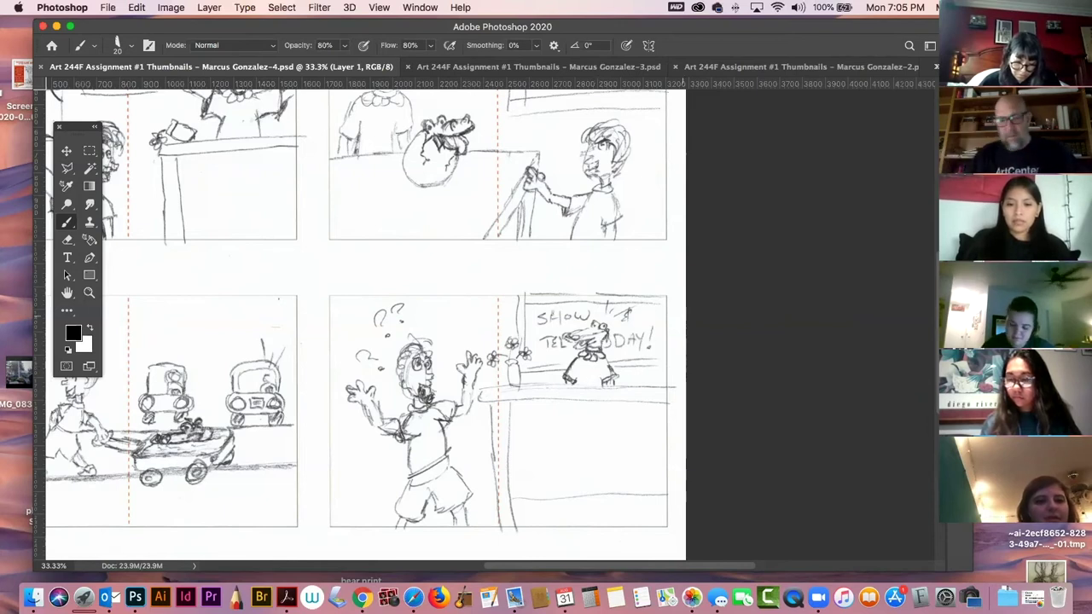
left_click_drag(449, 248, 583, 258)
scroll(583, 257, "down", 5)
scroll(607, 295, "right", 2)
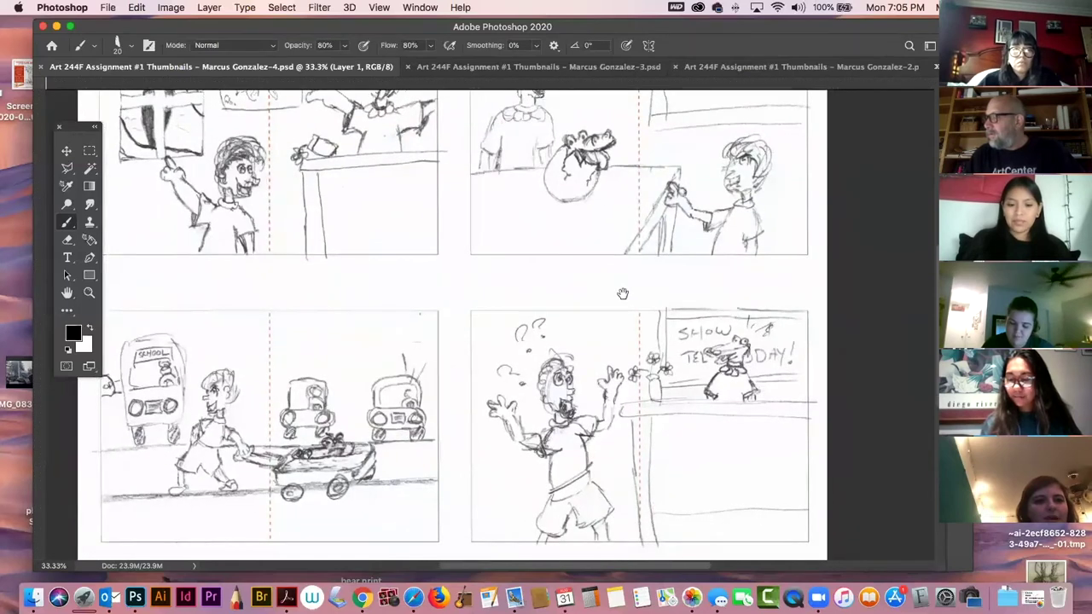
key("super+r")
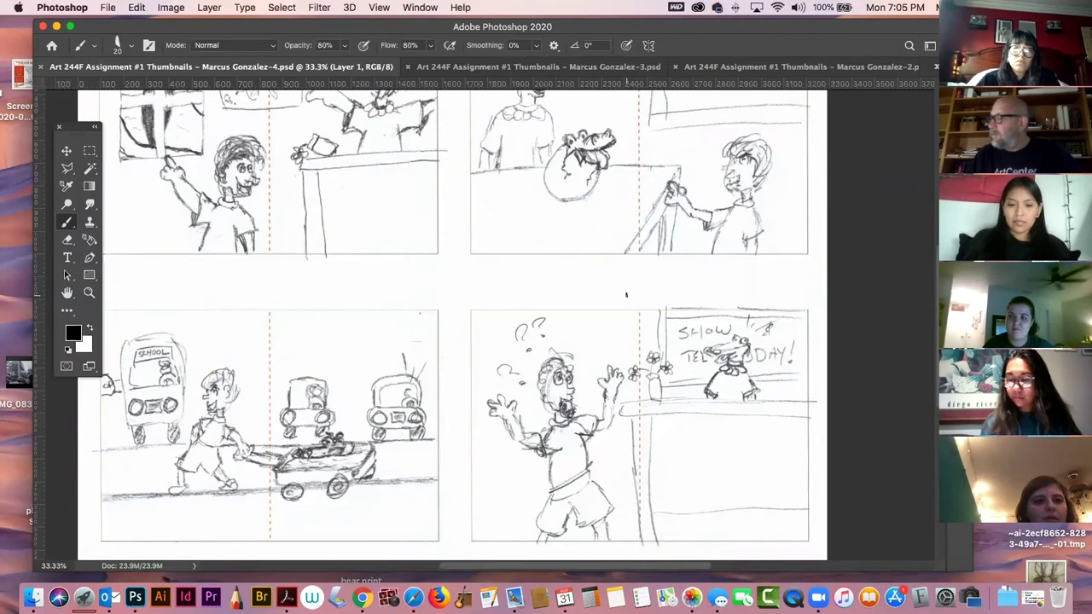
scroll(591, 217, "up", 8)
scroll(591, 218, "left", 3)
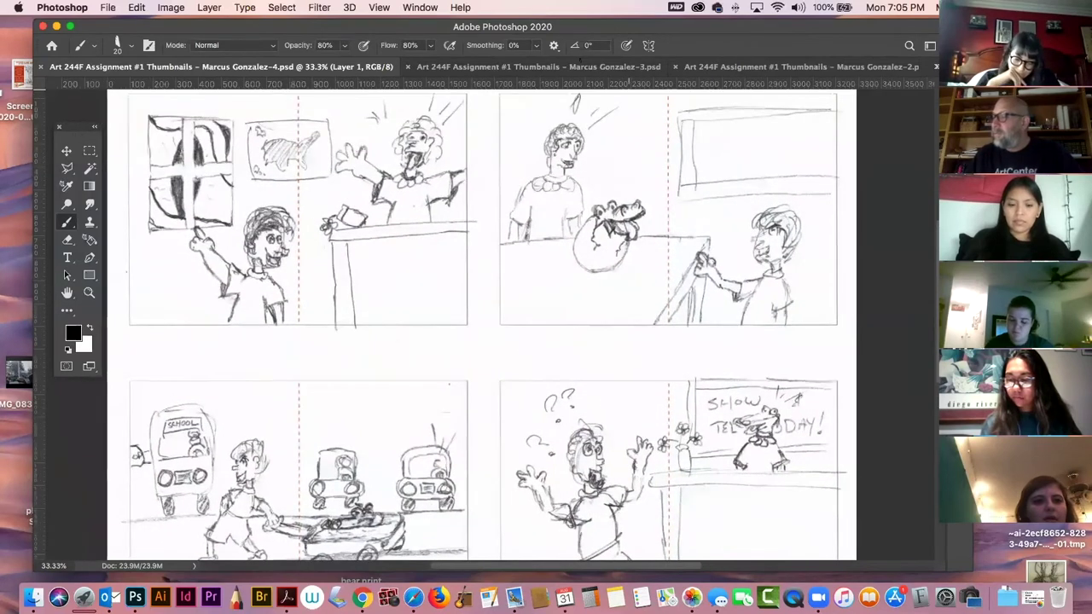
scroll(580, 194, "down", 10)
scroll(580, 195, "right", 3)
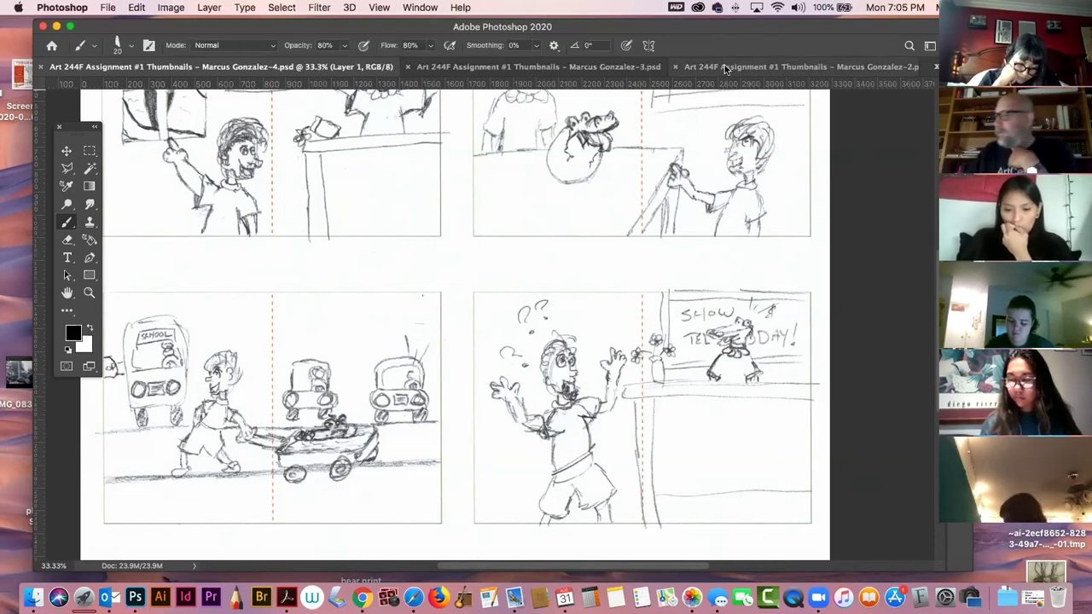
Review thumbnail pages 2 and 3, each enlarged to 25%.
left_click(936, 67)
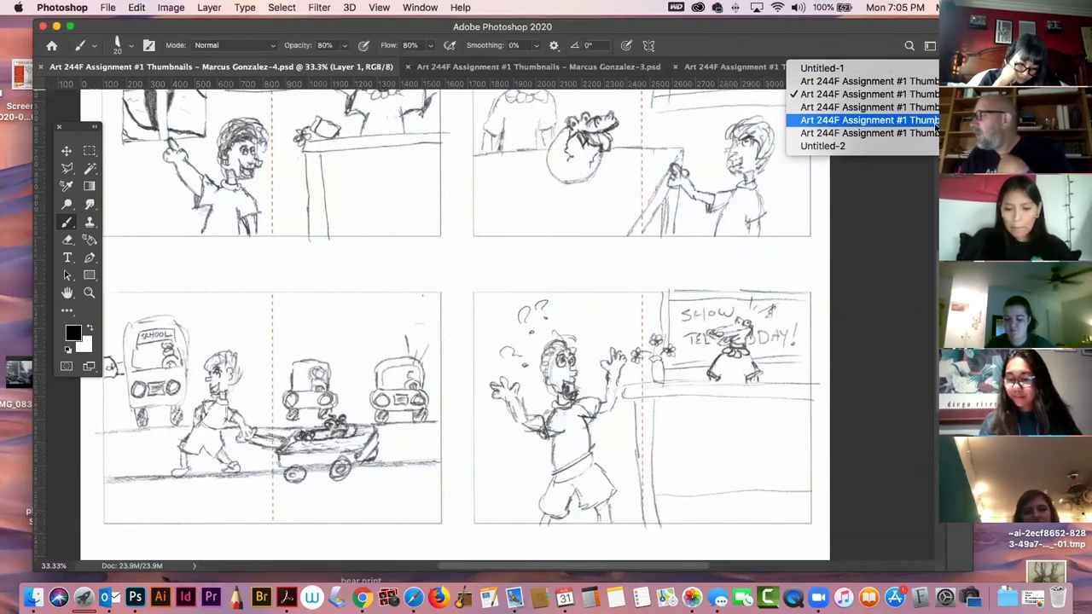
left_click(936, 120)
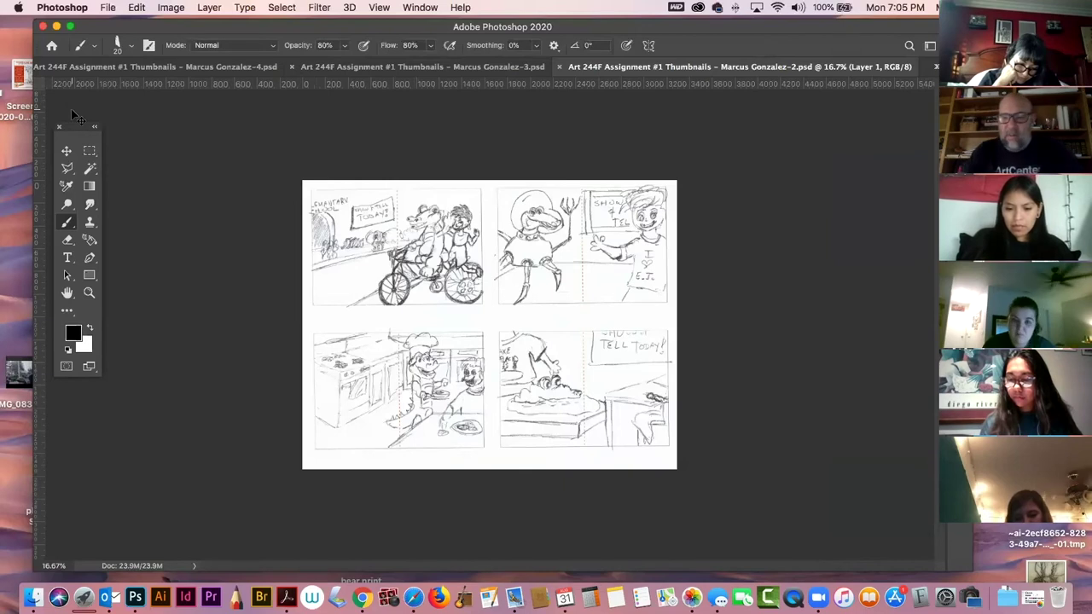
key("super+equal")
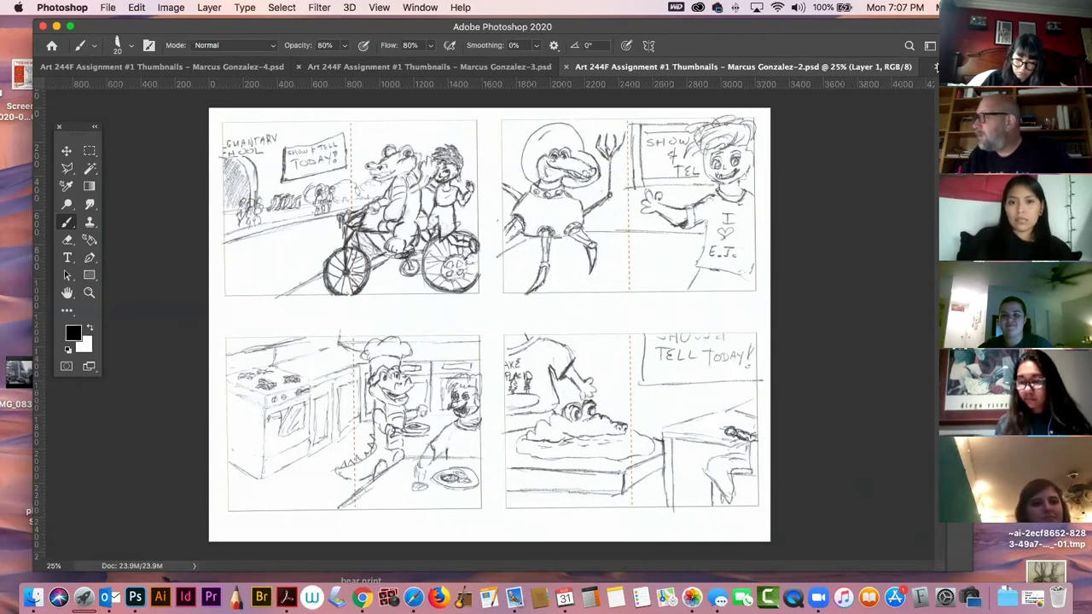
left_click(936, 67)
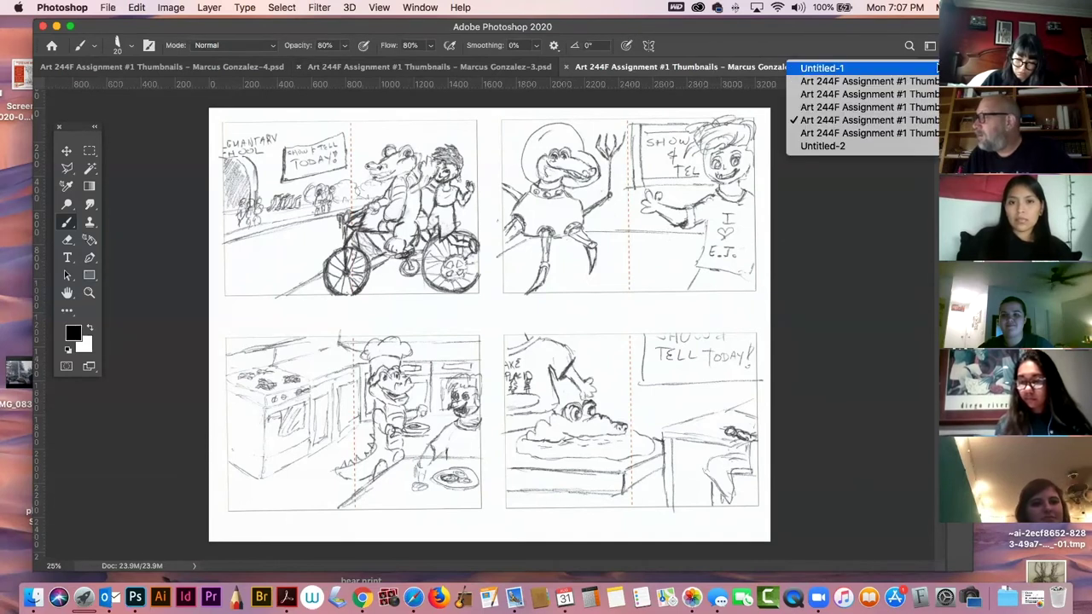
left_click(920, 107)
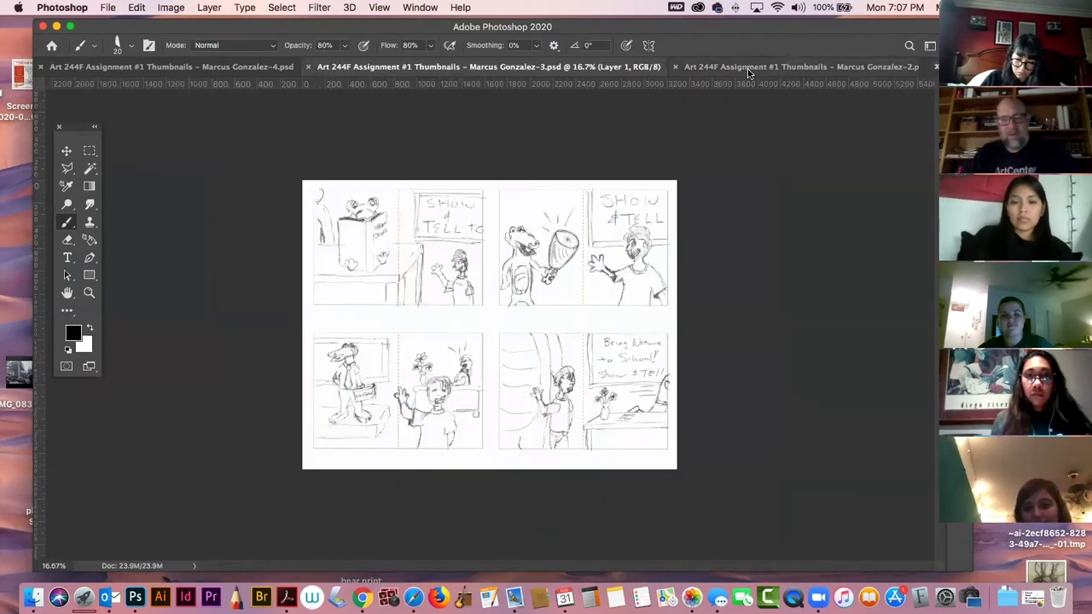
key("super+equal")
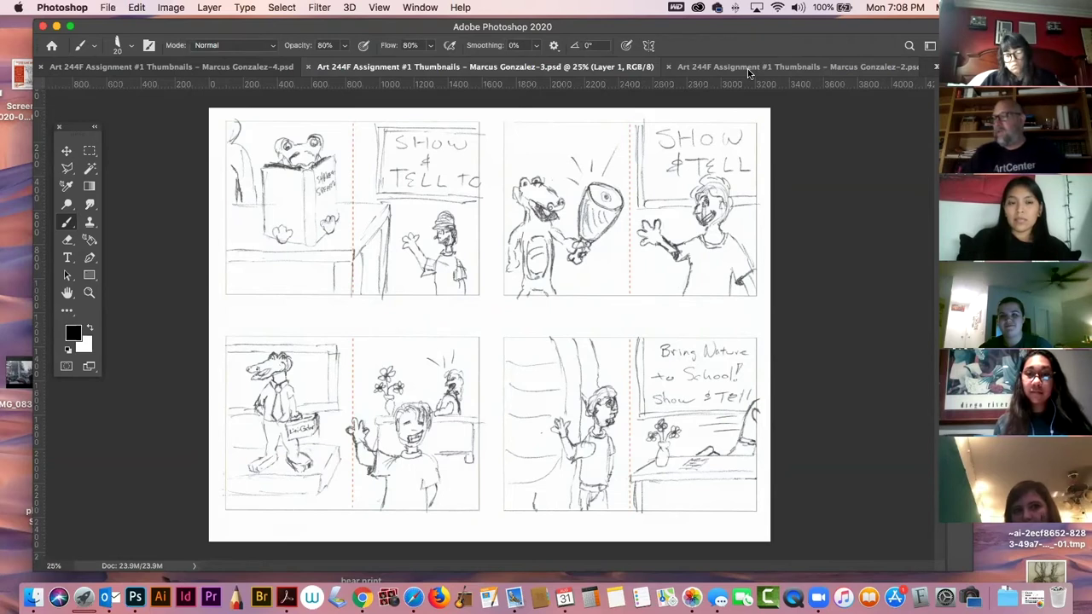
In Untitled-2, add a new layer above the wagon sketch and hide Layer 1.
left_click(420, 8)
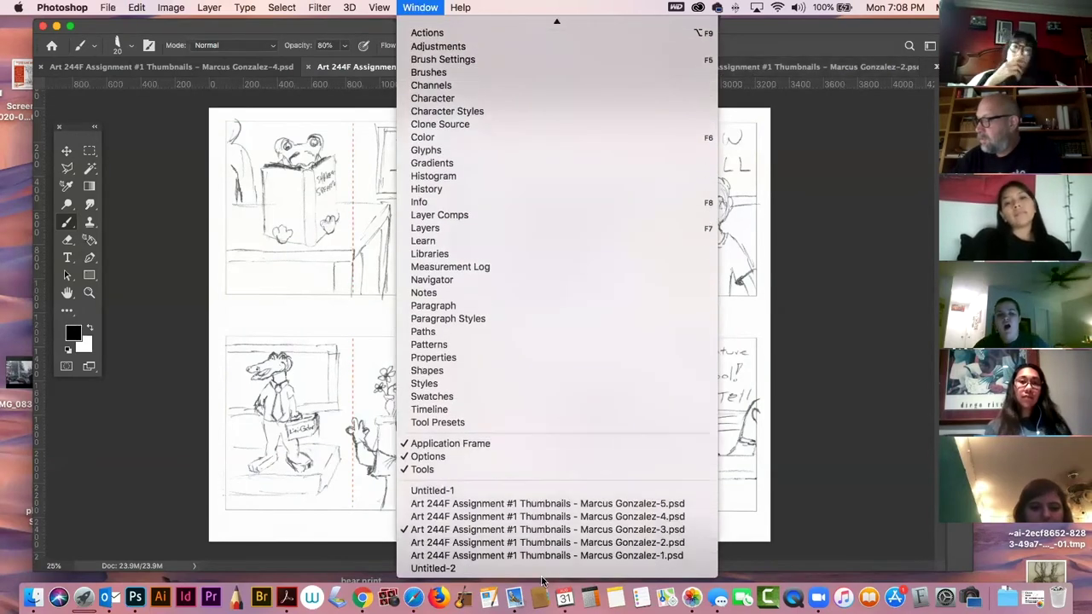
left_click(574, 568)
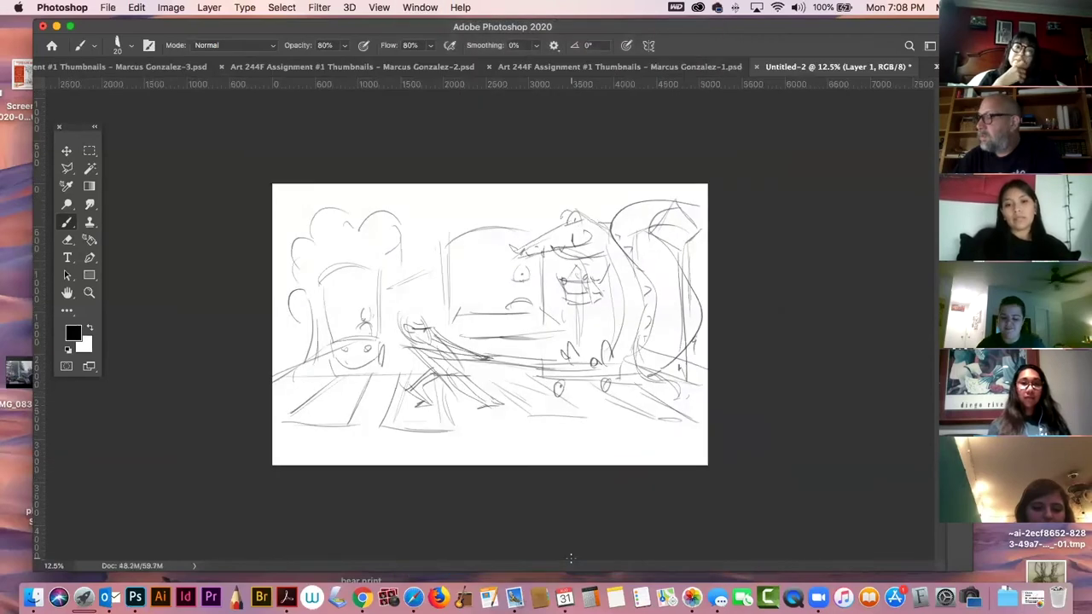
key("F7")
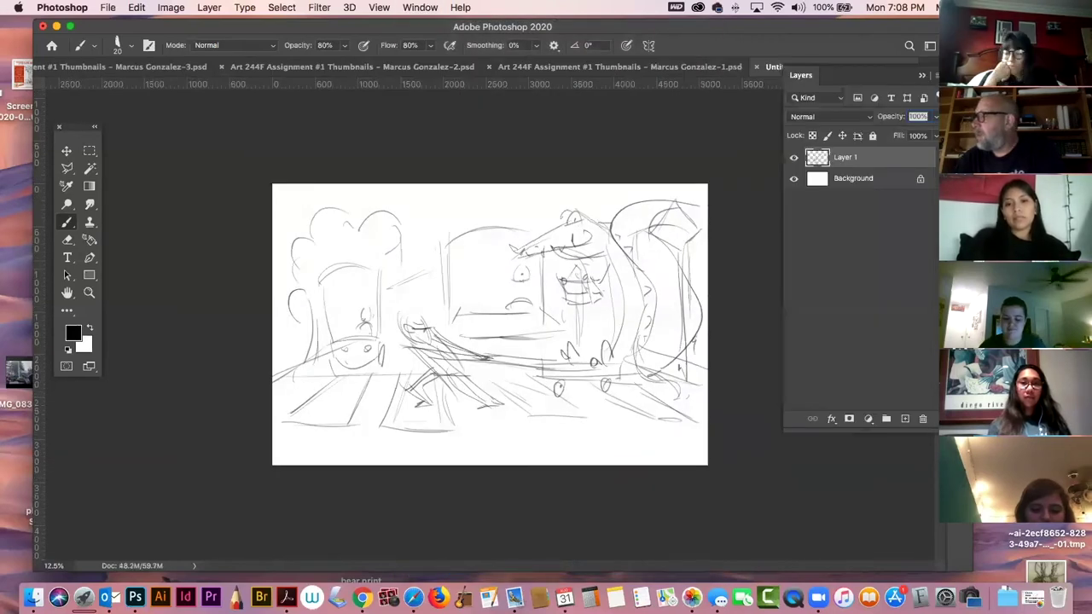
left_click(904, 419)
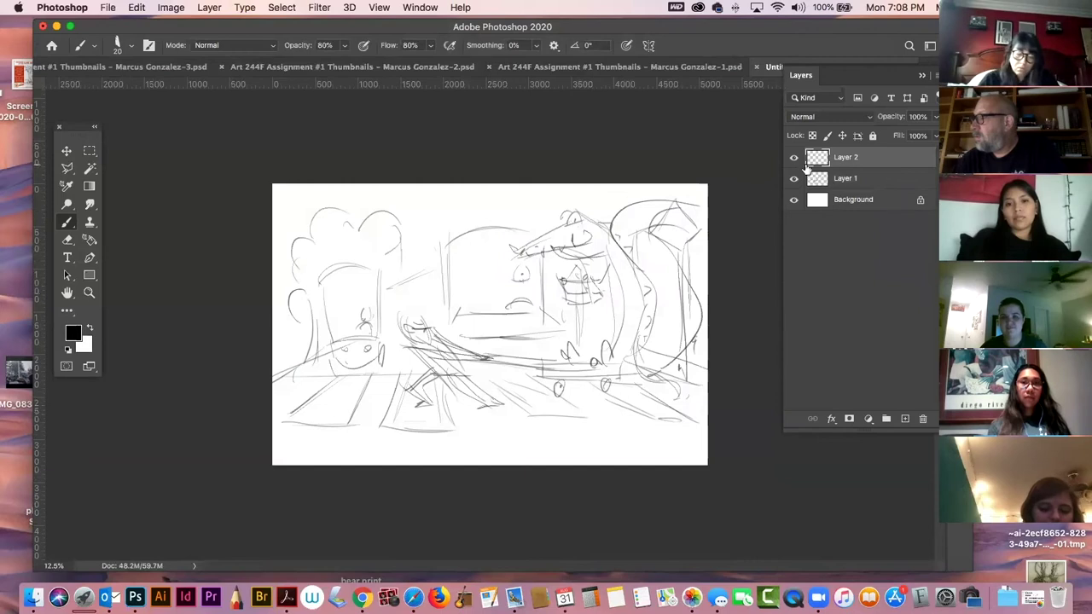
left_click(794, 179)
On Layer 2, roughly sketch the crocodile's head with its long snout and lower jaw in the upper left area of the canvas.
mouse_move(360, 243)
left_mouse_down()
mouse_move(382, 222)
mouse_move(398, 238)
mouse_move(385, 253)
left_mouse_up()
mouse_move(329, 273)
left_mouse_down()
mouse_move(355, 229)
mouse_move(333, 269)
left_mouse_up()
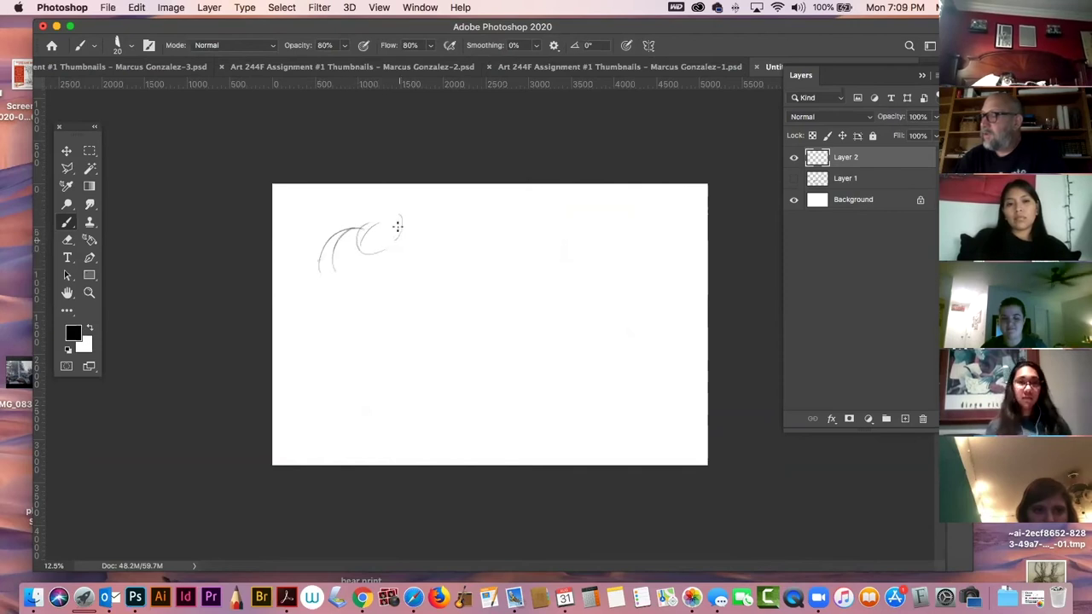
mouse_move(400, 225)
left_mouse_down()
mouse_move(478, 205)
mouse_move(464, 195)
mouse_move(433, 257)
mouse_move(453, 255)
mouse_move(390, 227)
left_mouse_up()
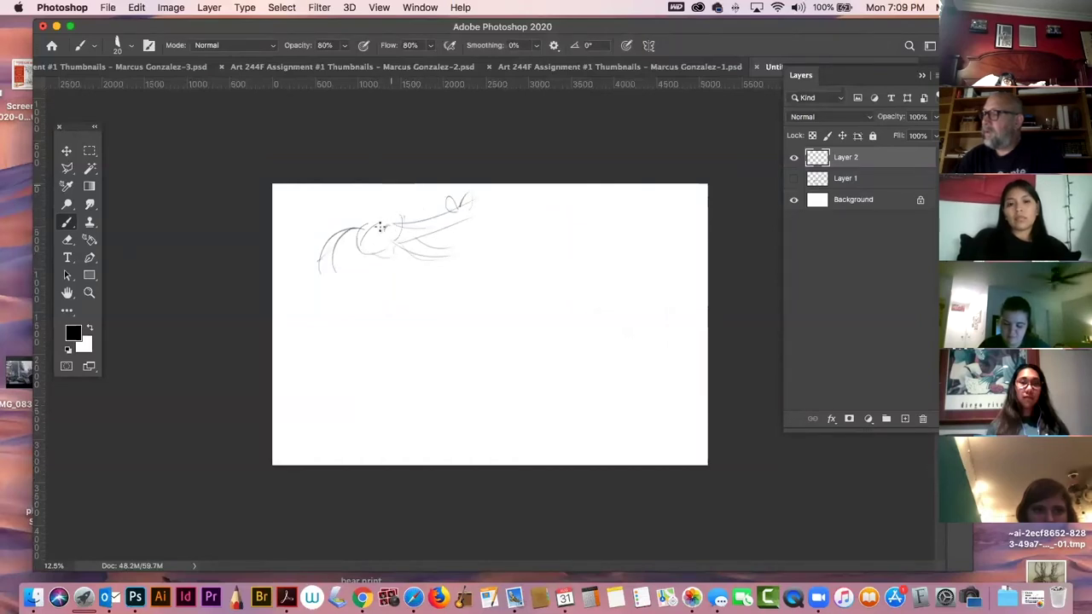
left_click_drag(419, 233, 417, 246)
Move the head sketch on Layer 2 slightly right and down, away from the canvas's upper edge.
key("super+t")
mouse_move(483, 189)
left_mouse_down()
mouse_move(448, 209)
mouse_move(431, 237)
mouse_move(438, 232)
left_mouse_up()
key("Return")
key("super+t")
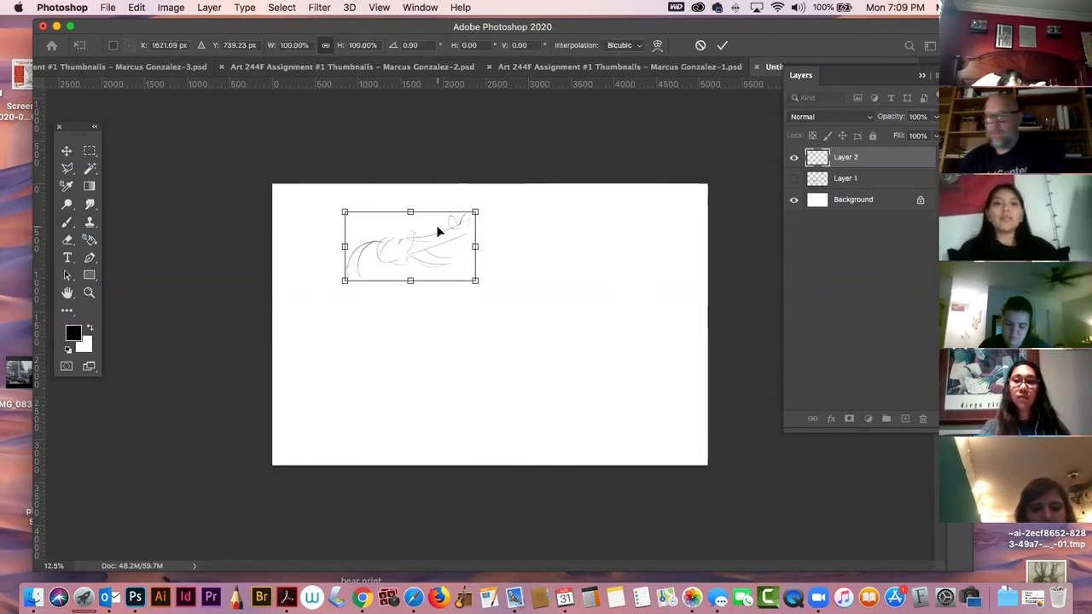
key("Return")
Sketch the standing crocodile's torso, arms and legs below the head, including a raised hand beside the snout.
mouse_move(417, 310)
left_mouse_down()
mouse_move(464, 288)
mouse_move(472, 304)
mouse_move(450, 298)
mouse_move(446, 314)
mouse_move(422, 316)
mouse_move(425, 304)
mouse_move(429, 313)
mouse_move(402, 326)
left_mouse_up()
left_click_drag(421, 267, 433, 289)
mouse_move(375, 260)
left_mouse_down()
mouse_move(395, 387)
mouse_move(386, 276)
mouse_move(436, 369)
mouse_move(444, 347)
mouse_move(389, 362)
mouse_move(371, 419)
left_mouse_up()
mouse_move(450, 376)
left_mouse_down()
mouse_move(467, 414)
mouse_move(460, 402)
mouse_move(432, 412)
left_mouse_up()
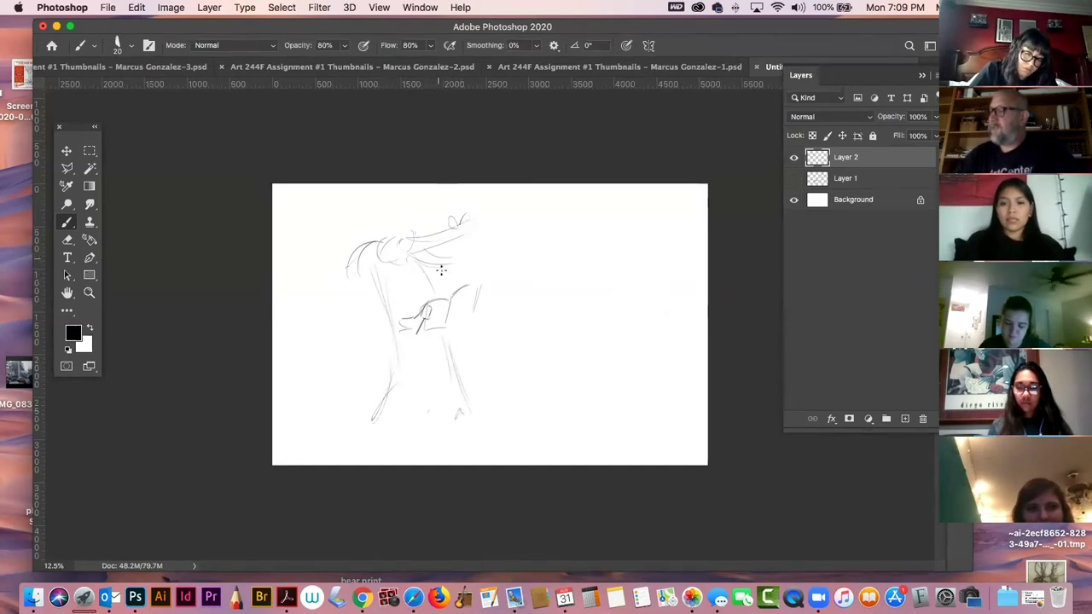
mouse_move(500, 250)
left_mouse_down()
mouse_move(516, 215)
mouse_move(531, 226)
left_mouse_up()
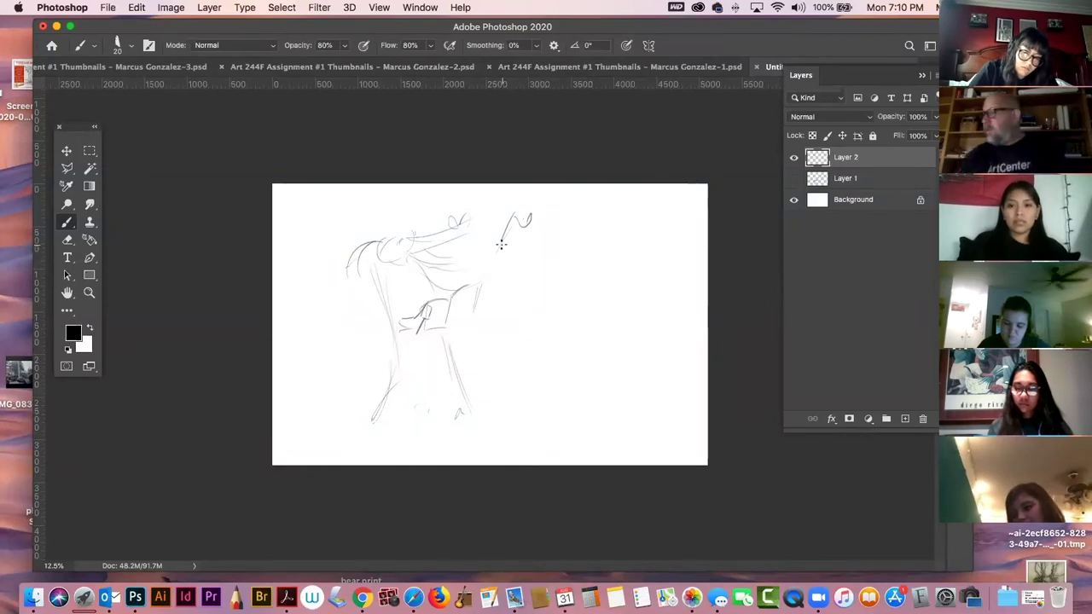
Sketch a small waving boy facing the crocodile, and add the ground line and leg details beneath the crocodile.
mouse_move(601, 326)
left_mouse_down()
mouse_move(590, 312)
mouse_move(601, 327)
mouse_move(602, 304)
mouse_move(595, 336)
mouse_move(563, 304)
mouse_move(543, 303)
mouse_move(585, 336)
mouse_move(543, 322)
left_mouse_up()
mouse_move(604, 344)
left_mouse_down()
mouse_move(583, 369)
mouse_move(605, 372)
mouse_move(581, 362)
mouse_move(587, 408)
mouse_move(599, 364)
mouse_move(614, 402)
mouse_move(586, 369)
mouse_move(589, 404)
mouse_move(620, 394)
mouse_move(590, 400)
mouse_move(633, 408)
left_mouse_up()
left_click_drag(343, 424, 466, 416)
mouse_move(452, 394)
left_mouse_down()
mouse_move(412, 386)
mouse_move(389, 418)
mouse_move(374, 419)
mouse_move(448, 353)
left_mouse_up()
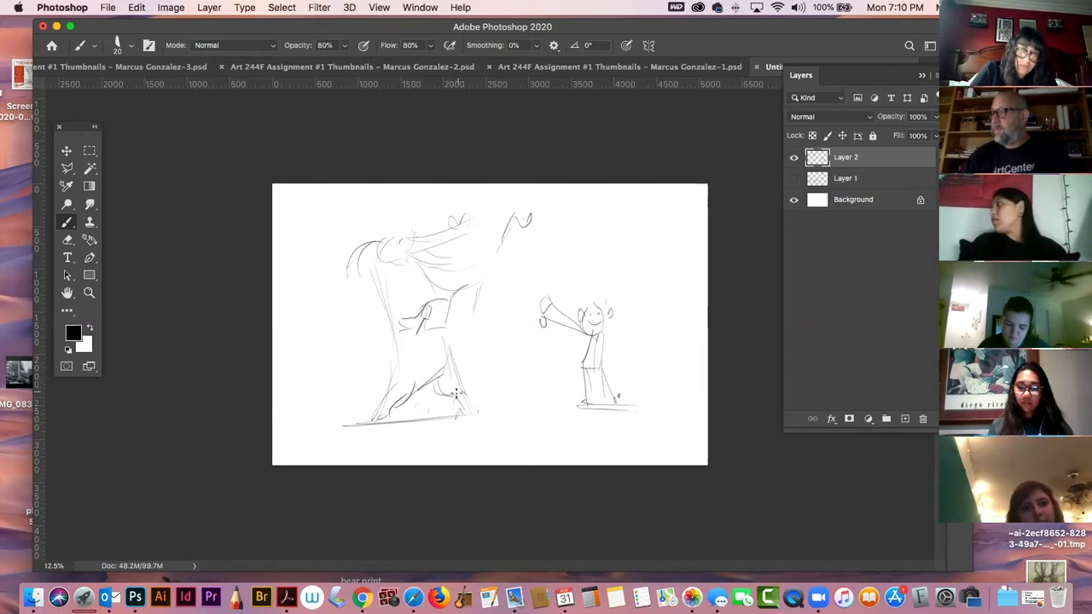
left_click(405, 408)
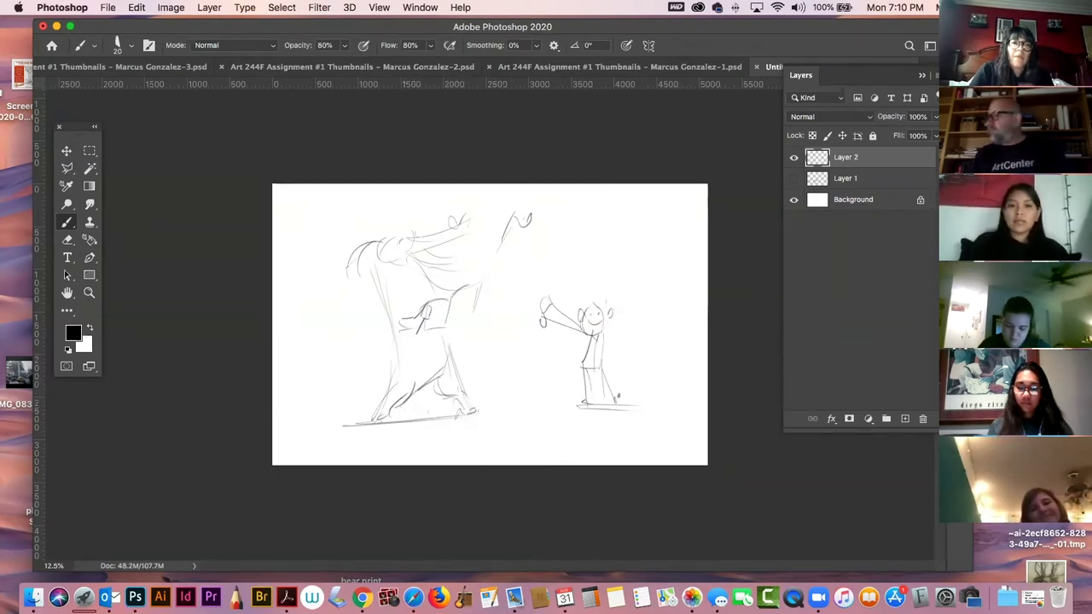
Hide Layer 2 and examine the "Bring Nature to School" sketch on thumbnail page 3.
left_click(795, 158)
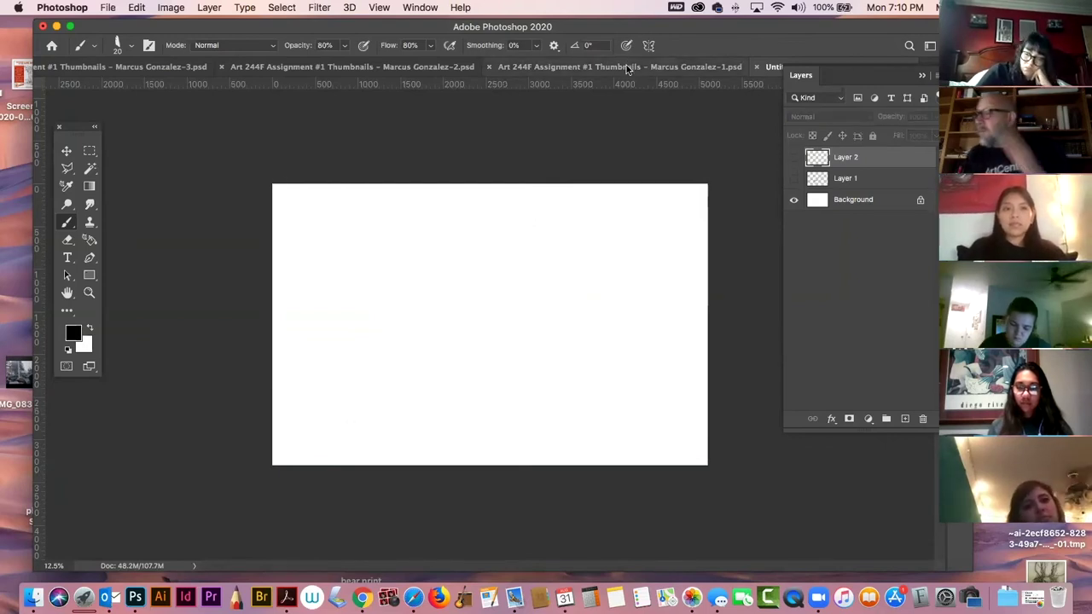
left_click(150, 67)
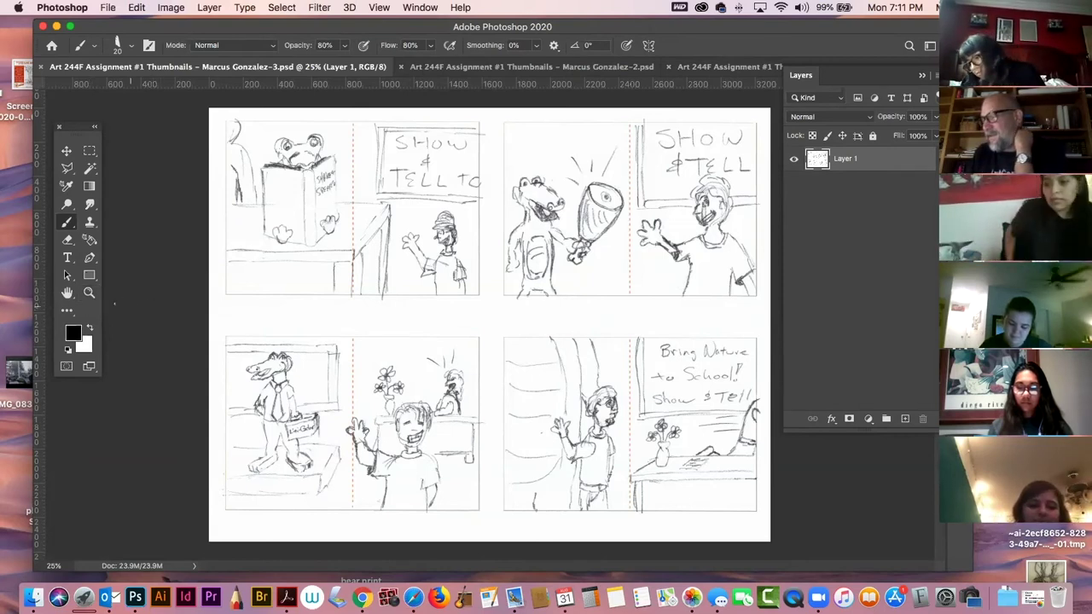
left_click(88, 292)
left_click_drag(674, 452, 483, 386)
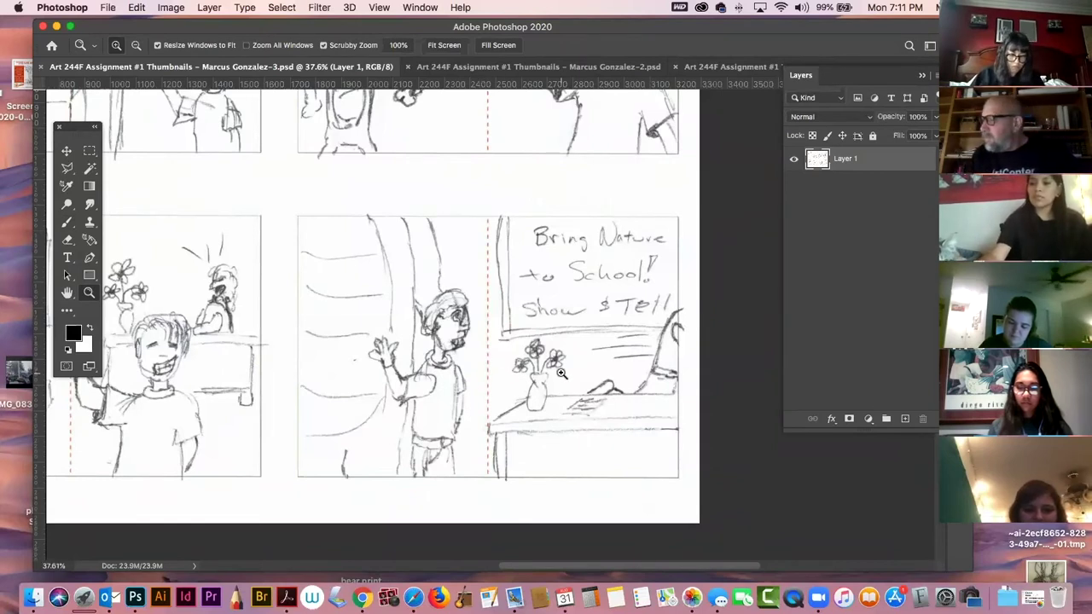
Look through the student's thumbnail pages 4, 5 and 1 to compare their crocodile scenes.
left_click(66, 152)
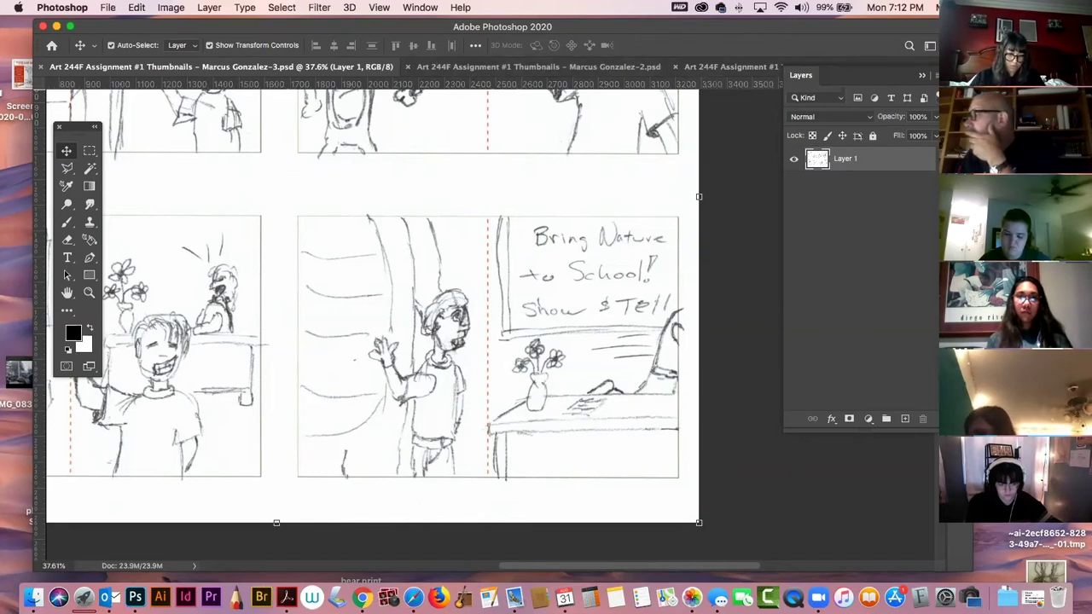
left_click(936, 70)
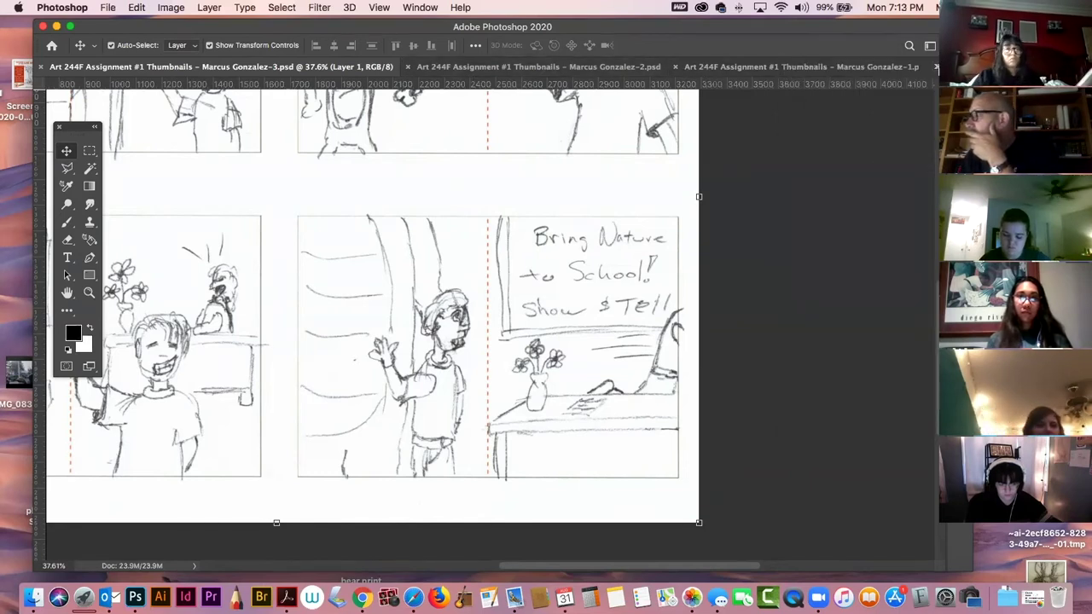
left_click(936, 67)
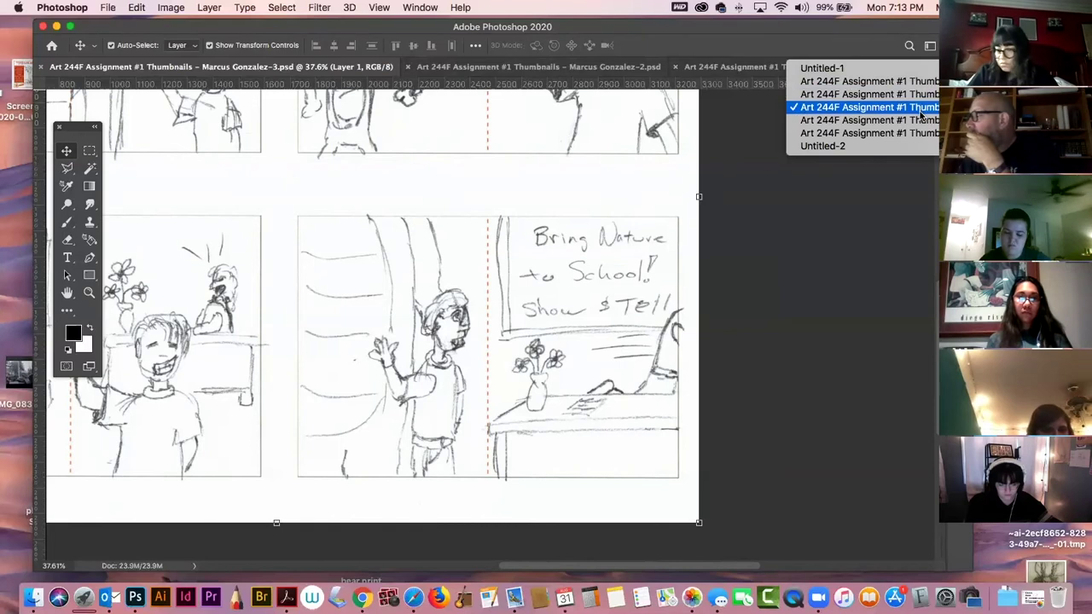
left_click(913, 95)
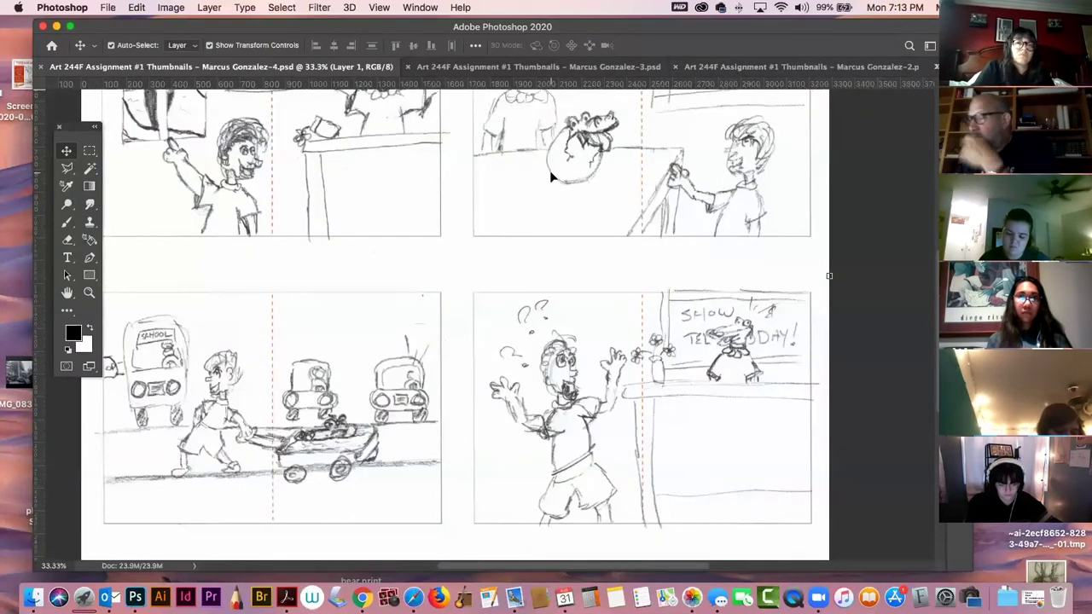
left_click(936, 68)
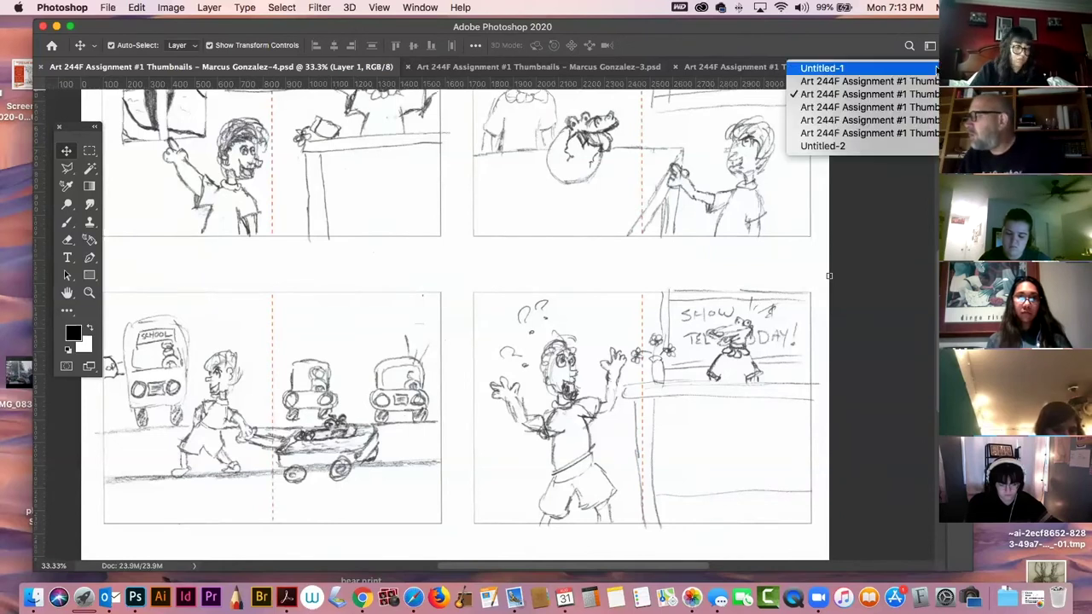
left_click(934, 81)
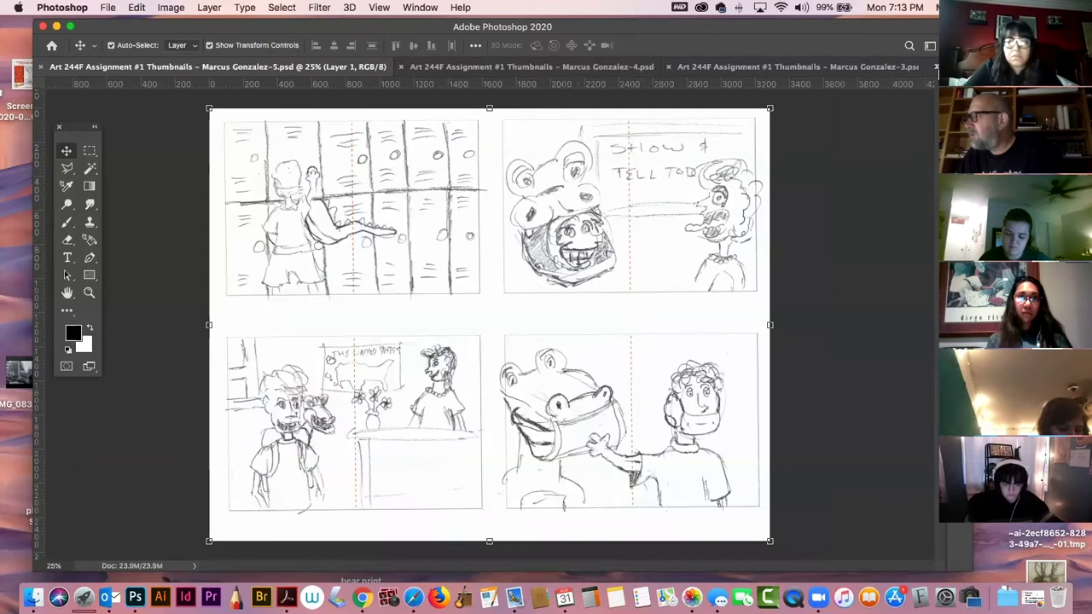
left_click(936, 67)
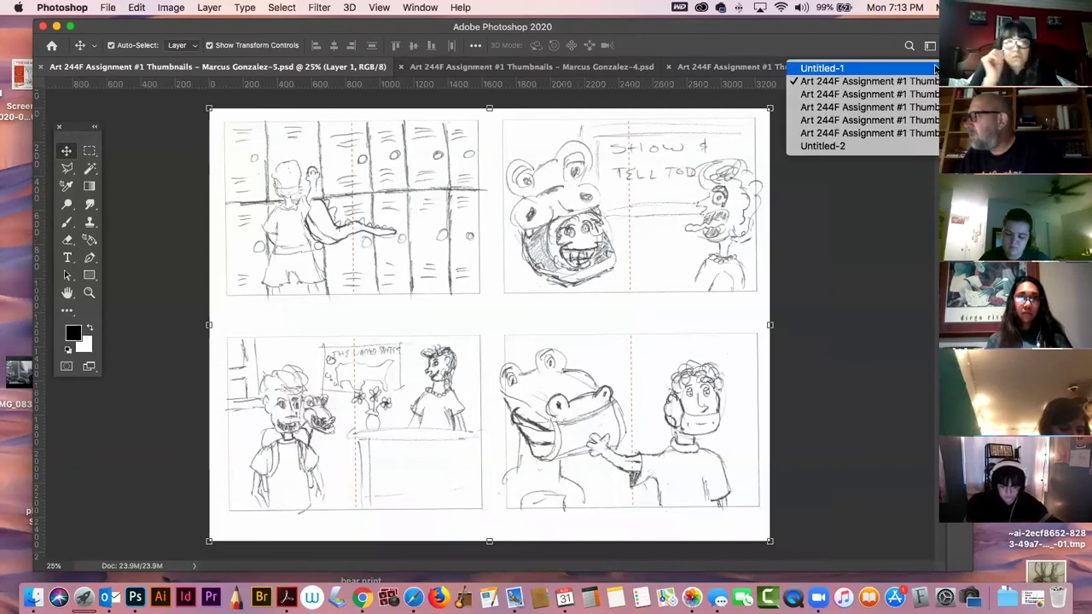
left_click(928, 133)
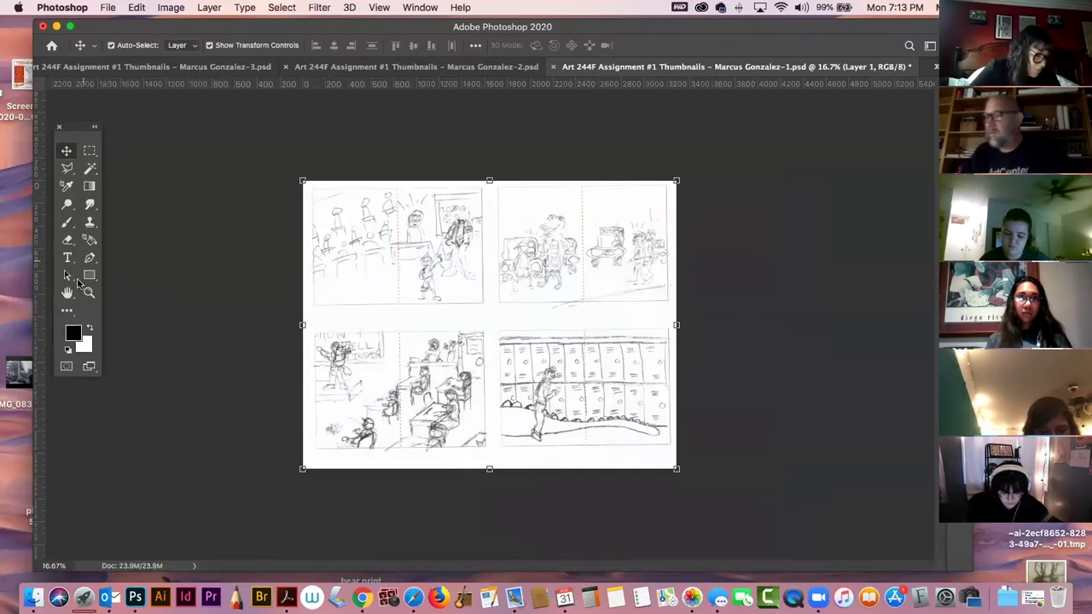
Examine the enlarged sketches on thumbnail page 1, including the classroom scene and the boy walking past the lockers.
left_click(89, 293)
left_click_drag(380, 319, 416, 358)
scroll(475, 385, "up", 3)
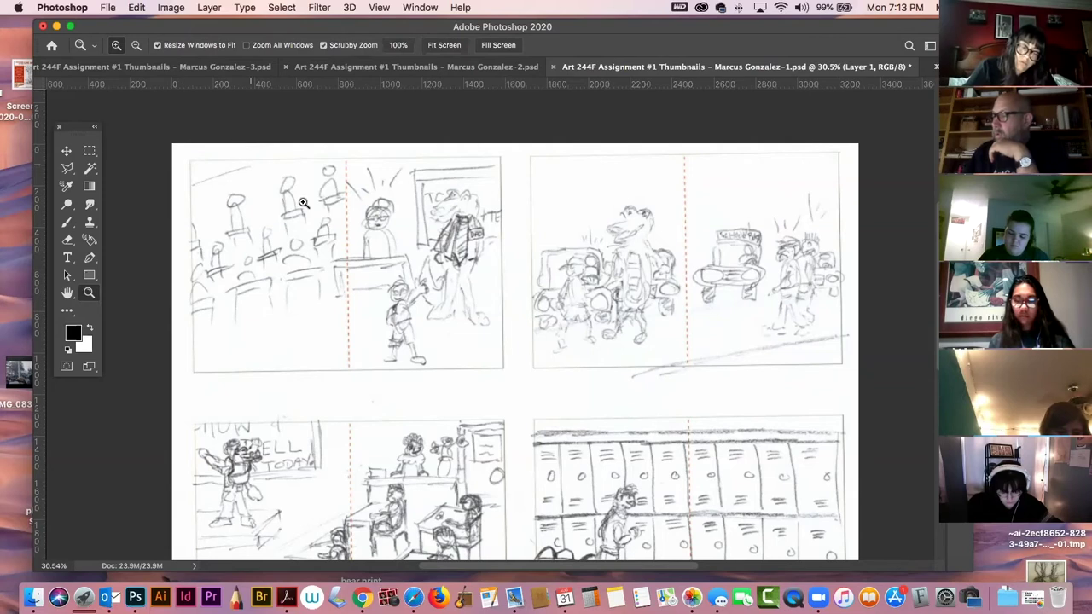
scroll(447, 340, "down", 5)
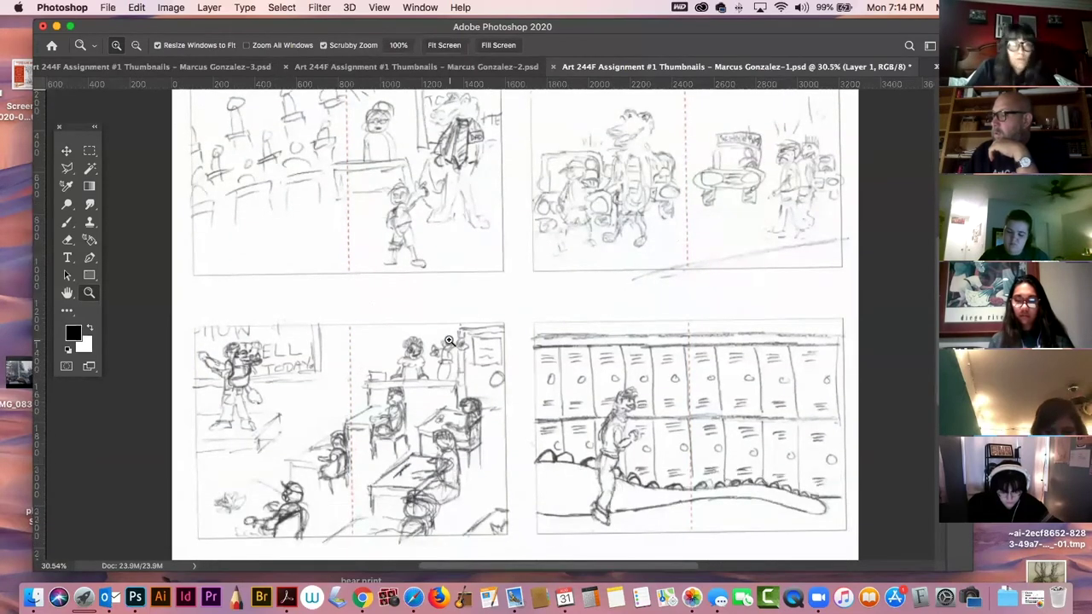
scroll(580, 247, "down", 1)
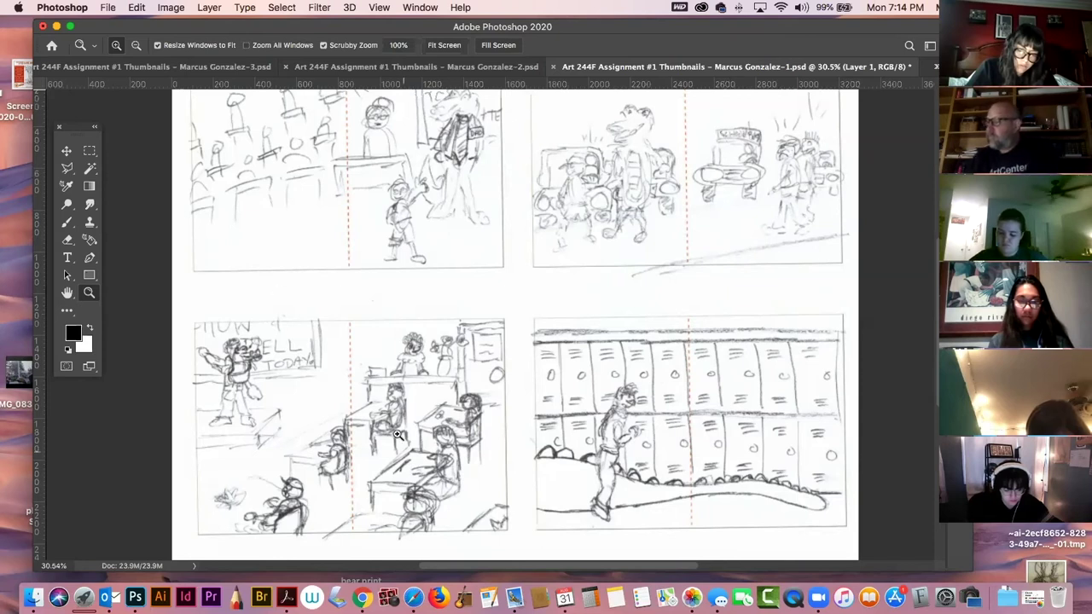
scroll(397, 436, "up", 1)
scroll(397, 433, "down", 5)
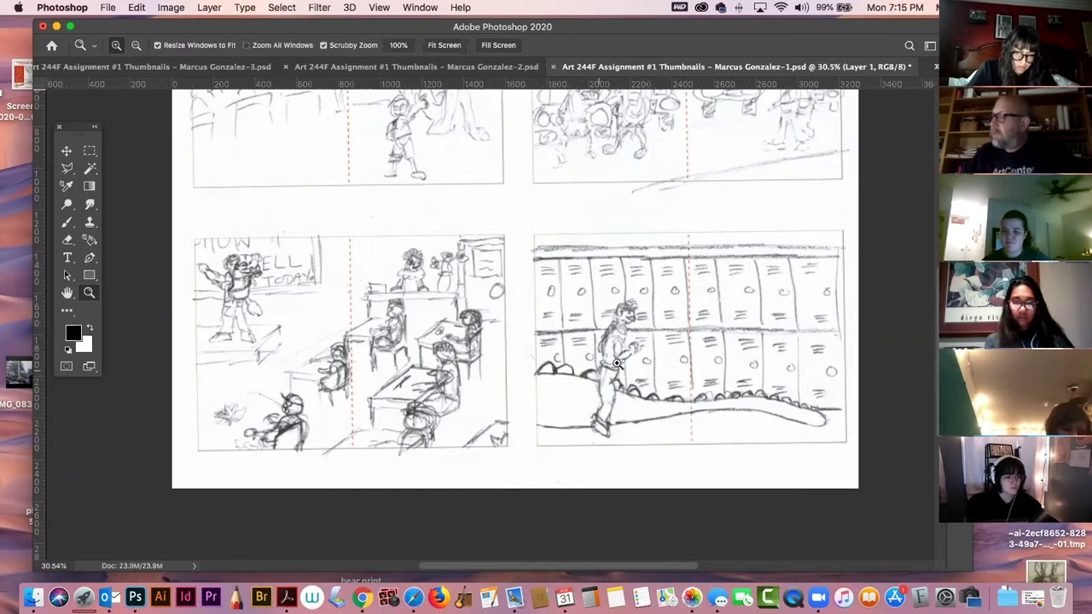
left_click_drag(616, 364, 444, 341)
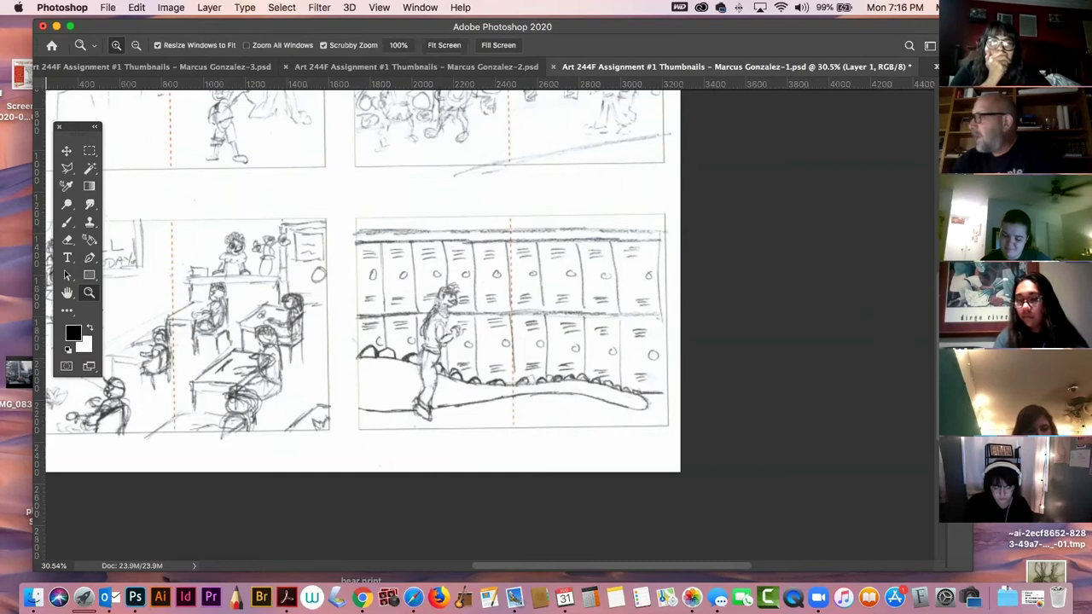
Return to Untitled-2 with the Brush tool and add a new layer above the hidden Layer 2.
left_click(936, 66)
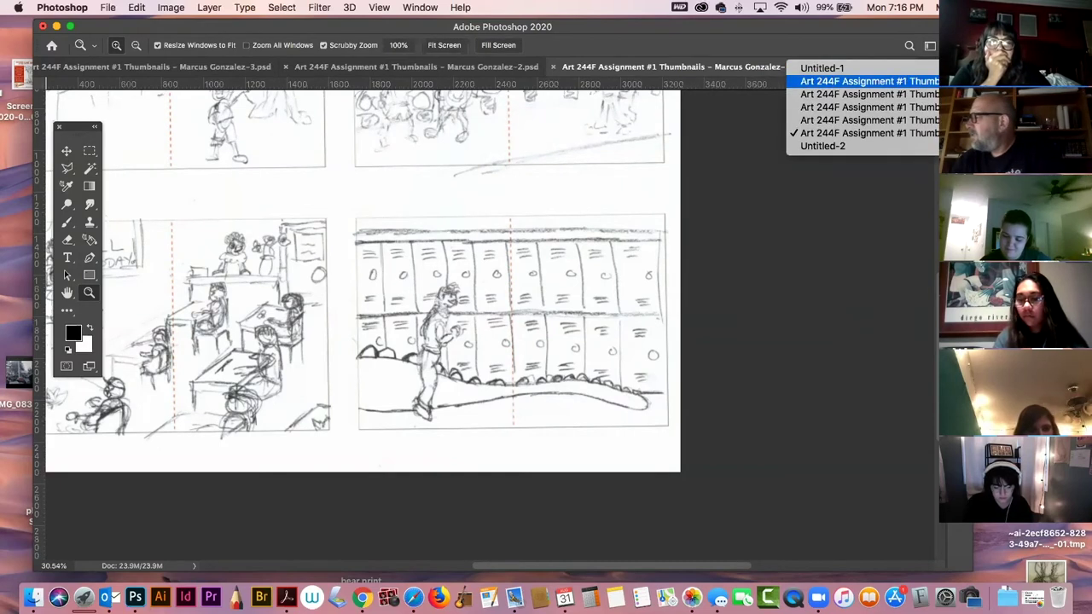
left_click(837, 145)
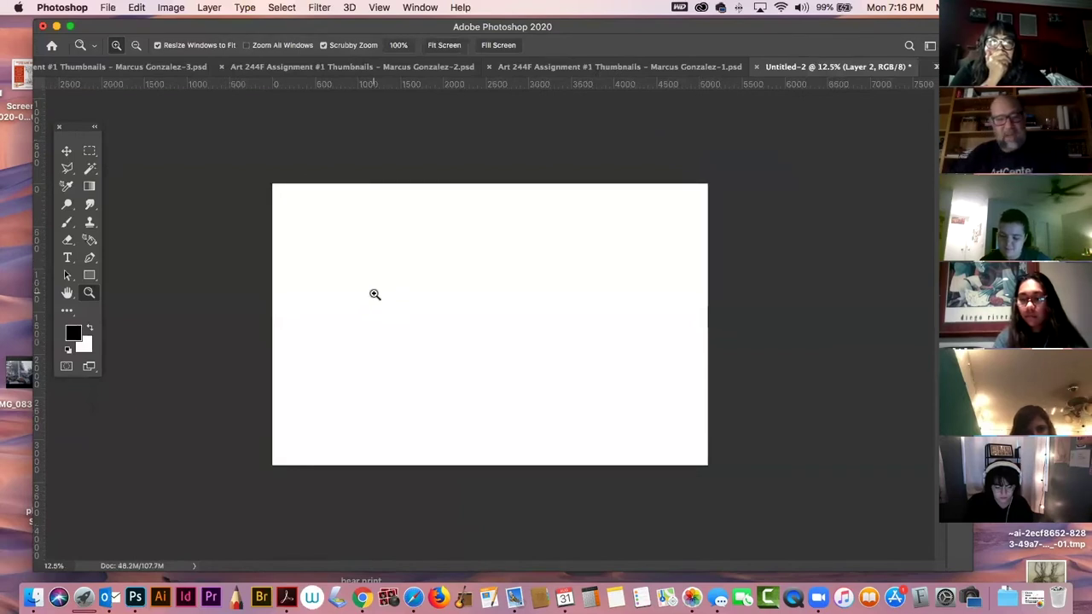
key("b")
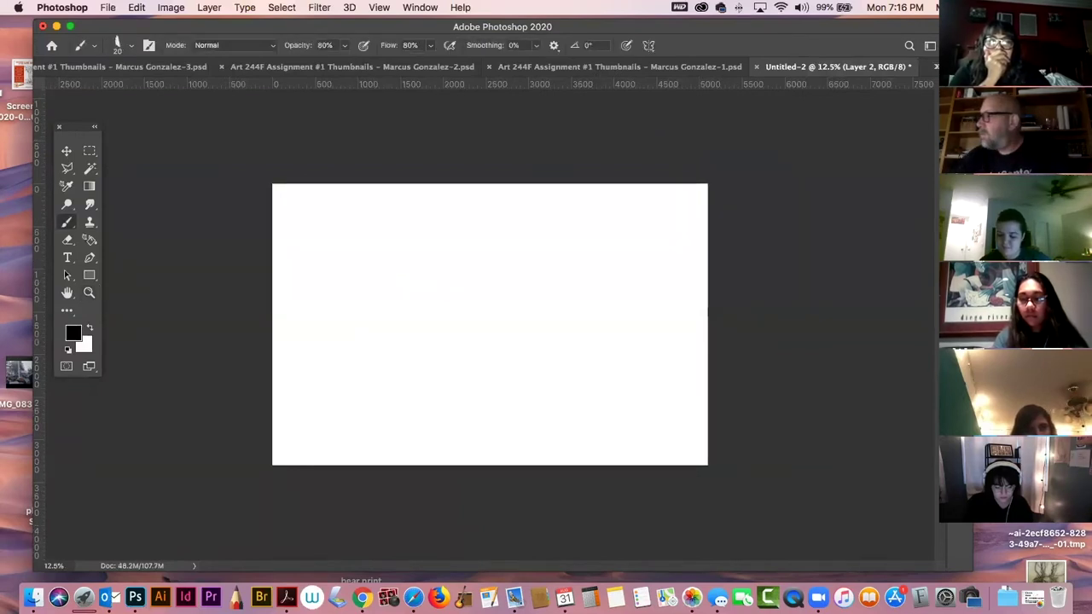
key("F7")
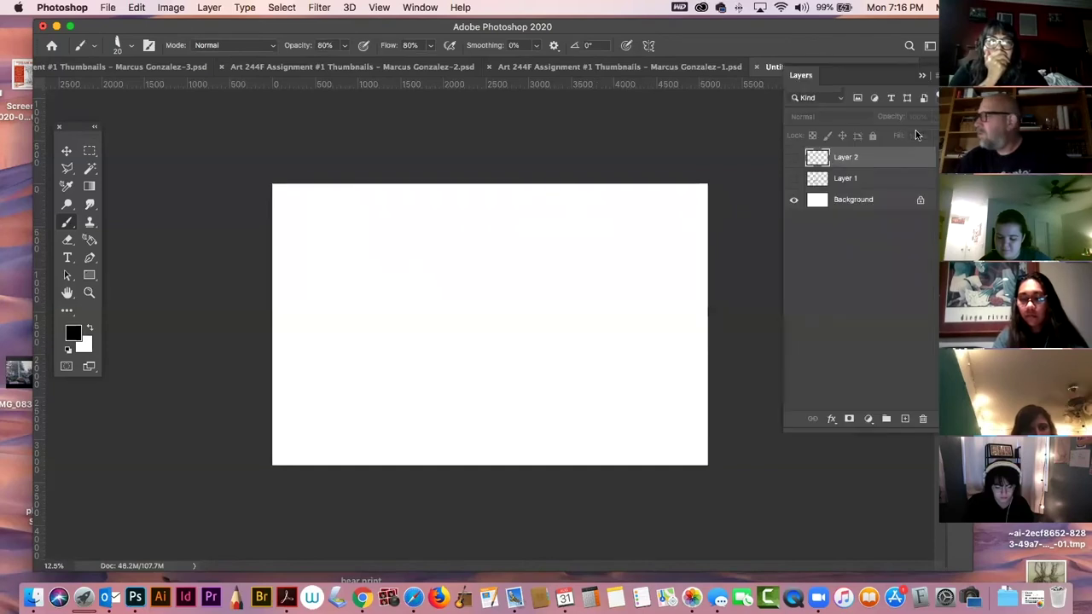
left_click(897, 177)
left_click(900, 159)
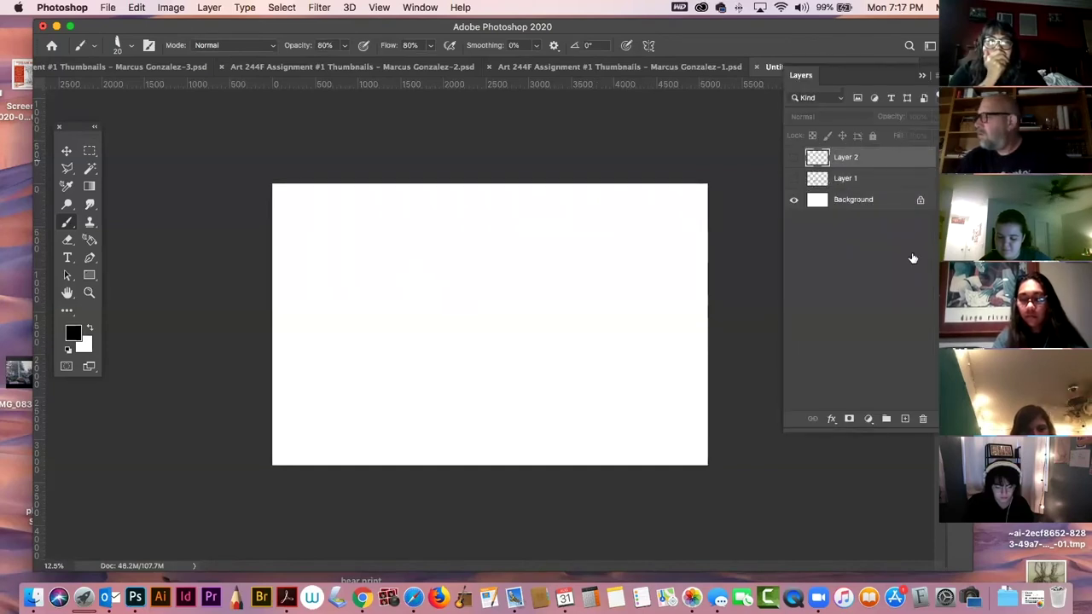
left_click(906, 418)
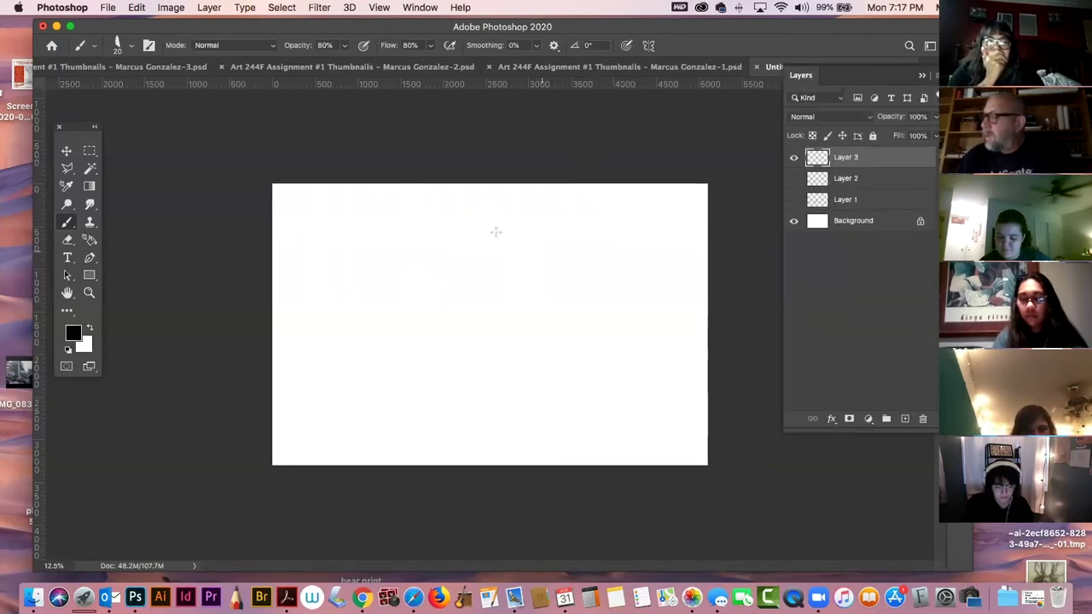
On Layer 3, sketch a huge arched crocodile back across the canvas with a row of round-headed figures on top.
mouse_move(362, 322)
left_mouse_down()
mouse_move(446, 266)
mouse_move(572, 321)
left_mouse_up()
mouse_move(369, 298)
left_mouse_down()
mouse_move(304, 325)
mouse_move(362, 343)
mouse_move(348, 343)
left_mouse_up()
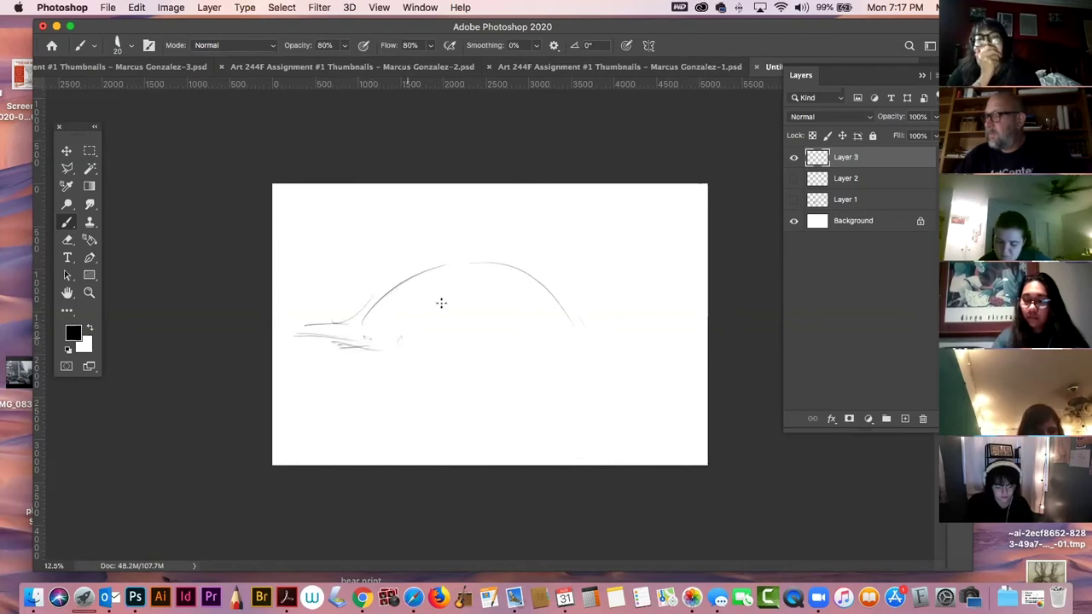
mouse_move(403, 209)
left_mouse_down()
mouse_move(395, 254)
mouse_move(424, 243)
mouse_move(424, 280)
mouse_move(461, 214)
left_mouse_up()
mouse_move(481, 254)
left_mouse_down()
mouse_move(458, 270)
mouse_move(492, 234)
mouse_move(495, 276)
mouse_move(527, 268)
mouse_move(512, 256)
left_mouse_up()
left_click_drag(550, 262, 556, 255)
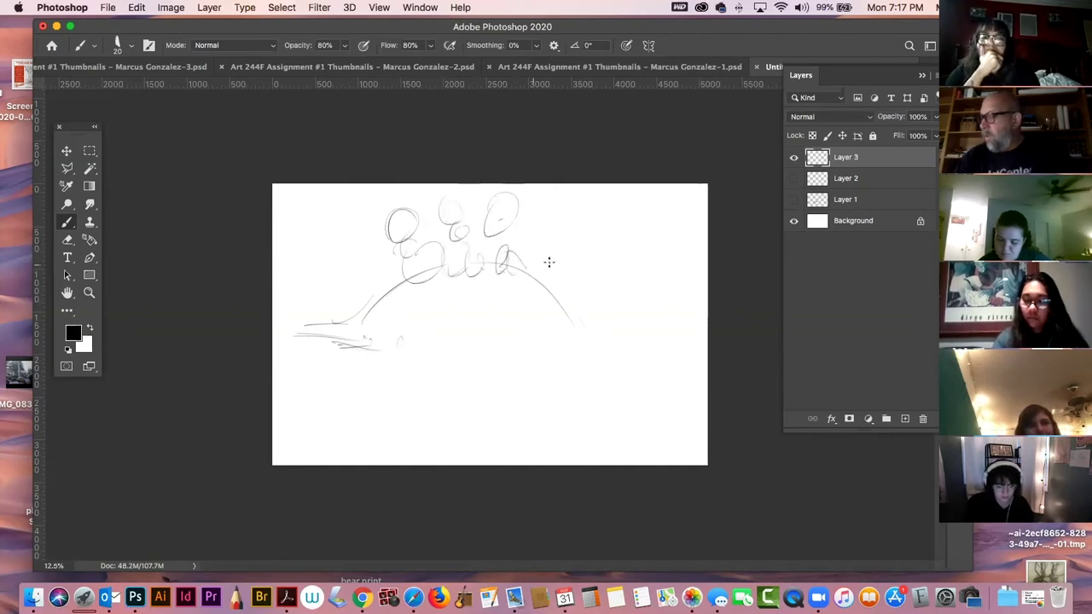
Sketch the locker wall behind the crocodile with a horizontal top line and vertical dividers on both sides.
left_click_drag(280, 228, 385, 227)
left_click_drag(315, 215, 318, 324)
left_click_drag(348, 218, 351, 324)
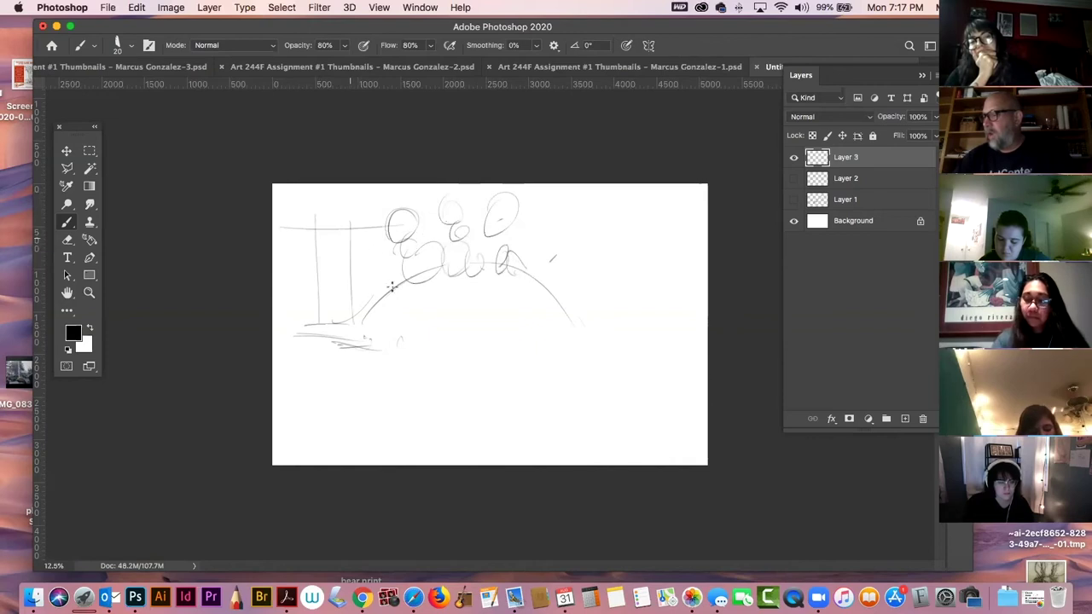
left_click_drag(505, 223, 698, 213)
left_click_drag(597, 324, 592, 227)
left_click_drag(628, 341, 629, 229)
Add another figure on the crocodile's back, and draw its tail and its head resting low at the opposite end.
mouse_move(558, 249)
left_mouse_down()
mouse_move(555, 200)
mouse_move(527, 236)
left_mouse_up()
mouse_move(549, 291)
left_mouse_down()
mouse_move(564, 321)
mouse_move(646, 357)
left_mouse_up()
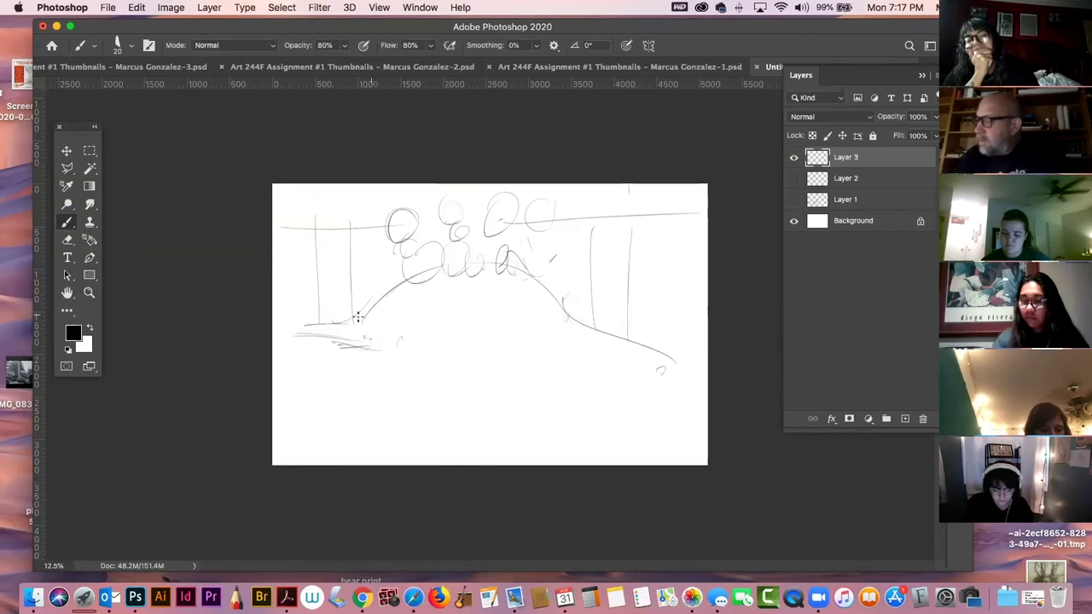
left_click_drag(342, 352, 369, 307)
mouse_move(307, 337)
left_mouse_down()
mouse_move(388, 349)
mouse_move(385, 362)
mouse_move(374, 345)
mouse_move(389, 334)
mouse_move(350, 342)
mouse_move(387, 361)
mouse_move(368, 349)
mouse_move(455, 345)
mouse_move(430, 363)
left_mouse_up()
mouse_move(350, 336)
left_mouse_down()
mouse_move(365, 368)
mouse_move(353, 380)
mouse_move(342, 336)
mouse_move(380, 358)
mouse_move(373, 377)
mouse_move(430, 380)
mouse_move(387, 391)
mouse_move(423, 375)
left_mouse_up()
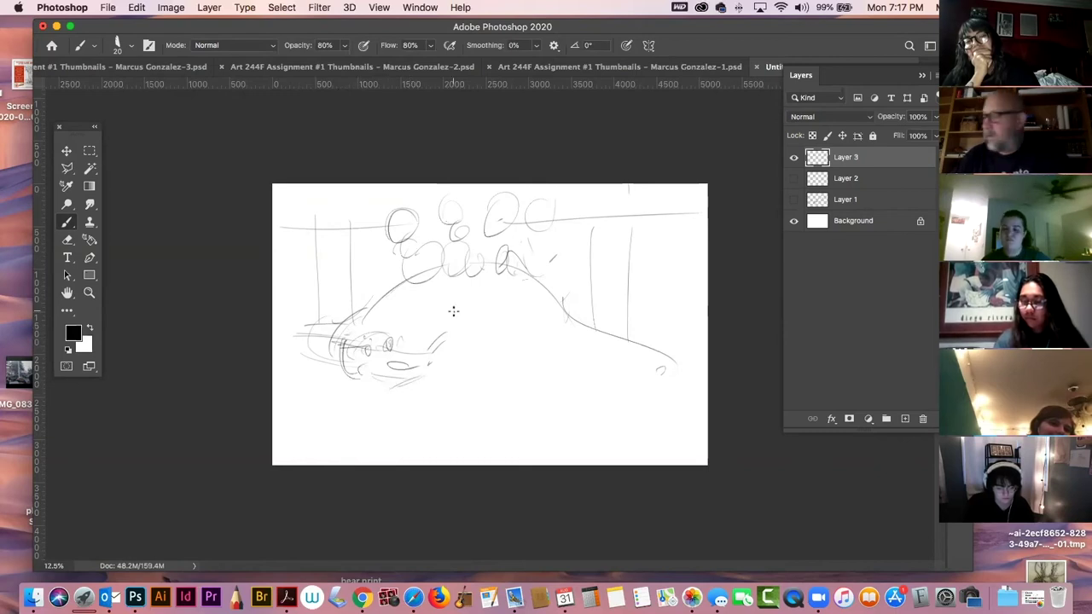
Draw the crocodile's belly line and hind leg, and add ridges along its back.
mouse_move(443, 376)
left_mouse_down()
mouse_move(578, 361)
mouse_move(547, 376)
left_mouse_up()
mouse_move(558, 274)
left_mouse_down()
mouse_move(569, 285)
mouse_move(557, 298)
mouse_move(589, 319)
left_mouse_up()
left_click_drag(384, 280, 405, 271)
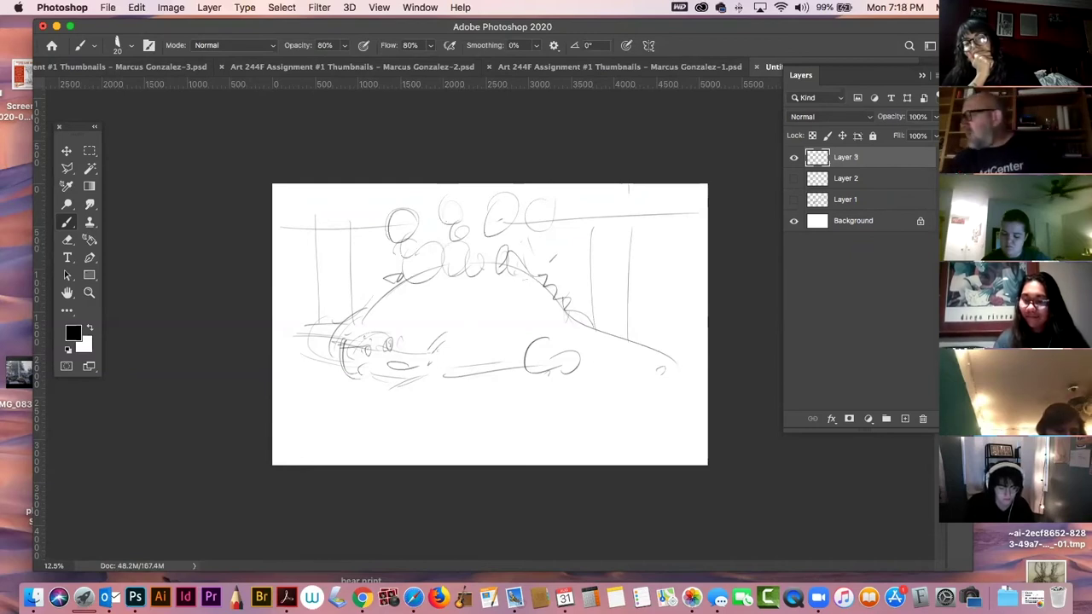
Collapse the Layers panel and switch from the crocodile sketch to the student's Thumbnails page 5 document.
left_click(800, 75)
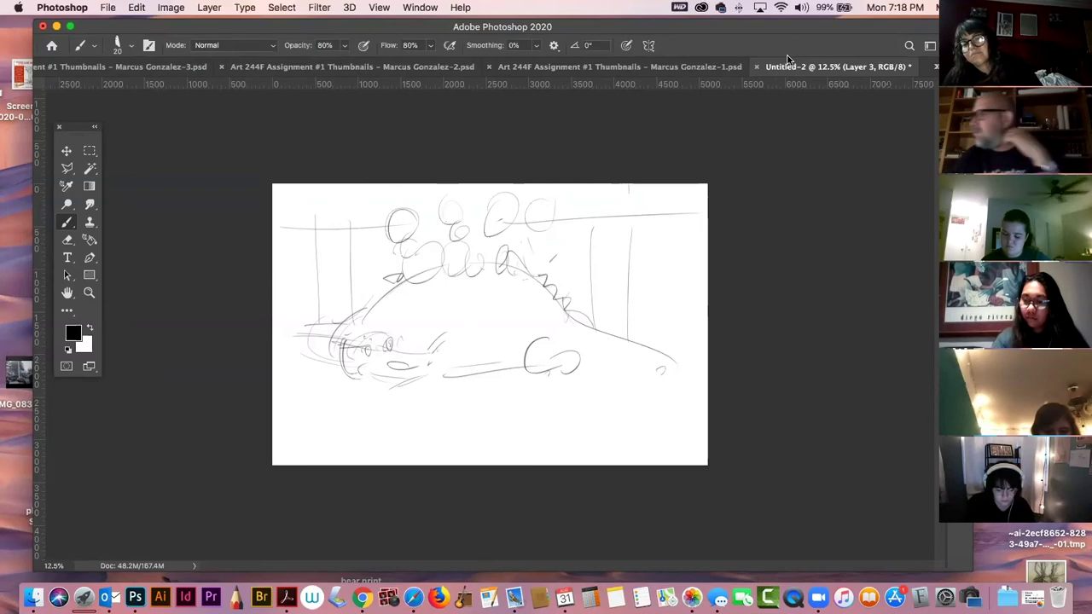
left_click(935, 67)
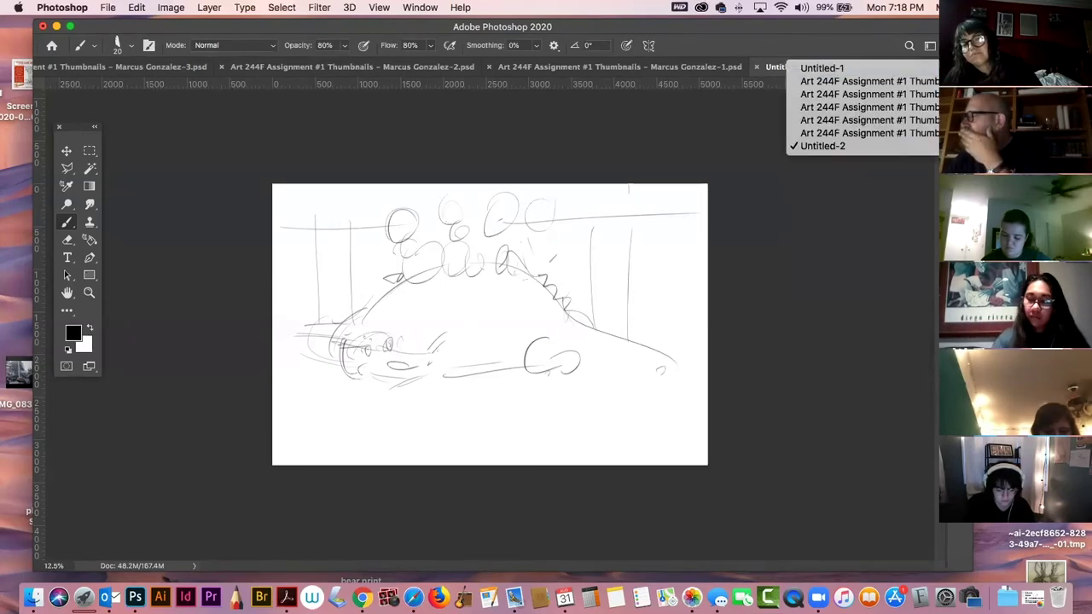
key("Up")
key("Up")
key("Up")
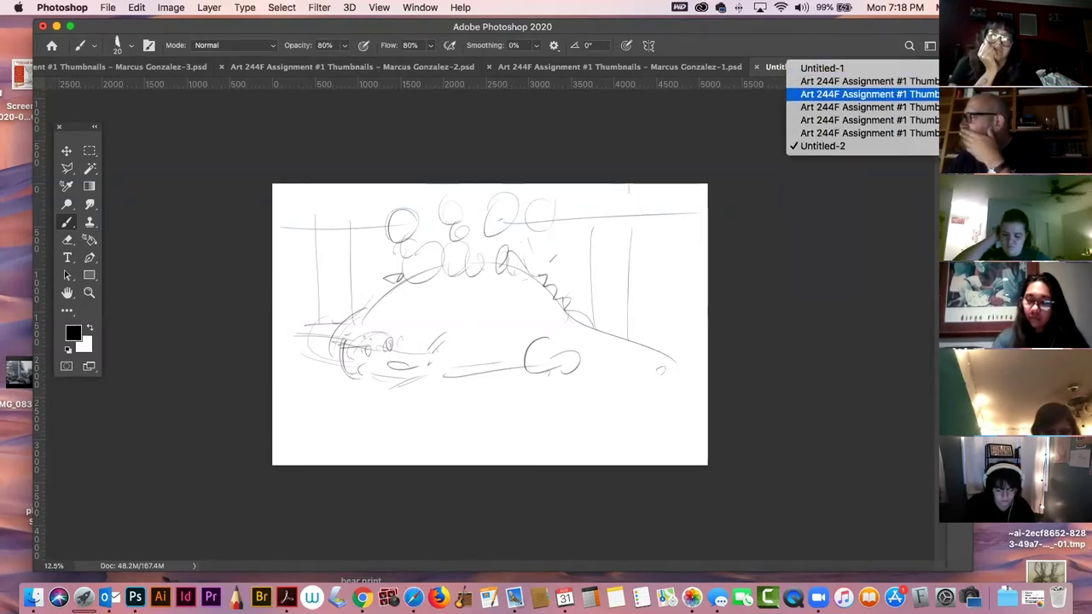
key("Return")
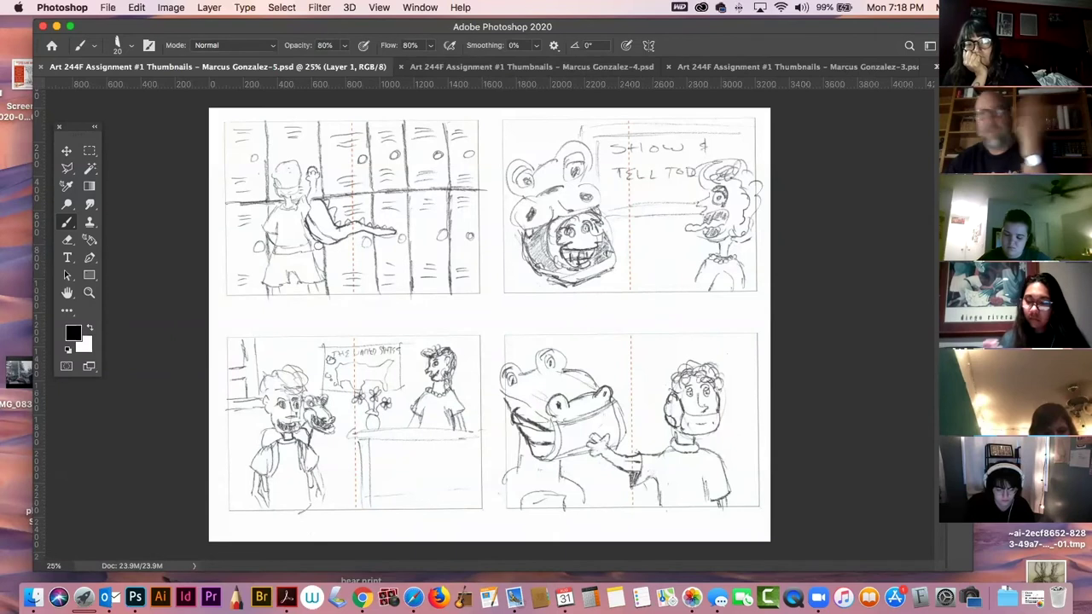
Switch to the student's Thumbnails page 1 document.
left_click(935, 66)
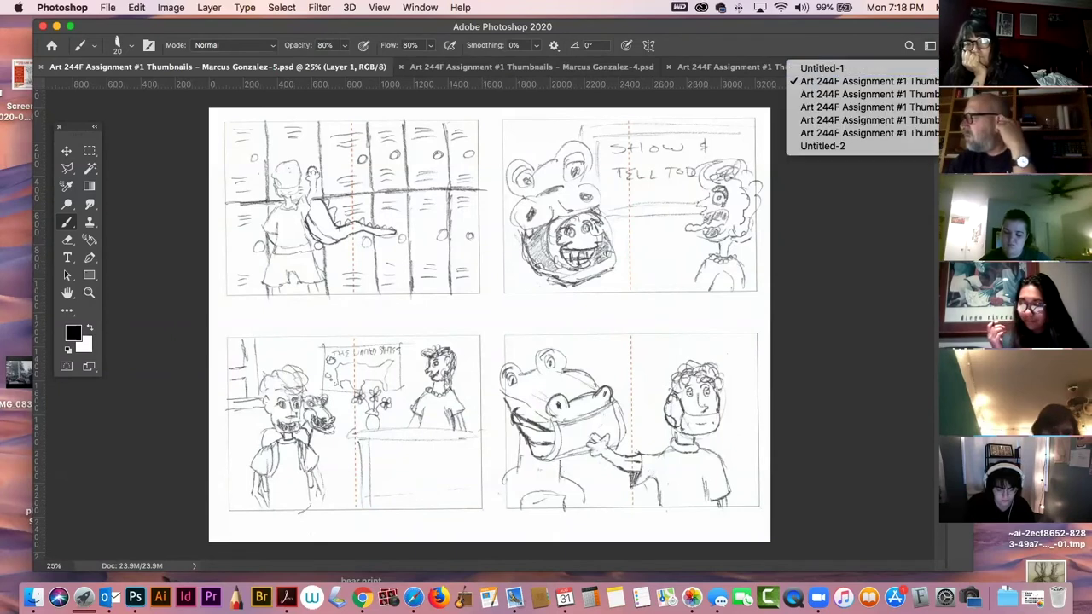
key("Down")
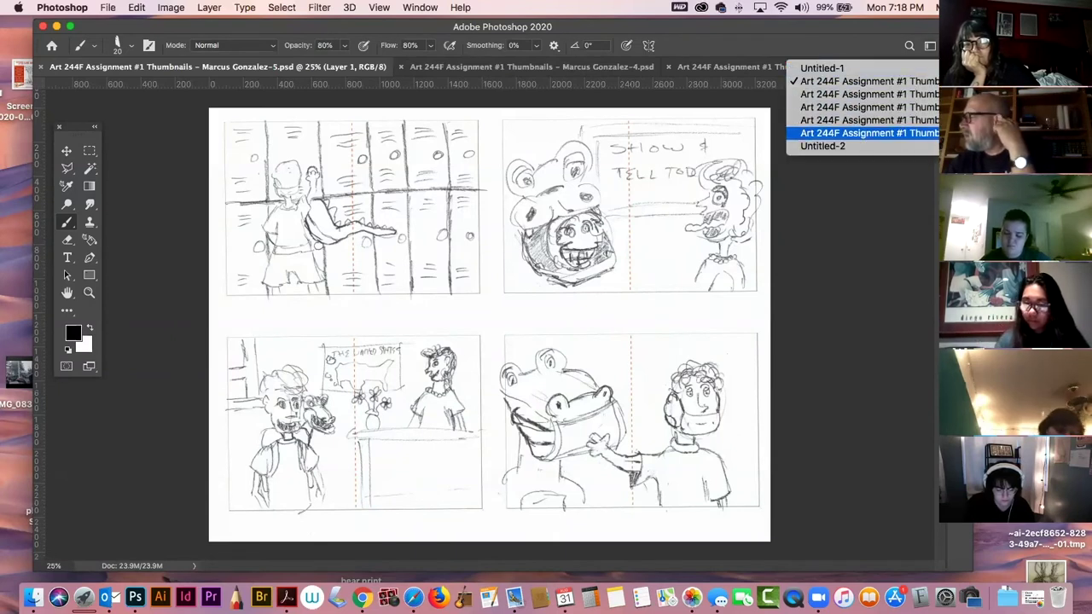
key("Down")
key("Up")
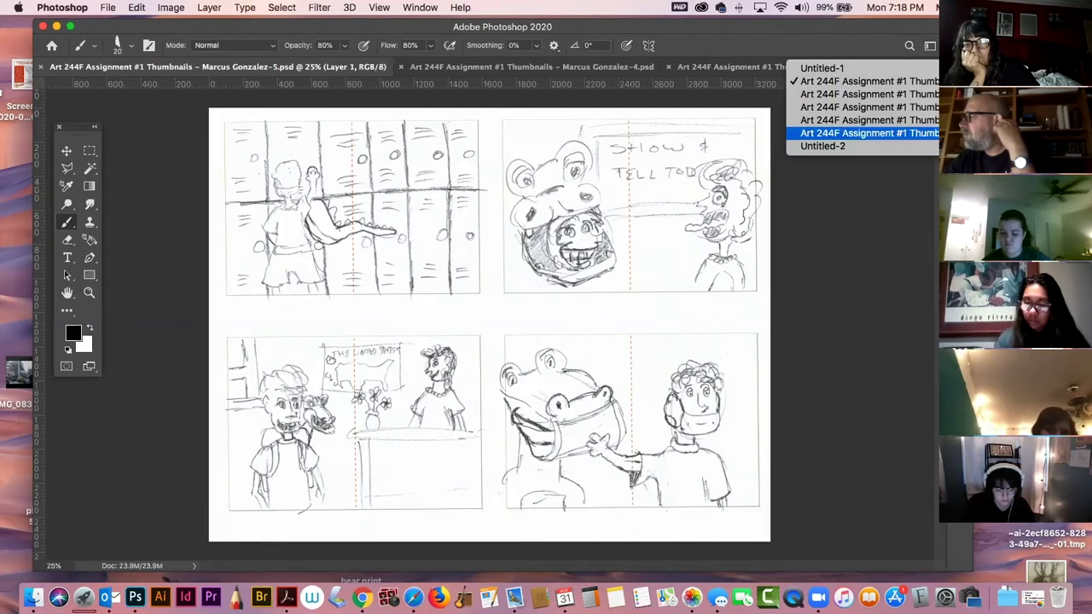
key("Return")
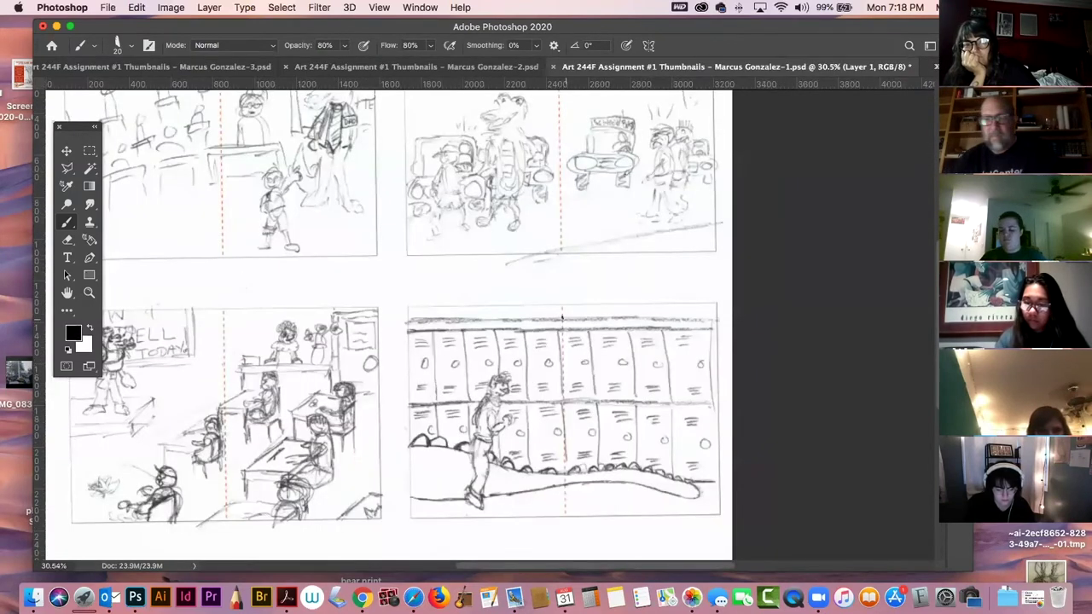
Mark the locker and auditorium thumbnails with arrows, strike out the school bus thumbnail, and save and close page 1.
left_click_drag(567, 319, 690, 348)
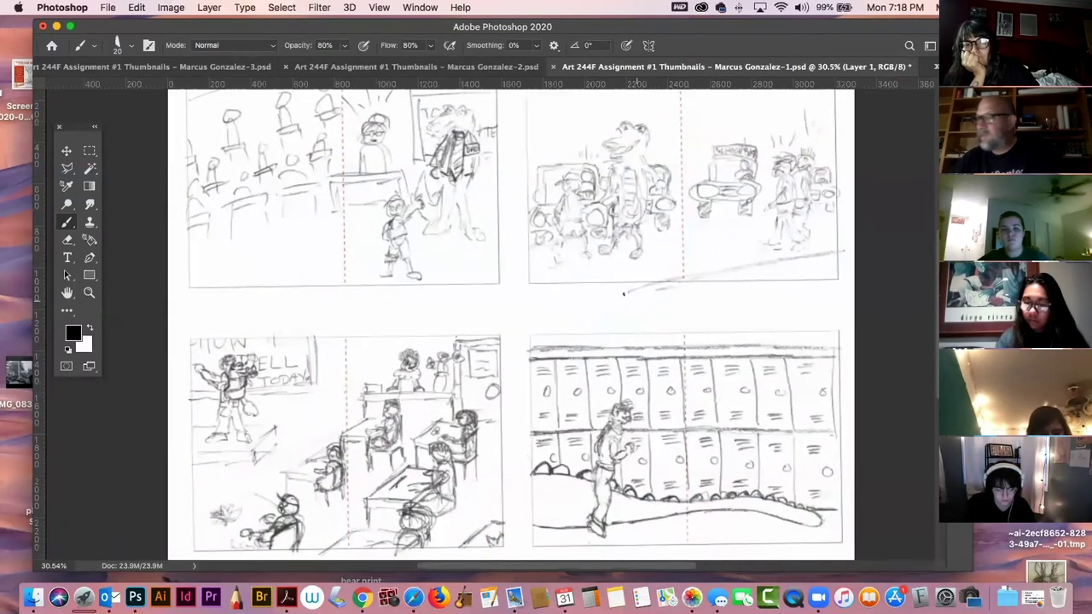
left_click_drag(645, 296, 653, 343)
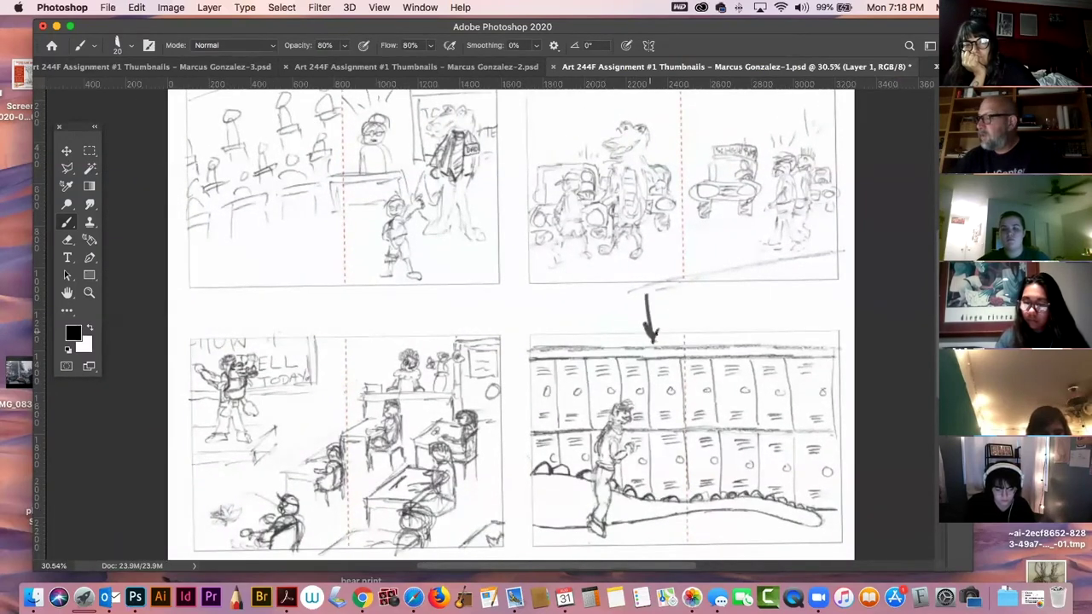
left_click_drag(599, 309, 623, 440)
left_click_drag(540, 205, 517, 256)
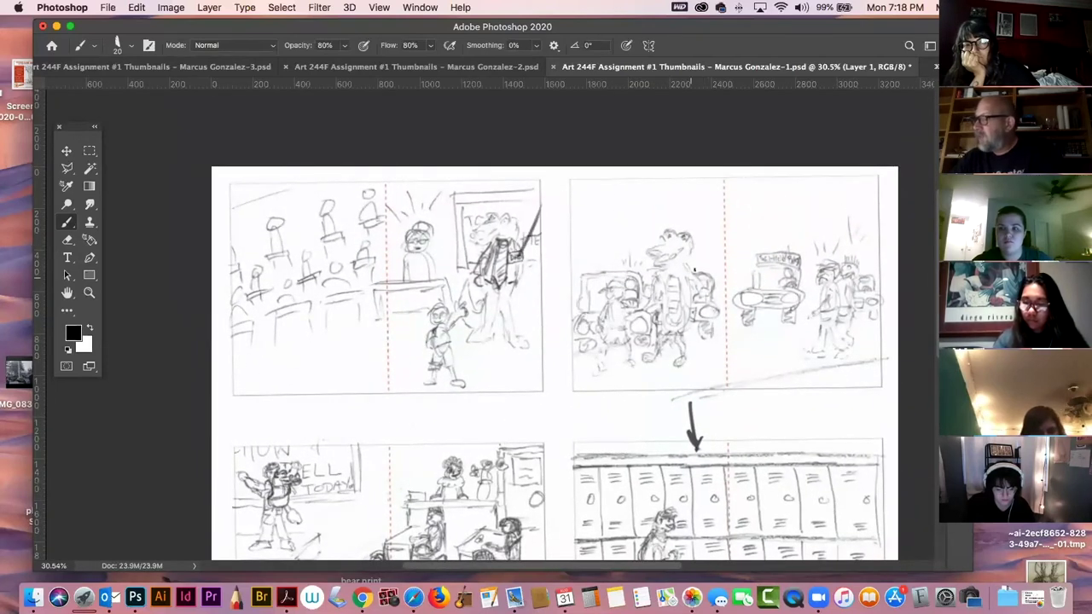
left_click_drag(835, 186, 603, 357)
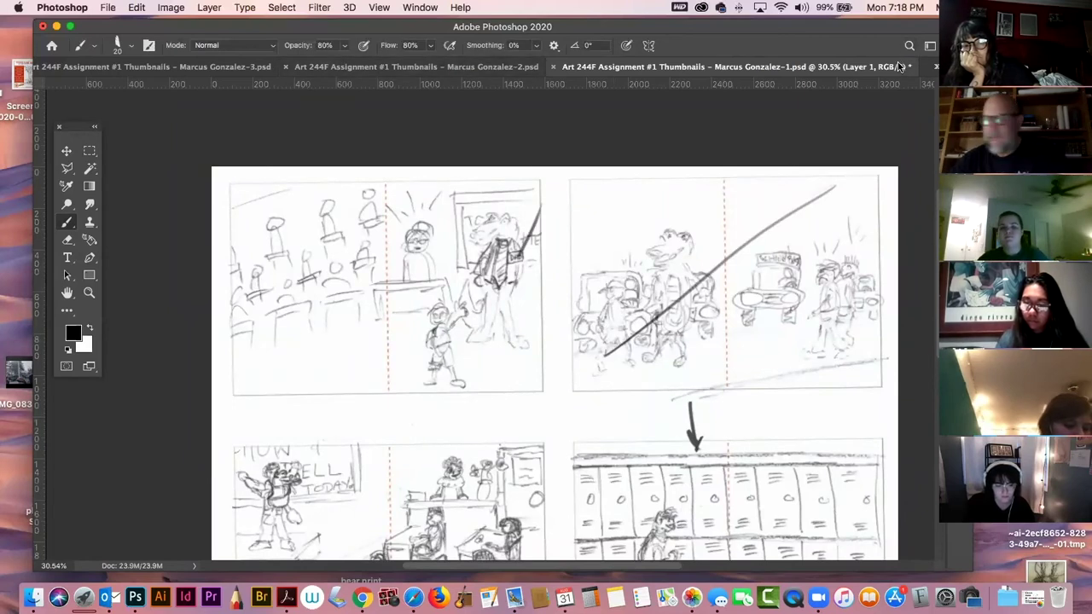
key("super+w")
left_click(656, 215)
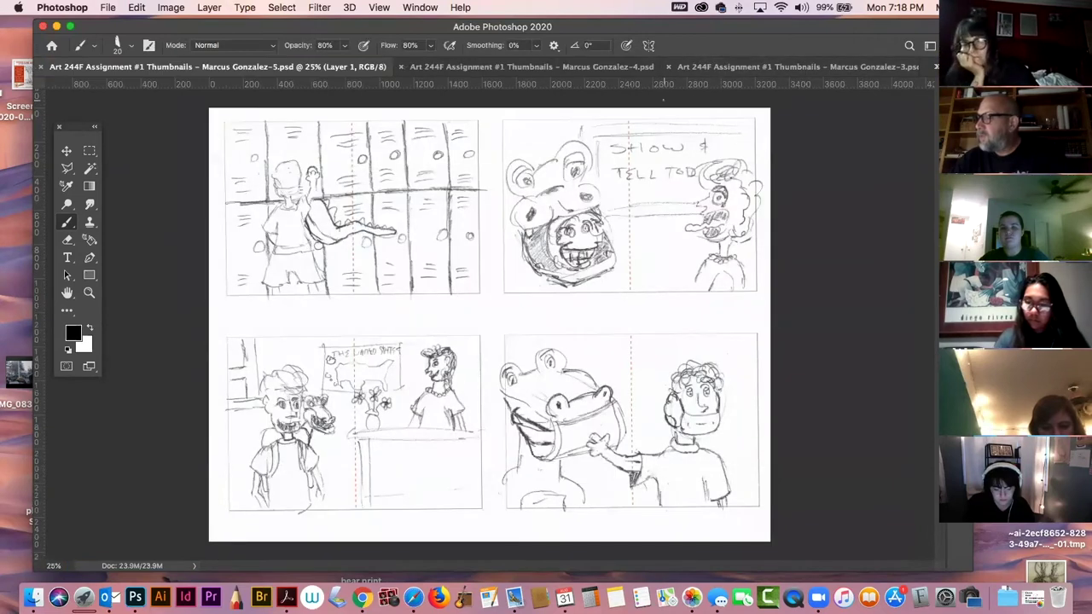
On page 5, mark the crocodile-mask and science poster thumbnails with arrows, and strike out the locker and crocodile-puppet thumbnails.
left_click_drag(620, 112, 603, 157)
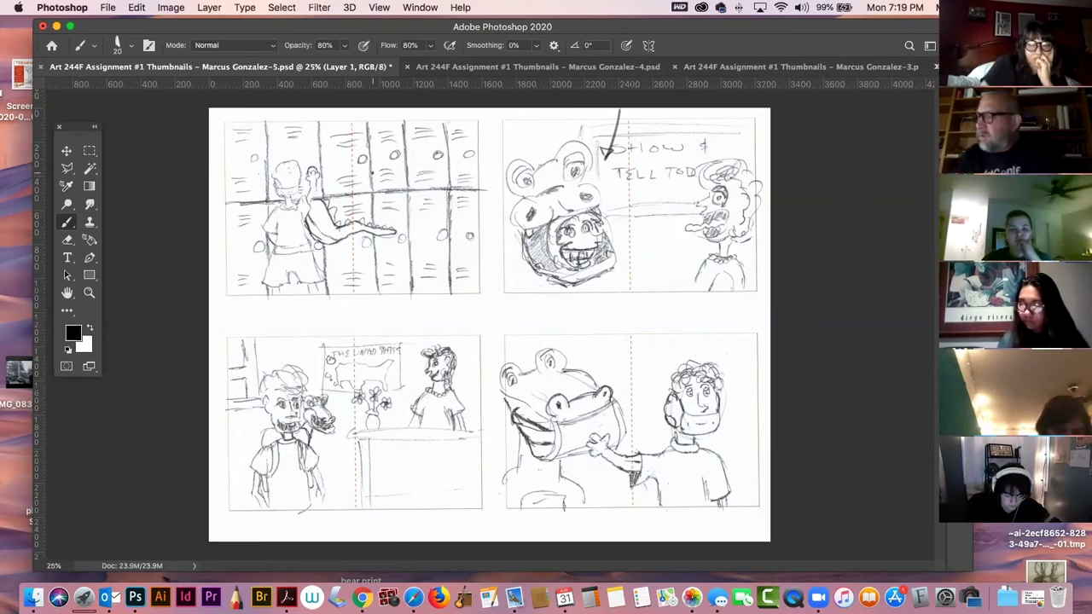
left_click_drag(256, 249, 529, 126)
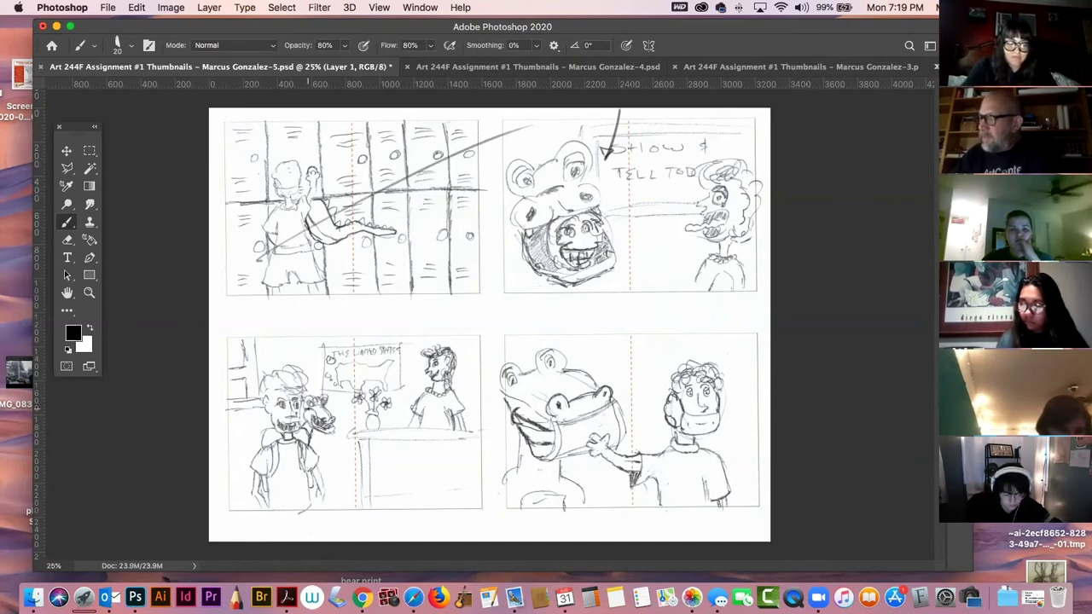
left_click_drag(272, 313, 278, 348)
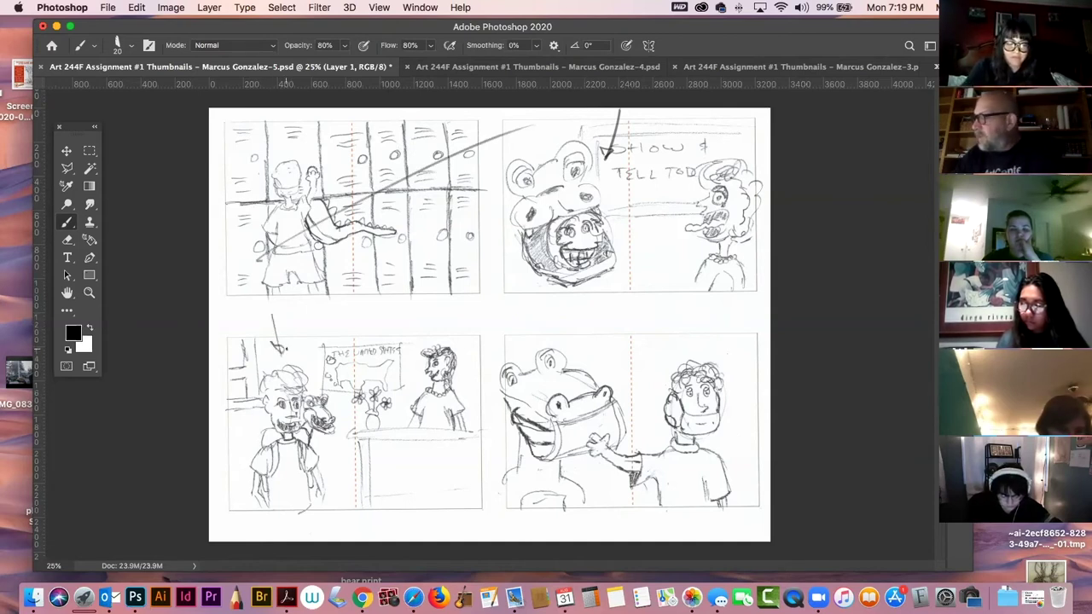
left_click_drag(512, 497, 718, 332)
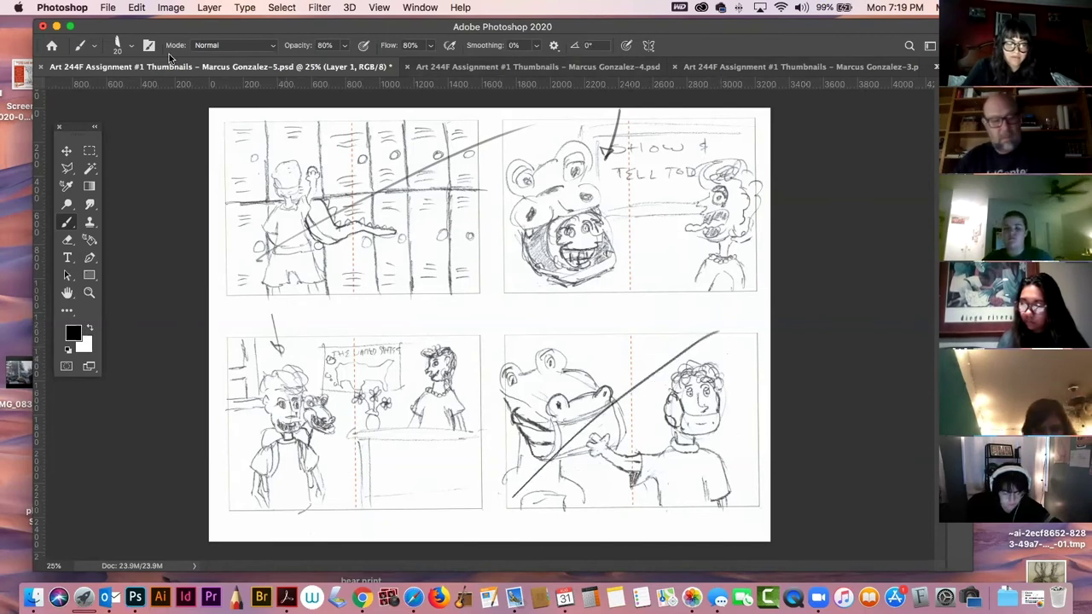
Save and close thumbnail page 5, and close the Untitled-2 crocodile sketch document without saving it.
key("super+w")
left_click(656, 214)
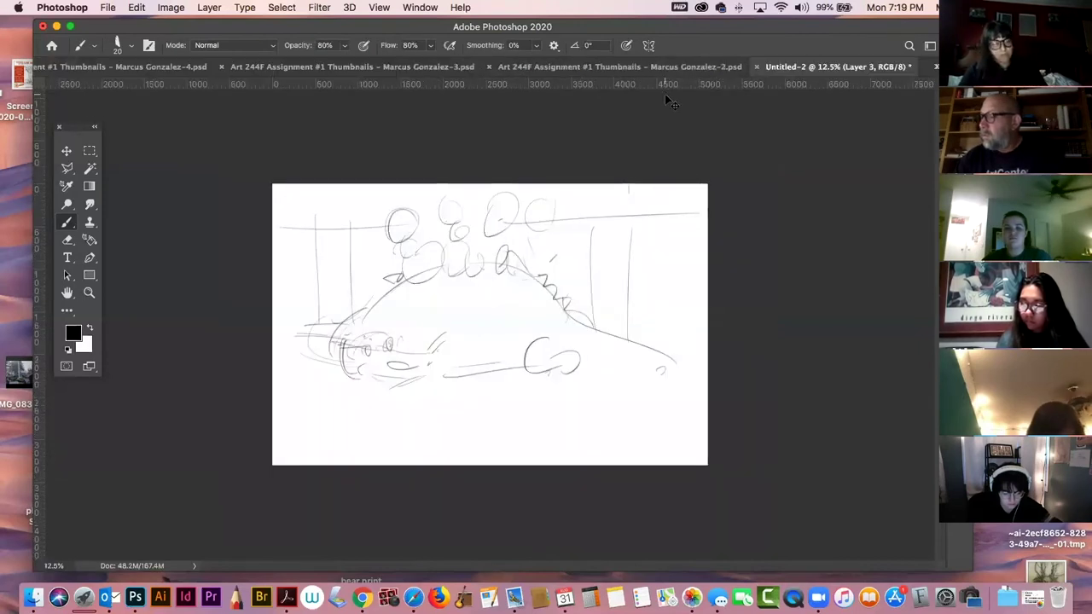
key("super+w")
left_click(499, 214)
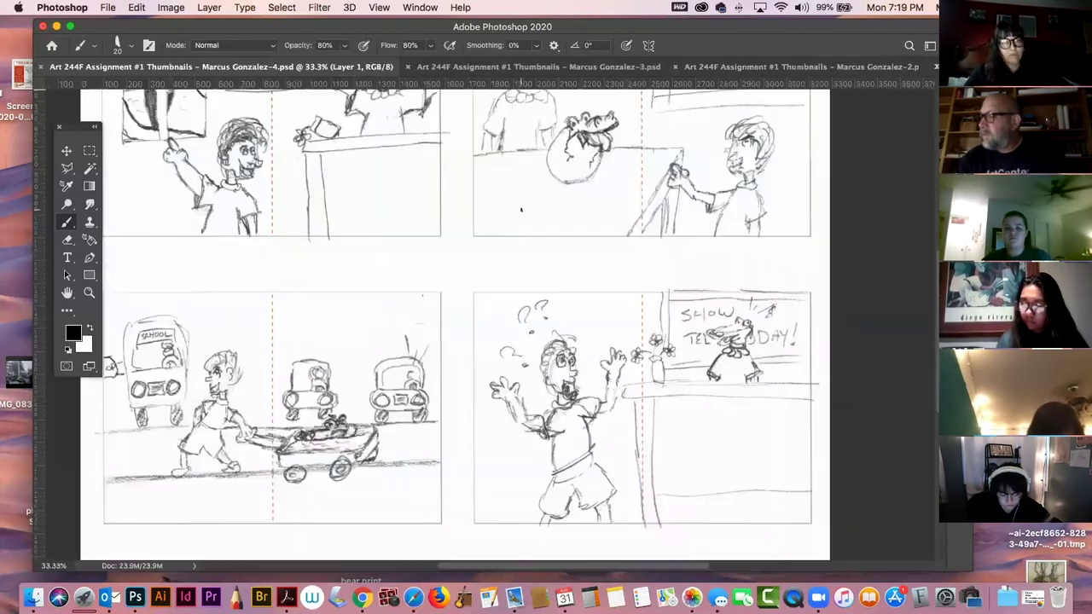
Mark page 4's wagon and window thumbnails with arrows, strike out the hatching egg and question-mark thumbnails, and save and close the page.
mouse_move(335, 262)
left_mouse_down()
mouse_move(313, 312)
mouse_move(303, 298)
left_mouse_up()
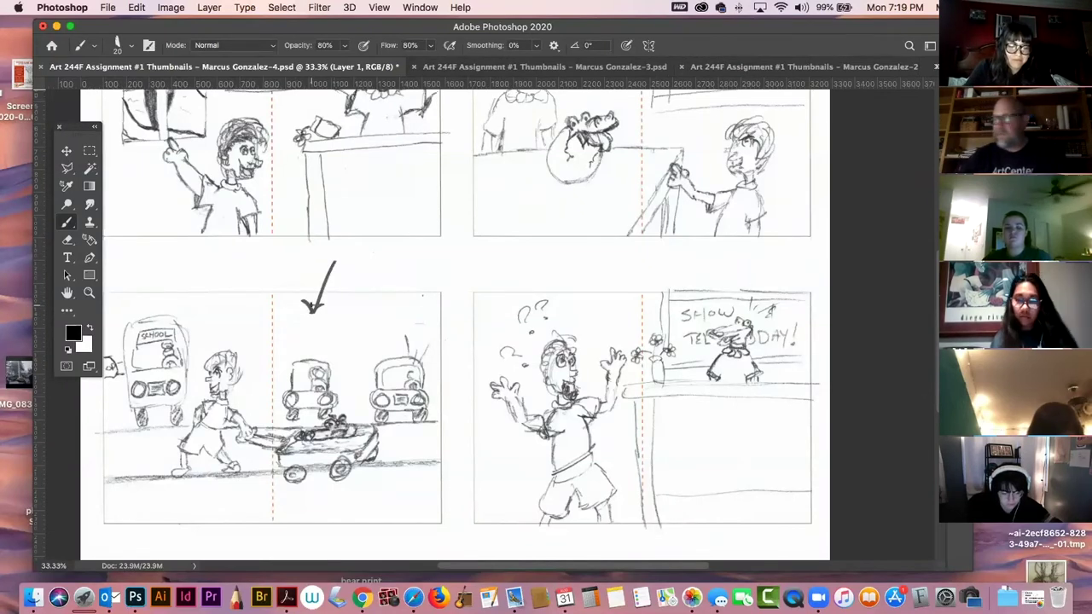
scroll(485, 321, "up", 3)
scroll(485, 322, "right", 1)
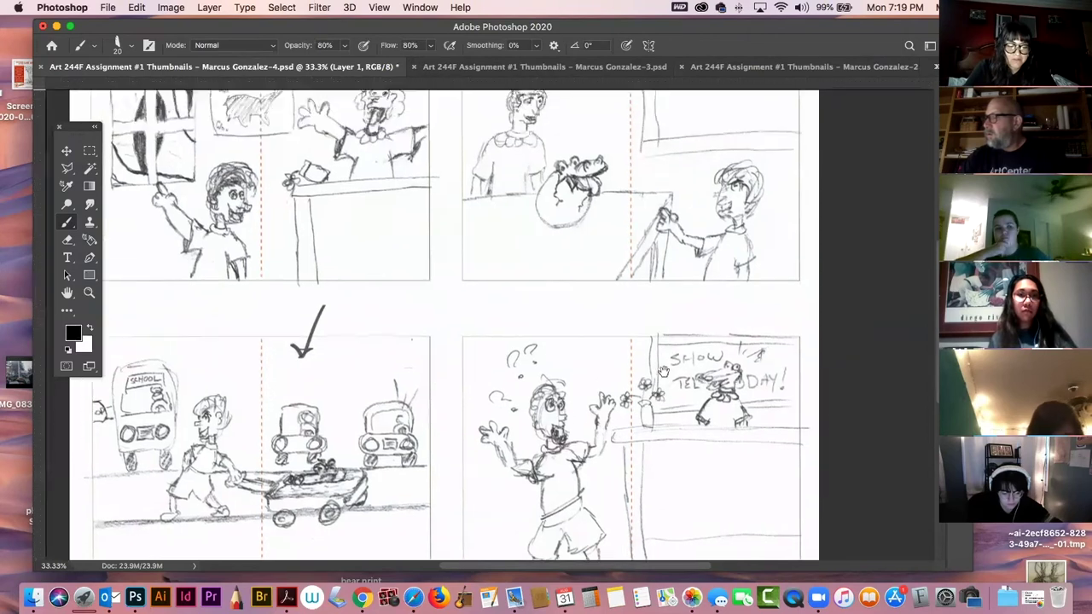
left_click_drag(525, 486, 752, 367)
left_click_drag(553, 239, 672, 172)
scroll(342, 253, "up", 3)
scroll(343, 253, "left", 3)
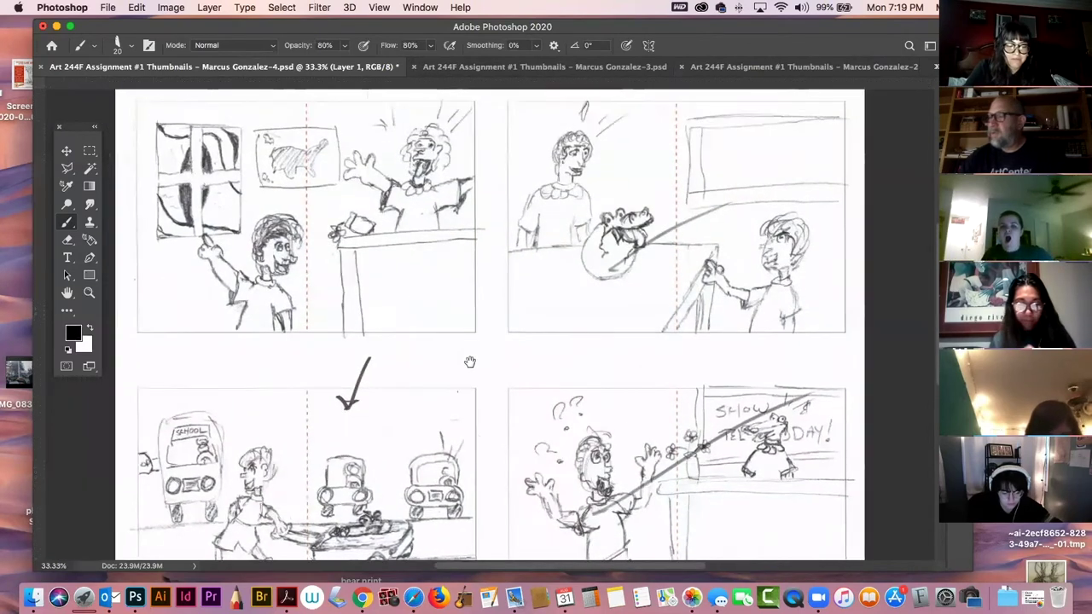
left_click_drag(573, 165, 556, 196)
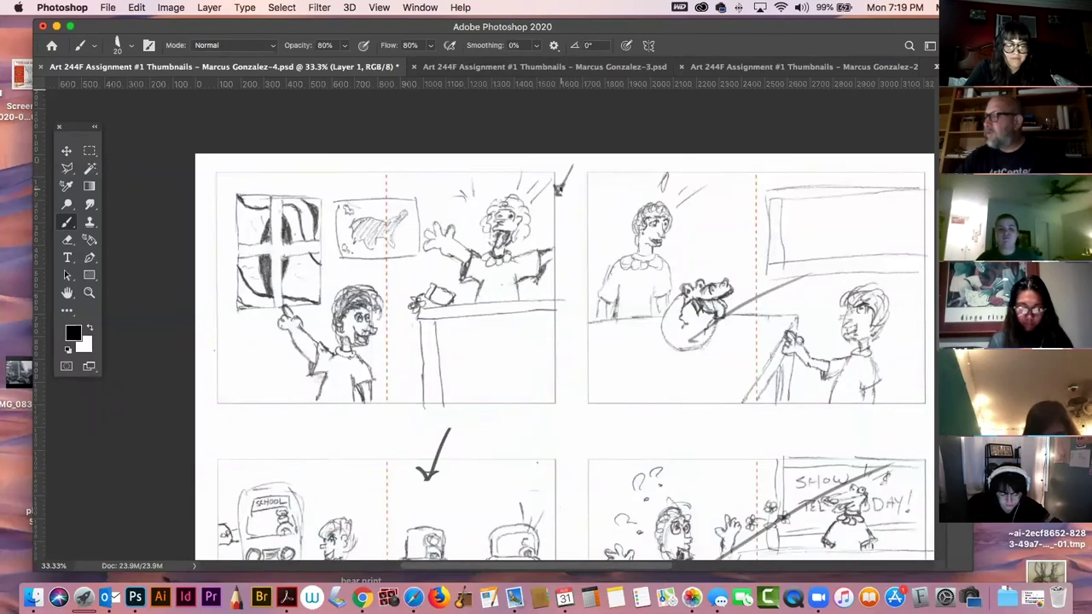
key("super+w")
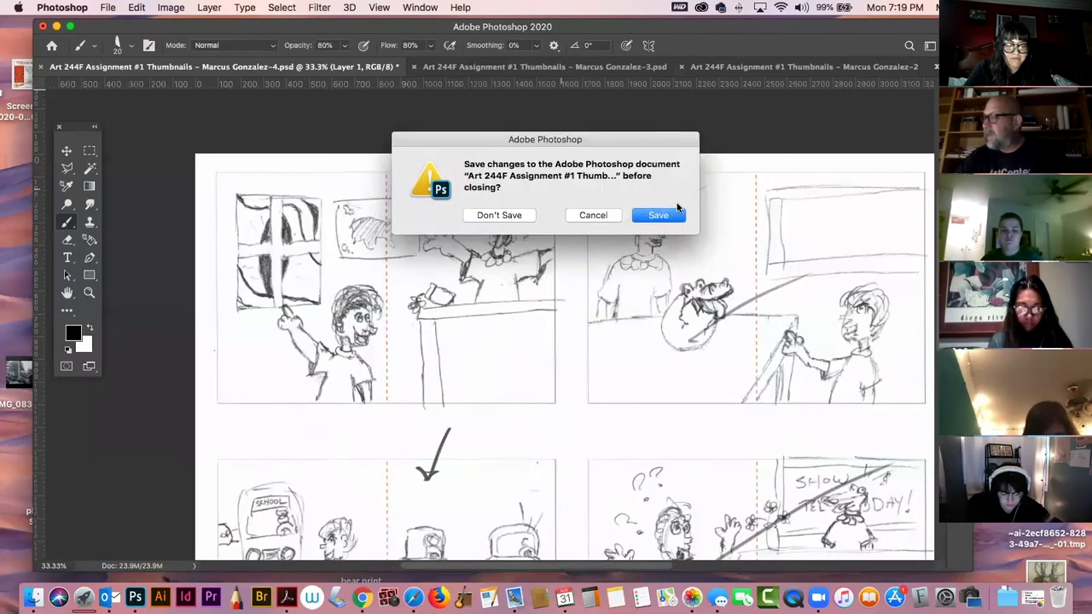
left_click(676, 212)
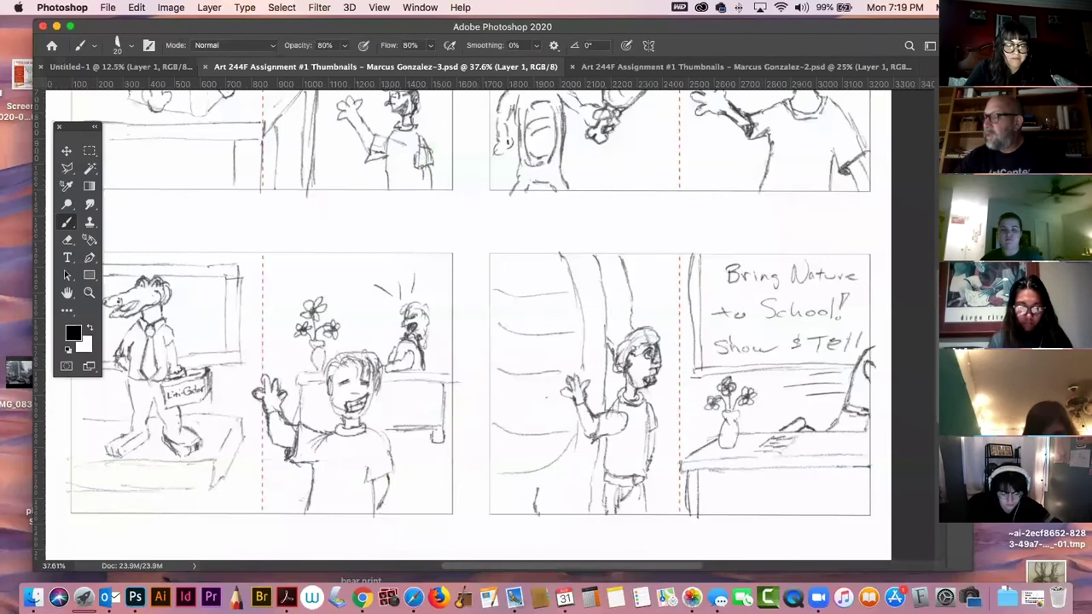
On page 3, draw arrows marking the crocodile-in-a-tie thumbnail and the crocodile reading a book.
mouse_move(493, 284)
left_mouse_down()
mouse_move(601, 364)
mouse_move(606, 314)
left_mouse_up()
key("super+r")
left_click_drag(342, 271, 328, 365)
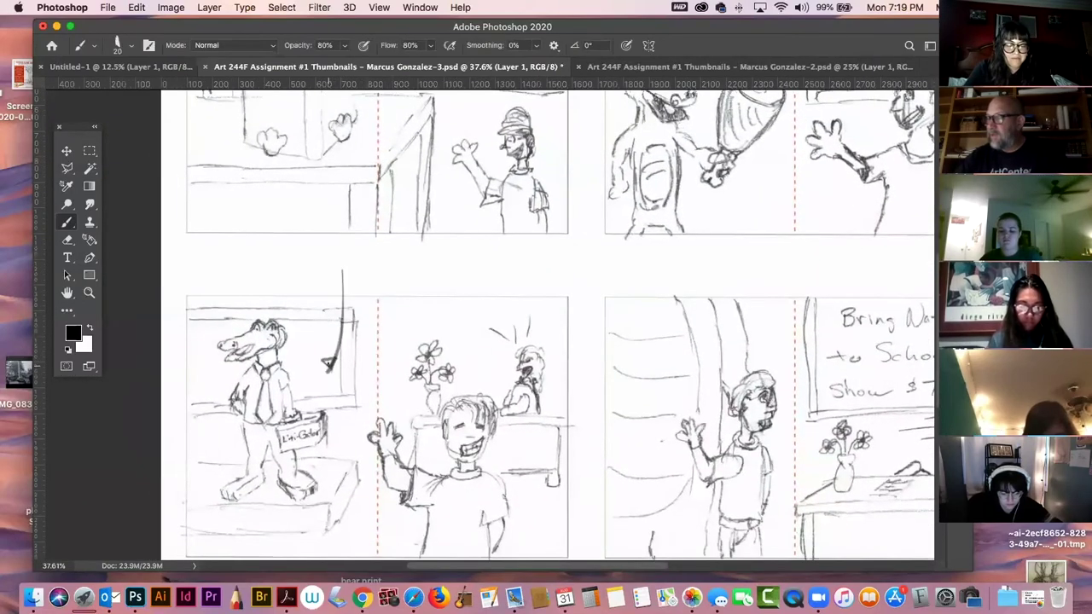
left_click_drag(583, 251, 563, 400)
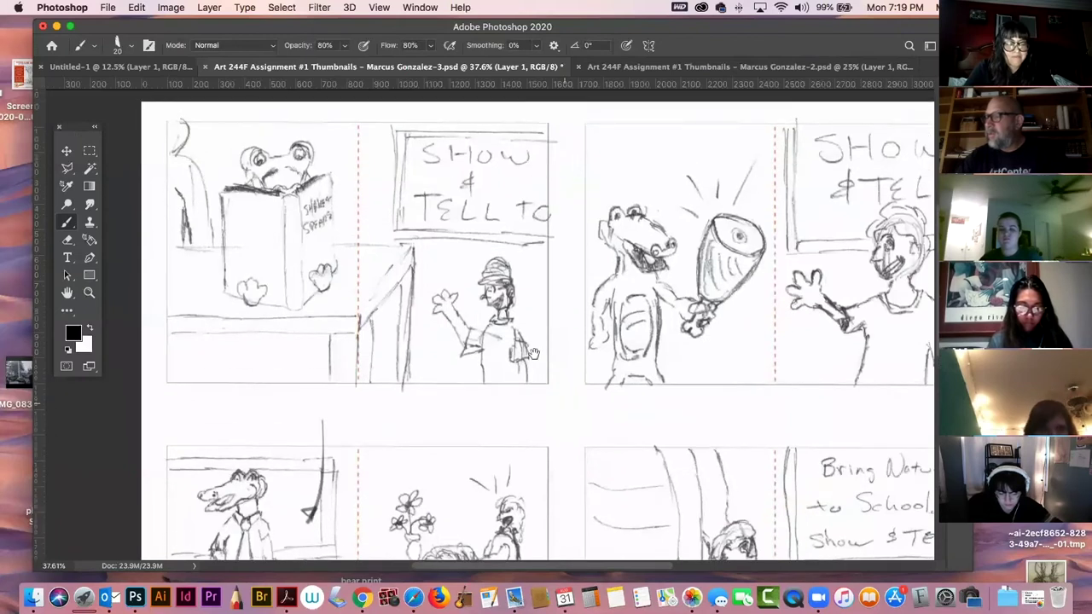
left_click_drag(425, 120, 422, 194)
mouse_move(555, 185)
left_mouse_down()
mouse_move(519, 232)
mouse_move(534, 223)
left_mouse_up()
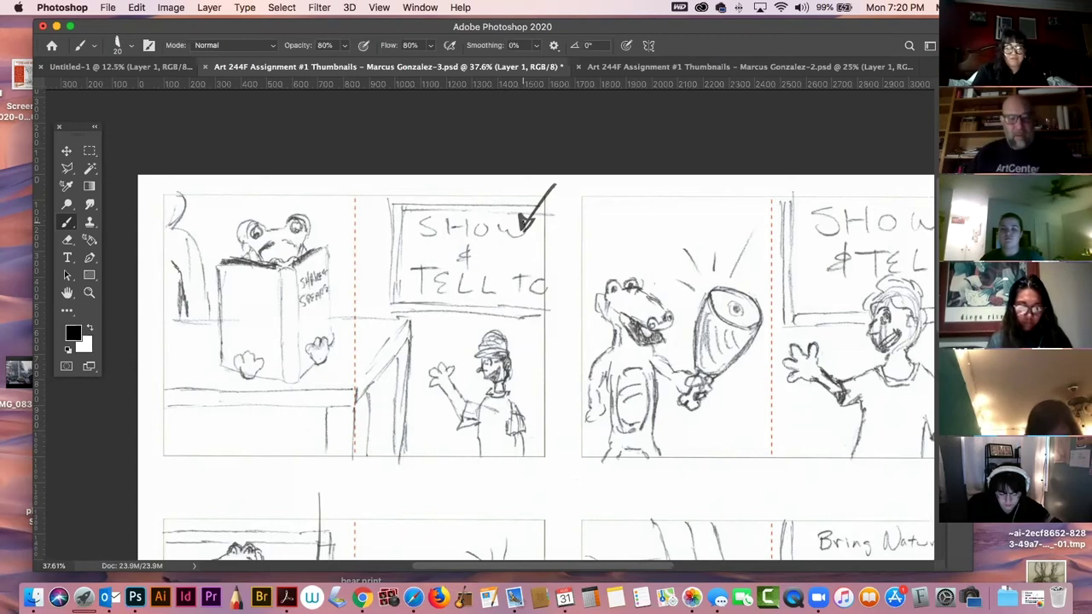
Mark the "Bring Nature to School!" thumbnail with an arrow and strike out the thumbnail of the crocodile holding a meat drumstick.
scroll(529, 229, "down", 2)
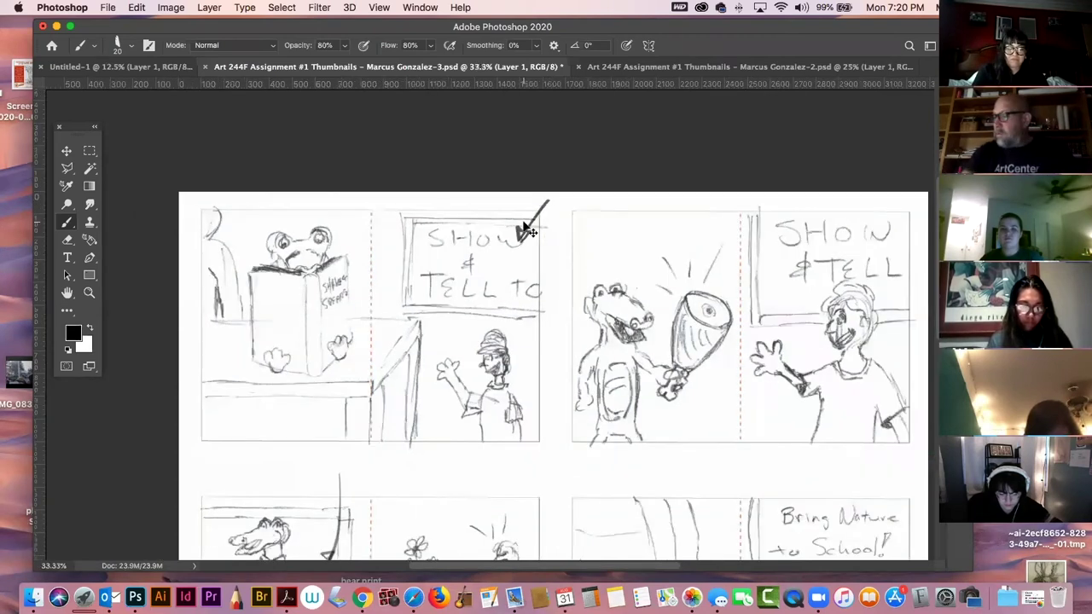
left_click_drag(677, 416, 582, 186)
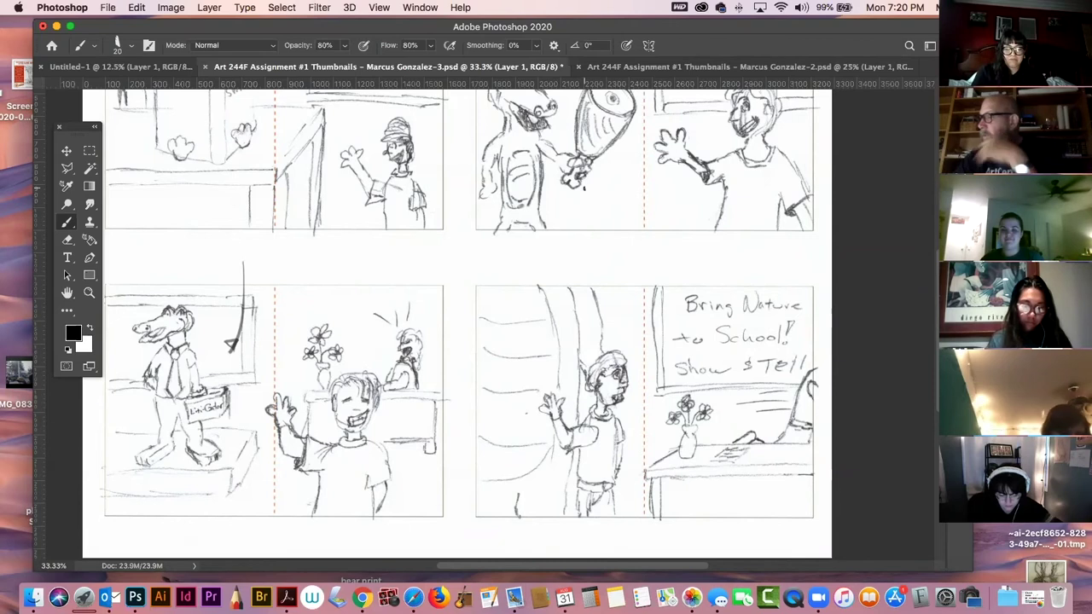
mouse_move(612, 285)
left_mouse_down()
mouse_move(658, 341)
mouse_move(643, 278)
left_mouse_up()
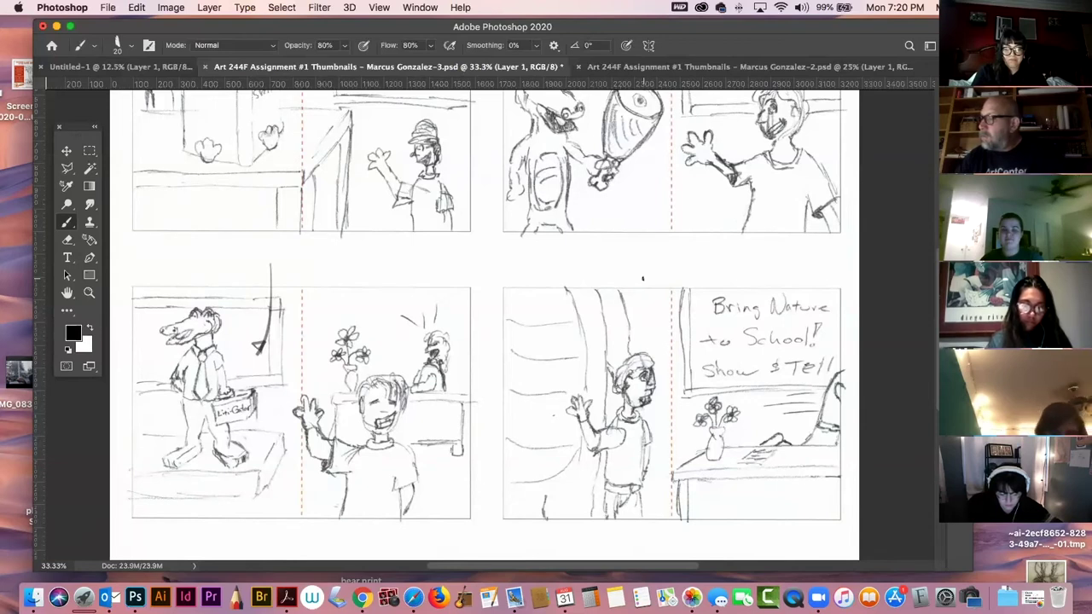
mouse_move(668, 258)
left_mouse_down()
mouse_move(645, 310)
mouse_move(656, 303)
left_mouse_up()
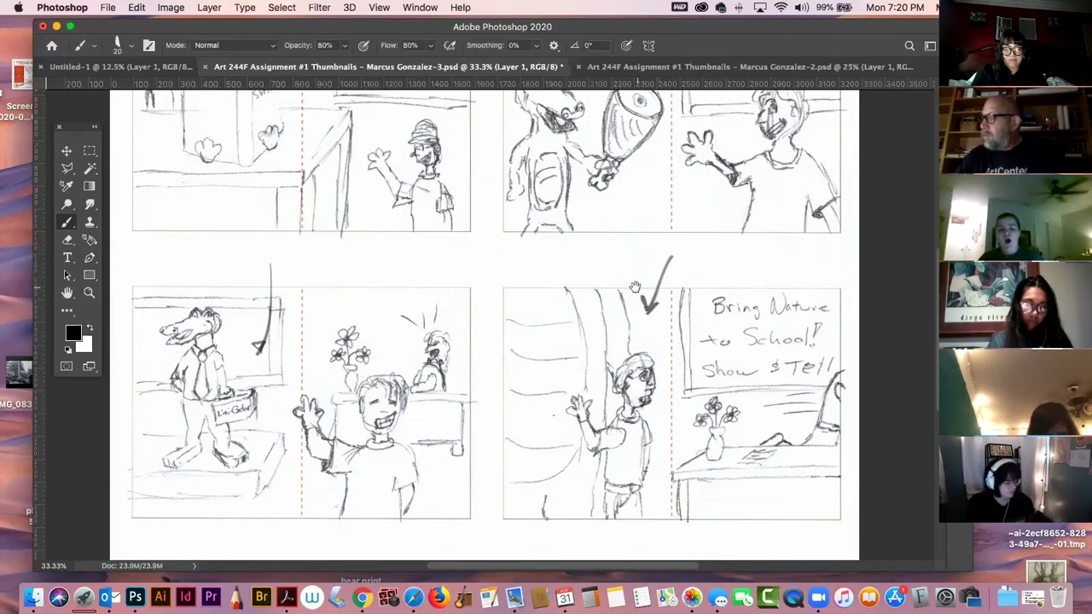
scroll(640, 286, "up", 2)
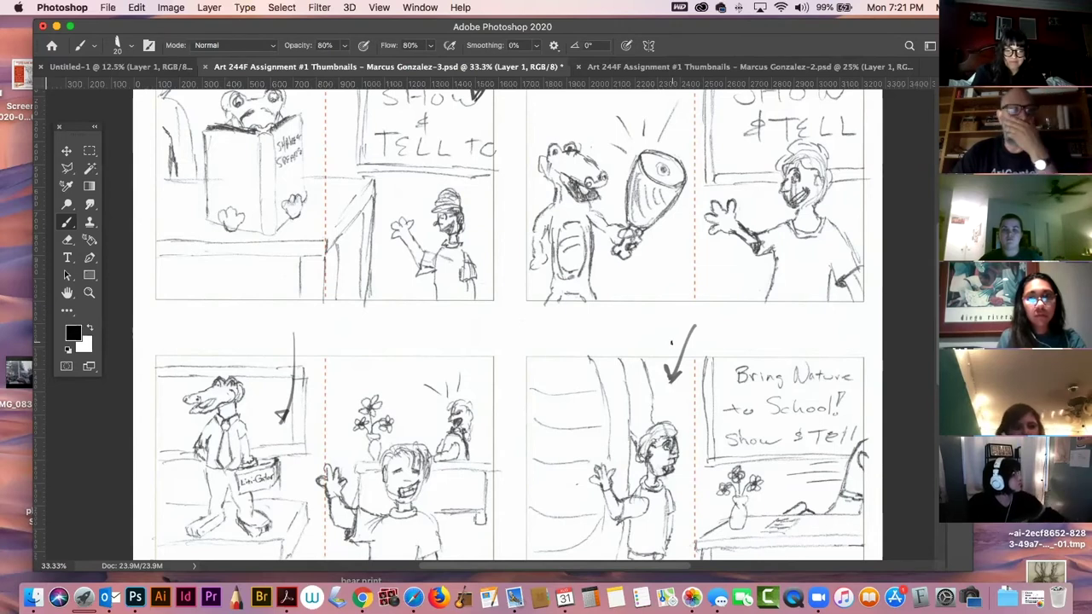
left_click_drag(647, 247, 651, 323)
key("super+r")
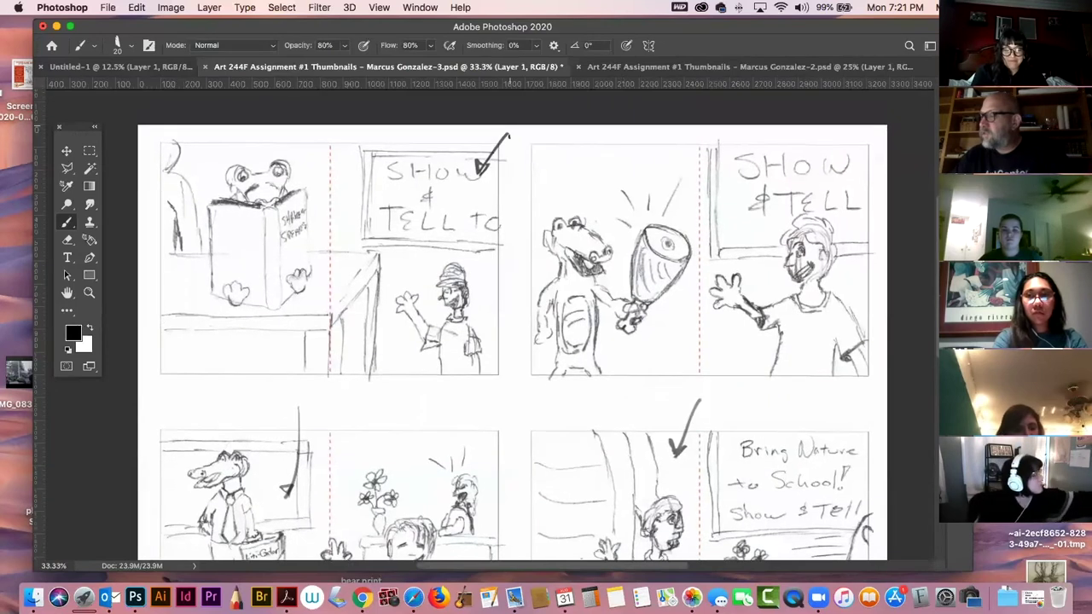
left_click_drag(851, 141, 628, 304)
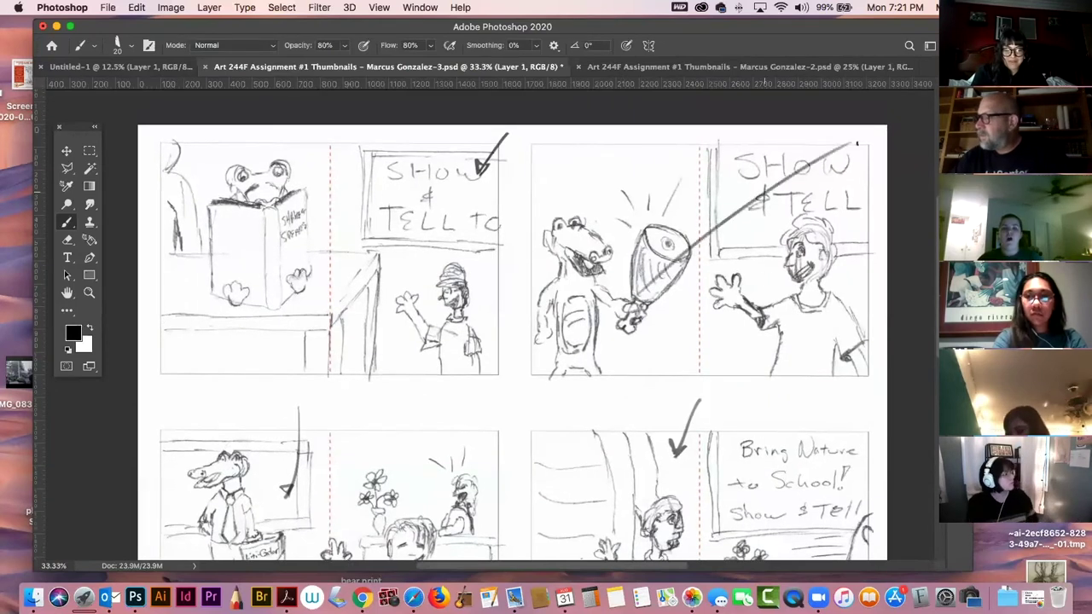
On page 3, strike out the crocodile-in-a-tie thumbnail and add an arrow above the "Bring Nature to School!" lettering, and save and close the page.
key("super+r")
left_click_drag(654, 385, 732, 225)
key("super+r")
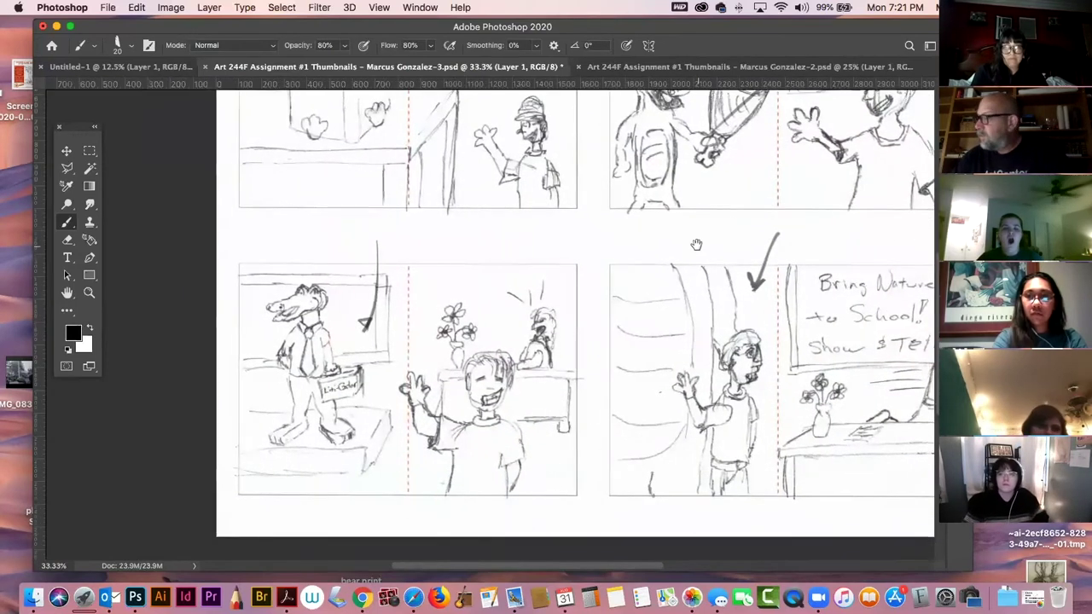
left_click_drag(544, 293, 307, 428)
scroll(692, 231, "right", 5)
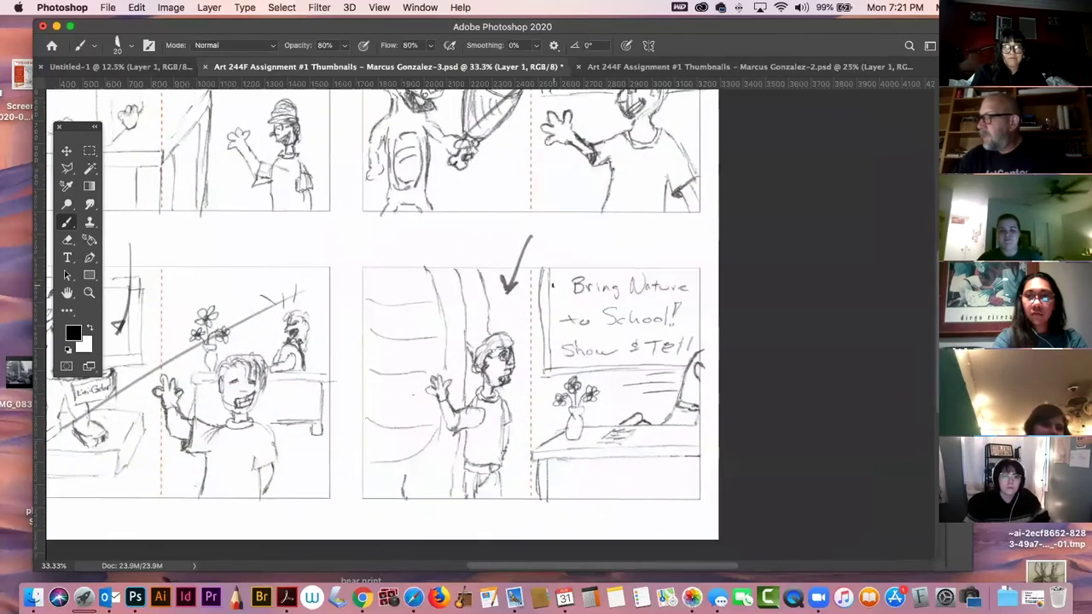
left_click_drag(620, 250, 646, 228)
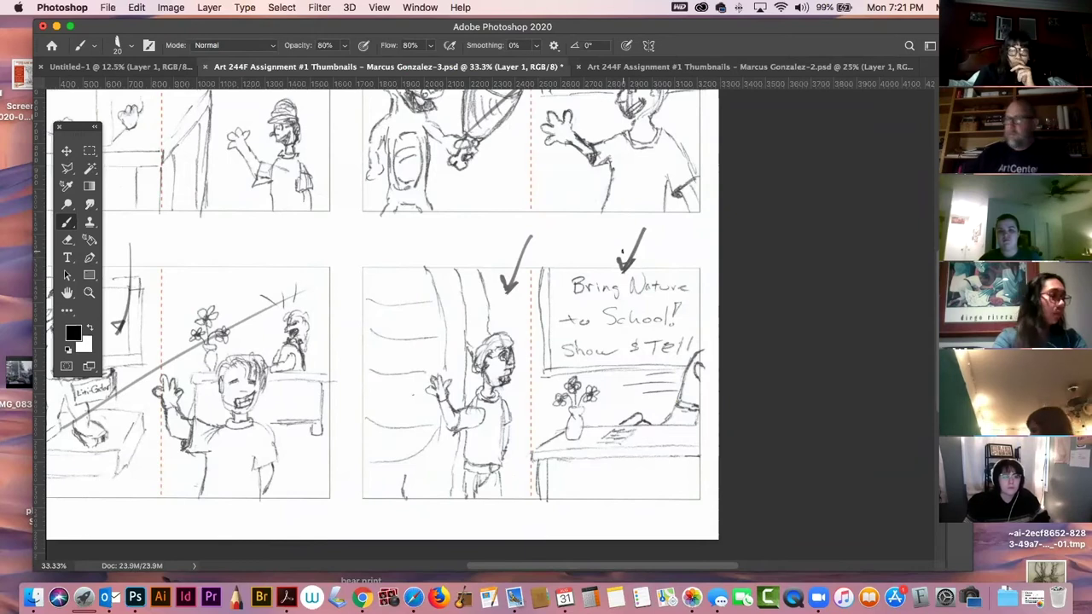
left_click(209, 66)
left_click(654, 214)
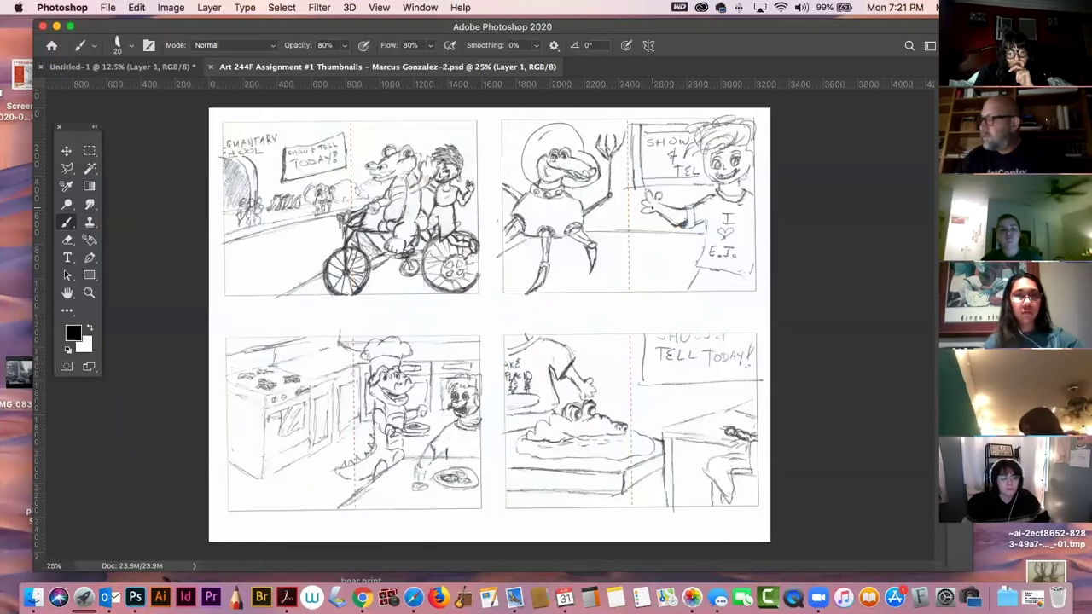
Mark page 2's crocodile-cake thumbnail with a vertical stroke above the crocodile's head, and save and close the page.
mouse_move(597, 309)
left_mouse_down()
mouse_move(596, 381)
mouse_move(588, 376)
left_mouse_up()
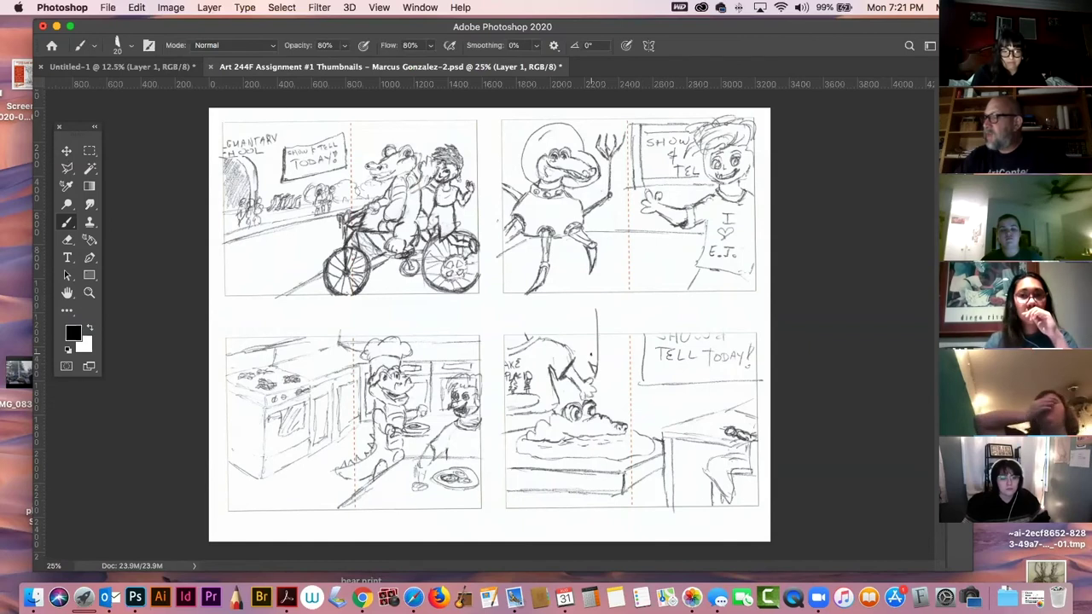
left_click(212, 66)
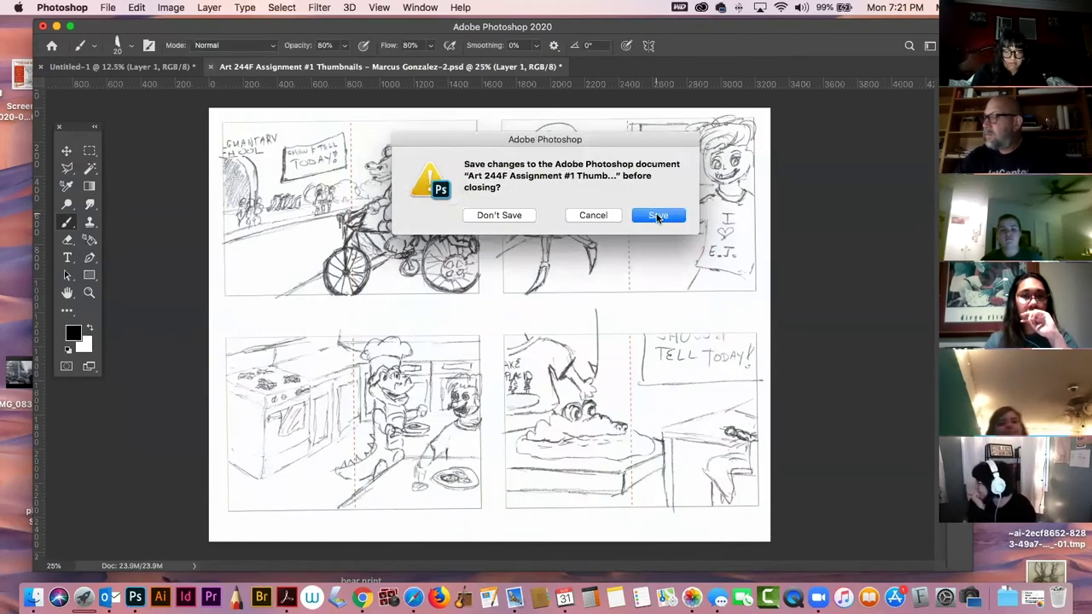
left_click(658, 215)
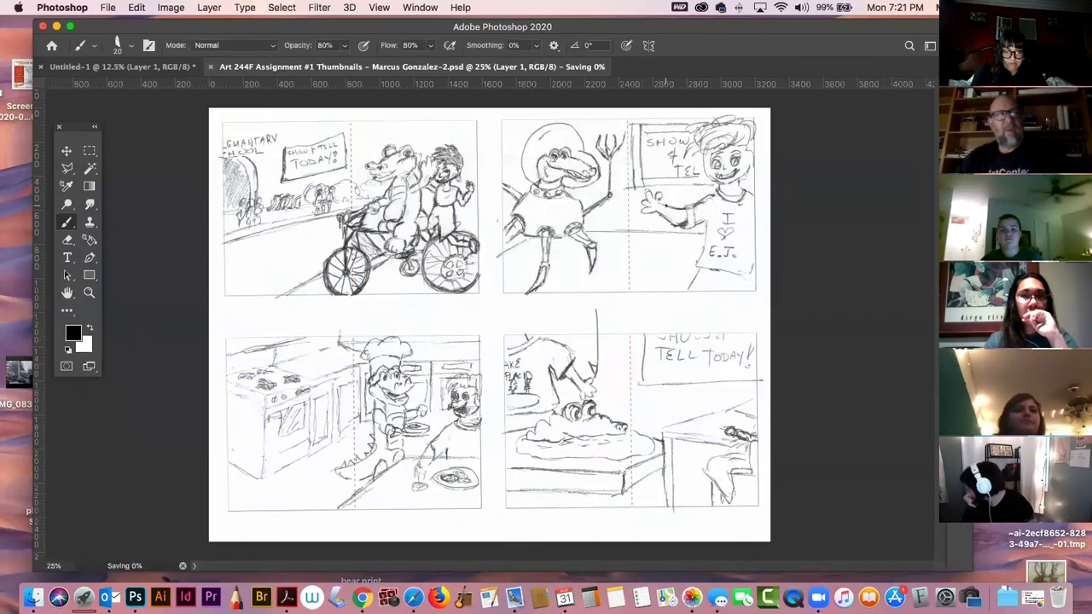
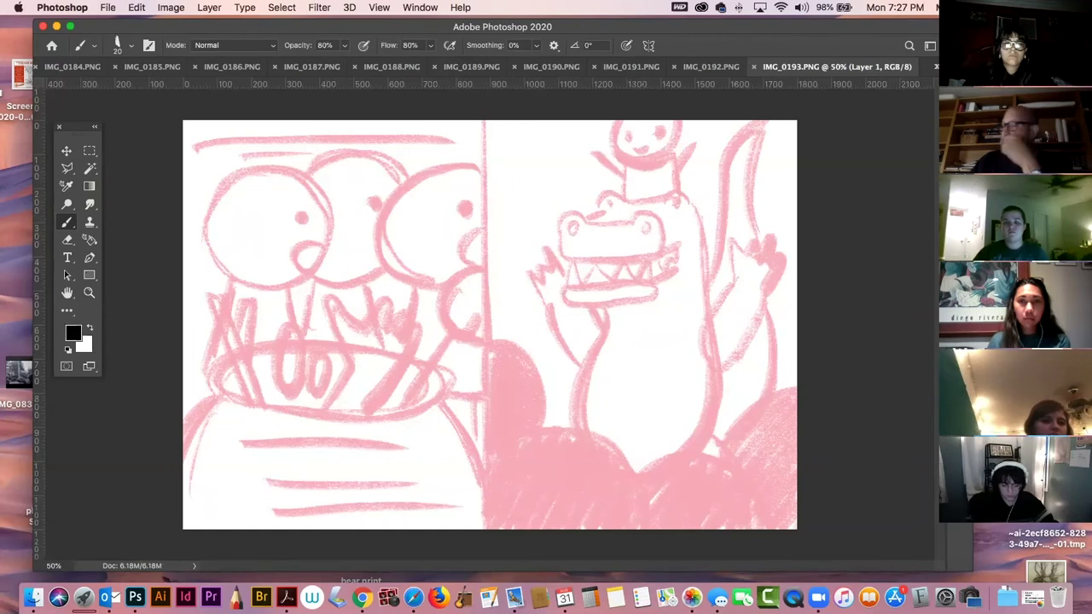
Review the pink sketches IMG_0184.PNG, IMG_0185.PNG and IMG_0186.PNG, and close IMG_0185.PNG.
left_click(66, 68)
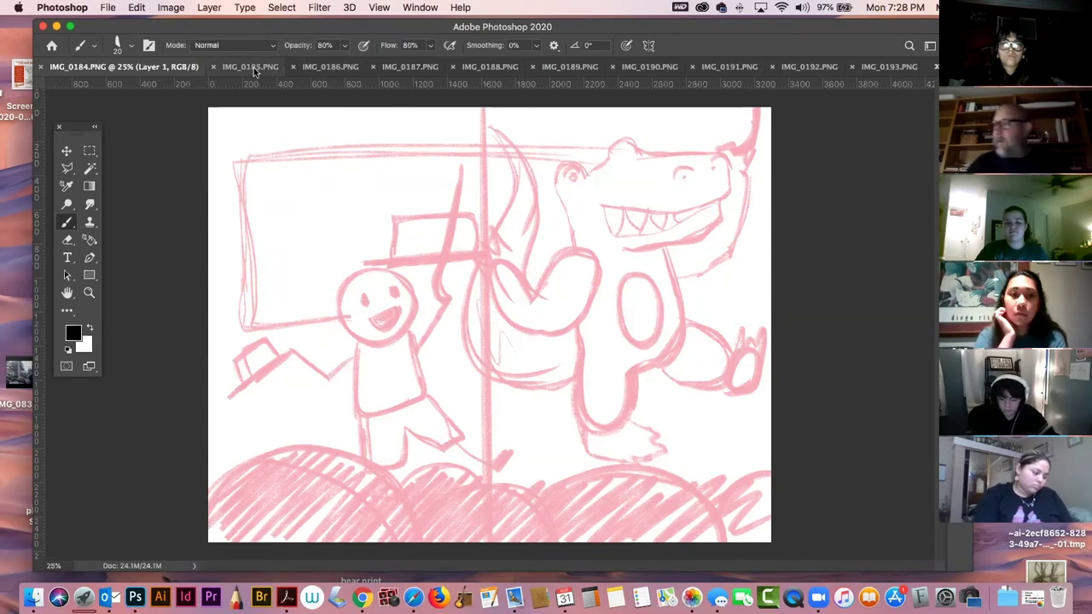
left_click(253, 67)
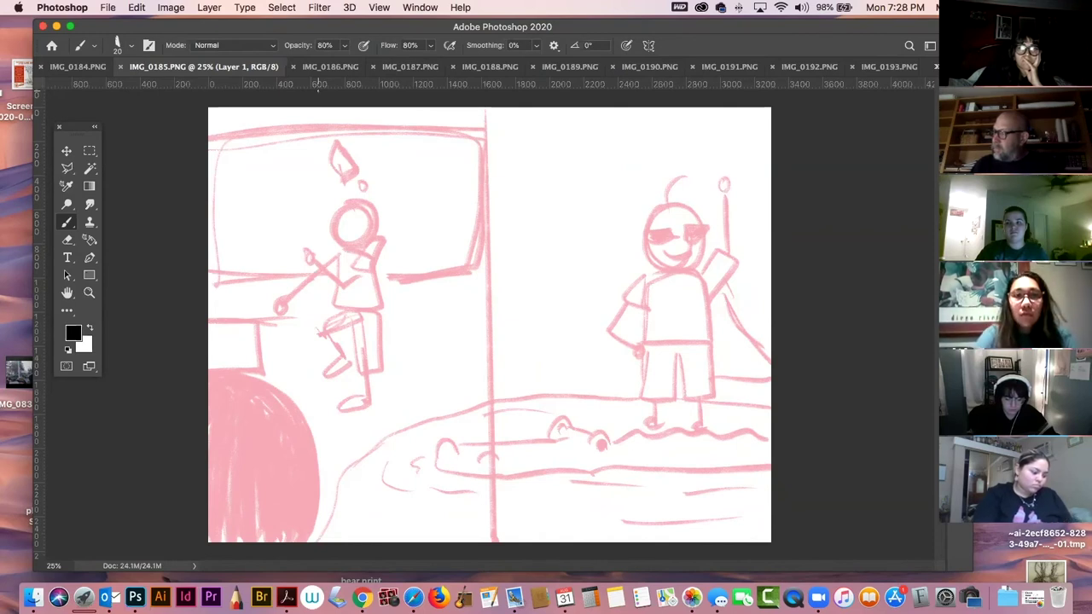
left_click(344, 68)
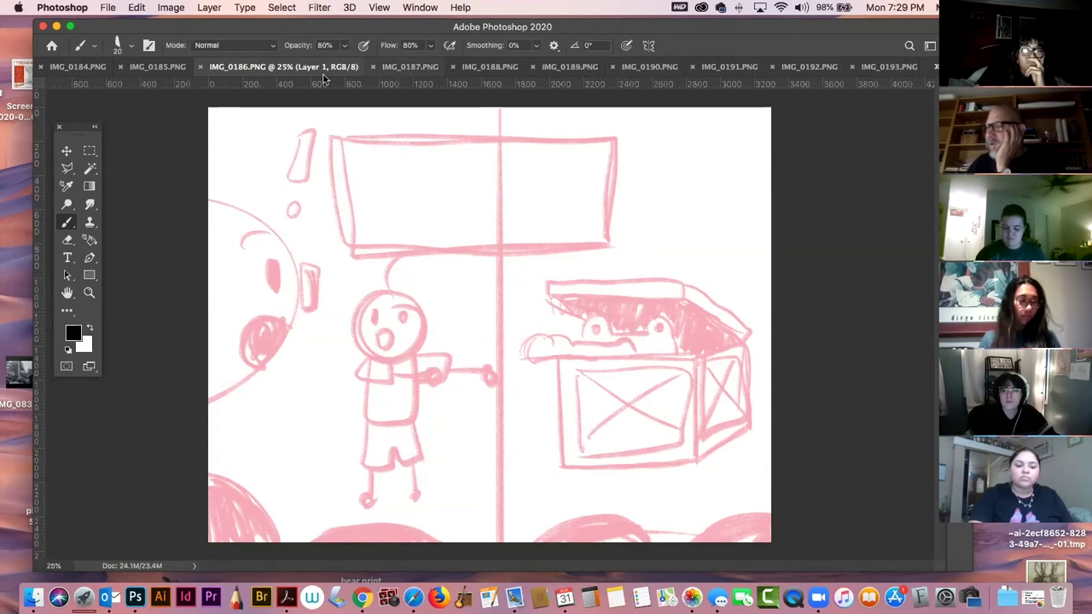
left_click(144, 68)
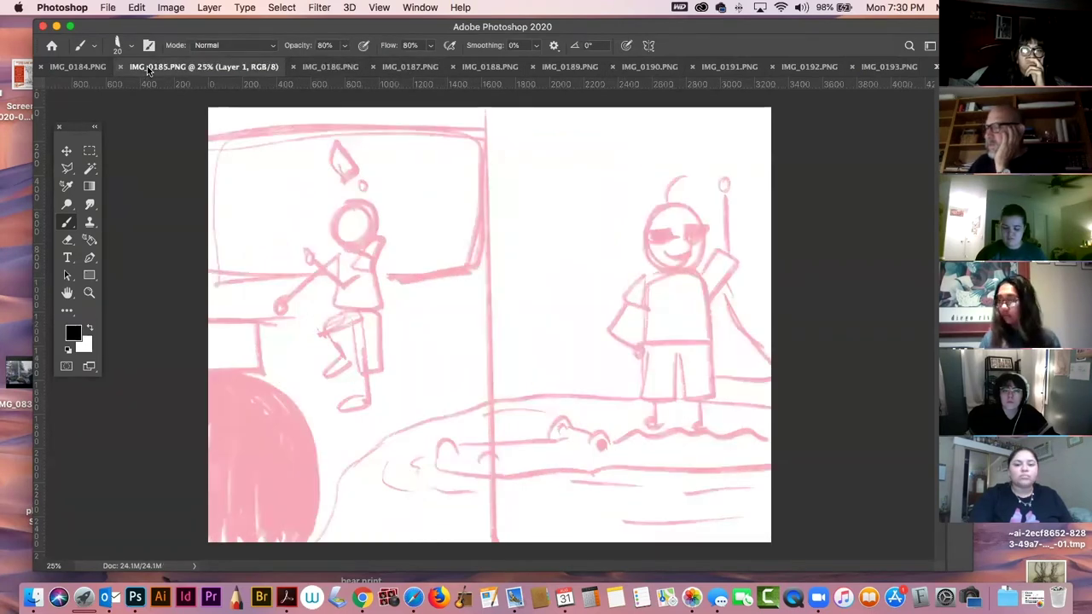
left_click(122, 67)
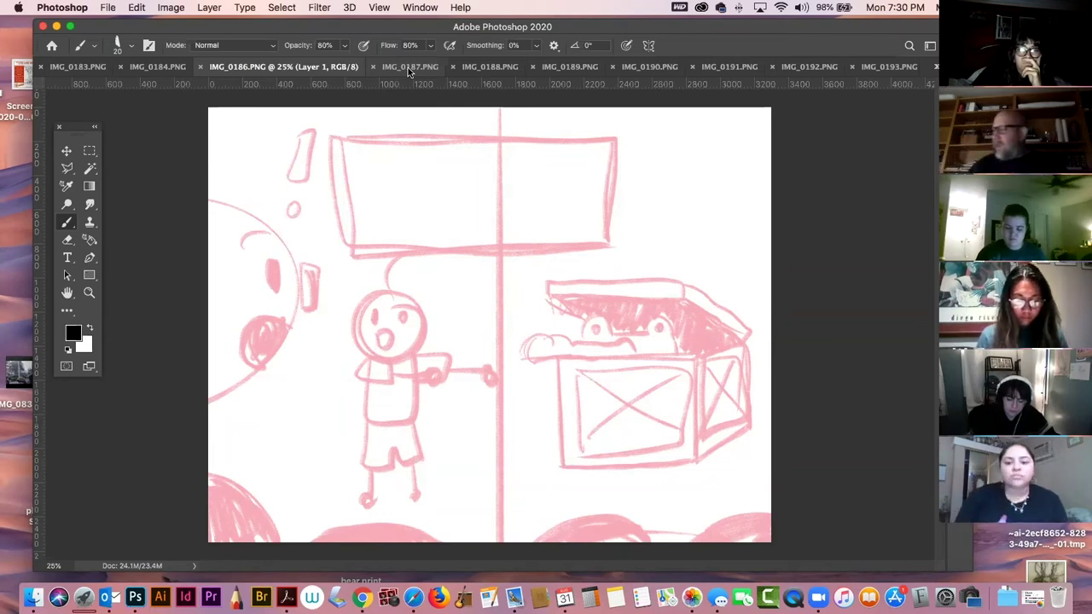
On IMG_0186.PNG, sketch curved lines sweeping from below the crate up around its side.
mouse_move(704, 342)
left_mouse_down()
mouse_move(737, 345)
mouse_move(727, 426)
mouse_move(613, 501)
left_mouse_up()
mouse_move(700, 462)
left_mouse_down()
mouse_move(593, 505)
mouse_move(769, 342)
mouse_move(754, 338)
left_mouse_up()
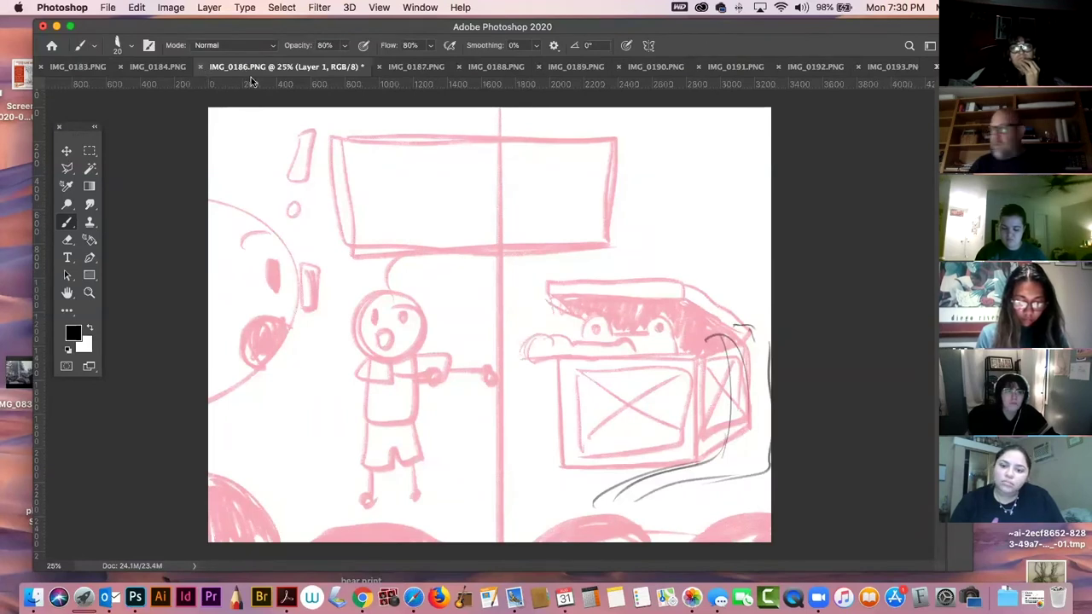
Review the IMG_0187.PNG sketch of the crocodile beside the desk, close it, and bring up IMG_0188.PNG.
left_click(419, 70)
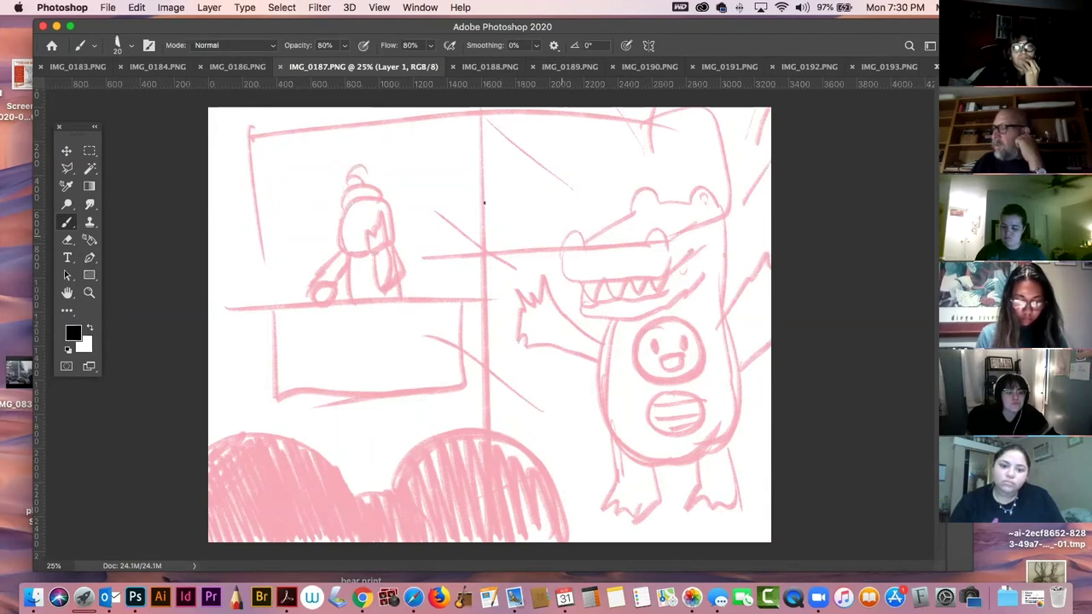
left_click(280, 66)
left_click(485, 66)
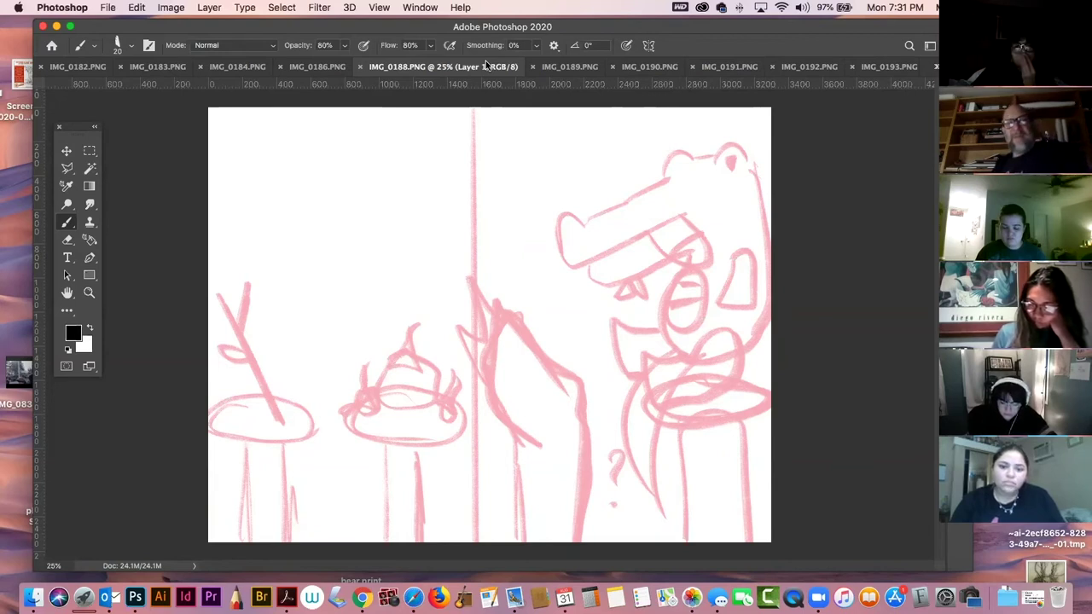
Switch to the blank Untitled-1 document and sketch two small standing figures side by side, each with an oval head, torso and arms.
left_click(417, 7)
mouse_move(467, 571)
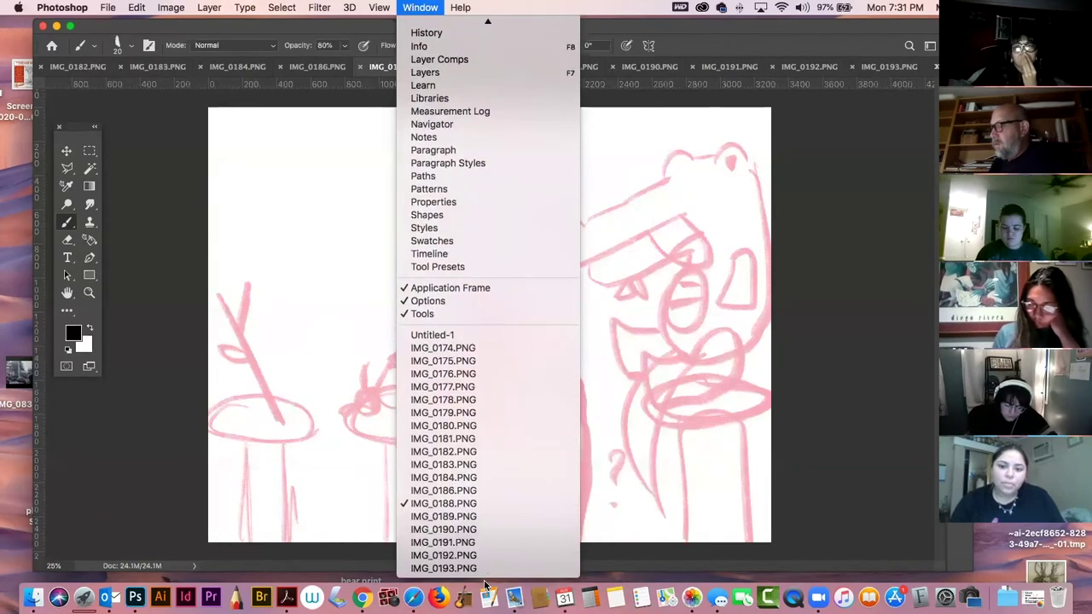
left_click(414, 336)
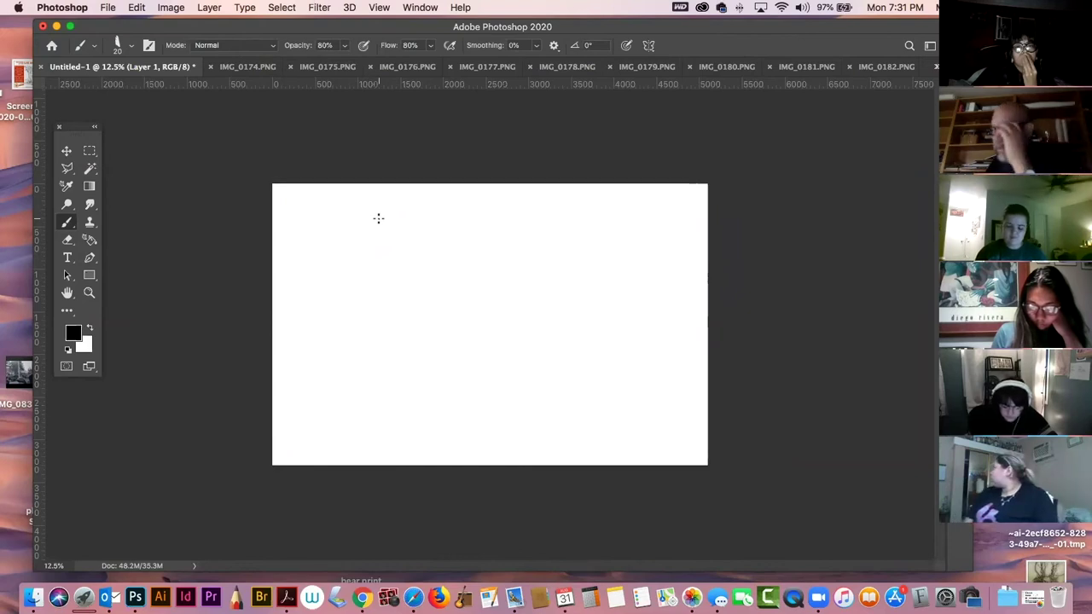
mouse_move(345, 323)
left_mouse_down()
mouse_move(361, 341)
mouse_move(359, 297)
mouse_move(338, 359)
mouse_move(366, 366)
mouse_move(349, 340)
mouse_move(367, 367)
left_mouse_up()
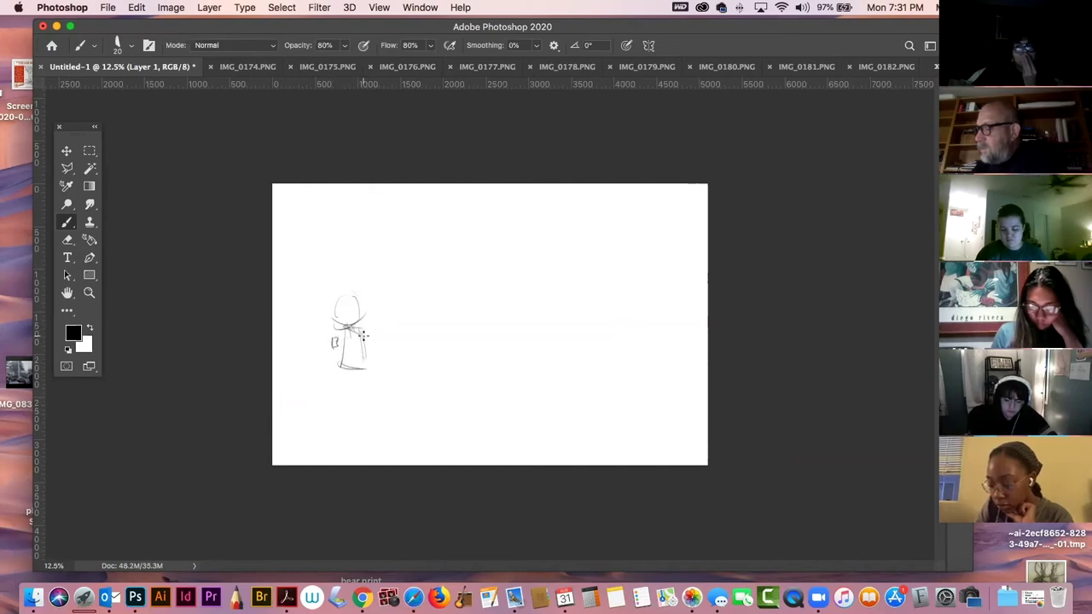
mouse_move(345, 328)
left_mouse_down()
mouse_move(393, 327)
mouse_move(381, 331)
left_mouse_up()
mouse_move(408, 295)
left_mouse_down()
mouse_move(407, 282)
mouse_move(418, 287)
mouse_move(404, 312)
mouse_move(428, 325)
left_mouse_up()
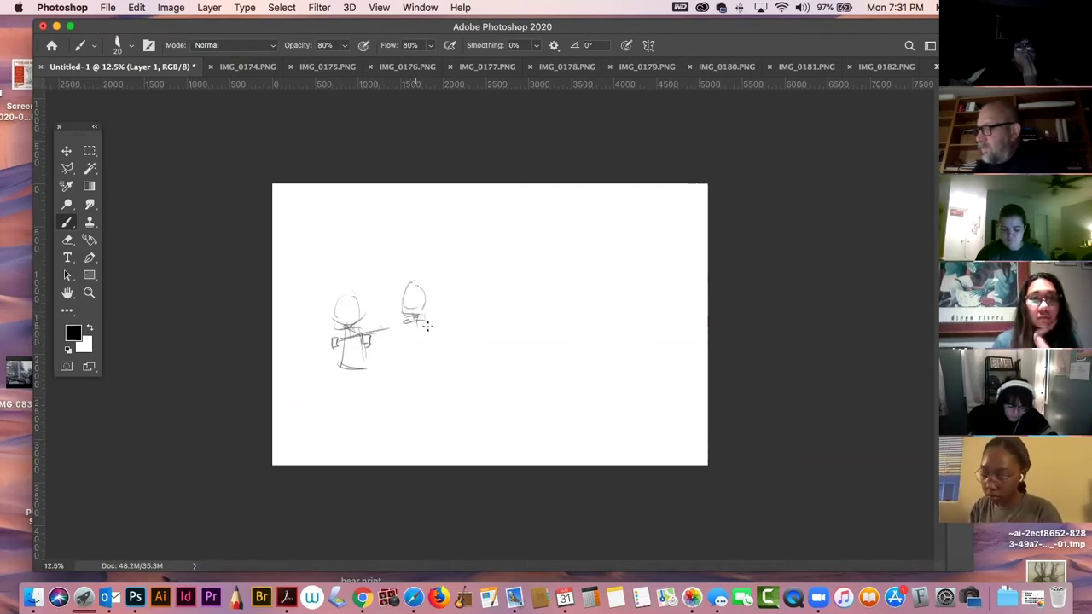
mouse_move(403, 367)
left_mouse_down()
mouse_move(430, 355)
mouse_move(428, 364)
mouse_move(432, 314)
left_mouse_up()
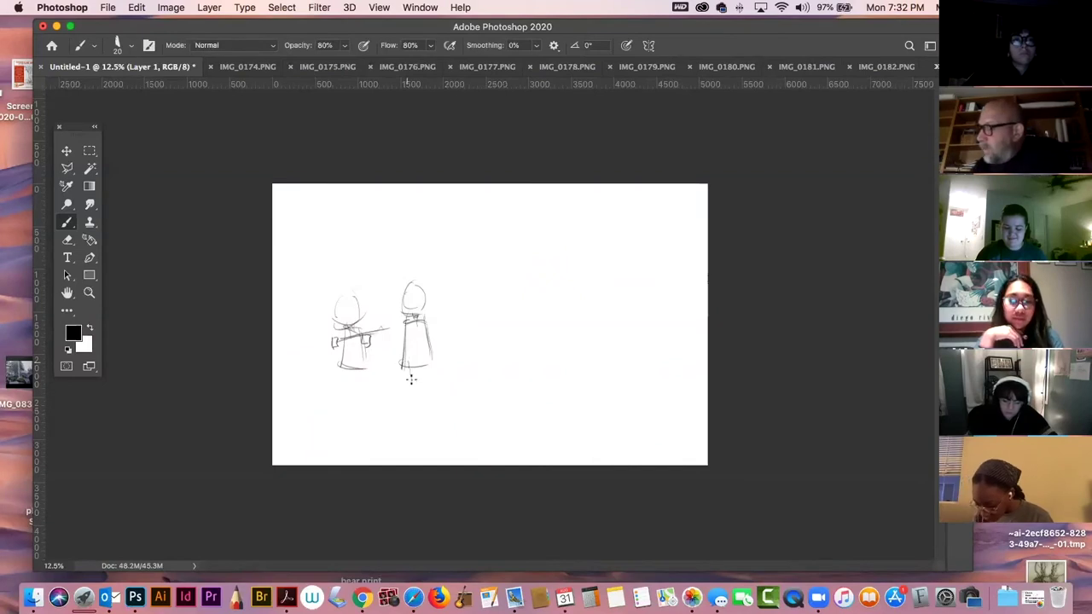
left_click_drag(433, 322, 435, 333)
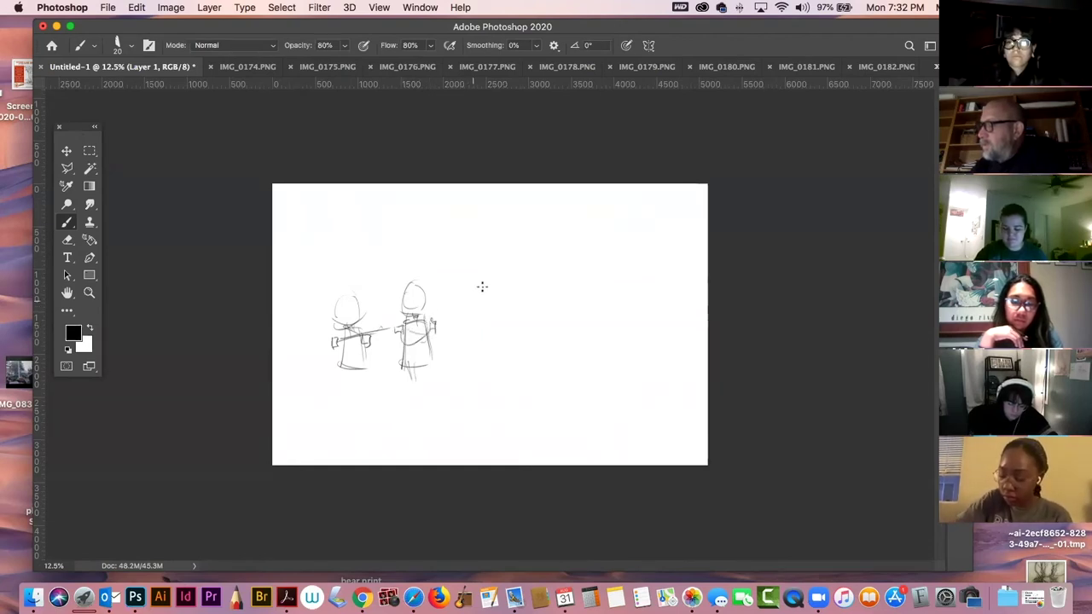
Sketch a third and a fourth small figure with oval heads and simple bodies, continuing the row beside the first two.
mouse_move(491, 284)
left_mouse_down()
mouse_move(476, 295)
mouse_move(487, 302)
mouse_move(498, 290)
mouse_move(472, 322)
mouse_move(474, 345)
left_mouse_up()
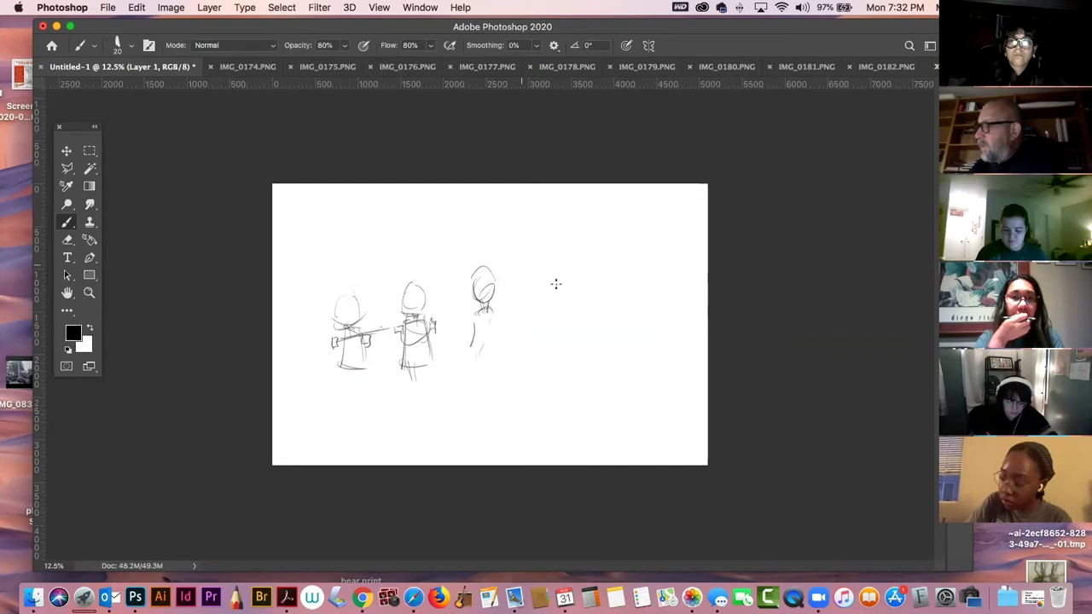
left_click_drag(535, 289, 553, 285)
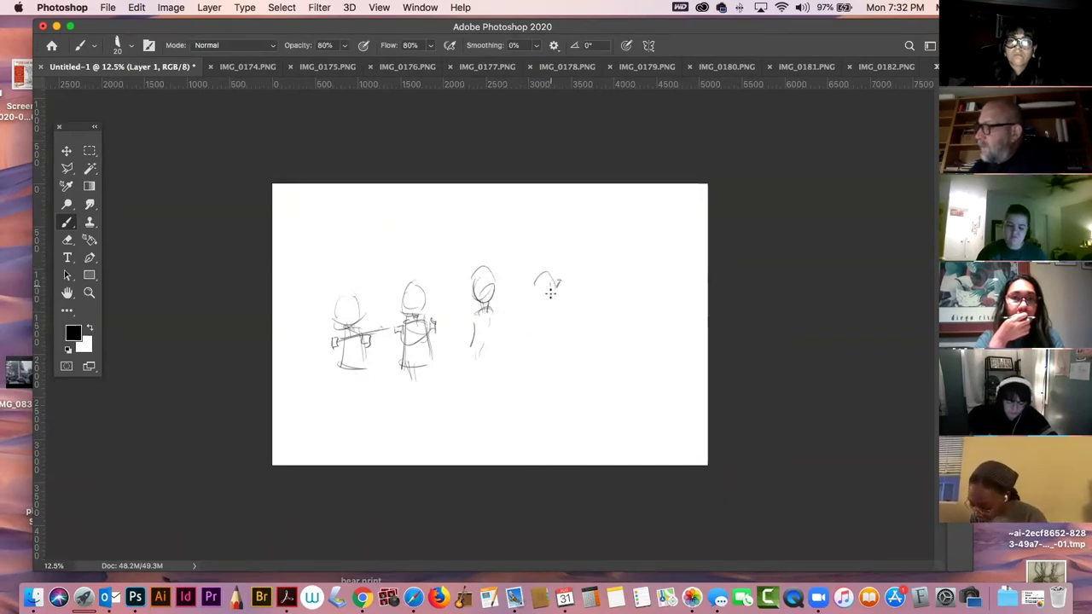
mouse_move(551, 282)
left_mouse_down()
mouse_move(529, 300)
mouse_move(555, 281)
mouse_move(550, 303)
left_mouse_up()
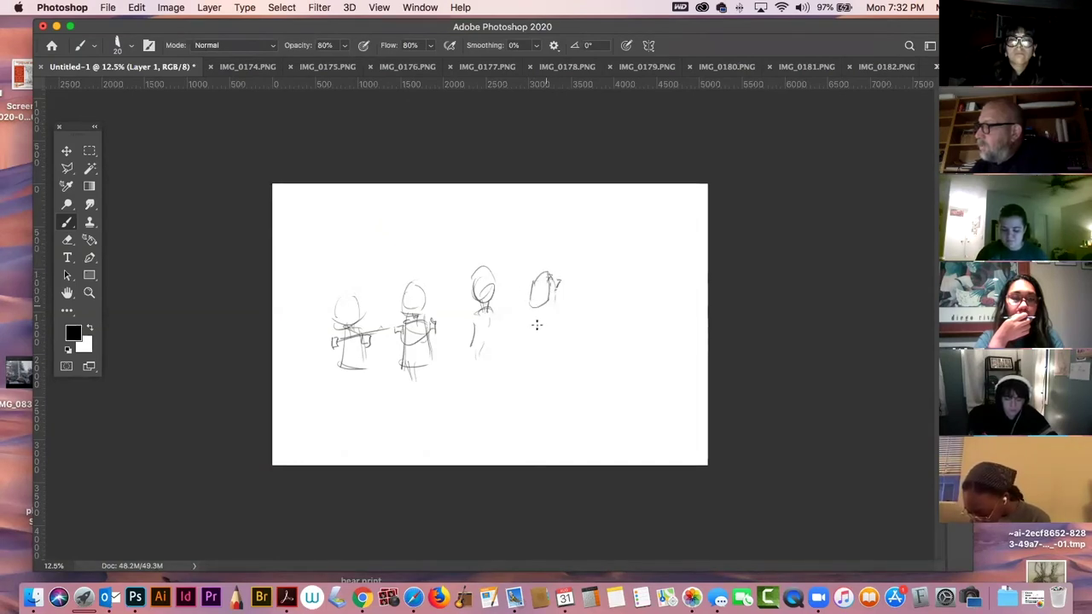
mouse_move(545, 311)
left_mouse_down()
mouse_move(533, 358)
mouse_move(554, 335)
mouse_move(532, 328)
mouse_move(528, 357)
mouse_move(560, 332)
mouse_move(559, 364)
left_mouse_up()
mouse_move(536, 324)
left_mouse_down()
mouse_move(547, 373)
mouse_move(534, 348)
mouse_move(530, 374)
mouse_move(556, 376)
left_mouse_up()
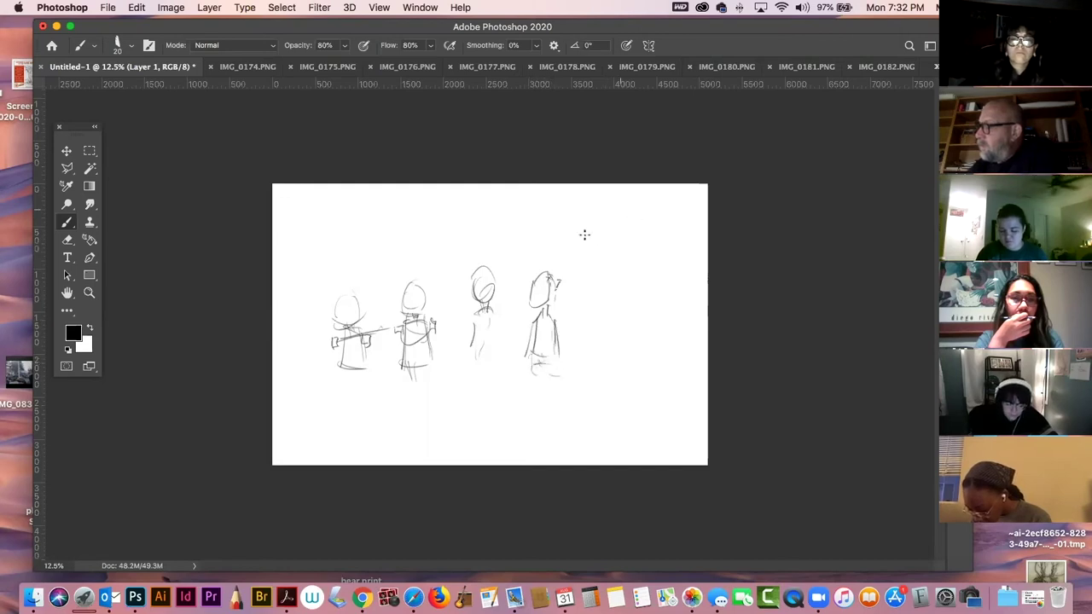
Sketch a crocodile head with a long snout and jaw above the end of the row, facing down toward the figures.
mouse_move(668, 219)
left_mouse_down()
mouse_move(585, 235)
mouse_move(611, 242)
mouse_move(645, 223)
left_mouse_up()
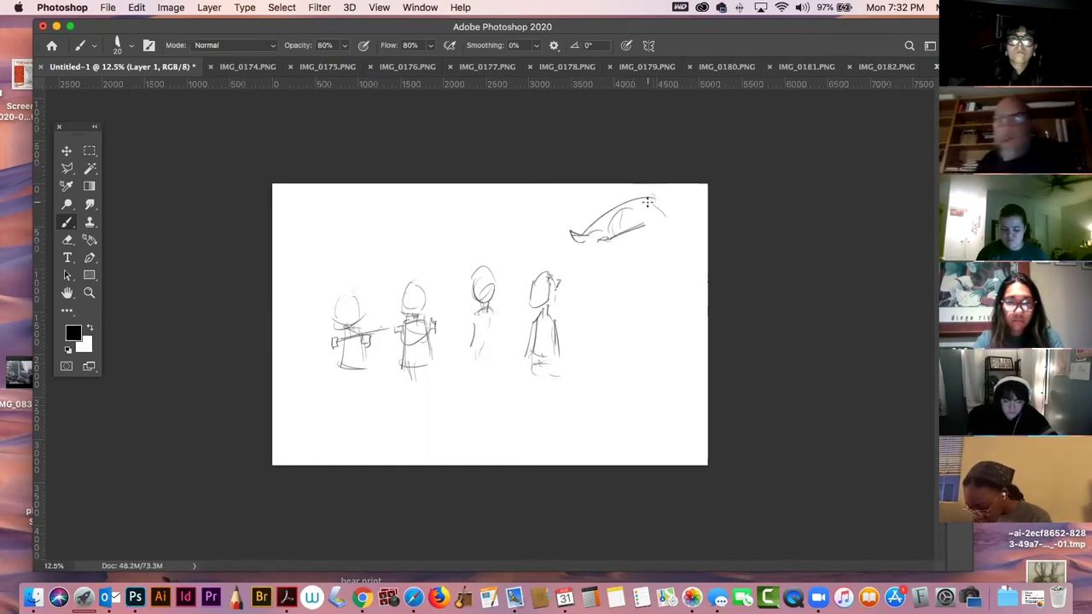
mouse_move(643, 198)
left_mouse_down()
mouse_move(651, 229)
mouse_move(631, 226)
mouse_move(673, 218)
mouse_move(668, 207)
mouse_move(616, 238)
mouse_move(655, 235)
mouse_move(628, 240)
left_mouse_up()
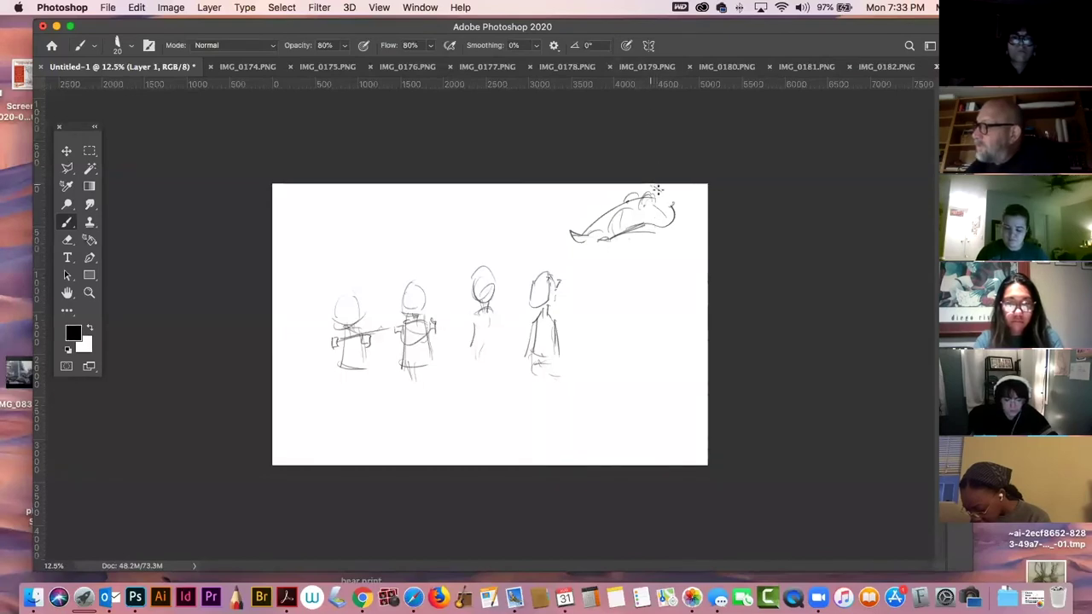
Sketch the large creature's head with its upper and lower jaw and short arms in the canvas's upper-right corner.
left_click_drag(680, 224, 676, 212)
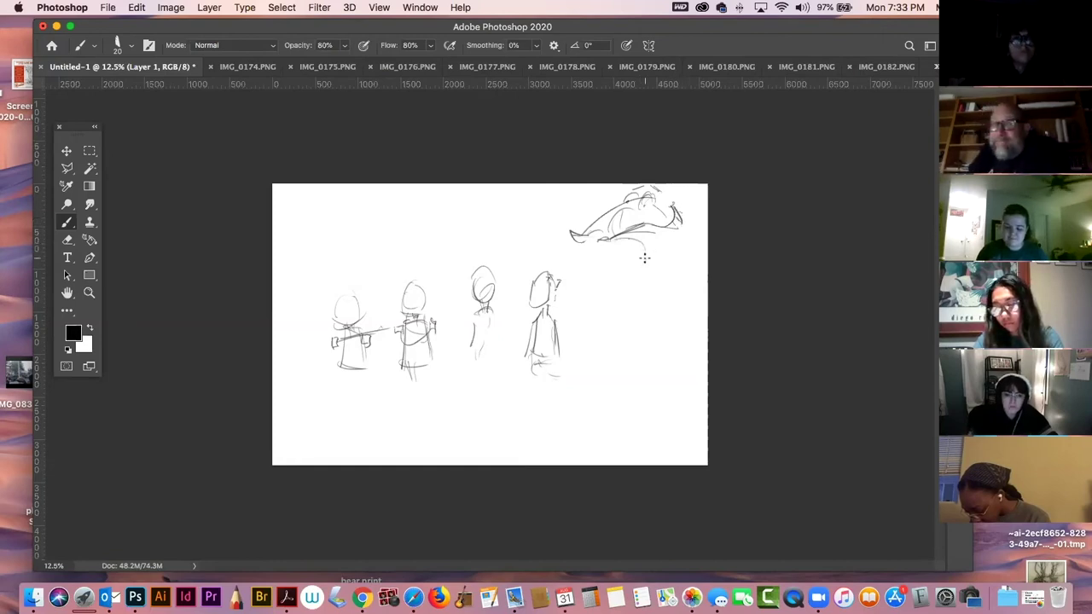
mouse_move(695, 207)
left_mouse_down()
mouse_move(691, 235)
mouse_move(640, 249)
mouse_move(624, 269)
mouse_move(593, 259)
left_mouse_up()
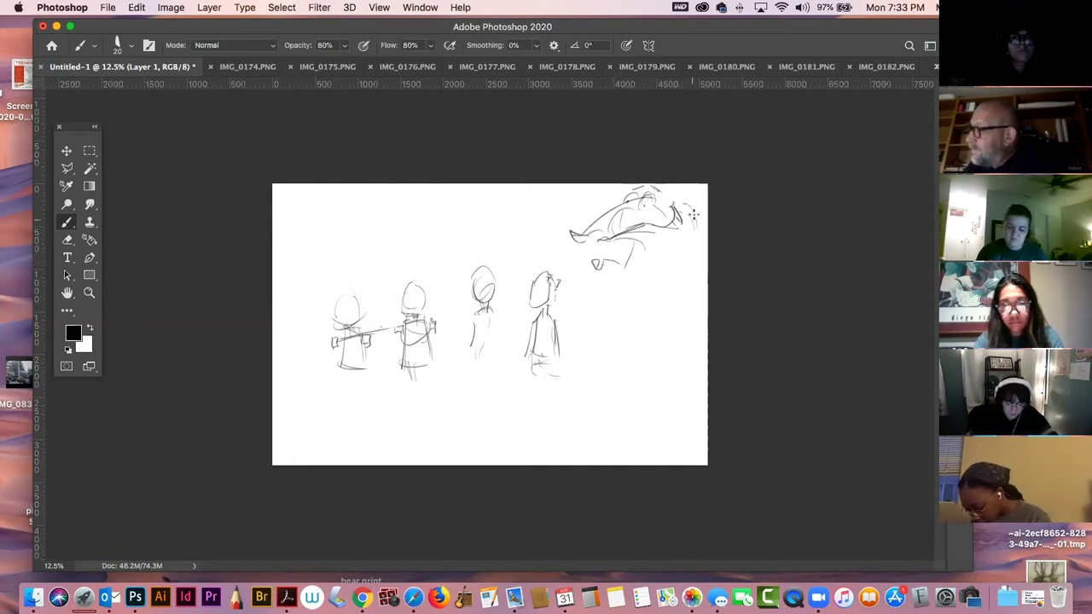
mouse_move(688, 203)
left_mouse_down()
mouse_move(703, 228)
mouse_move(693, 253)
mouse_move(703, 260)
mouse_move(635, 339)
left_mouse_up()
mouse_move(644, 224)
left_mouse_down()
mouse_move(660, 247)
mouse_move(655, 224)
mouse_move(600, 211)
mouse_move(614, 251)
left_mouse_up()
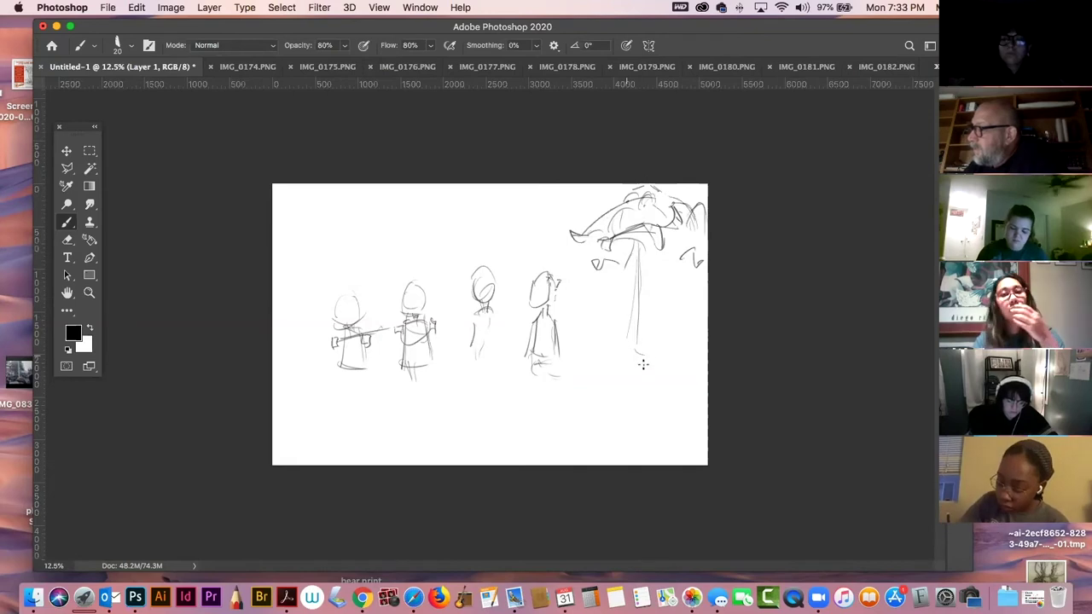
Sketch the large creature's long body and legs below its head, ending in feet near the canvas's right edge.
left_click_drag(633, 256, 622, 364)
mouse_move(643, 271)
left_mouse_down()
mouse_move(698, 266)
mouse_move(666, 354)
left_mouse_up()
mouse_move(680, 295)
left_mouse_down()
mouse_move(682, 371)
mouse_move(701, 367)
left_mouse_up()
mouse_move(702, 298)
left_mouse_down()
mouse_move(683, 381)
mouse_move(661, 393)
left_mouse_up()
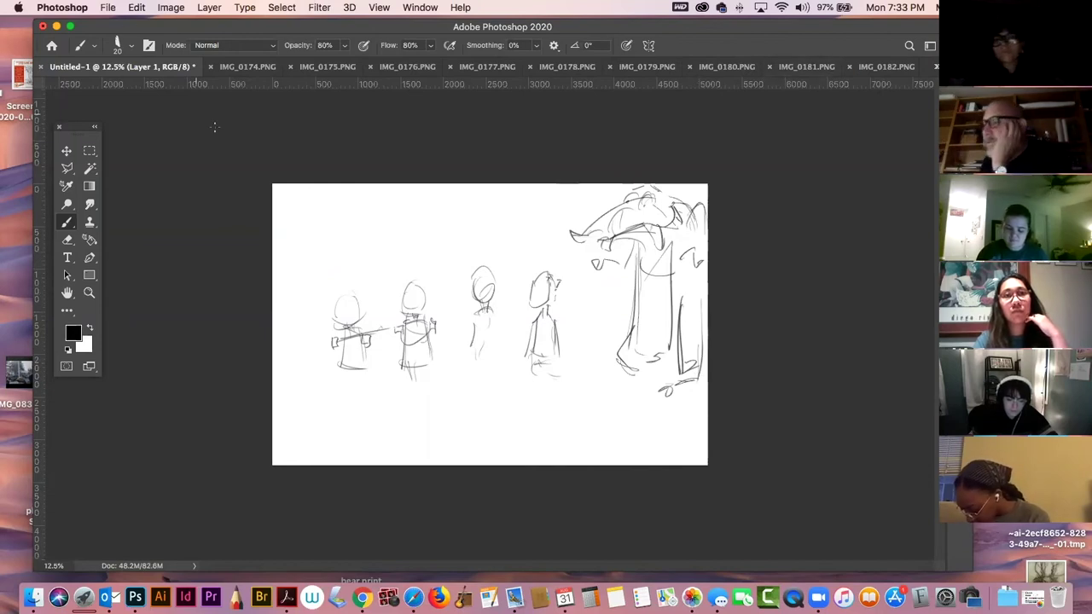
Review the storyboard sketches IMG_0174.PNG, IMG_0175.PNG and IMG_0176.PNG, closing IMG_0175.PNG and IMG_0176.PNG.
left_click(234, 70)
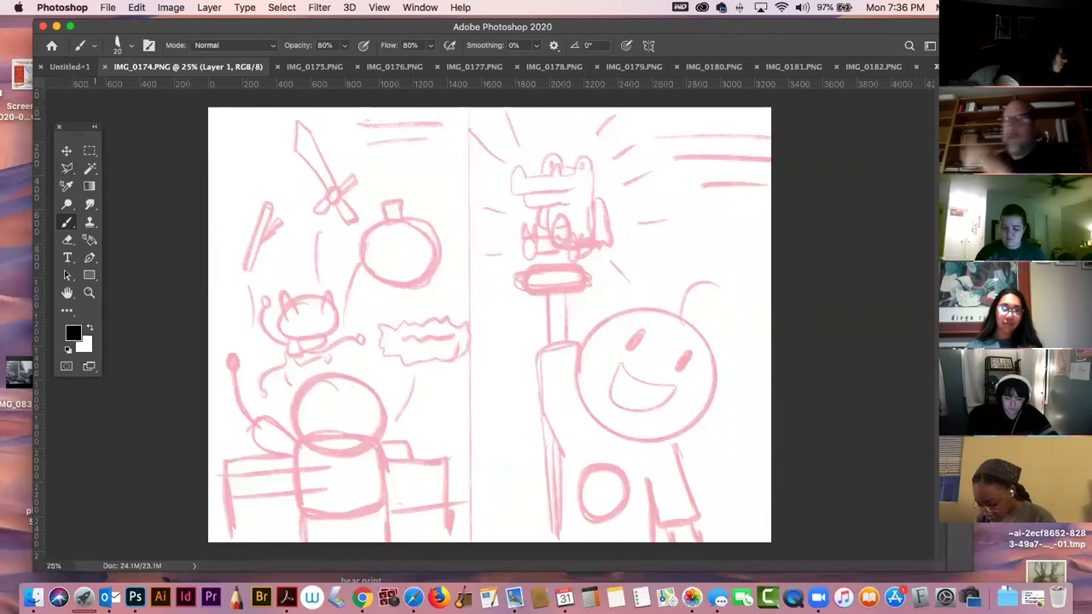
left_click(329, 65)
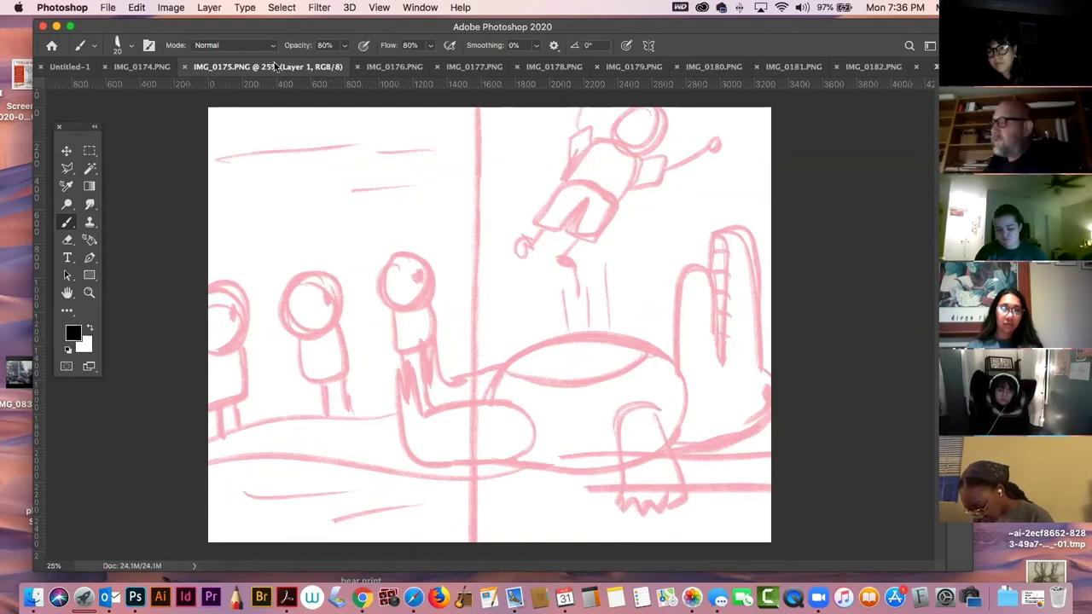
left_click(184, 67)
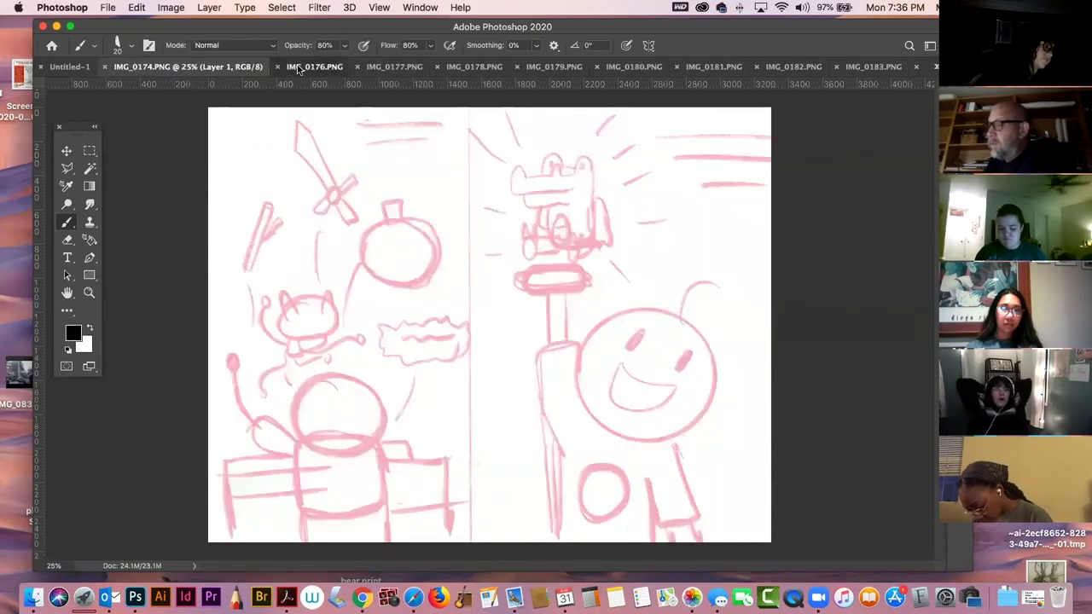
left_click(296, 68)
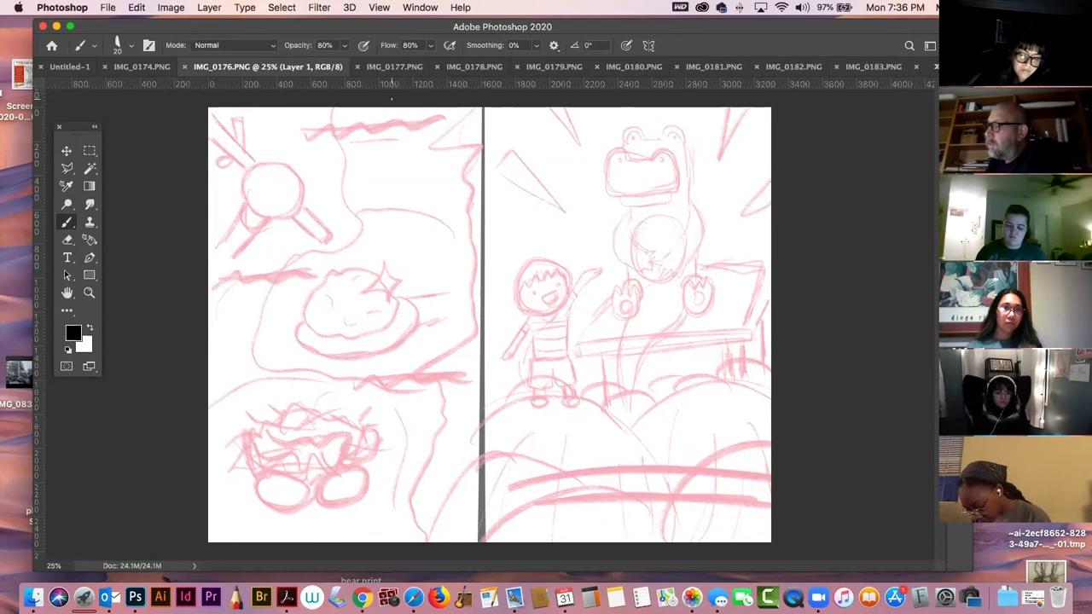
left_click(185, 68)
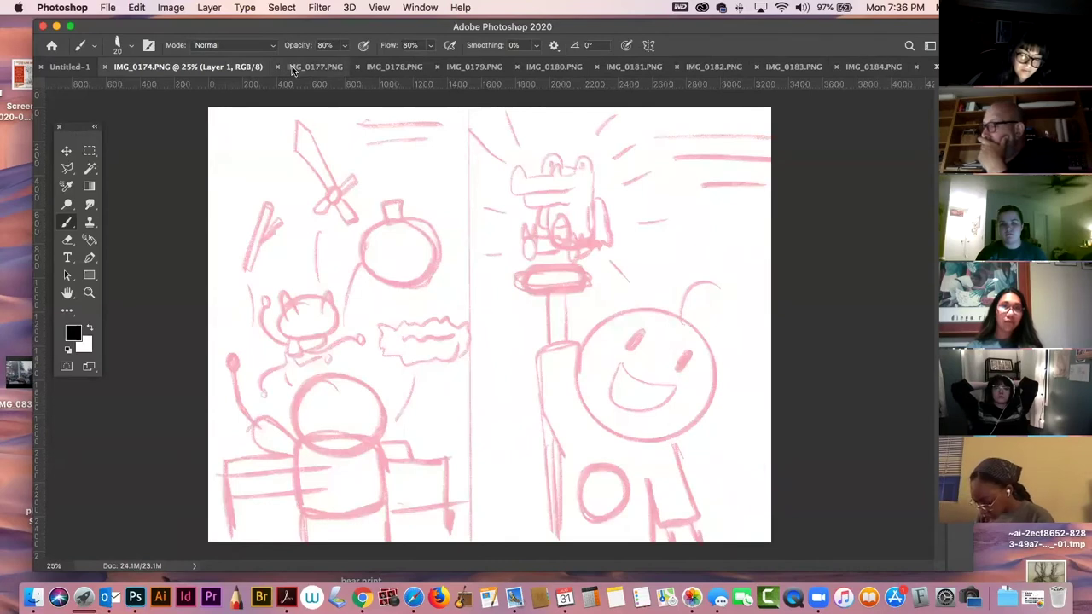
Review the sketches IMG_0177.PNG and IMG_0178.PNG, and close IMG_0178.PNG.
left_click(291, 71)
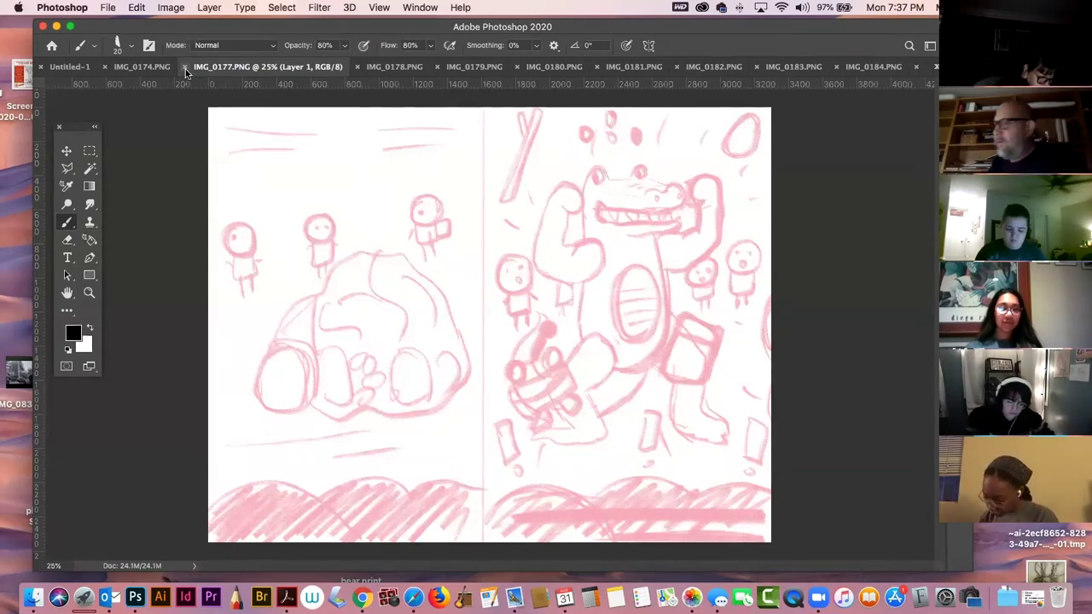
left_click(394, 68)
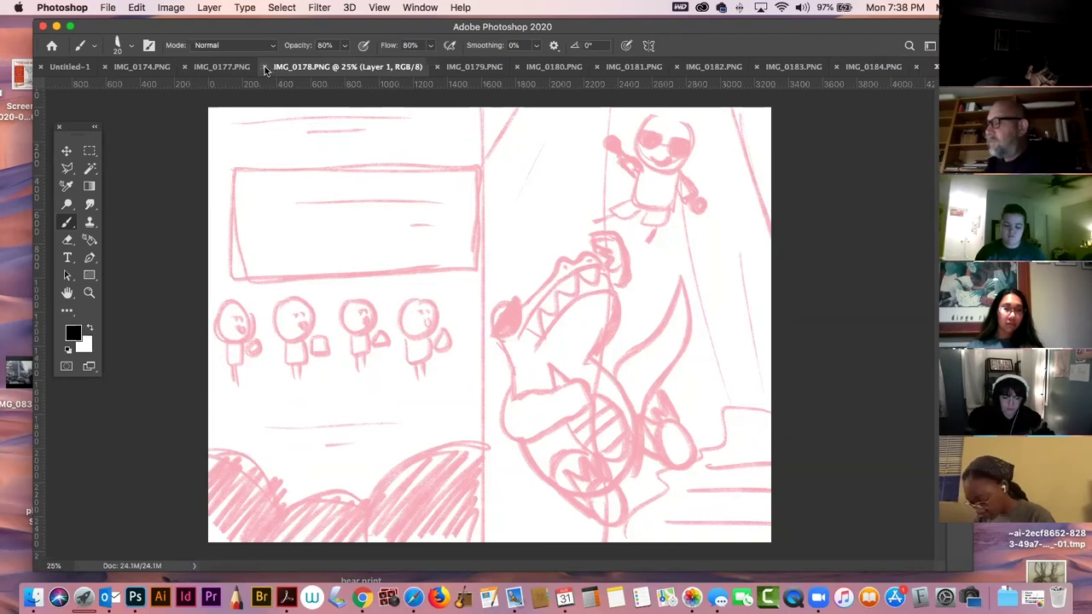
left_click(264, 67)
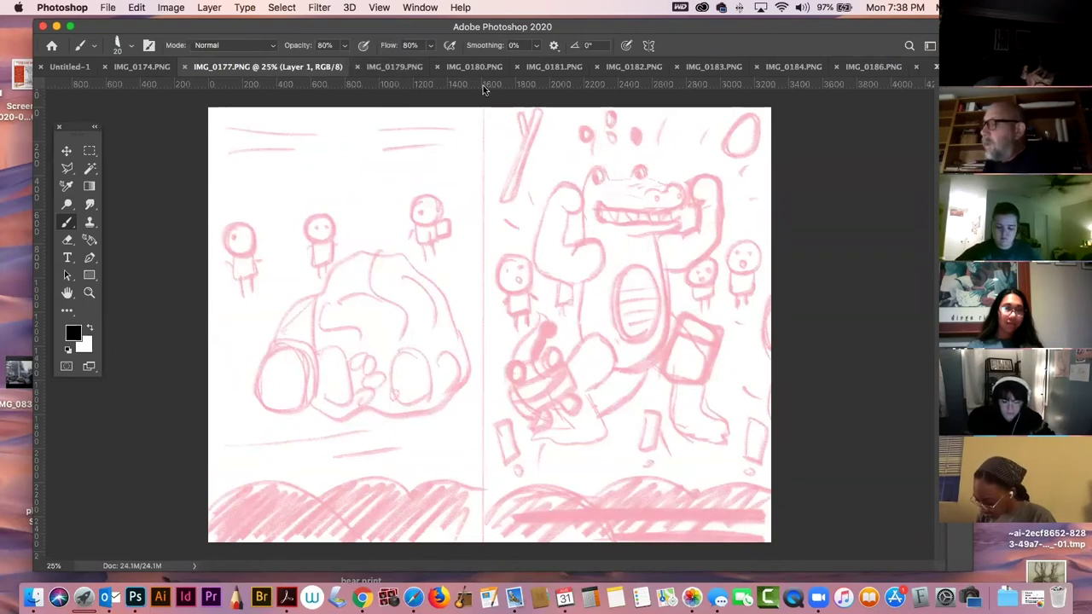
Review the sketches IMG_0179.PNG and IMG_0180.PNG, closing each one after viewing it.
left_click(404, 67)
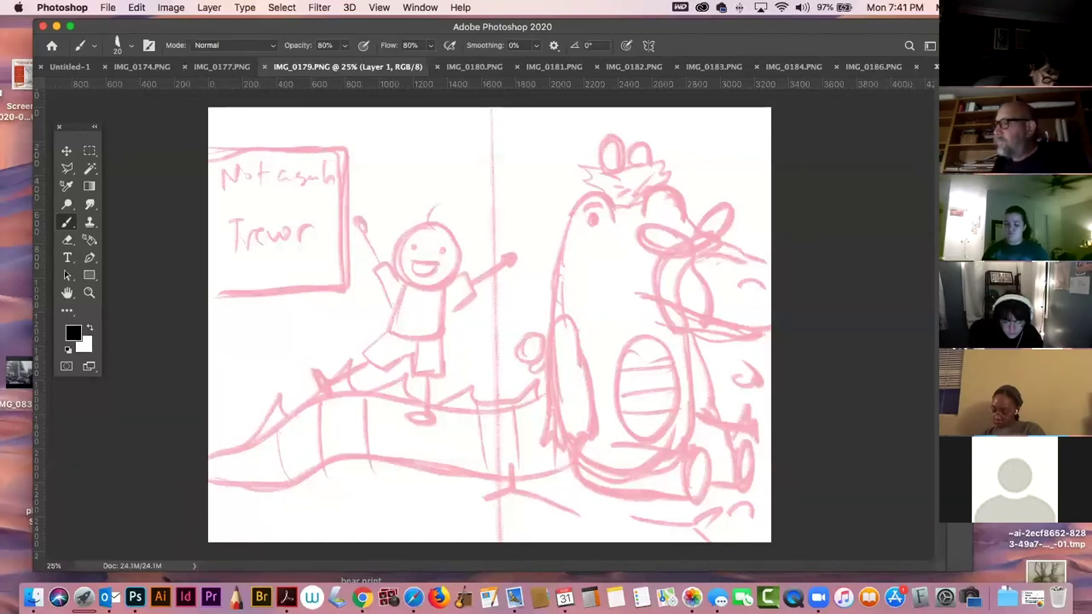
left_click(264, 67)
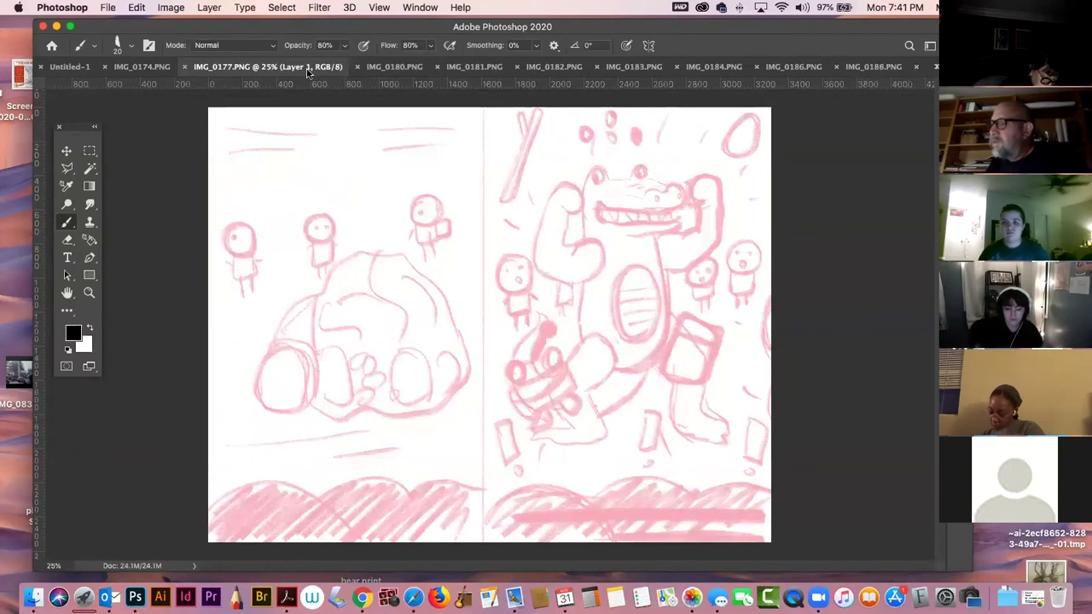
left_click(398, 67)
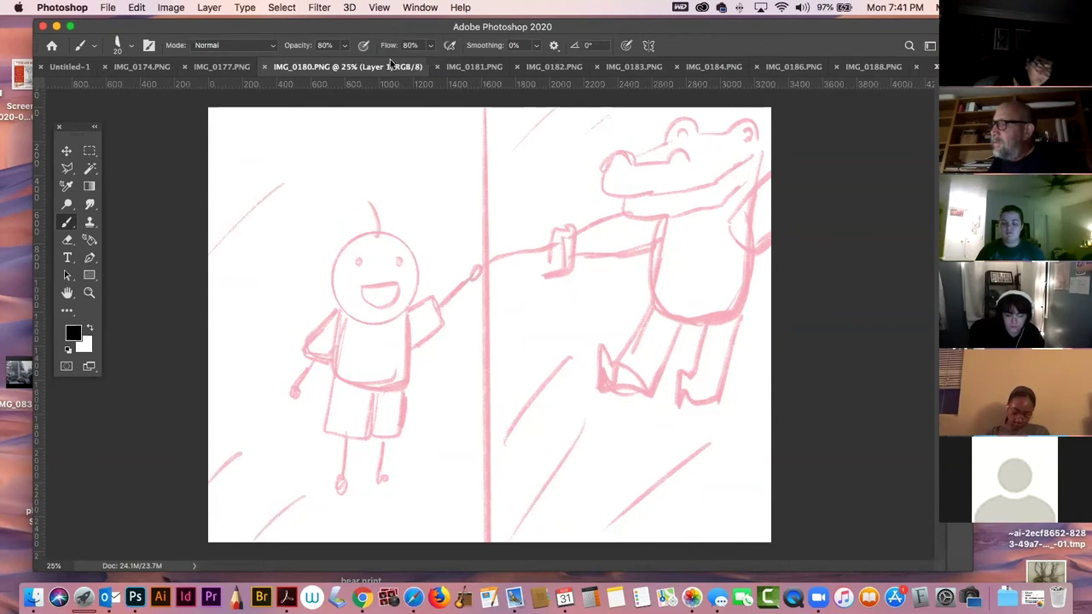
left_click(267, 66)
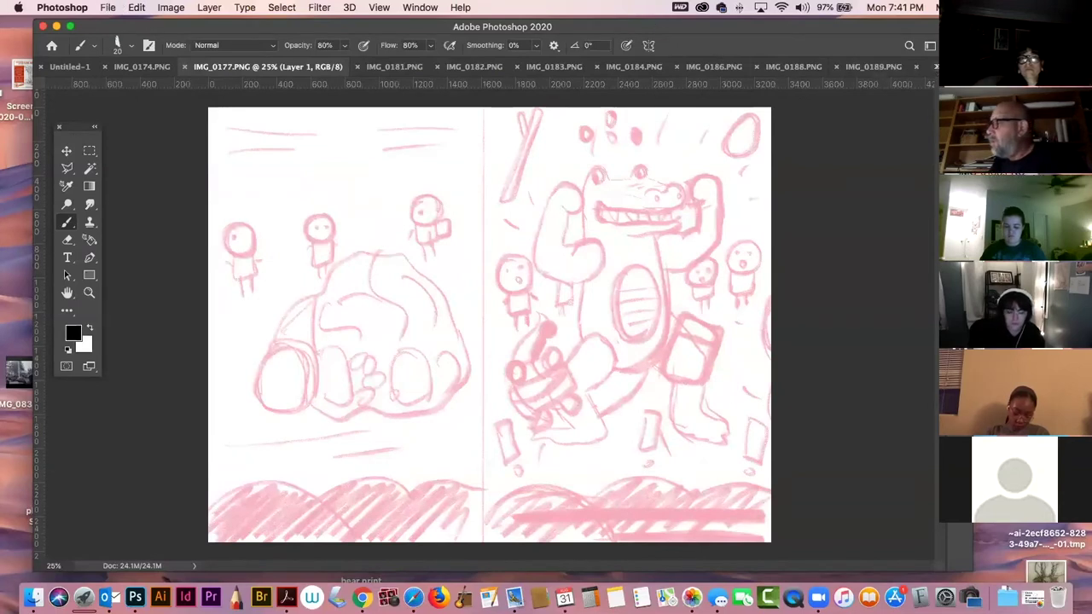
In the Untitled-1 document, hide Layer 1 and add a new blank layer above it.
left_click(70, 67)
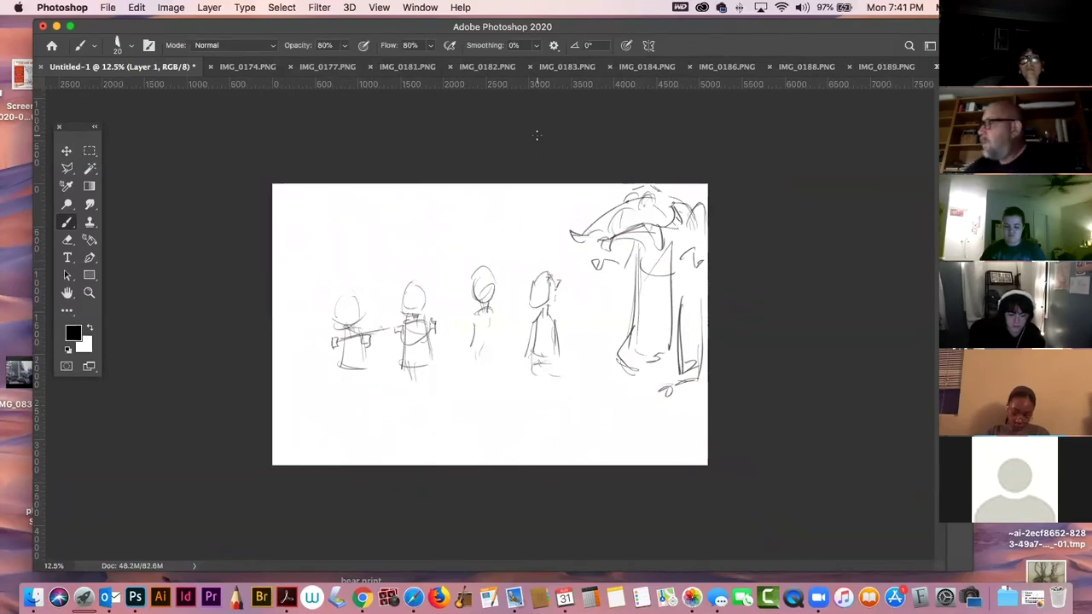
key("F7")
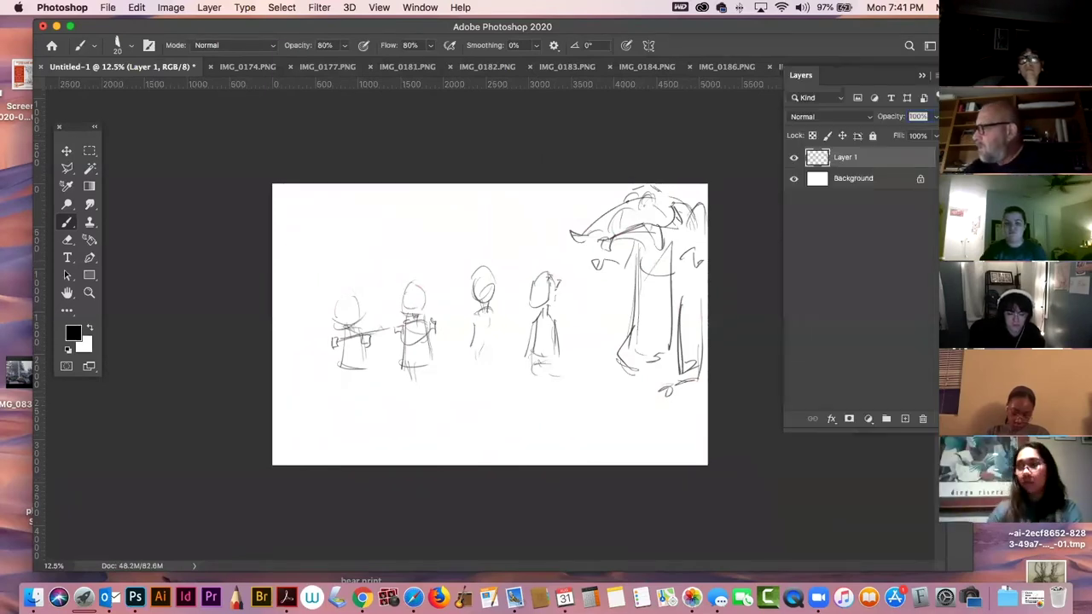
left_click(794, 157)
left_click(906, 418)
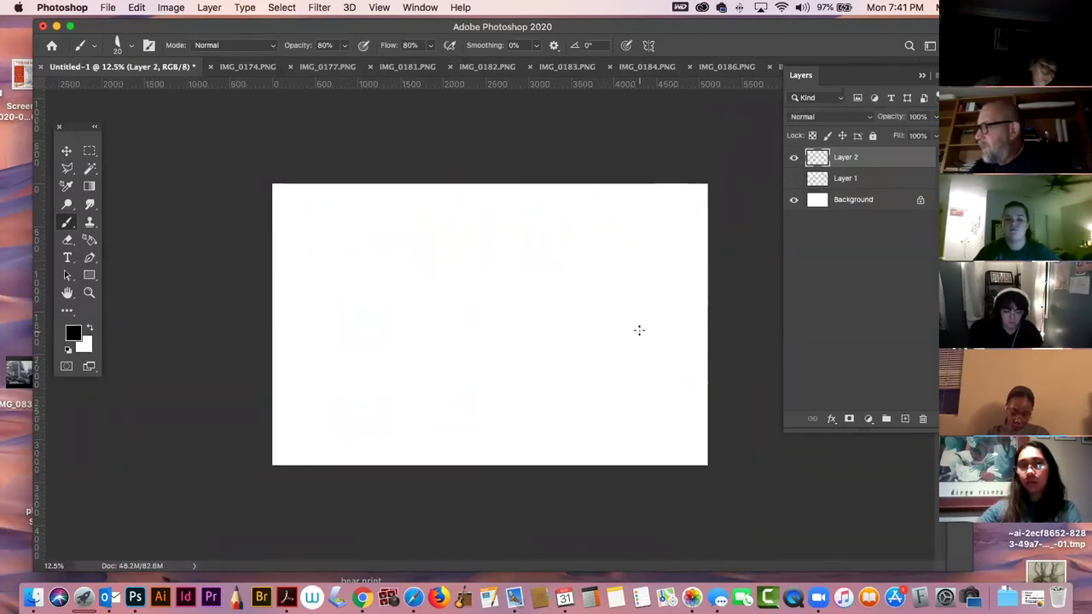
Sketch a small leaning figure with ground marks at the canvas's lower right and a long line extending leftward from it.
left_click_drag(649, 339, 629, 369)
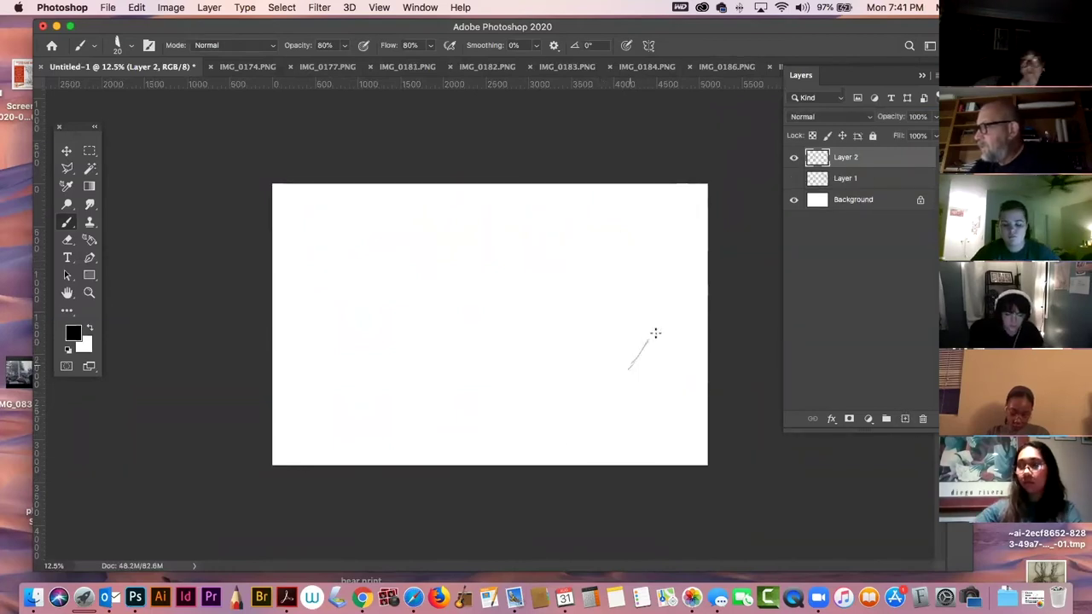
mouse_move(654, 335)
left_mouse_down()
mouse_move(648, 366)
mouse_move(646, 339)
mouse_move(608, 356)
mouse_move(662, 325)
left_mouse_up()
mouse_move(629, 367)
left_mouse_down()
mouse_move(648, 368)
mouse_move(626, 379)
mouse_move(631, 365)
mouse_move(616, 386)
mouse_move(642, 368)
mouse_move(629, 386)
mouse_move(666, 385)
left_mouse_up()
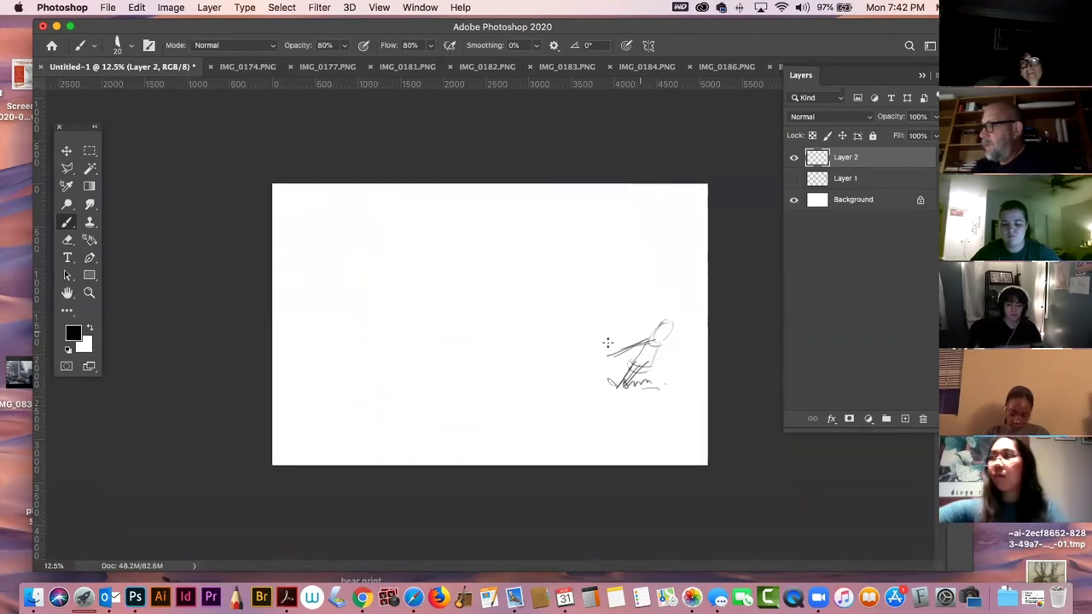
left_click_drag(526, 352, 648, 329)
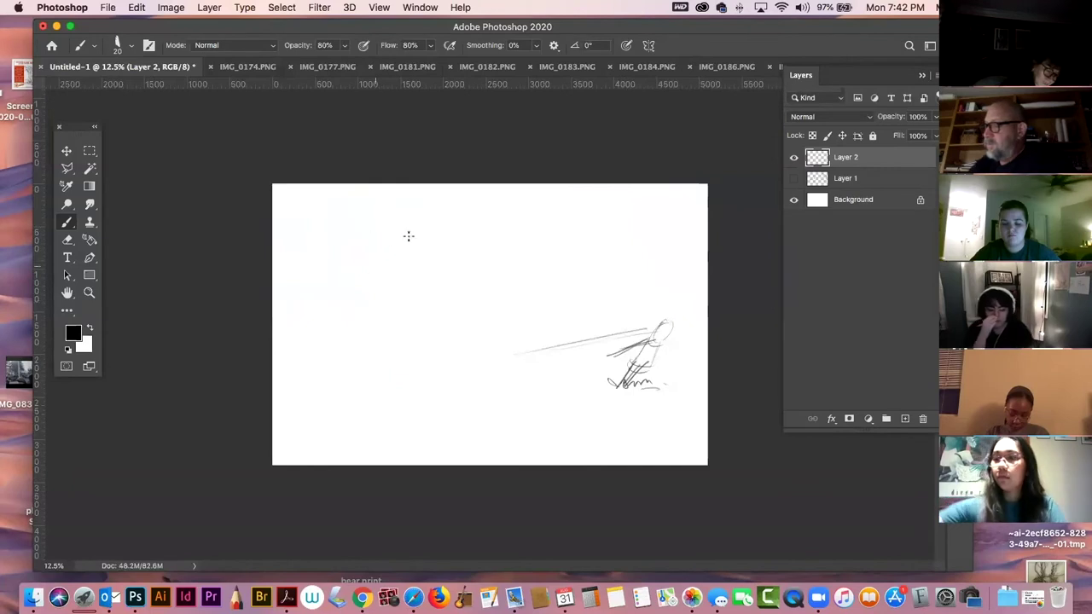
Sketch a large rounded form at the canvas's upper left with long diagonal lines running down to the small figure.
mouse_move(414, 249)
left_mouse_down()
mouse_move(356, 259)
mouse_move(328, 278)
mouse_move(417, 247)
mouse_move(384, 257)
mouse_move(455, 334)
left_mouse_up()
mouse_move(376, 242)
left_mouse_down()
mouse_move(480, 365)
mouse_move(507, 346)
left_mouse_up()
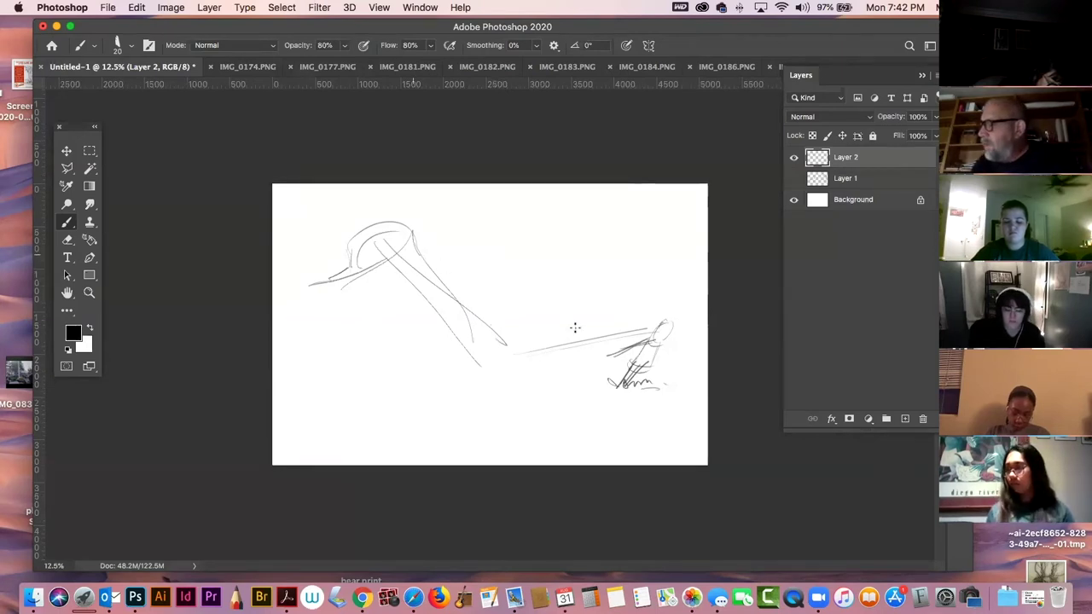
left_click_drag(452, 286, 648, 337)
left_click_drag(411, 254, 689, 360)
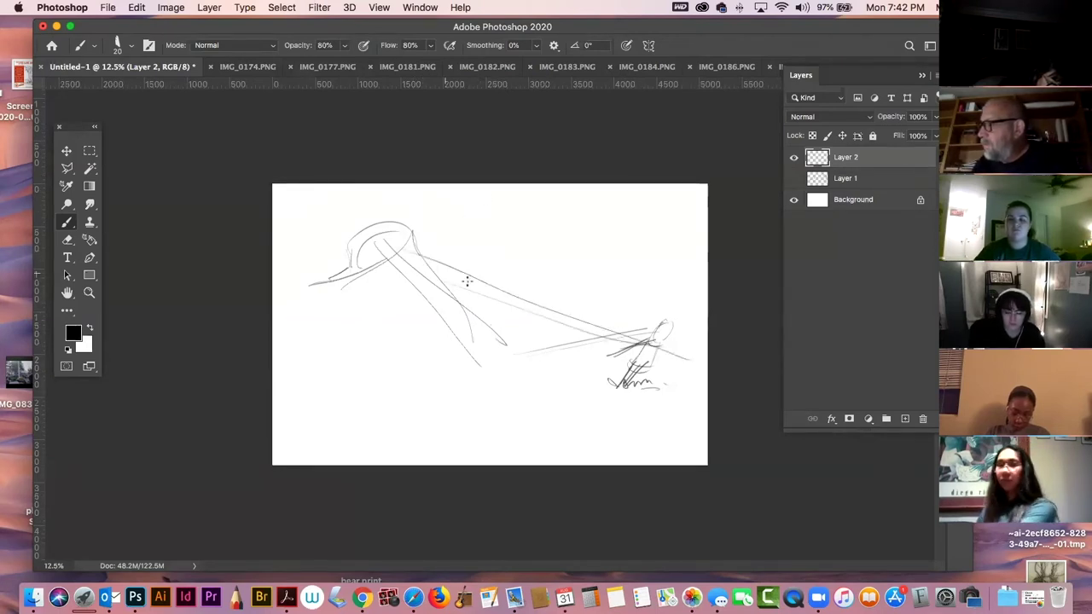
Add a sign lettered "BUS STOP" on a post, a small shape left of centre, and two horizontal ground lines across the scene.
mouse_move(611, 329)
left_mouse_down()
mouse_move(640, 343)
mouse_move(670, 325)
left_mouse_up()
left_click_drag(601, 227, 600, 311)
mouse_move(578, 199)
left_mouse_down()
mouse_move(644, 199)
mouse_move(633, 243)
mouse_move(590, 248)
mouse_move(633, 245)
mouse_move(611, 222)
mouse_move(623, 210)
mouse_move(618, 229)
mouse_move(634, 220)
left_mouse_up()
mouse_move(460, 345)
left_mouse_down()
mouse_move(416, 349)
mouse_move(392, 370)
mouse_move(454, 364)
left_mouse_up()
mouse_move(282, 395)
left_mouse_down()
mouse_move(690, 399)
mouse_move(310, 411)
left_mouse_up()
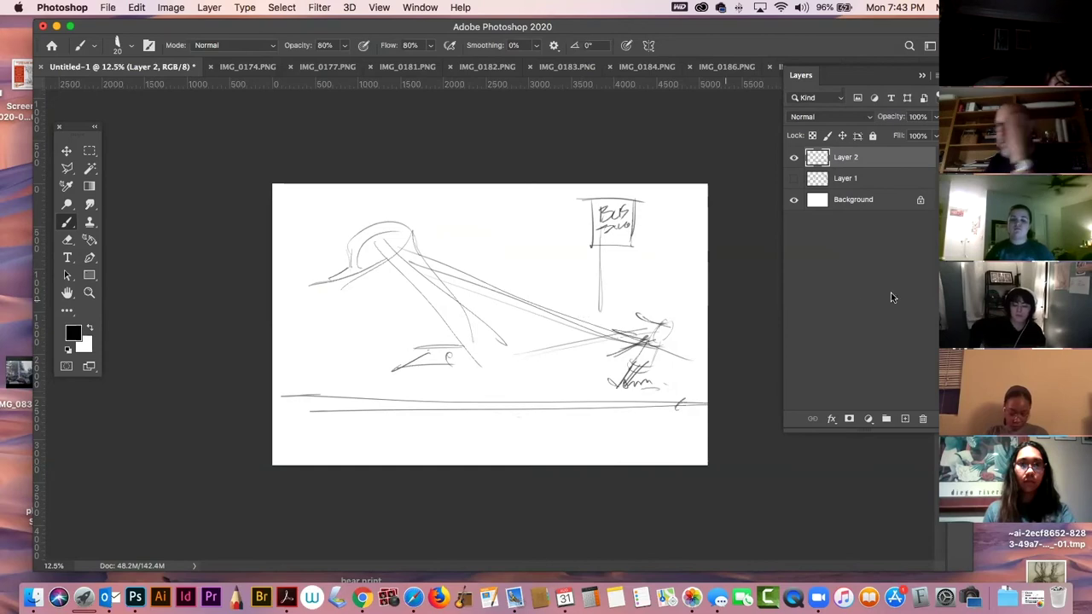
Review the sketches IMG_0174.PNG, IMG_0177.PNG and IMG_0181.PNG, and close IMG_0181.PNG.
left_click(249, 66)
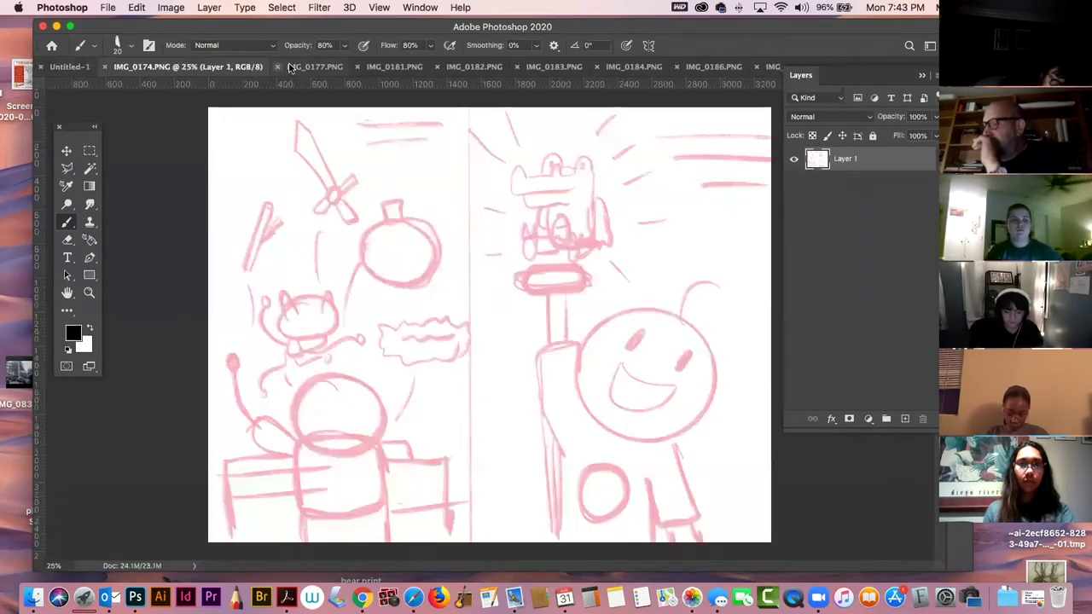
left_click(304, 68)
left_click(398, 67)
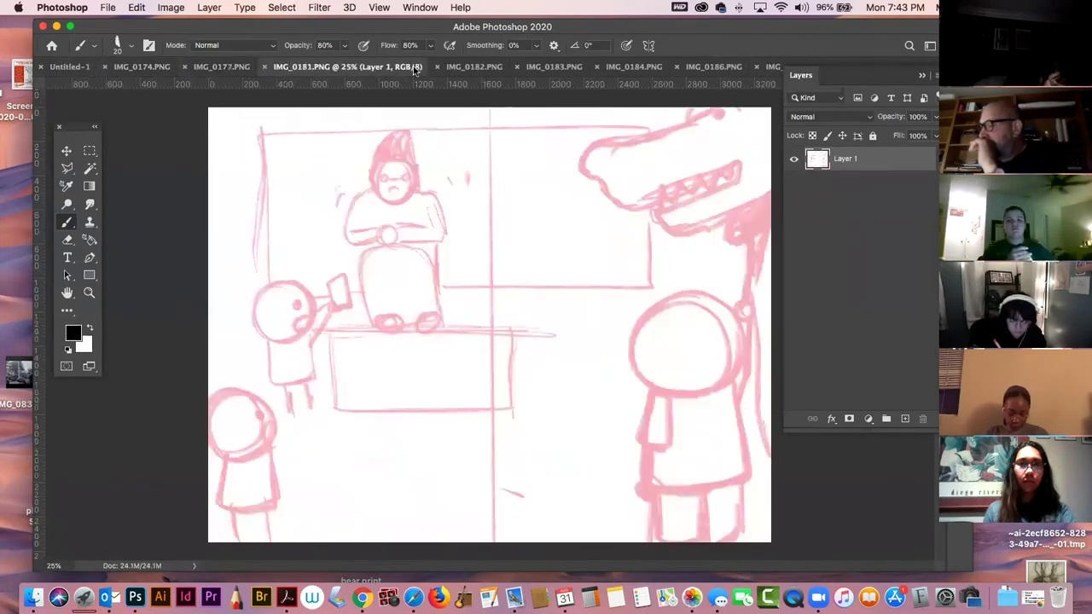
left_click(243, 67)
left_click(391, 68)
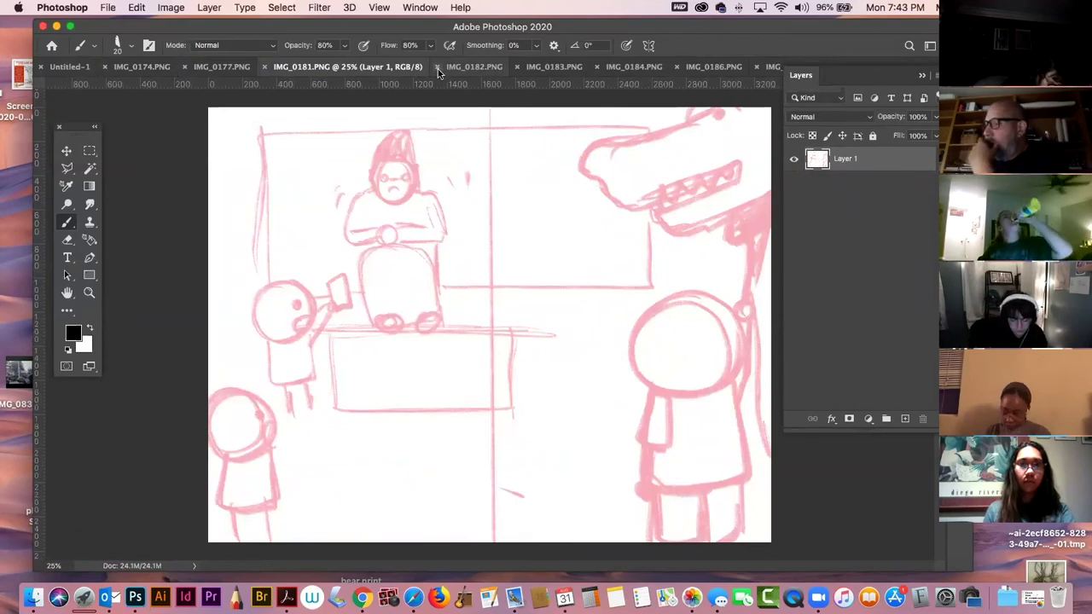
left_click(266, 68)
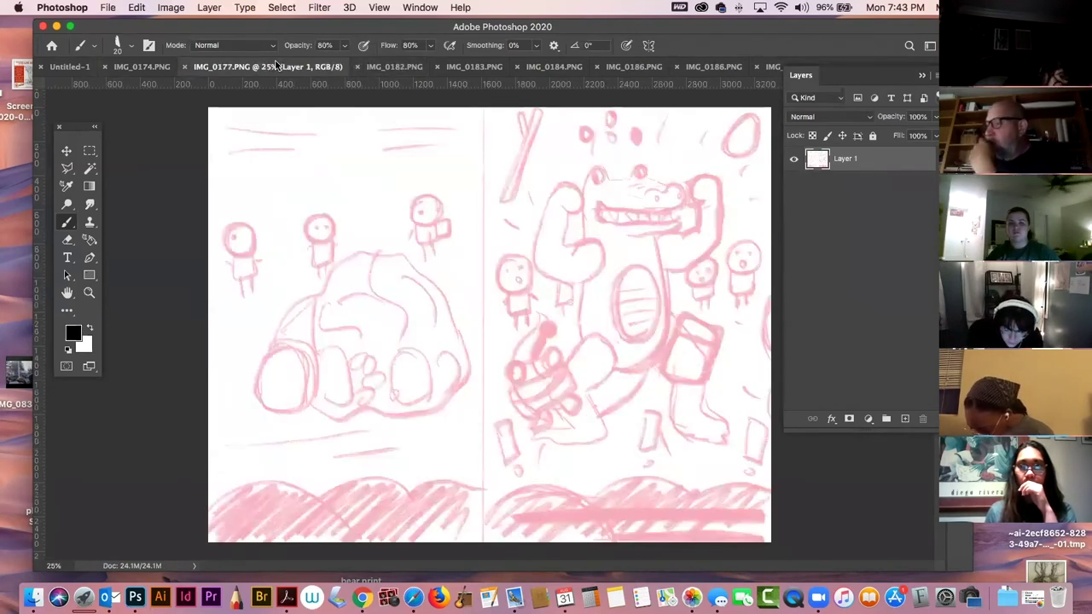
Review the sketches IMG_0182.PNG and IMG_0183.PNG, and close IMG_0183.PNG.
left_click(382, 72)
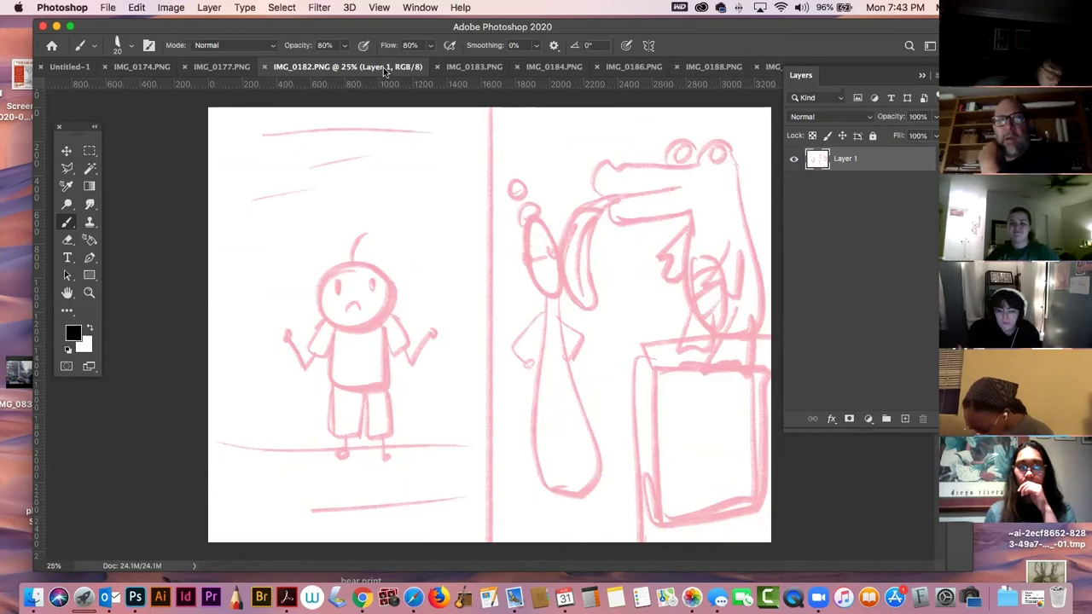
left_click(476, 67)
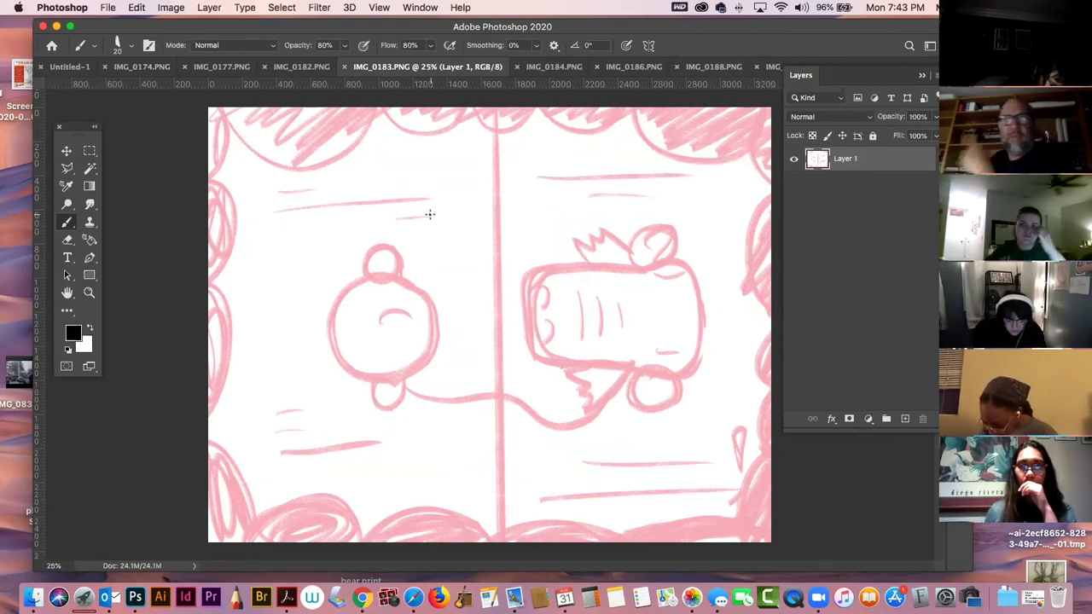
left_click(345, 68)
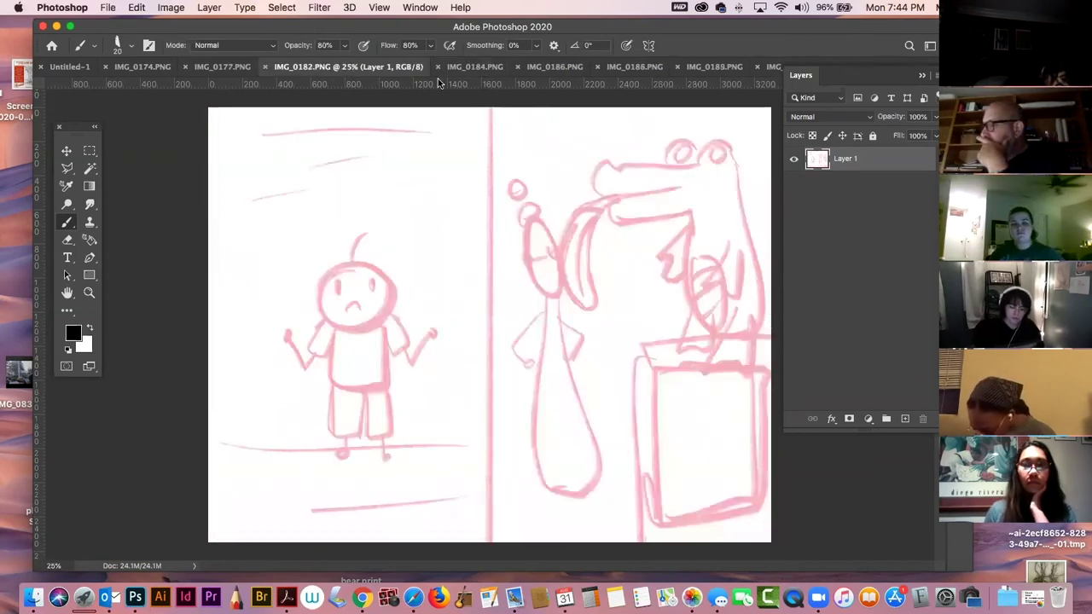
View the storyboard sketches IMG_0184.PNG, IMG_0186.PNG and IMG_0188.PNG one after another.
left_click(483, 67)
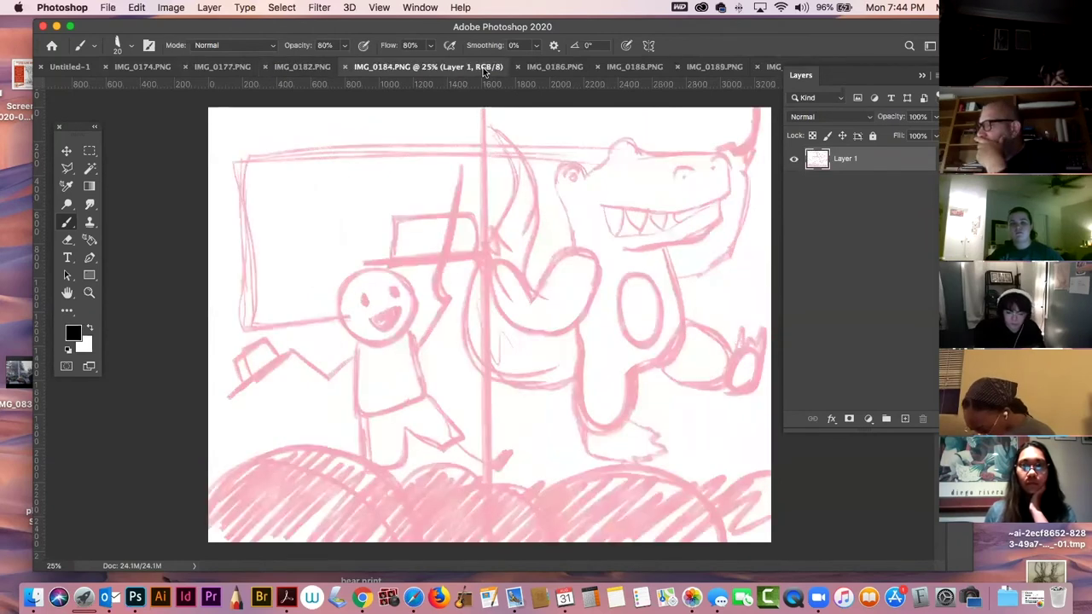
left_click(553, 67)
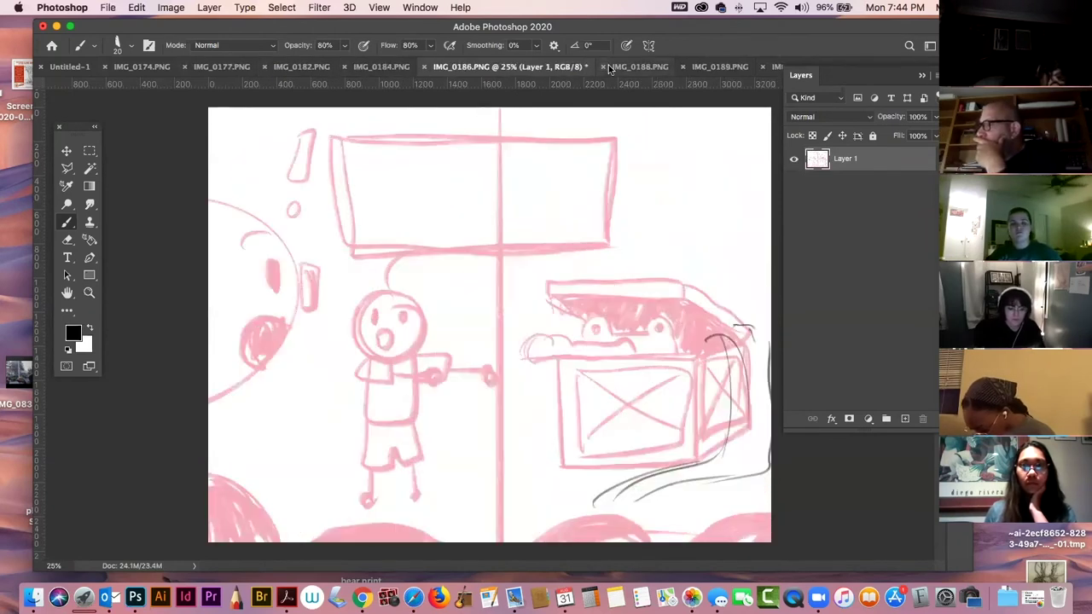
left_click(633, 68)
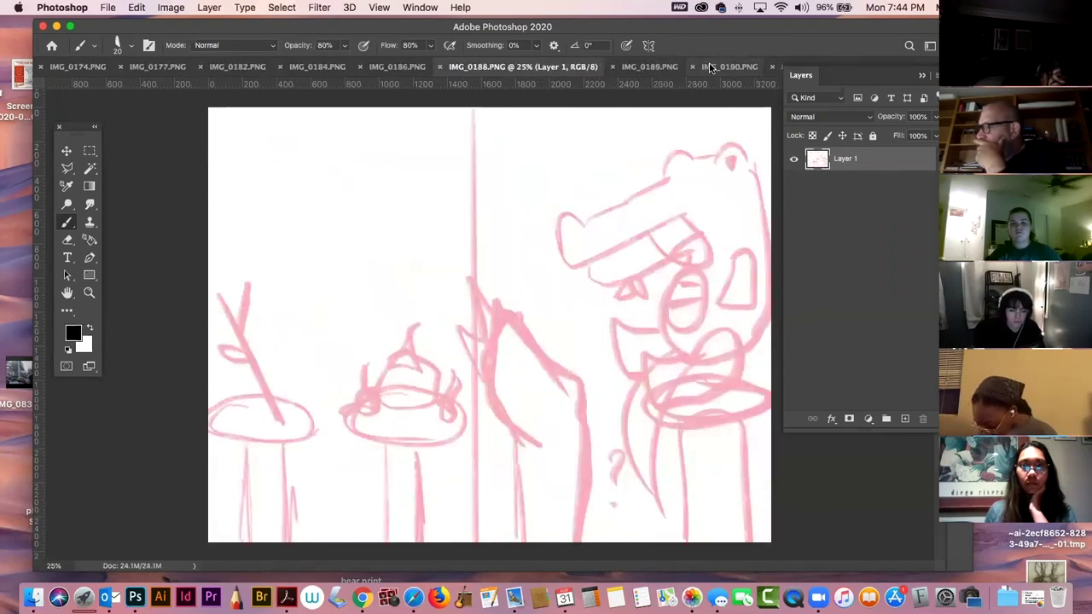
Review the storyboard sketch IMG_0190.PNG, and close both IMG_0190.PNG and IMG_0188.PNG.
left_click(710, 67)
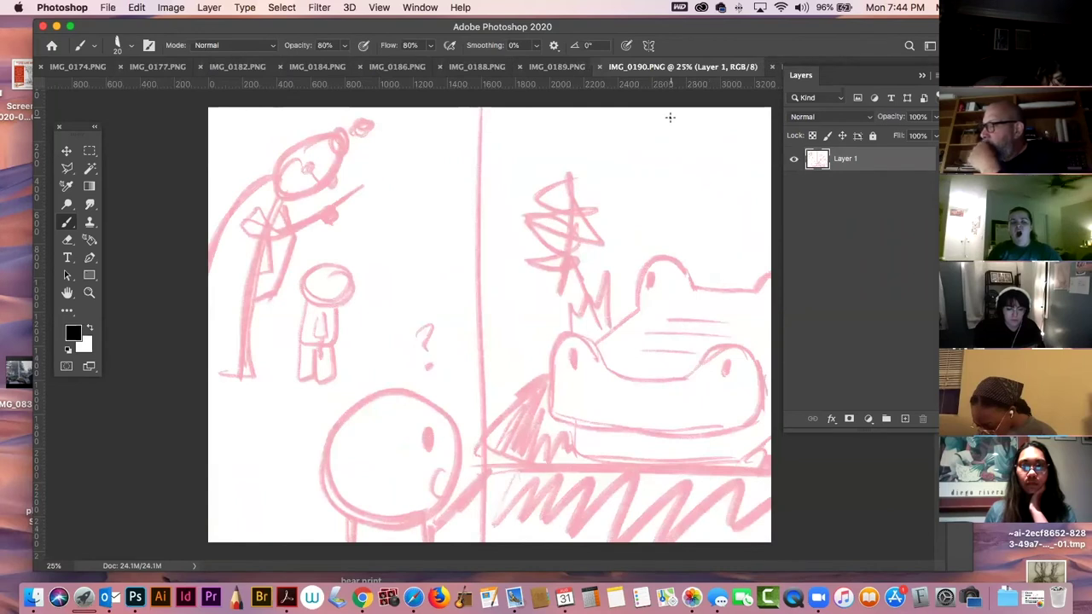
left_click(599, 66)
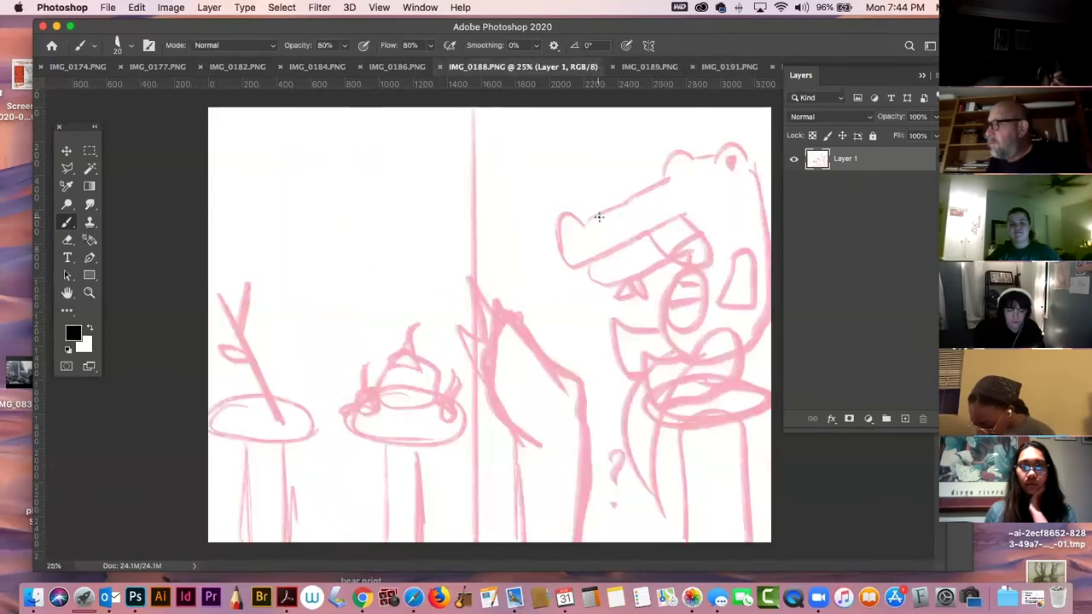
left_click(440, 67)
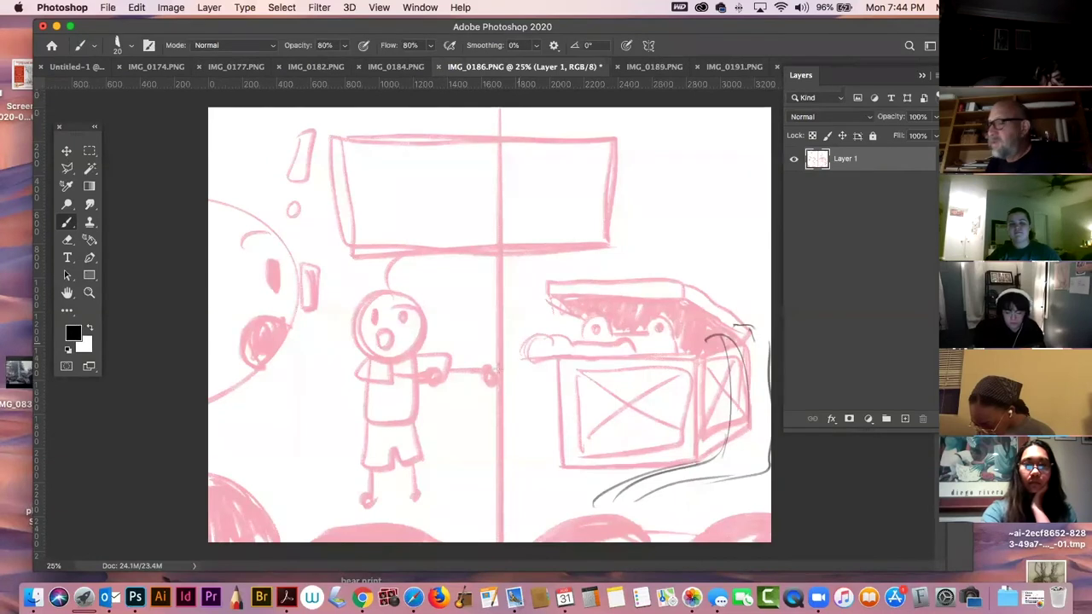
Look back over the bus stop sketch in Untitled-1 and the storyboard sketches IMG_0174.PNG, IMG_0177.PNG, IMG_0182.PNG, IMG_0184.PNG and IMG_0186.PNG.
left_click(73, 66)
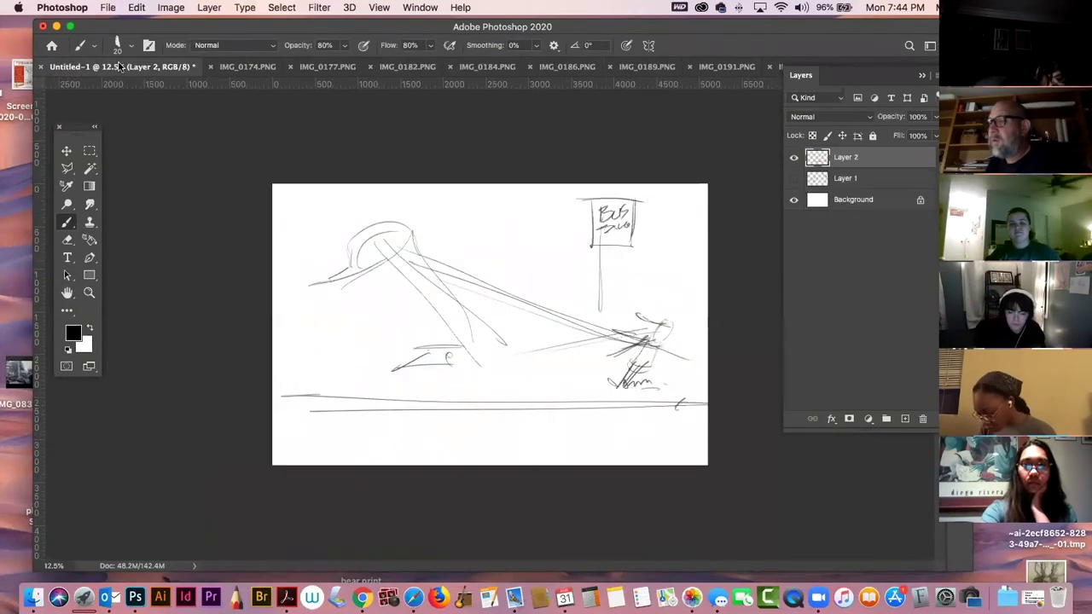
left_click(249, 68)
left_click(329, 68)
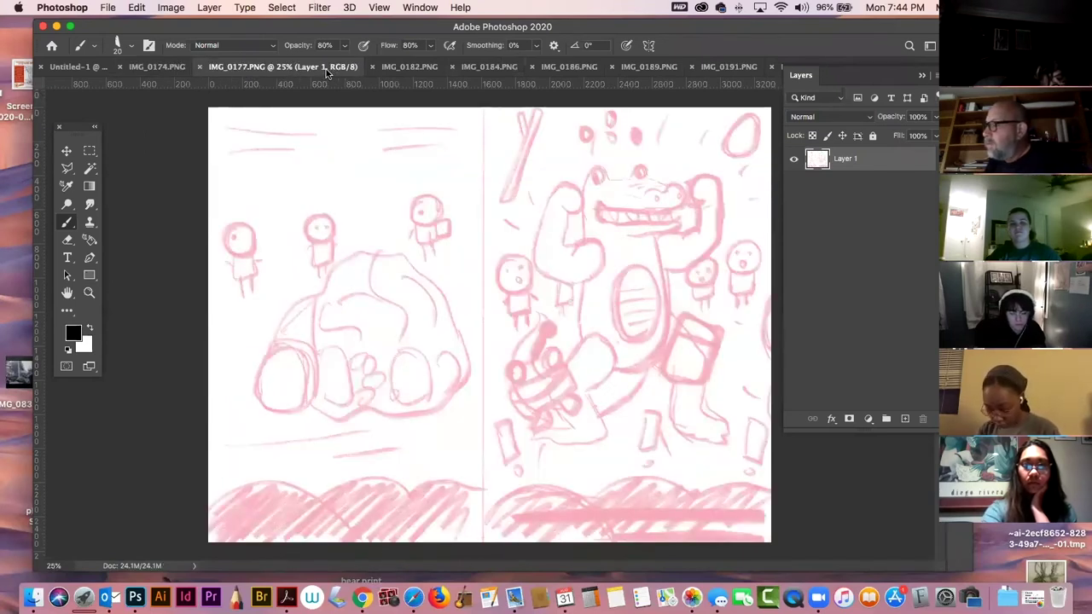
left_click(401, 65)
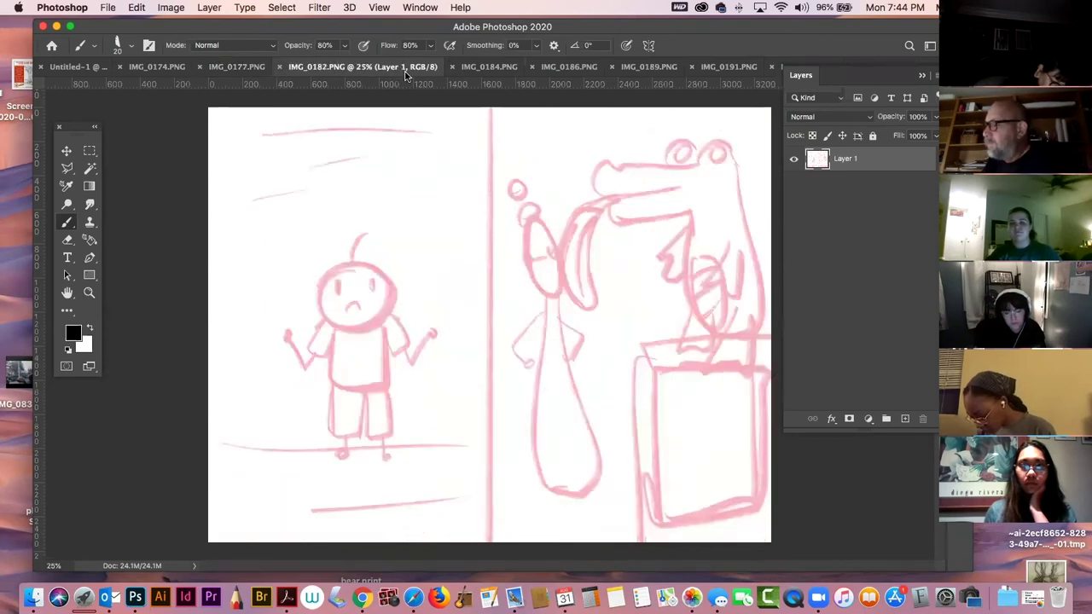
left_click(478, 67)
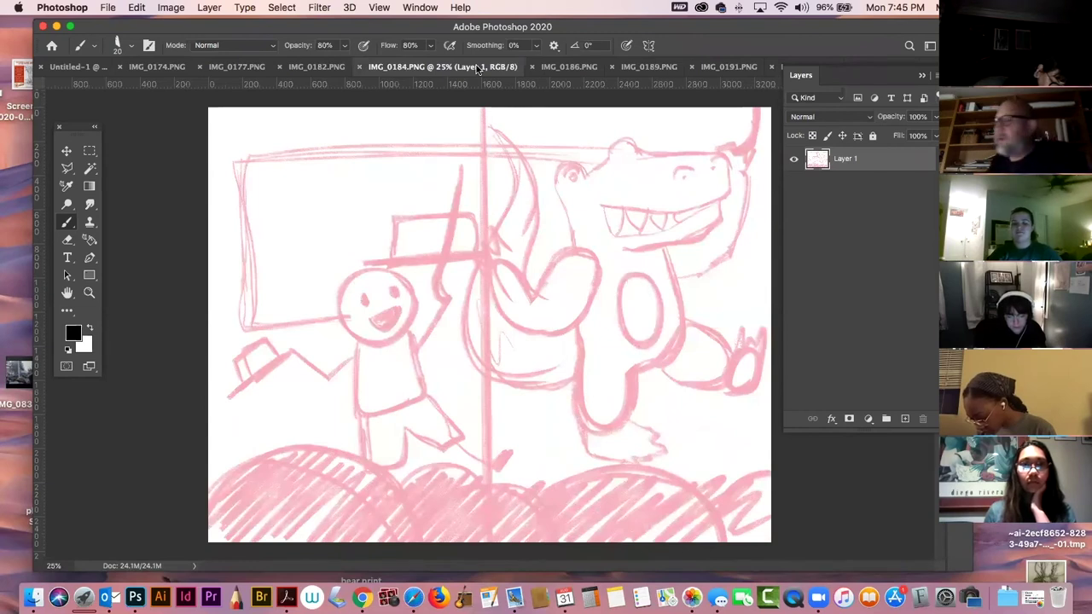
left_click(563, 68)
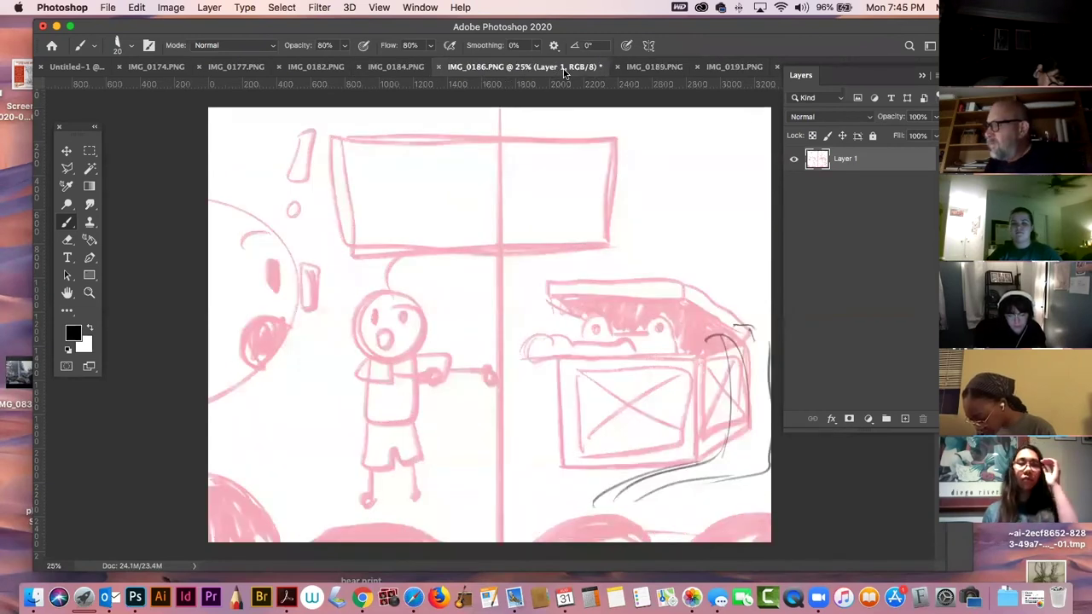
Review IMG_0189.PNG and close it, and view the sketches IMG_0191.PNG, IMG_0192.PNG and IMG_0193.PNG with the layer list hidden.
left_click(646, 72)
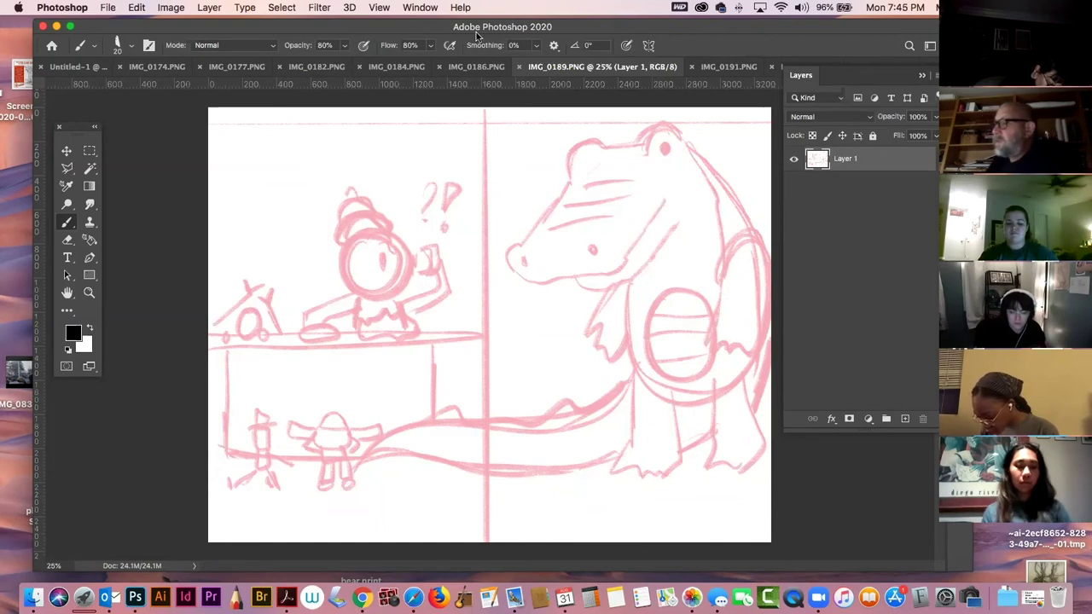
left_click(519, 72)
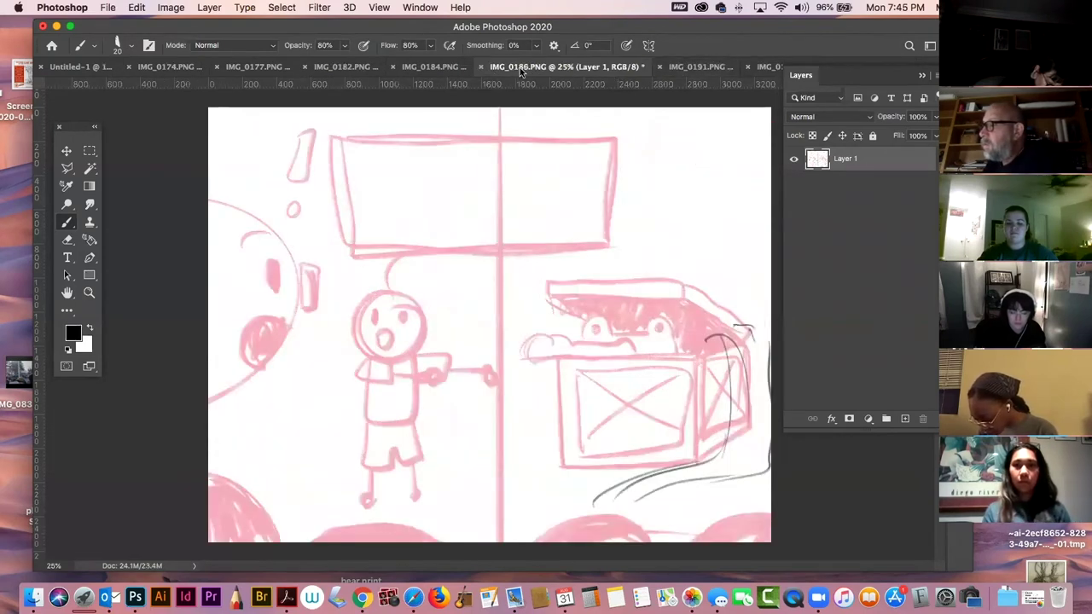
left_click(693, 68)
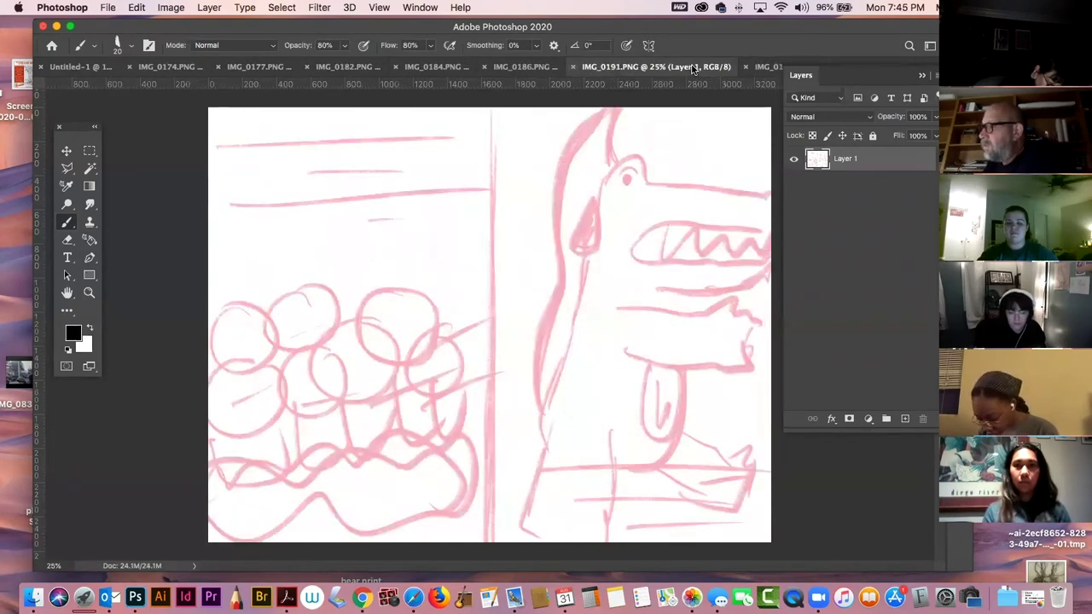
key("F7")
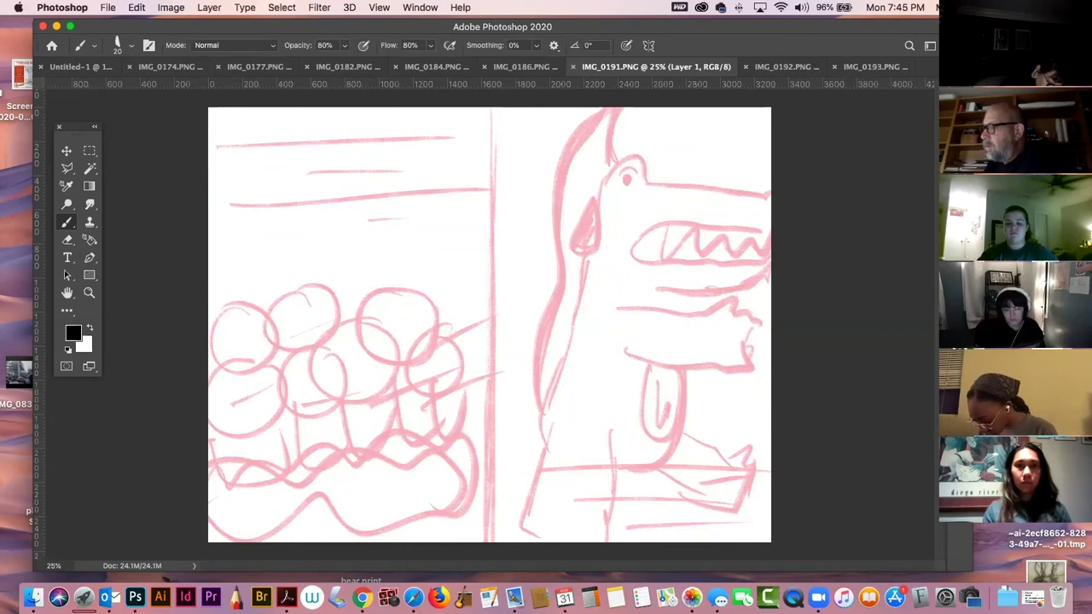
left_click(779, 68)
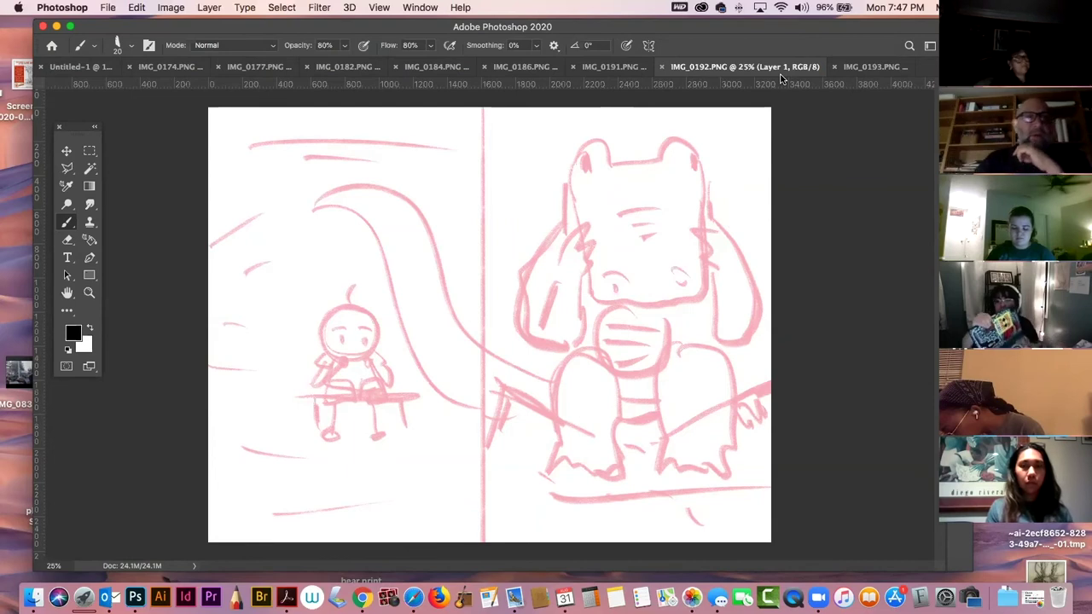
left_click(871, 74)
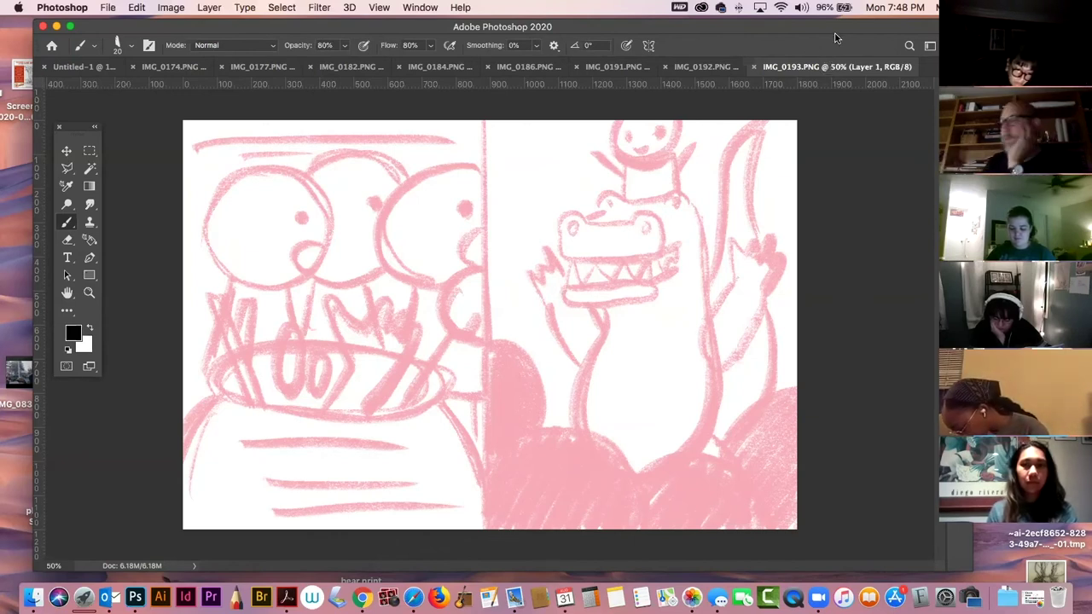
Close IMG_0193.PNG, IMG_0191.PNG and IMG_0186.PNG, saving the changes to IMG_0186.PNG.
left_click(753, 70)
left_click(649, 67)
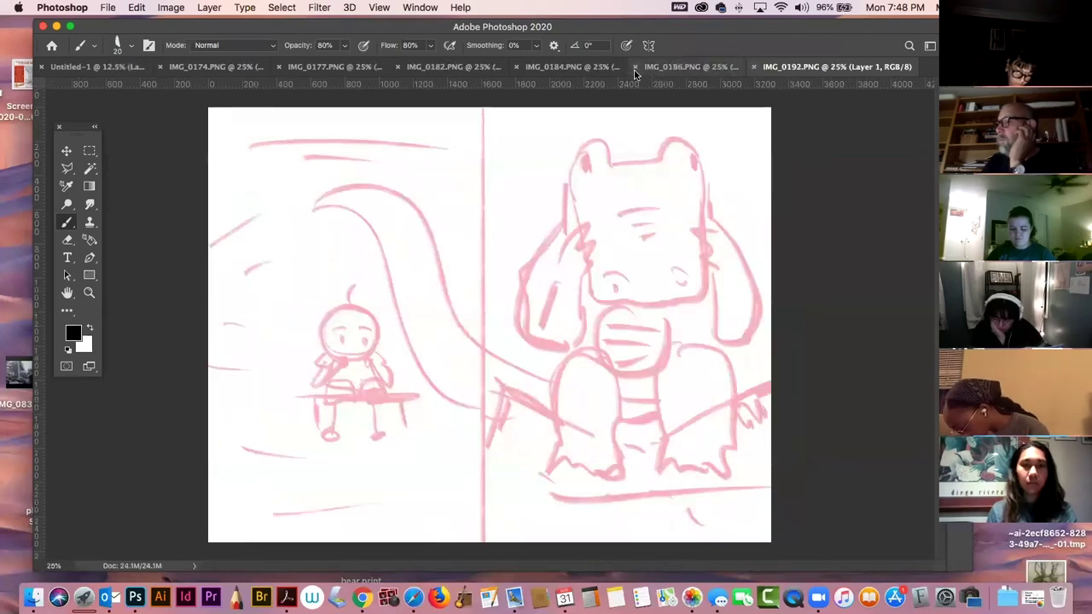
left_click(635, 68)
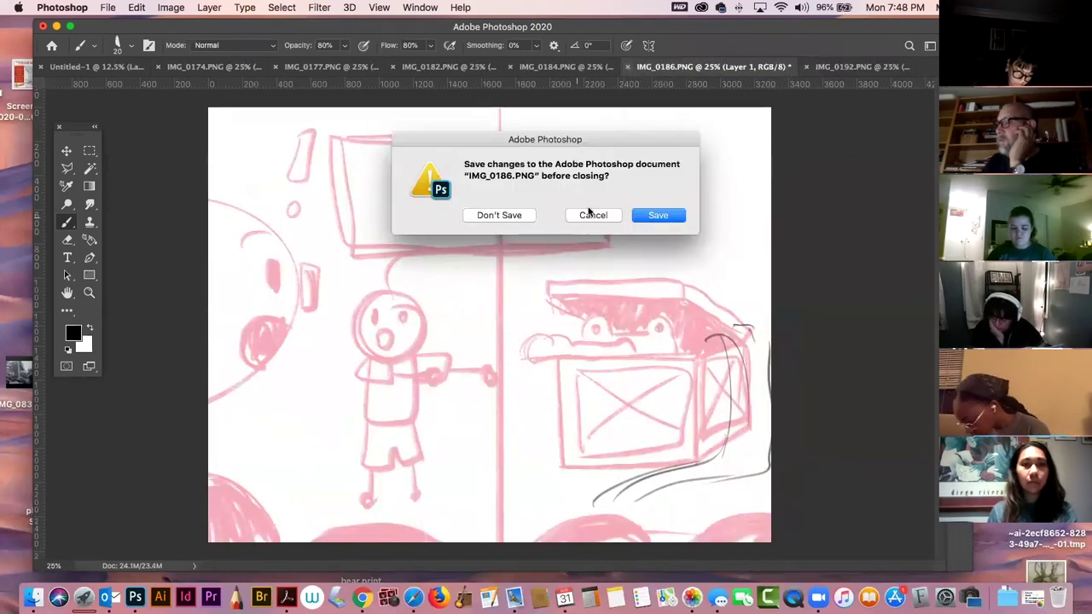
left_click(651, 215)
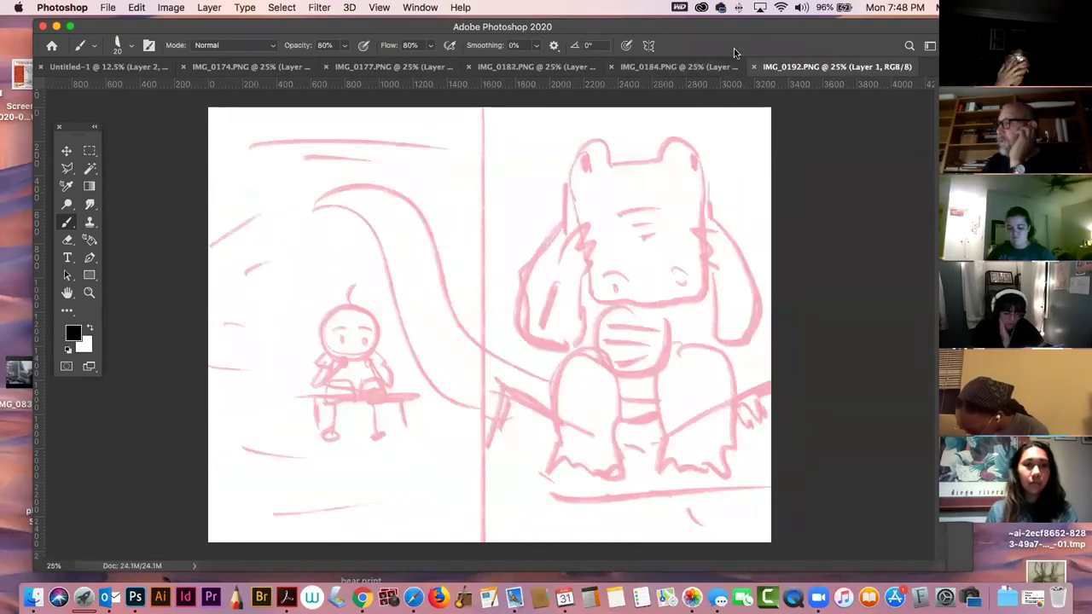
Close the remaining sketches IMG_0192.PNG, IMG_0184.PNG, IMG_0182.PNG, IMG_0177.PNG and IMG_0174.PNG, keeping Untitled-1 open.
left_click(754, 67)
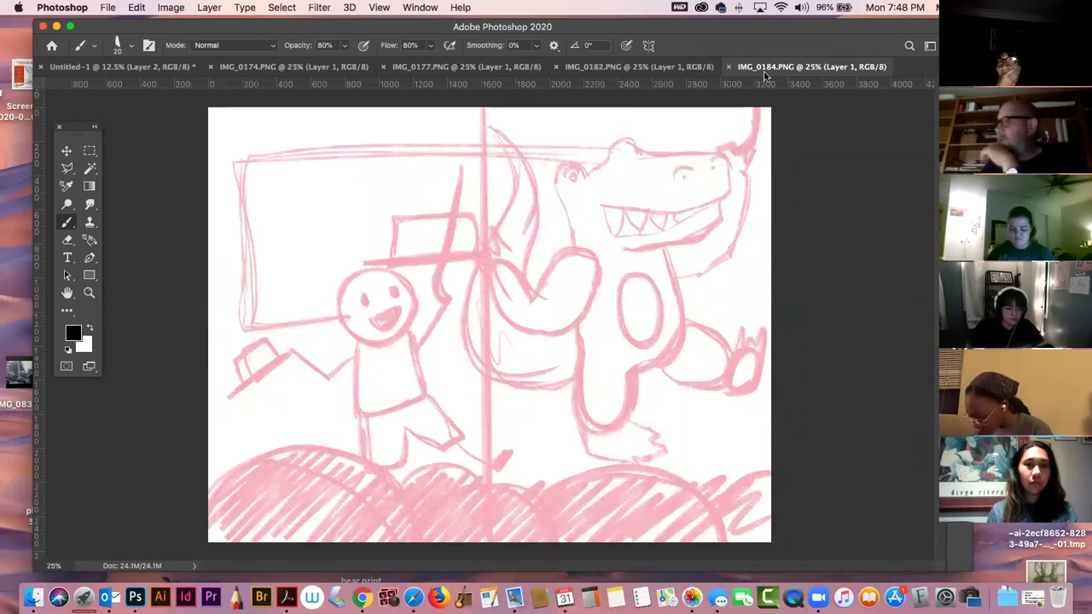
left_click(728, 66)
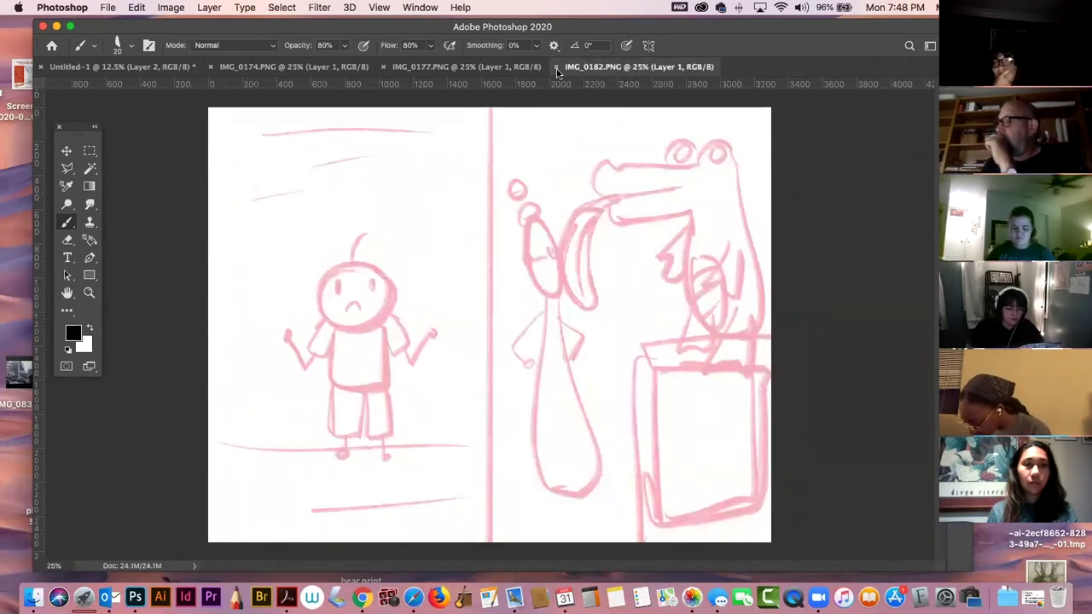
left_click(555, 66)
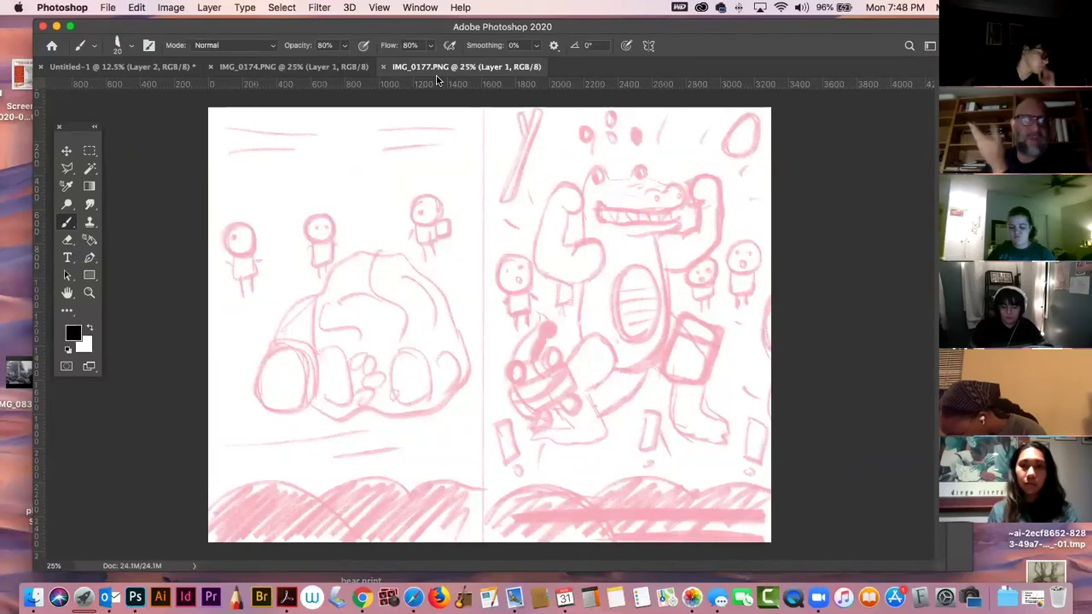
left_click(384, 67)
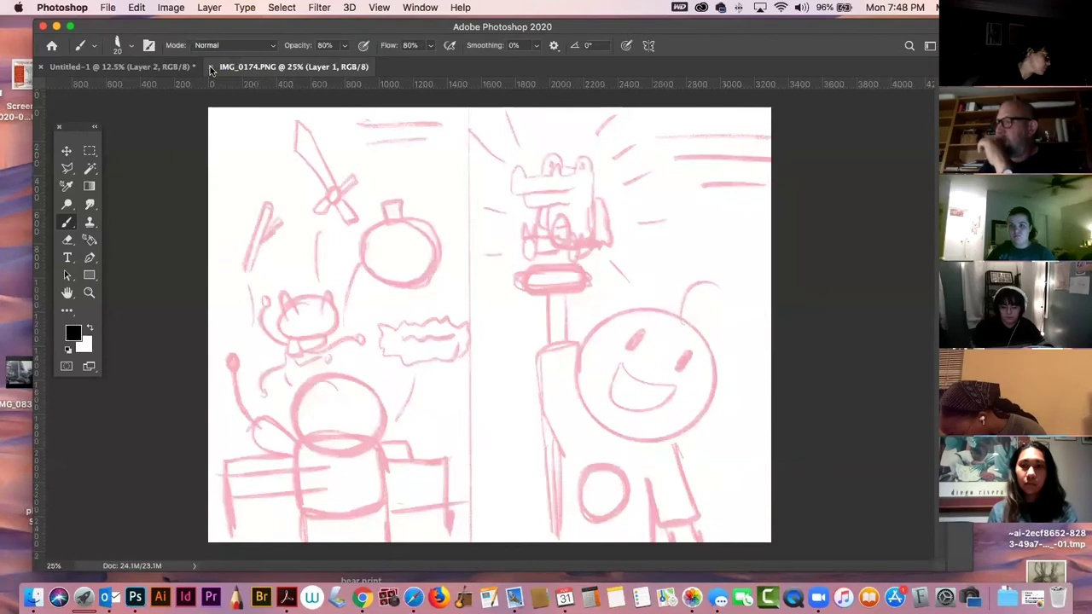
key("super+w")
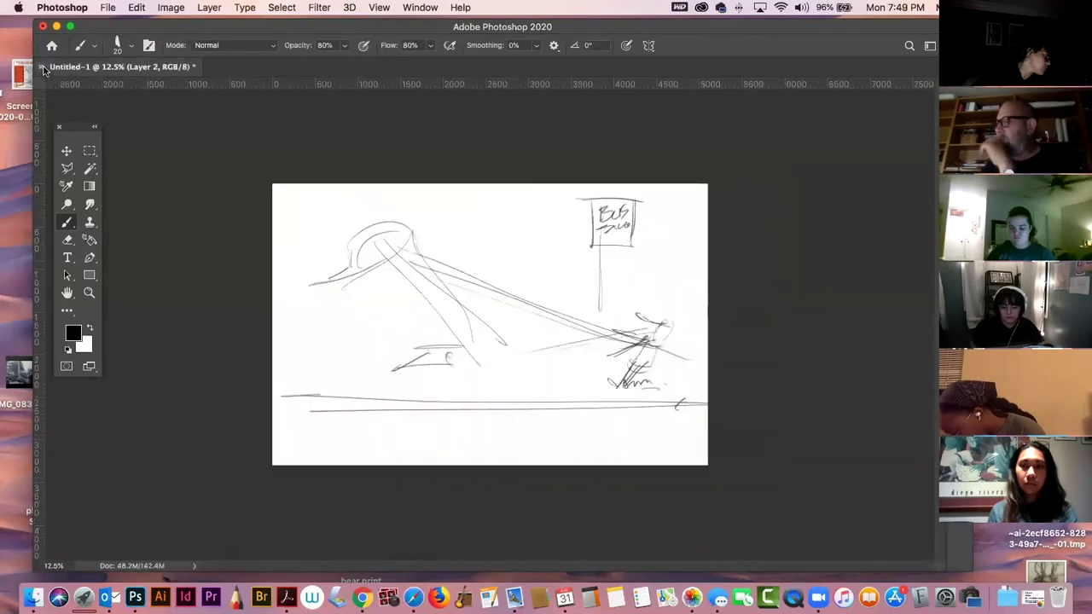
left_click(41, 66)
left_click(509, 216)
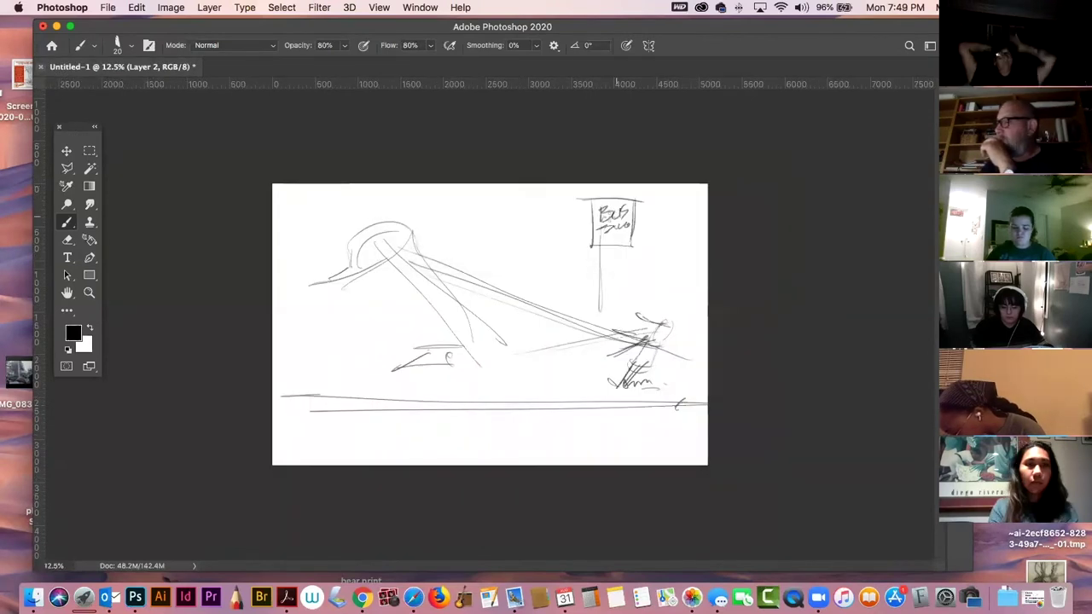
Hide Layer 2 with the bus stop sketch, add a new empty layer to Untitled-1, and clear the selection.
key("super+a")
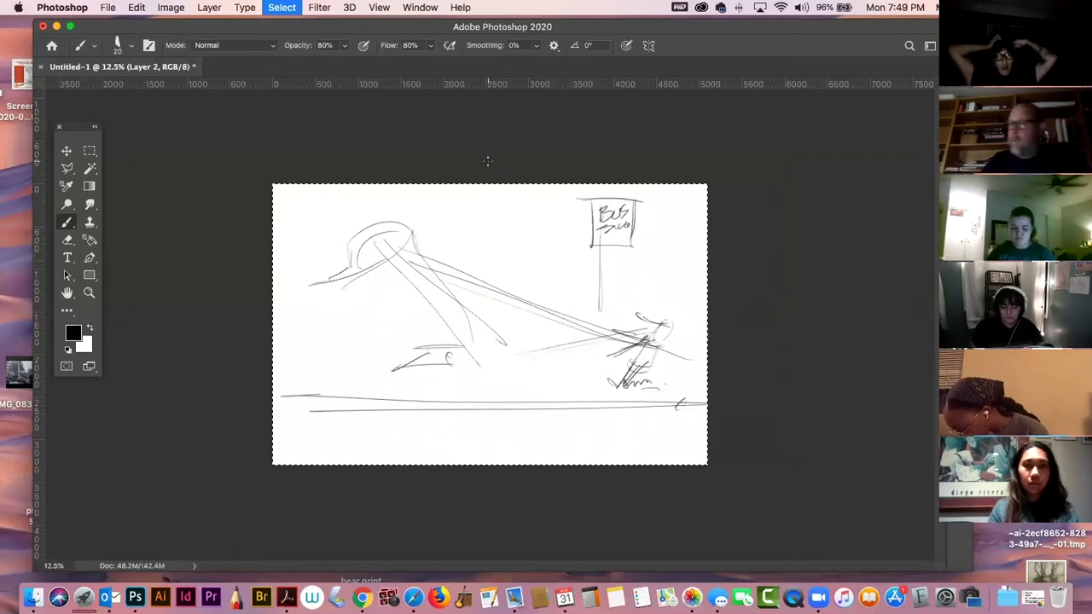
key("F7")
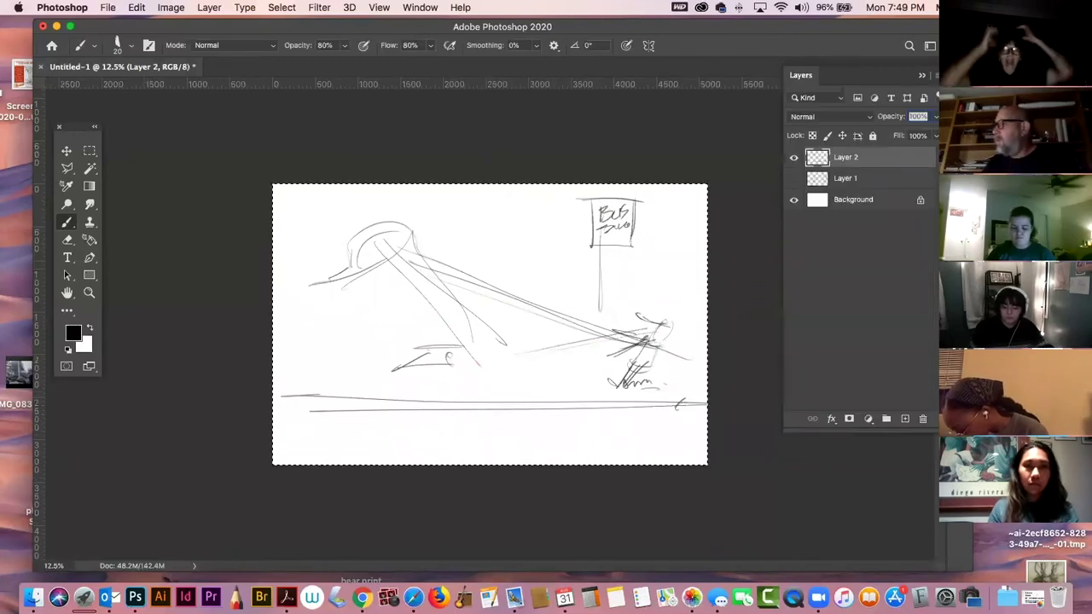
left_click(793, 157)
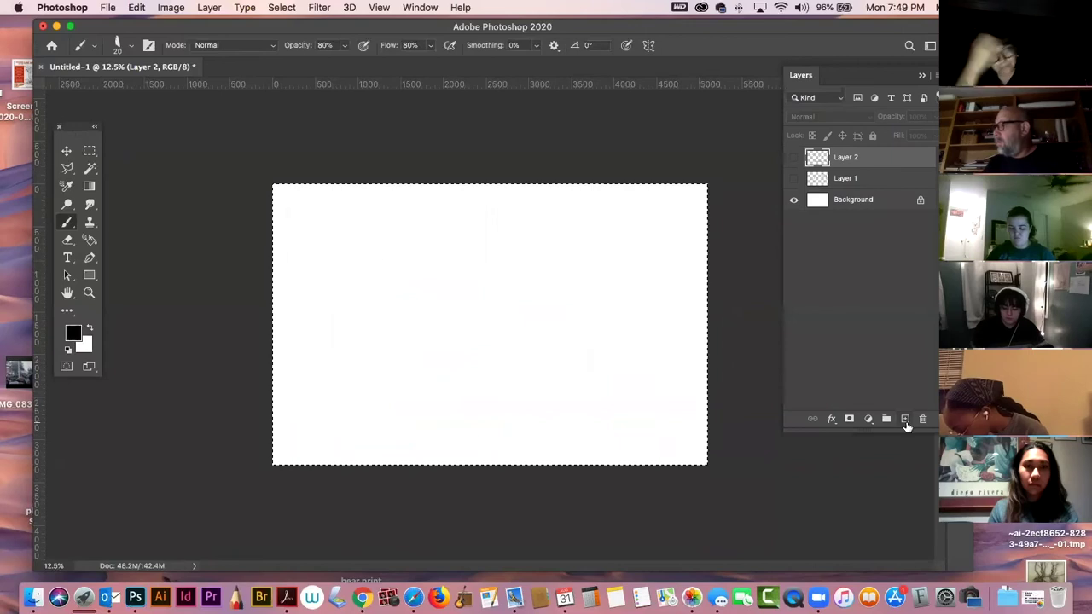
left_click(905, 419)
key("super+d")
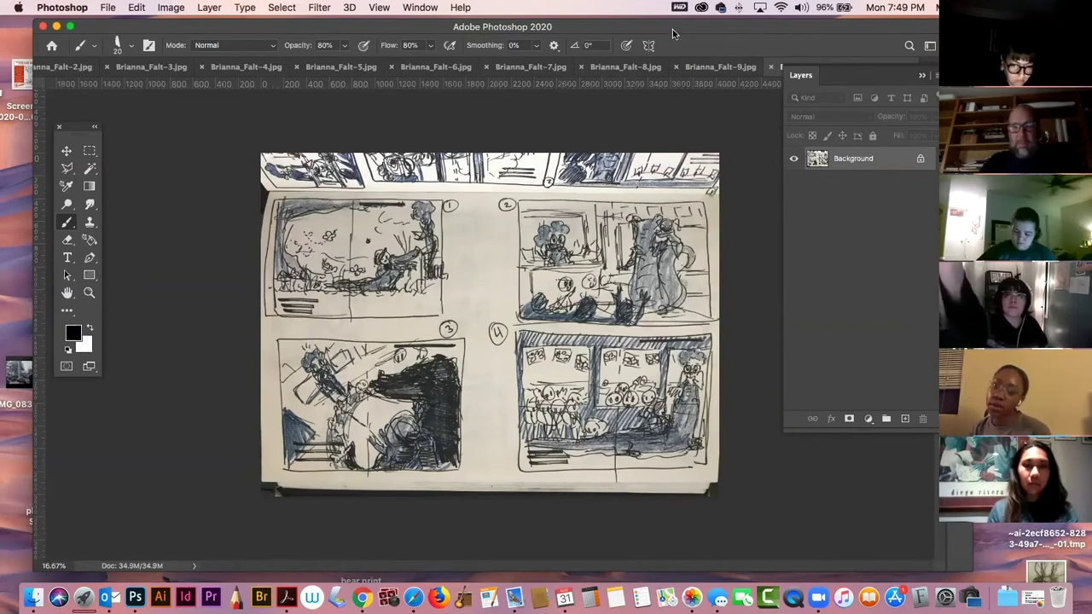
Add a new empty layer above the scanned page with the four numbered storyboard thumbnails, and hide the layer list.
key("super+equal")
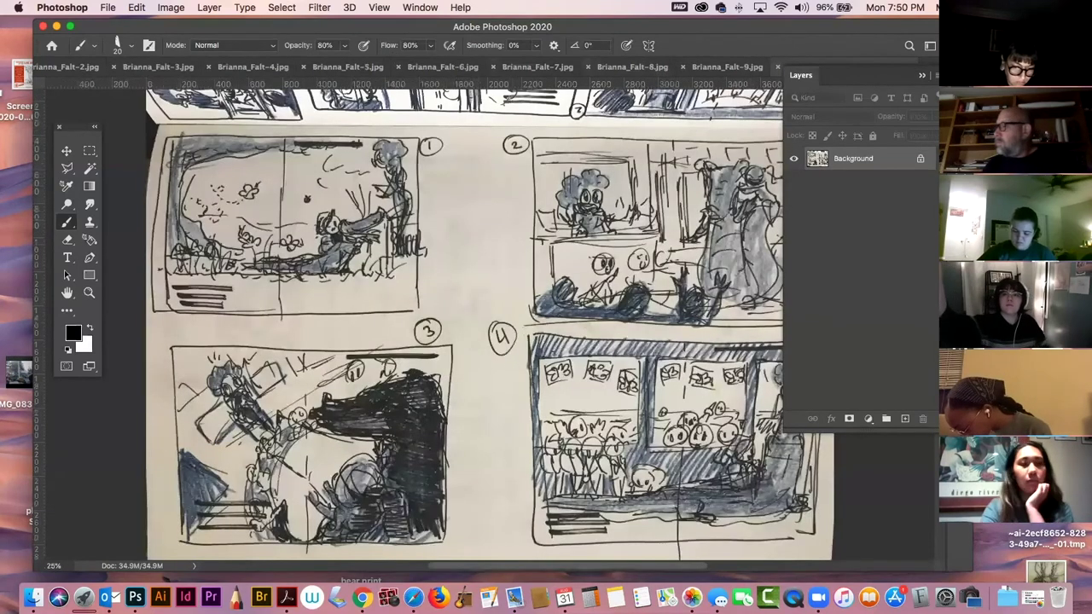
key("F7")
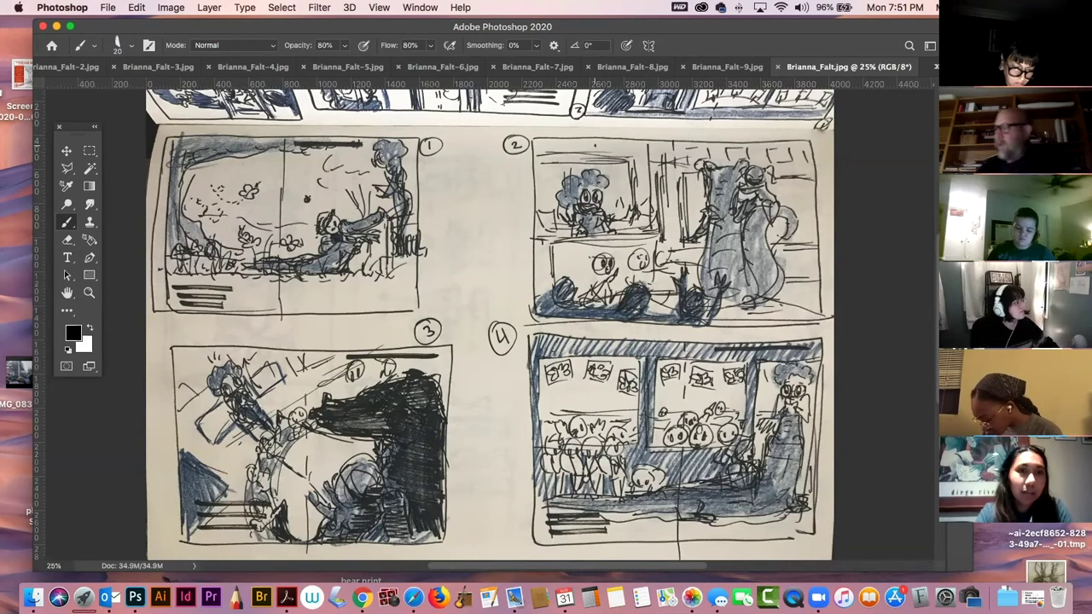
key("F7")
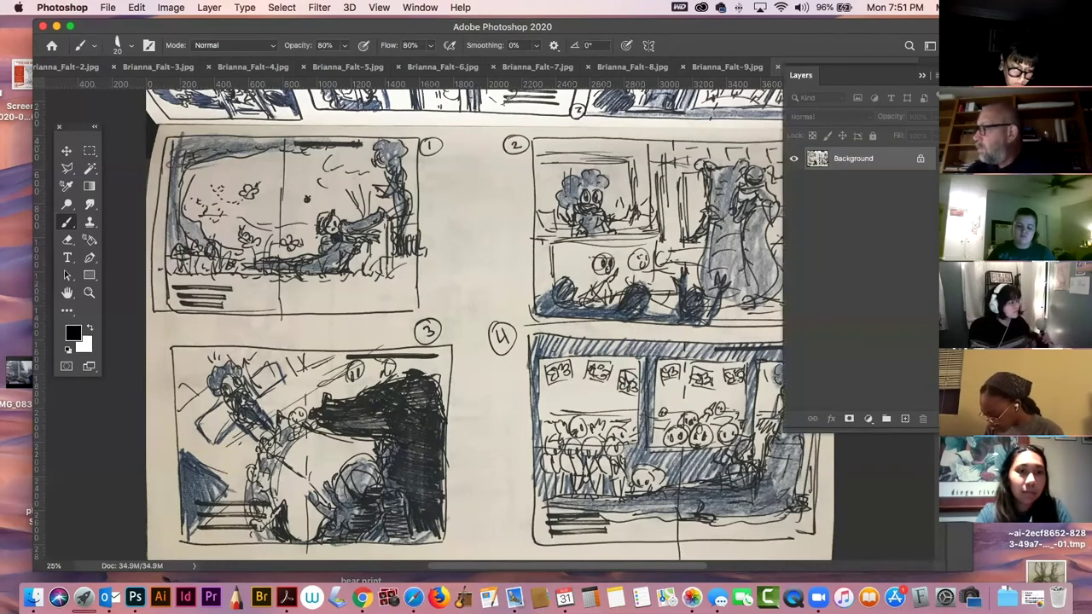
left_click(904, 419)
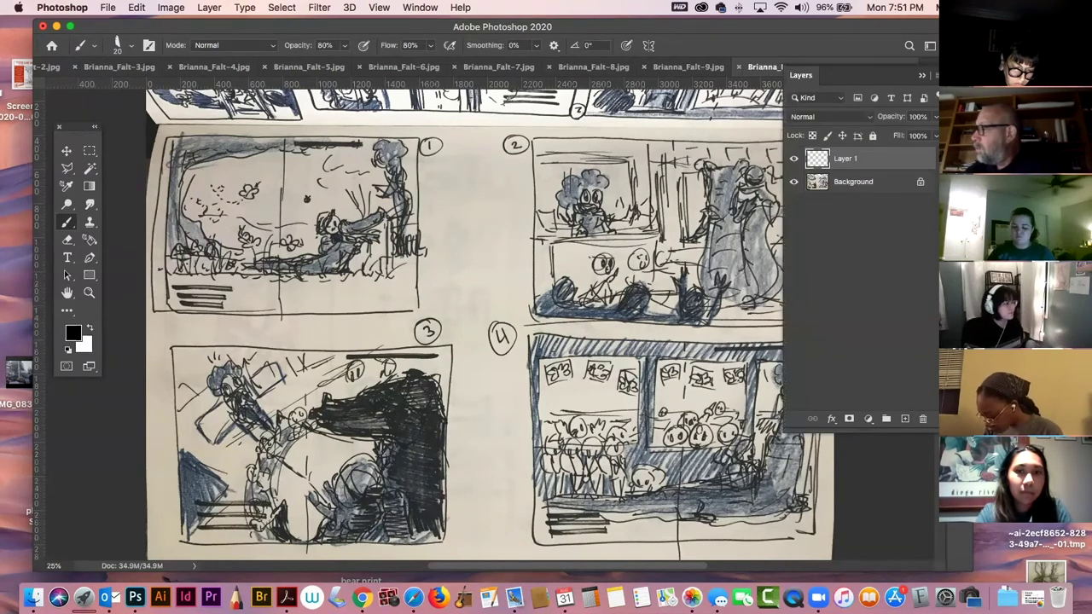
key("F7")
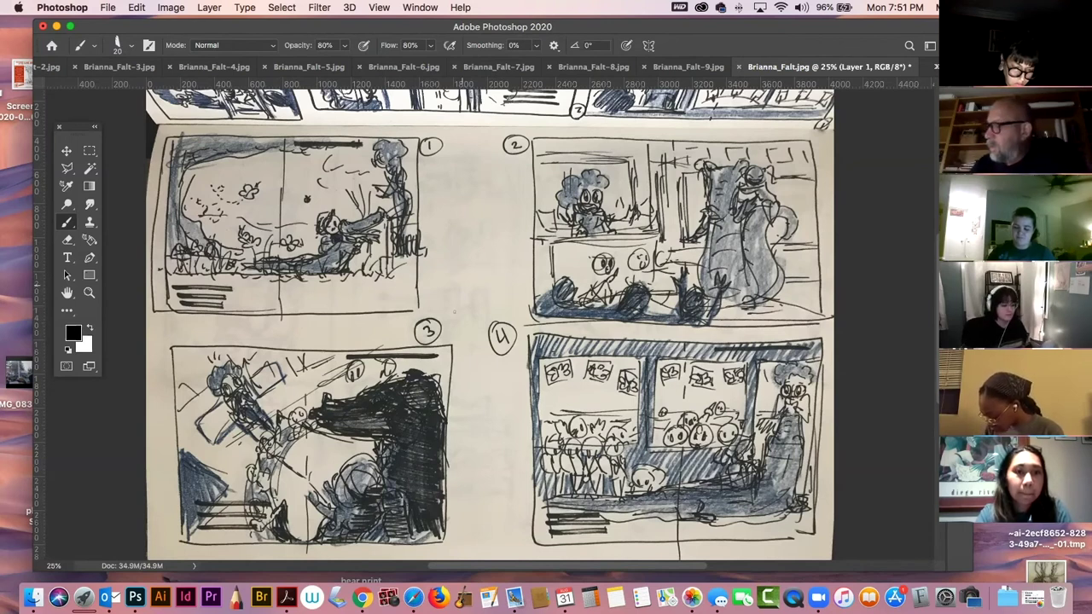
Try a diagonal brush stroke from the gap between the thumbnails to the upper corner of thumbnail 3, and undo it.
left_click_drag(492, 260, 445, 346)
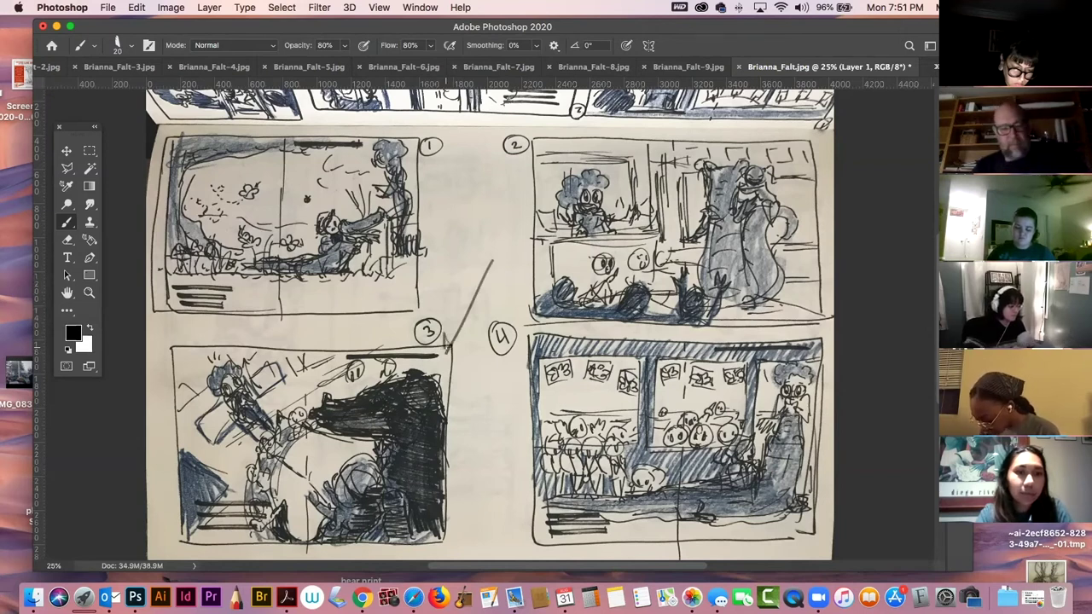
key("super+z")
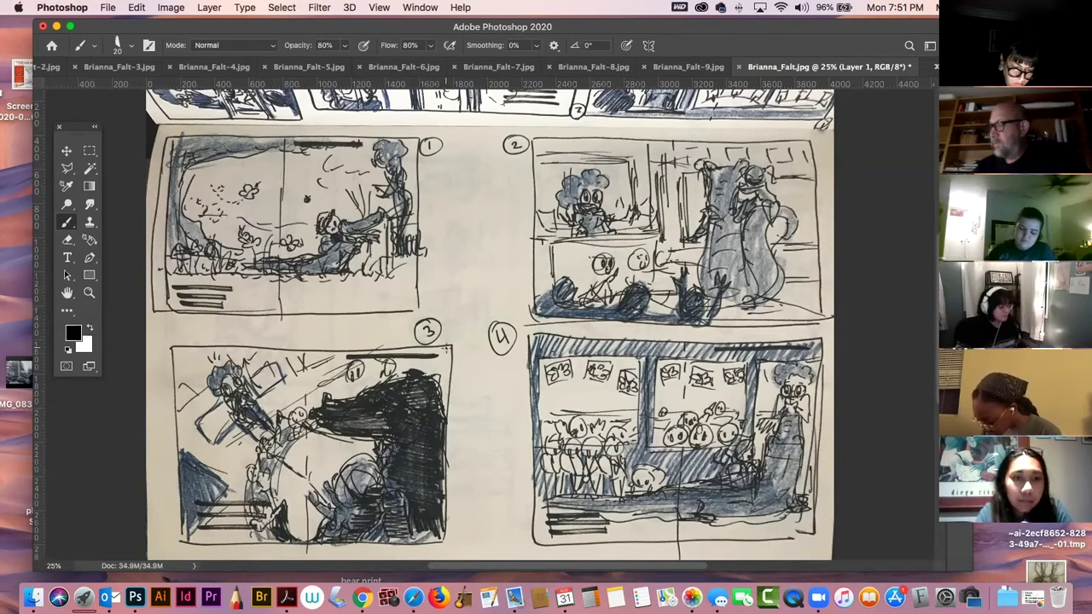
Select the area around thumbnail 3 with a rectangular marquee and copy it.
left_click(89, 152)
left_click_drag(160, 322, 468, 546)
key("super+c")
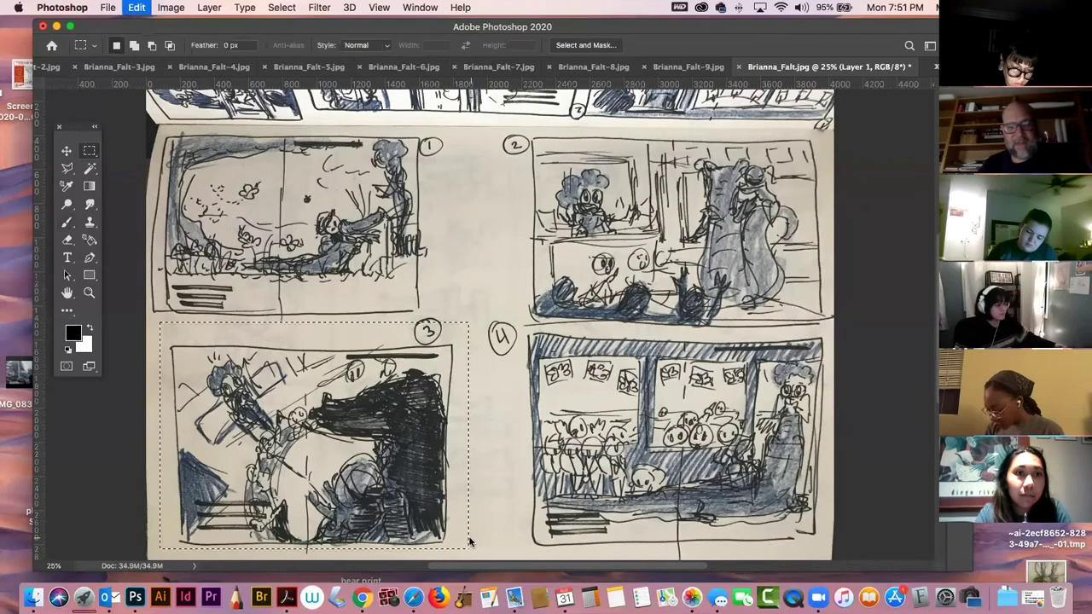
Copy the selected area around thumbnail 3 from the Background layer and switch to the Untitled-1 document.
left_click(650, 215)
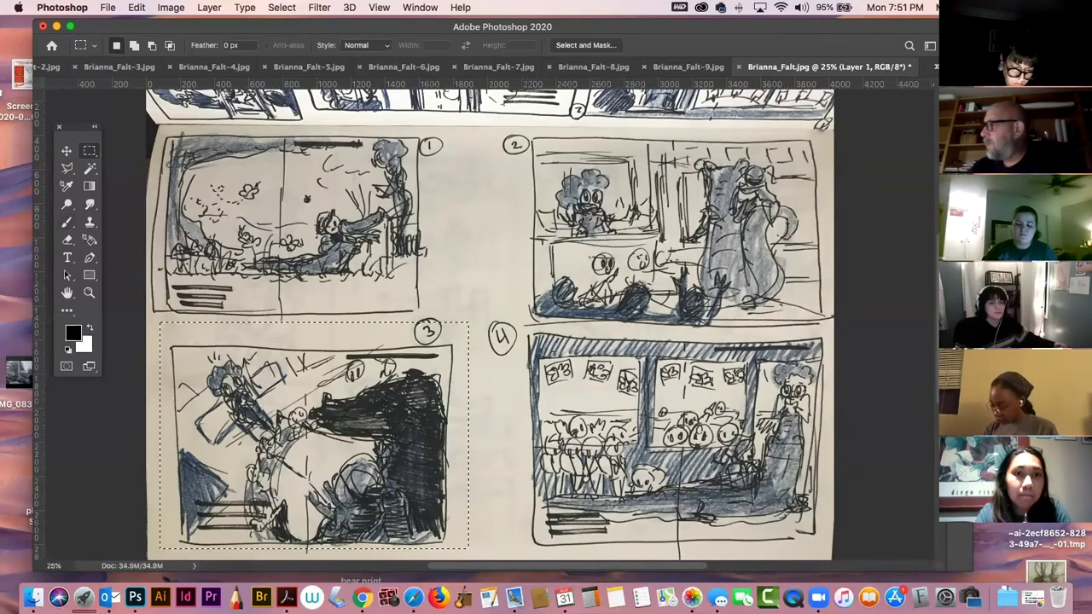
left_click(936, 128)
left_click(896, 181)
key("super+c")
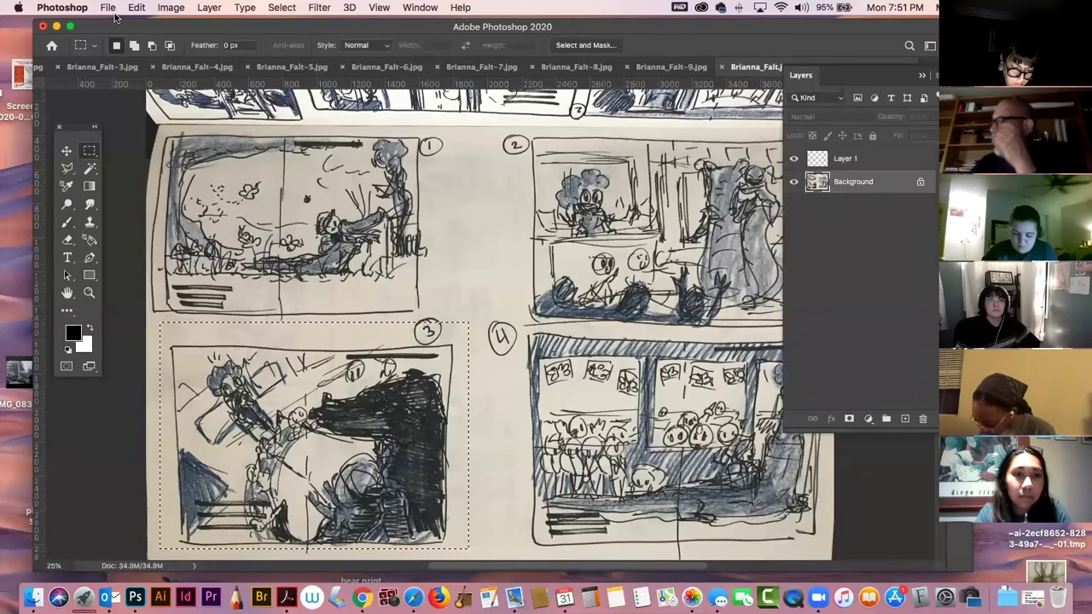
left_click(421, 7)
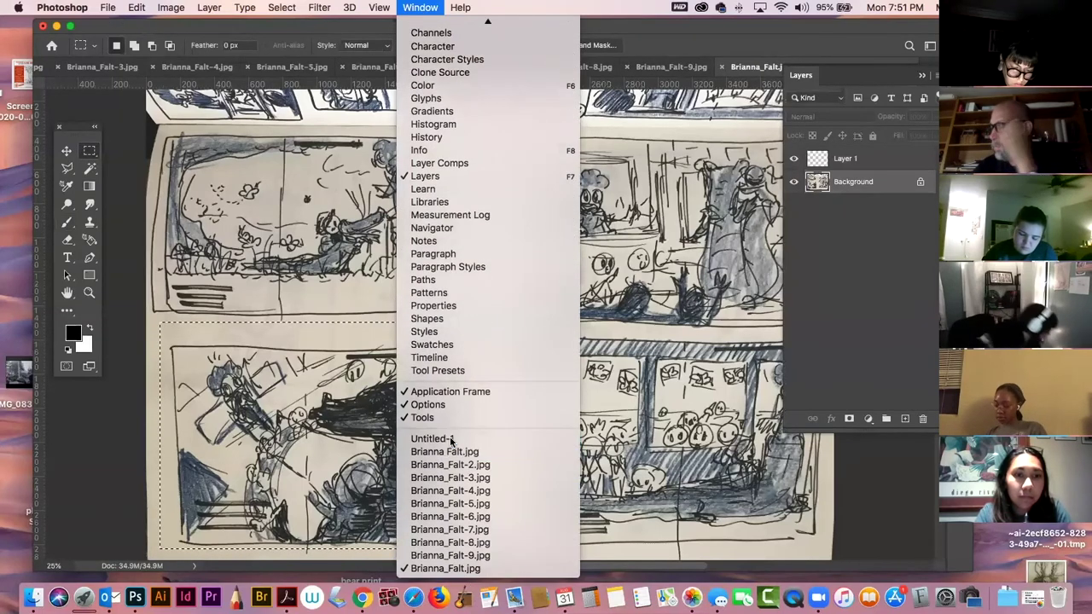
left_click(450, 436)
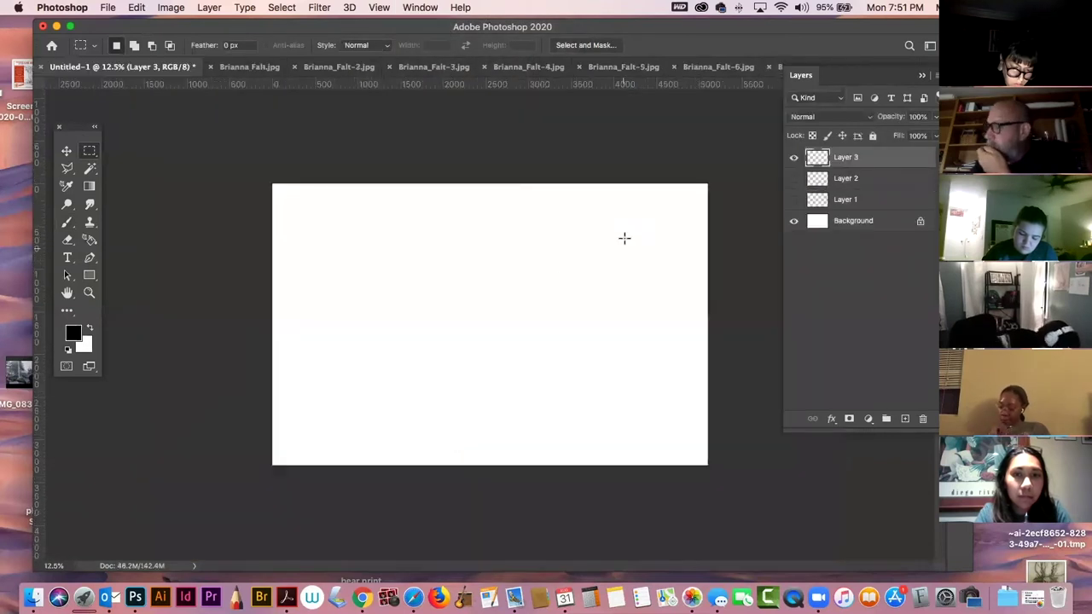
With the Brush, sketch the alligator's long wedge-shaped upper snout and back-of-head lines on the right half of the blank Layer 3.
left_click_drag(489, 318, 522, 307)
left_click(556, 285)
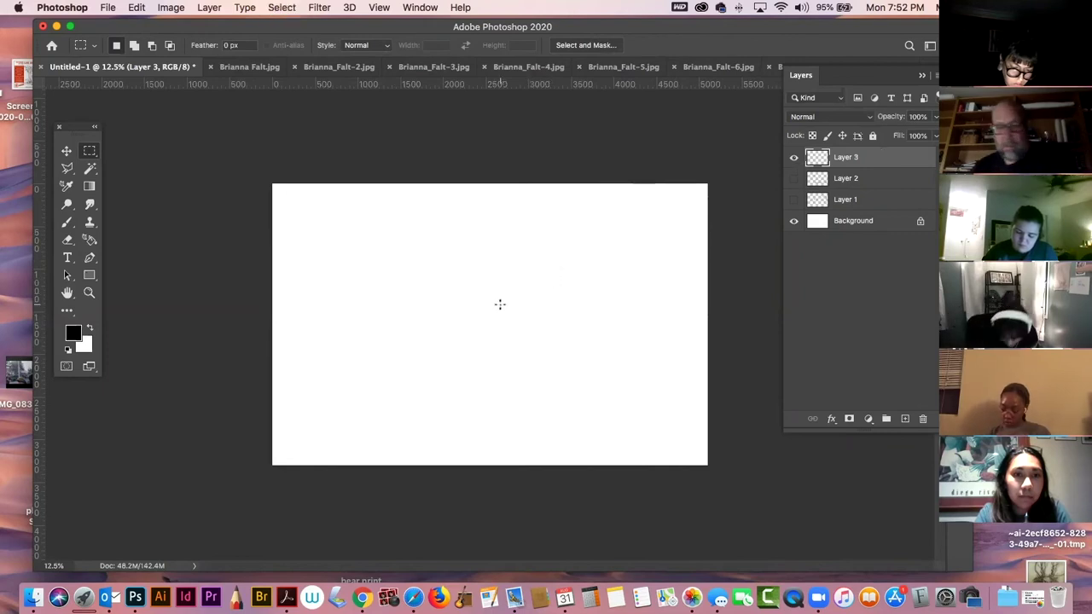
key("b")
mouse_move(515, 316)
left_mouse_down()
mouse_move(558, 302)
mouse_move(689, 298)
left_mouse_up()
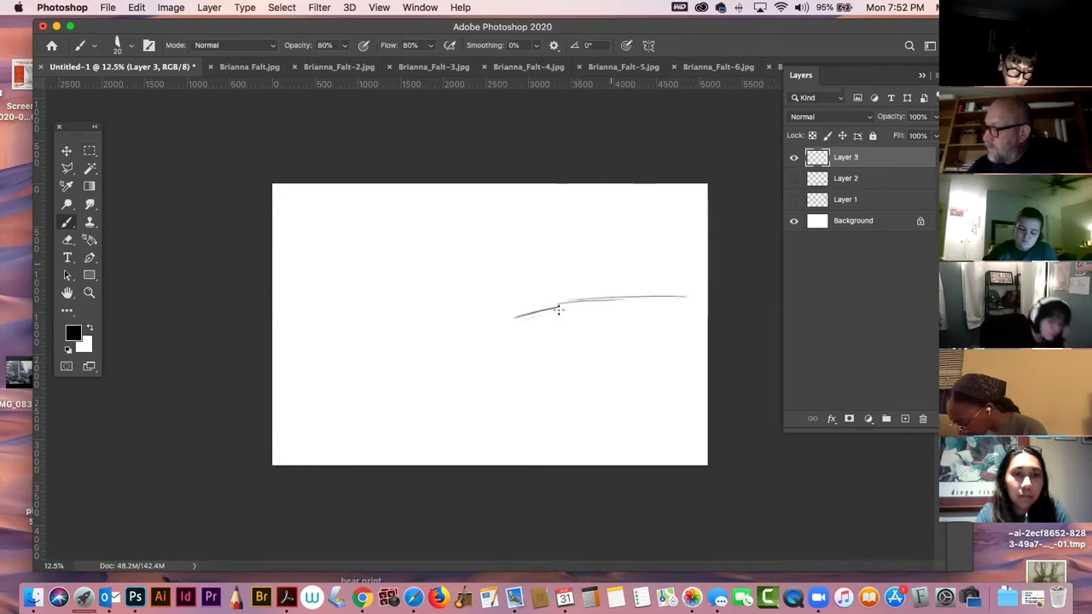
mouse_move(493, 319)
left_mouse_down()
mouse_move(632, 319)
mouse_move(608, 335)
mouse_move(677, 297)
mouse_move(668, 320)
mouse_move(685, 288)
mouse_move(641, 420)
left_mouse_up()
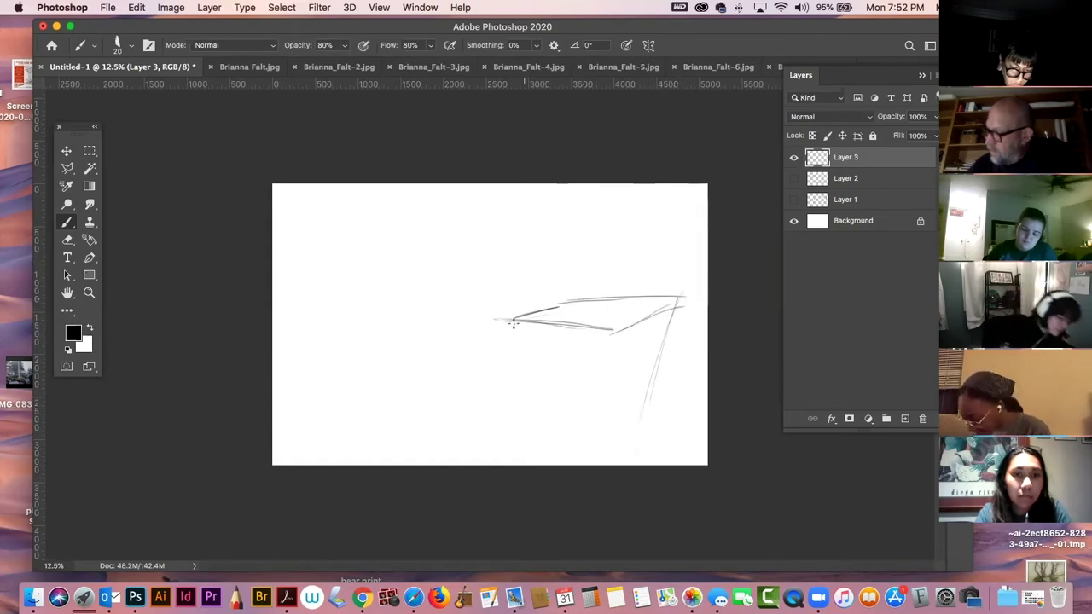
Draw the alligator's lower jaw under the snout and add the arched eye and nostril bumps.
mouse_move(503, 312)
left_mouse_down()
mouse_move(518, 345)
mouse_move(592, 358)
left_mouse_up()
left_click_drag(523, 329, 602, 361)
left_click_drag(569, 327, 590, 326)
left_click_drag(603, 332, 605, 360)
mouse_move(625, 298)
left_mouse_down()
mouse_move(635, 285)
mouse_move(641, 300)
left_mouse_up()
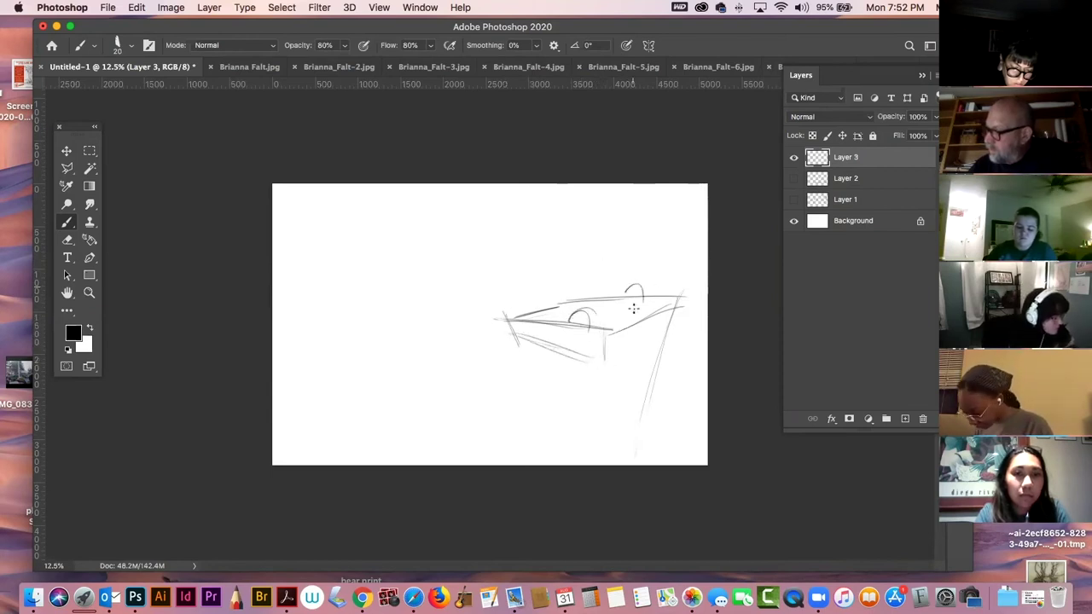
mouse_move(519, 319)
left_mouse_down()
mouse_move(500, 307)
mouse_move(563, 293)
mouse_move(569, 307)
left_mouse_up()
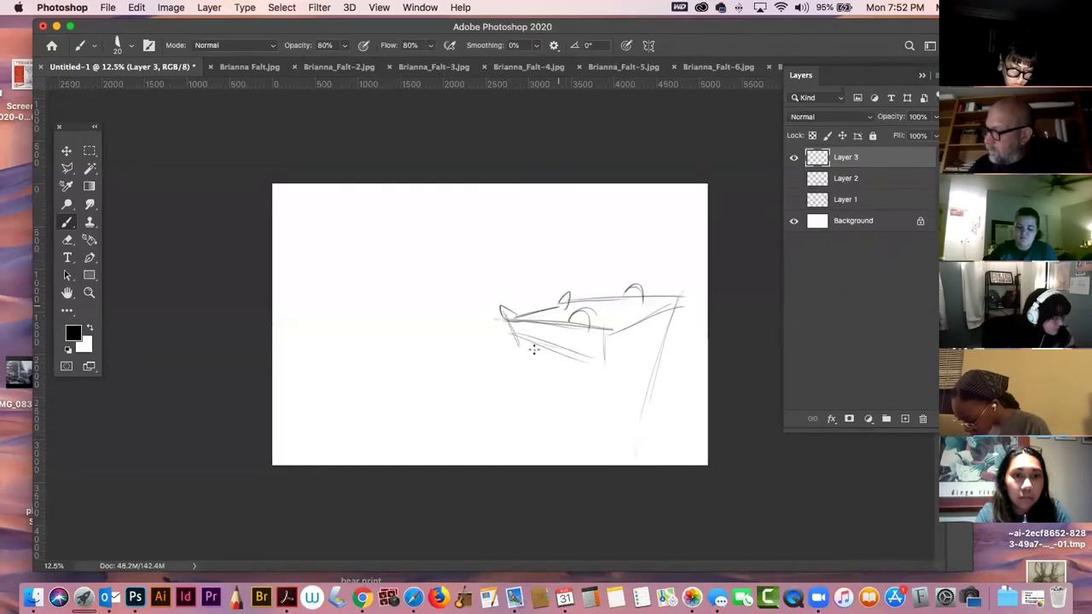
Sketch the alligator's neck, back, belly and small clawed arm below the head, with curved bumps along the body.
mouse_move(531, 342)
left_mouse_down()
mouse_move(561, 358)
mouse_move(571, 389)
left_mouse_up()
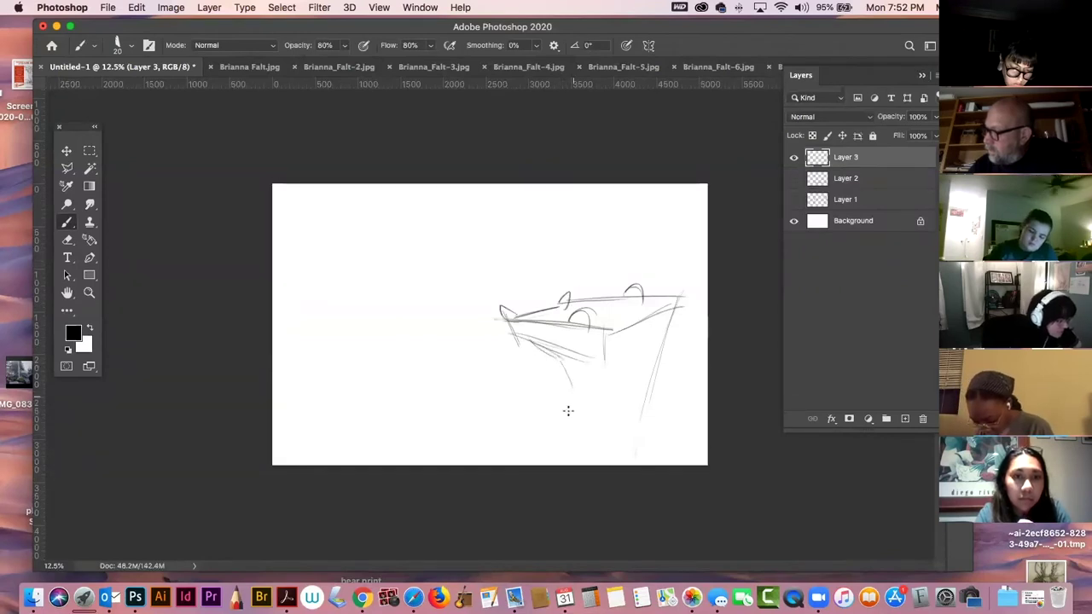
mouse_move(640, 299)
left_mouse_down()
mouse_move(665, 326)
mouse_move(656, 327)
mouse_move(657, 434)
left_mouse_up()
left_click_drag(666, 343, 677, 454)
left_click_drag(656, 331, 679, 398)
left_click_drag(622, 353, 635, 408)
left_click_drag(553, 369, 556, 406)
mouse_move(527, 402)
left_mouse_down()
mouse_move(547, 401)
mouse_move(522, 420)
left_mouse_up()
mouse_move(559, 416)
left_mouse_down()
mouse_move(587, 383)
mouse_move(564, 437)
left_mouse_up()
mouse_move(587, 384)
left_mouse_down()
mouse_move(563, 434)
mouse_move(563, 465)
left_mouse_up()
Add detail strokes around the alligator's snout tip and lower jaw.
mouse_move(512, 326)
left_mouse_down()
mouse_move(595, 356)
mouse_move(613, 317)
left_mouse_up()
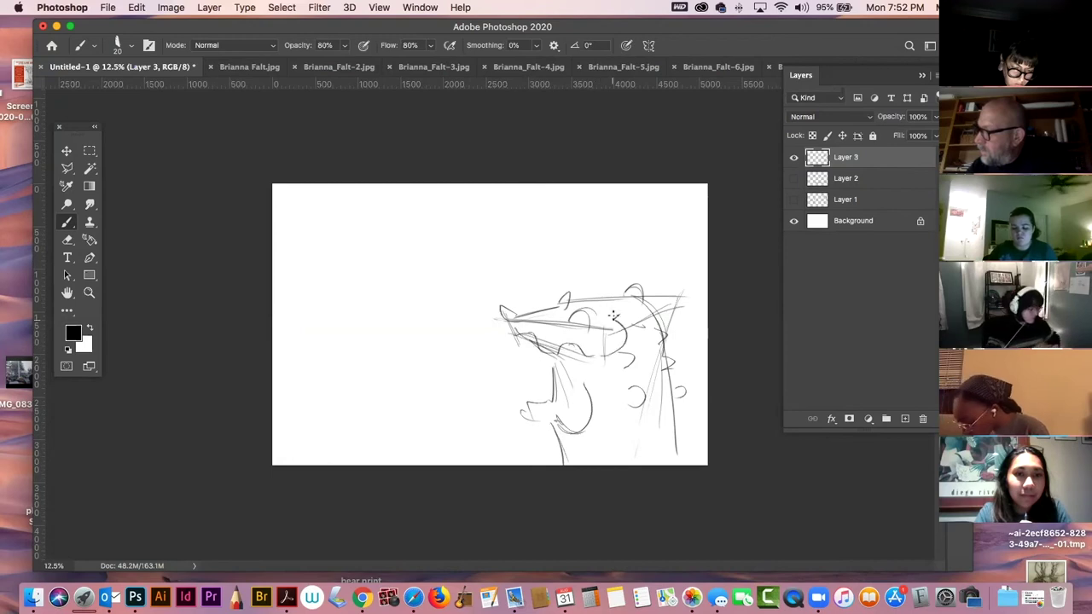
left_click_drag(522, 335, 554, 371)
mouse_move(478, 310)
left_mouse_down()
mouse_move(524, 315)
mouse_move(547, 299)
left_mouse_up()
Draw a child's round head with ears, neck and shoulders beside the alligator, and add long slanted lines down to both heads.
mouse_move(437, 364)
left_mouse_down()
mouse_move(410, 378)
mouse_move(429, 410)
left_mouse_up()
mouse_move(448, 365)
left_mouse_down()
mouse_move(468, 390)
mouse_move(441, 399)
mouse_move(445, 366)
mouse_move(430, 404)
mouse_move(415, 375)
mouse_move(443, 374)
mouse_move(408, 364)
mouse_move(439, 359)
mouse_move(450, 416)
left_mouse_up()
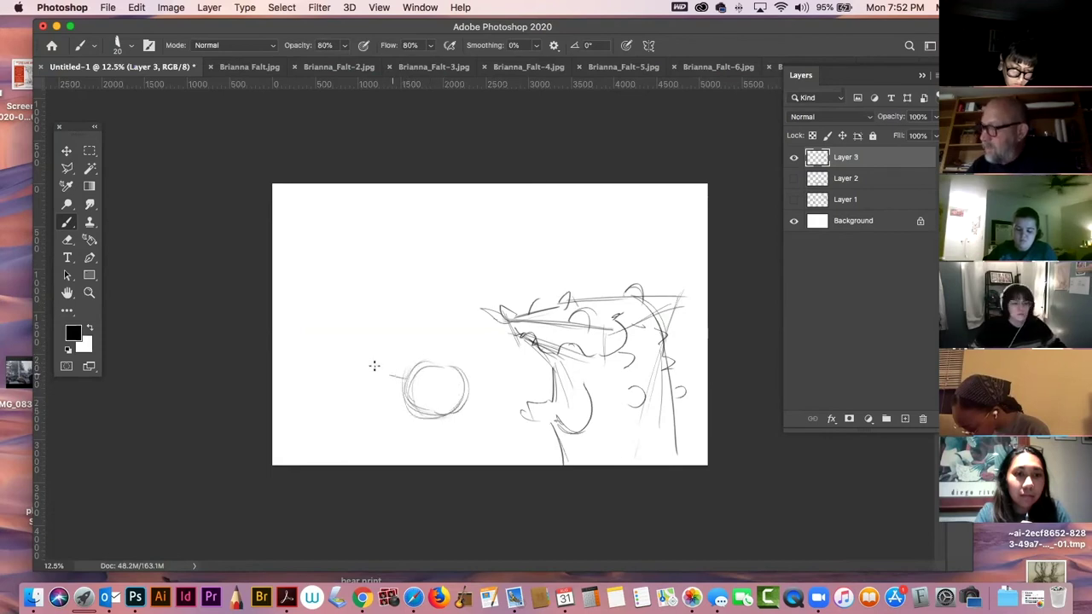
left_click_drag(376, 372, 442, 376)
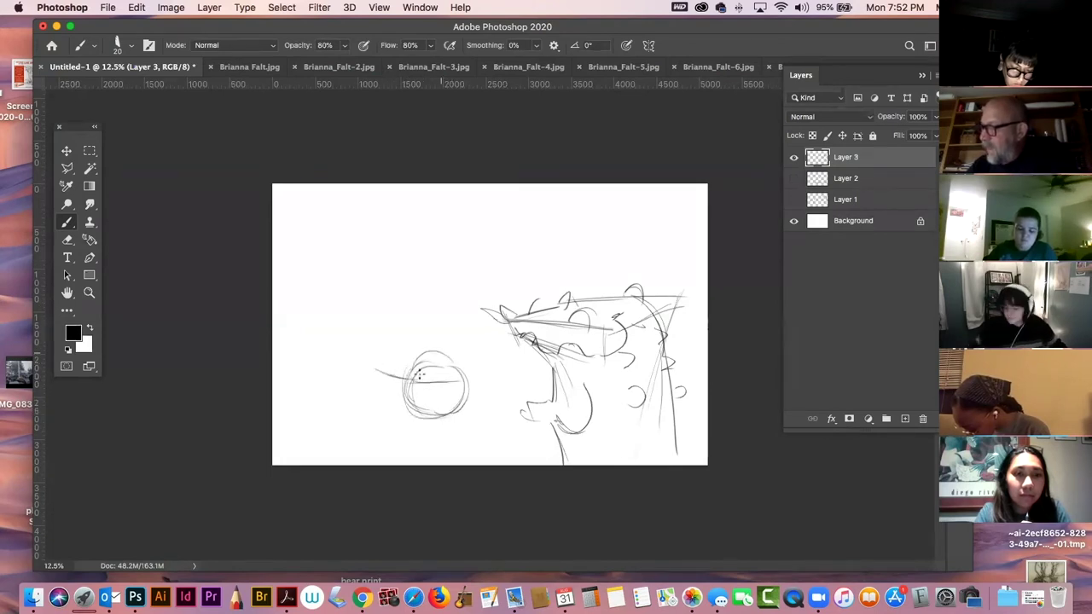
key("super+z")
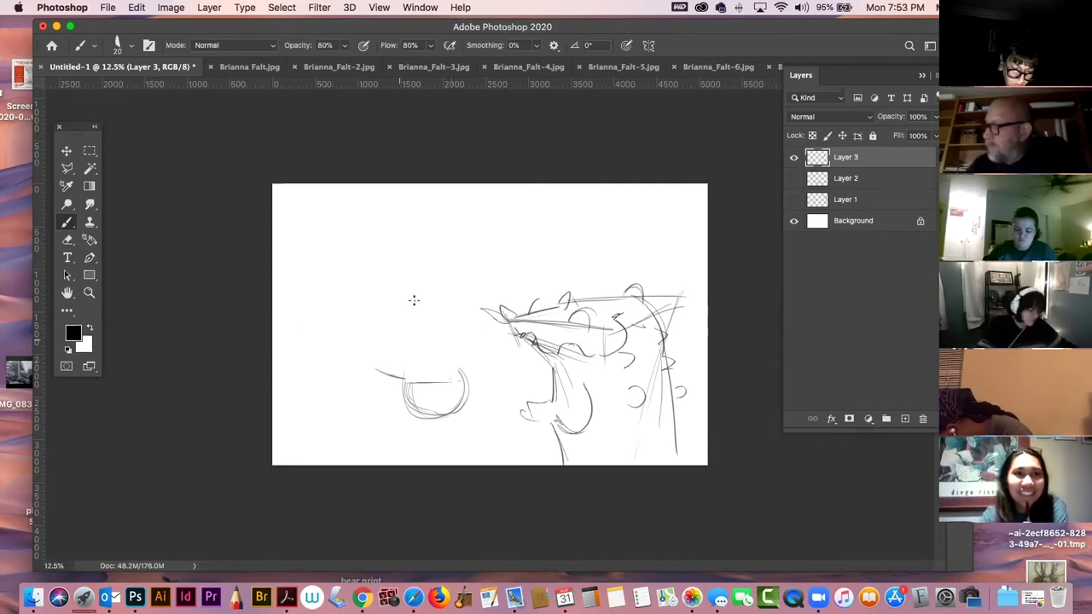
mouse_move(403, 383)
left_mouse_down()
mouse_move(396, 394)
mouse_move(406, 384)
left_mouse_up()
left_click_drag(475, 376, 469, 384)
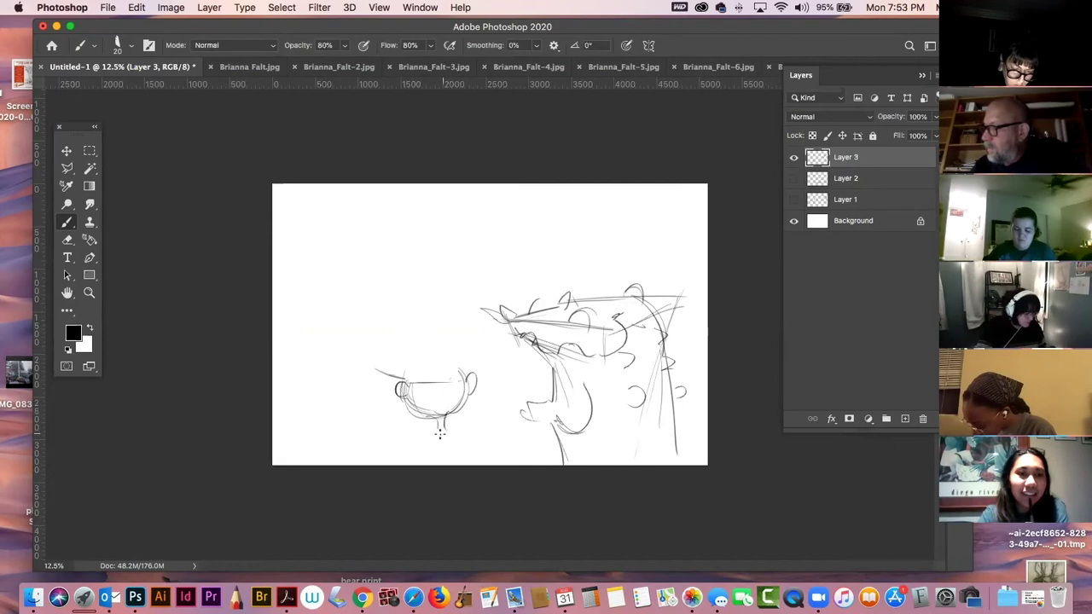
mouse_move(441, 428)
left_mouse_down()
mouse_move(470, 446)
mouse_move(412, 458)
left_mouse_up()
mouse_move(417, 363)
left_mouse_down()
mouse_move(481, 359)
mouse_move(510, 203)
left_mouse_up()
left_click_drag(613, 309, 637, 220)
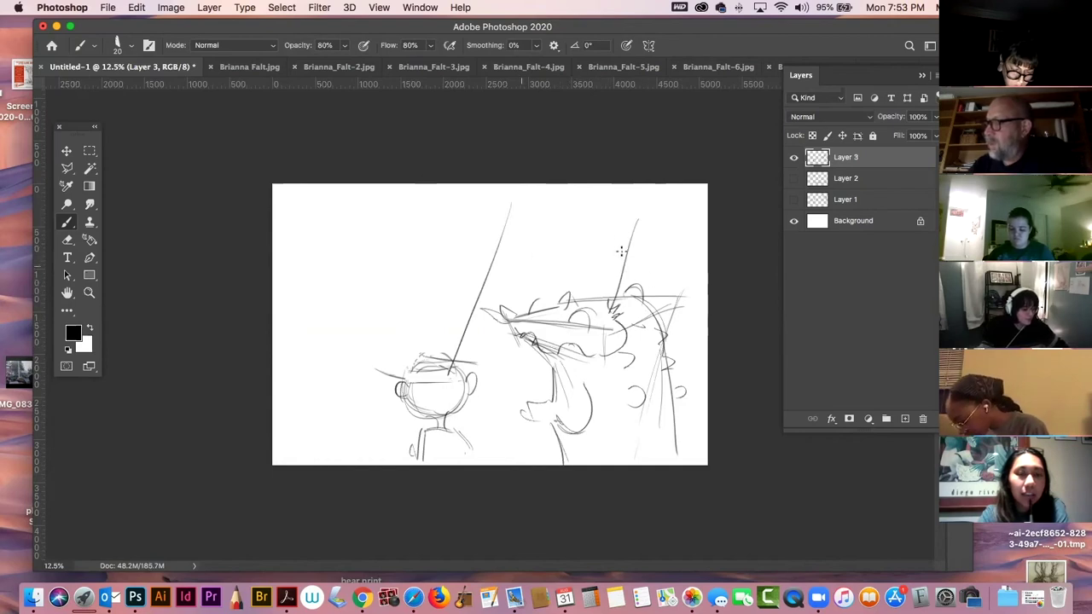
Draw a second box-shaped snout with eye and nostril bumps above the child's head, and add an arrow down to its top.
mouse_move(338, 302)
left_mouse_down()
mouse_move(400, 296)
mouse_move(372, 292)
mouse_move(438, 324)
left_mouse_up()
mouse_move(332, 299)
left_mouse_down()
mouse_move(377, 360)
mouse_move(460, 332)
left_mouse_up()
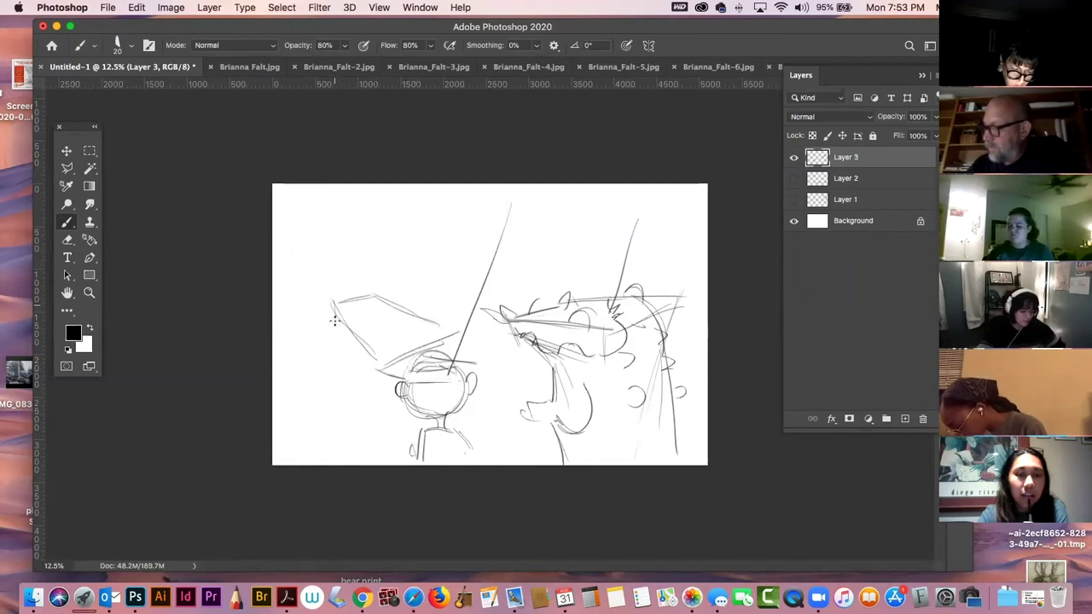
left_click_drag(333, 322, 367, 369)
mouse_move(433, 315)
left_mouse_down()
mouse_move(362, 339)
mouse_move(380, 350)
mouse_move(361, 338)
mouse_move(435, 315)
mouse_move(437, 335)
left_mouse_up()
mouse_move(371, 288)
left_mouse_down()
mouse_move(384, 299)
mouse_move(333, 312)
left_mouse_up()
left_click_drag(395, 210, 384, 309)
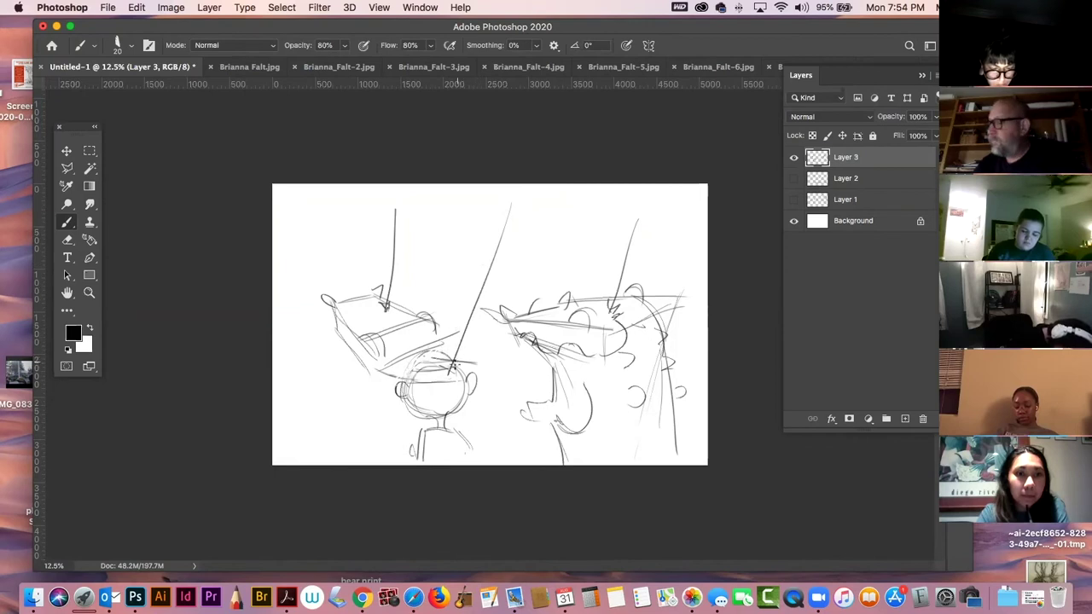
Erase the child figure, draw a rounded loop on the front of the box-shaped snout, and add neck lines beneath it.
mouse_move(452, 367)
left_mouse_down()
mouse_move(434, 370)
mouse_move(440, 363)
mouse_move(413, 416)
mouse_move(483, 383)
mouse_move(409, 401)
mouse_move(458, 428)
mouse_move(433, 465)
mouse_move(479, 436)
mouse_move(434, 450)
mouse_move(404, 411)
left_mouse_up()
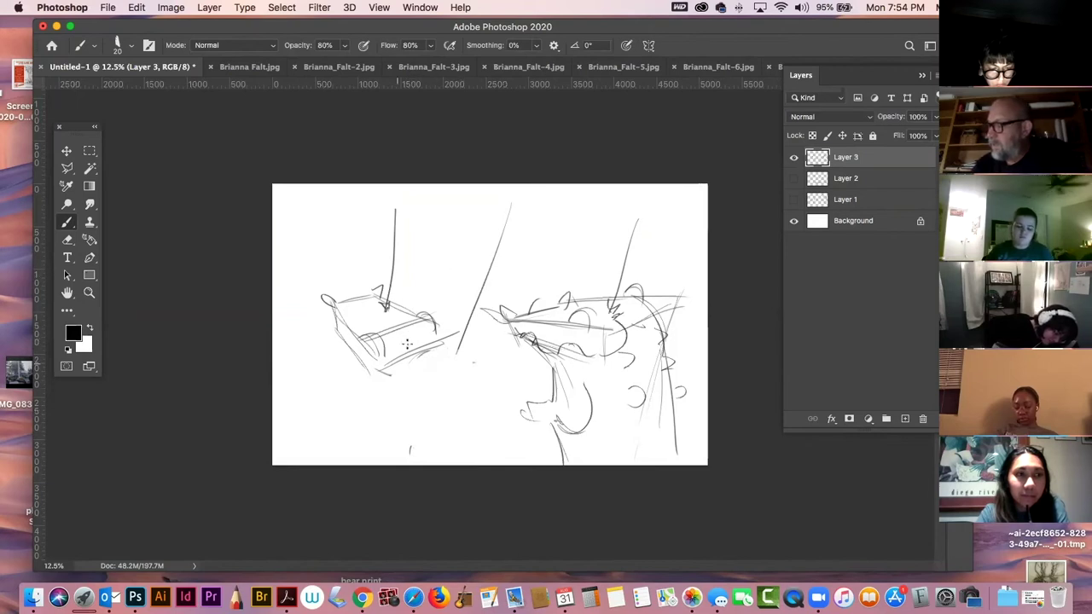
mouse_move(414, 360)
left_mouse_down()
mouse_move(389, 332)
mouse_move(409, 353)
mouse_move(417, 331)
mouse_move(368, 350)
mouse_move(408, 337)
mouse_move(369, 366)
mouse_move(413, 356)
left_mouse_up()
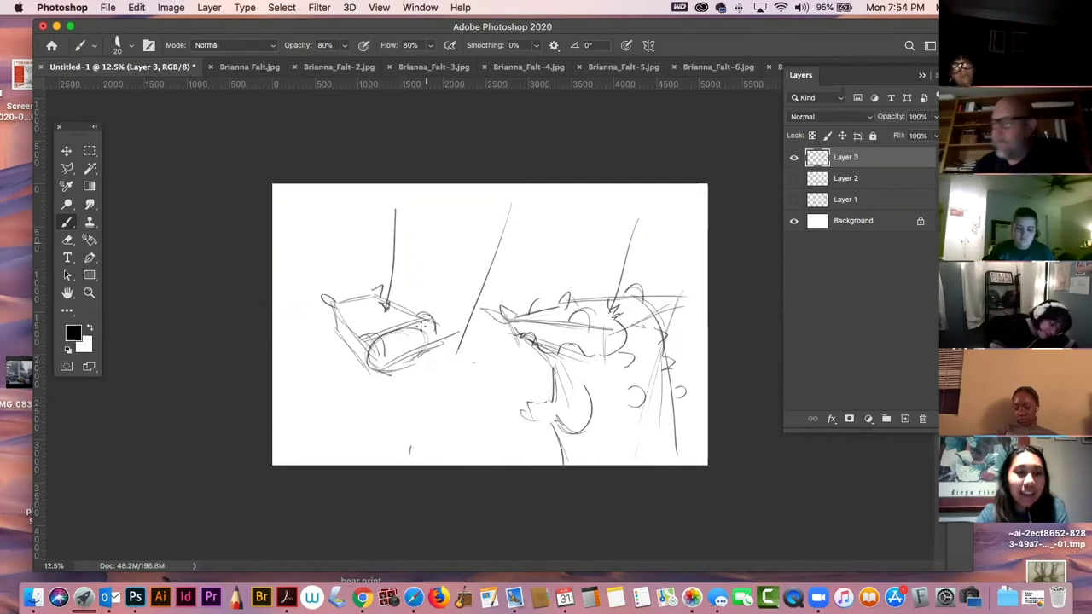
left_click_drag(444, 352, 462, 401)
Sketch a tilted oval head with two ears and a mouth near the top of the canvas, between the two snouts.
mouse_move(435, 240)
left_mouse_down()
mouse_move(484, 222)
mouse_move(466, 204)
mouse_move(493, 212)
left_mouse_up()
mouse_move(437, 239)
left_mouse_down()
mouse_move(489, 237)
mouse_move(430, 244)
left_mouse_up()
left_click_drag(509, 213, 504, 227)
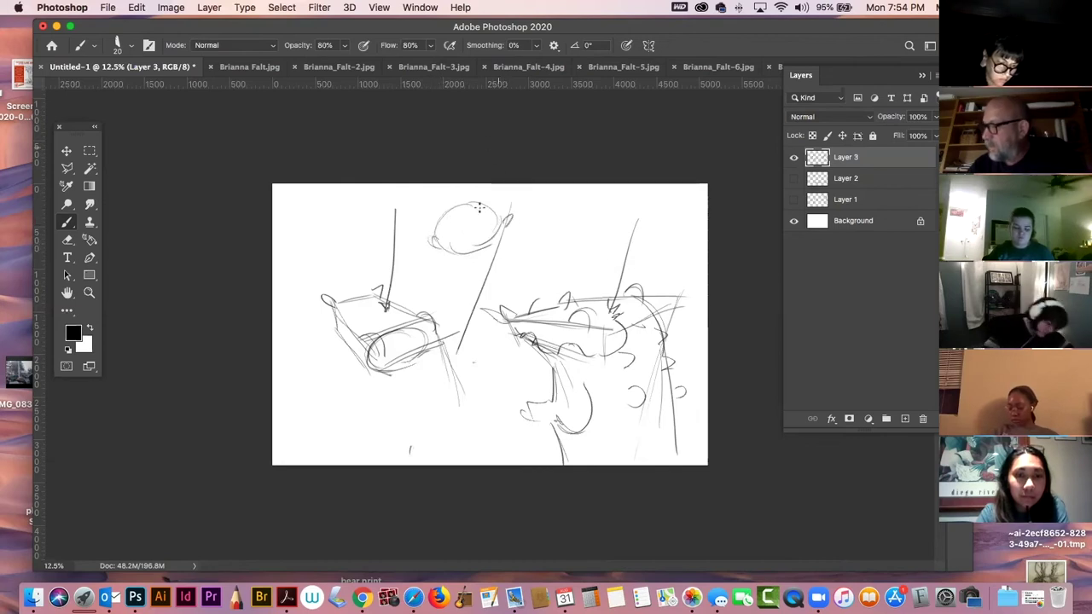
mouse_move(480, 234)
left_mouse_down()
mouse_move(463, 249)
mouse_move(494, 238)
left_mouse_up()
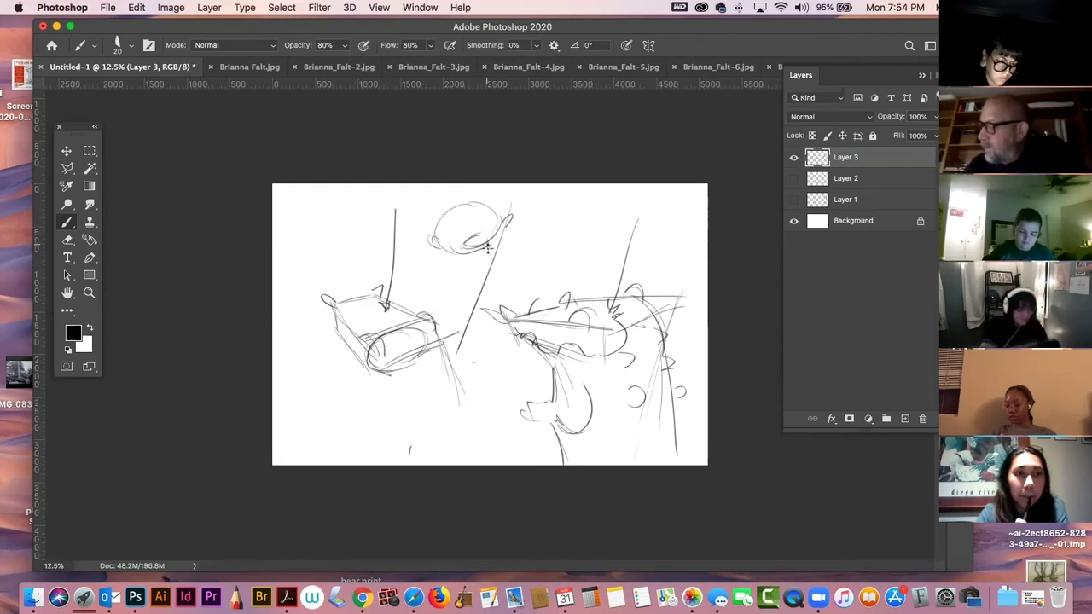
mouse_move(467, 256)
left_mouse_down()
mouse_move(495, 243)
mouse_move(487, 254)
left_mouse_up()
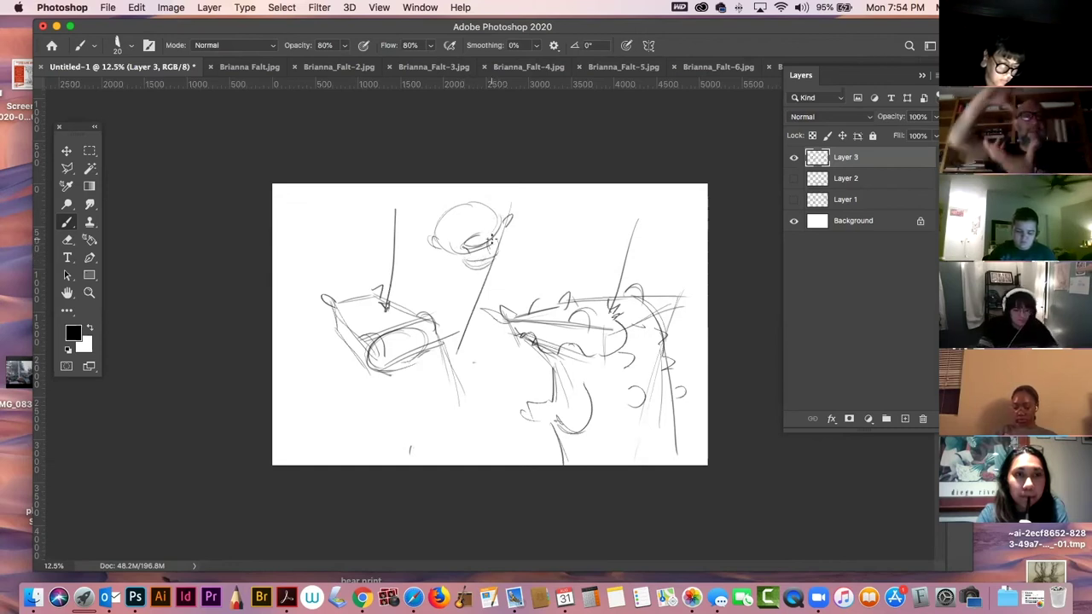
Draw a small perspective box with a mouth shape across its lower corner, above the alligator's head.
left_click_drag(550, 203, 552, 247)
mouse_move(548, 203)
left_mouse_down()
mouse_move(597, 214)
mouse_move(621, 200)
mouse_move(562, 200)
mouse_move(600, 196)
mouse_move(586, 188)
mouse_move(619, 194)
mouse_move(588, 239)
left_mouse_up()
mouse_move(619, 202)
left_mouse_down()
mouse_move(606, 239)
mouse_move(565, 241)
mouse_move(564, 231)
mouse_move(586, 247)
mouse_move(602, 241)
mouse_move(581, 227)
mouse_move(602, 228)
mouse_move(568, 231)
left_mouse_up()
mouse_move(587, 221)
left_mouse_down()
mouse_move(595, 253)
mouse_move(574, 252)
left_mouse_up()
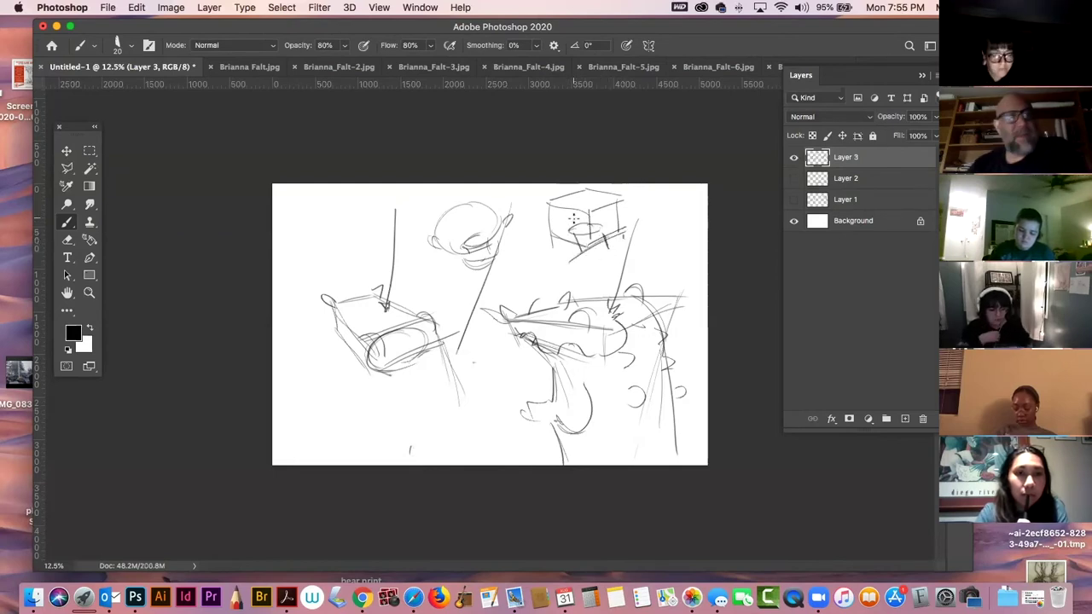
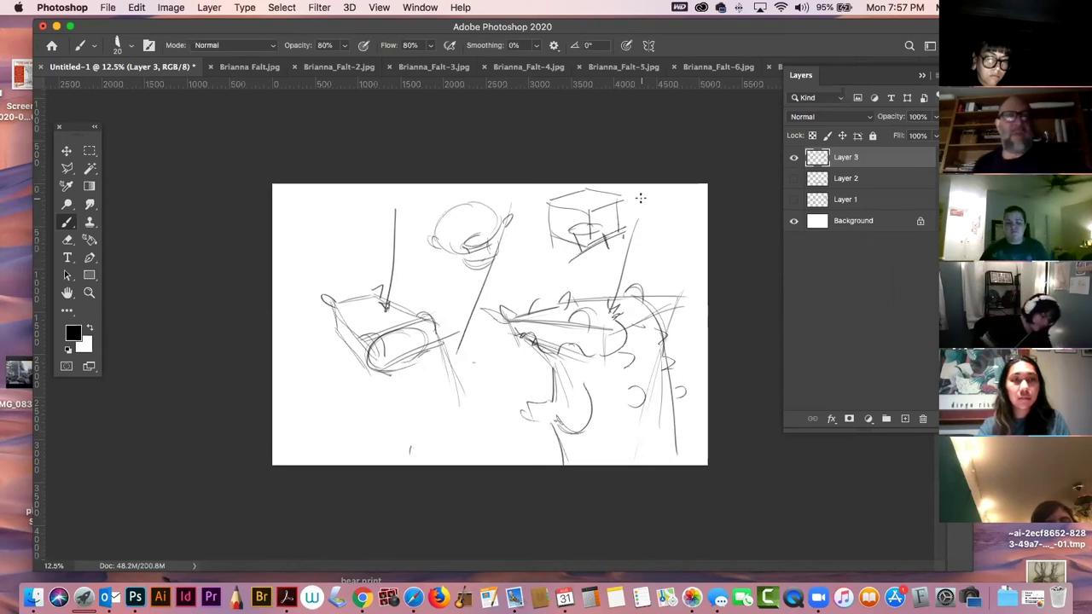
Examine the student's storyboard sketch pages one after another, comparing their panel compositions.
left_click(243, 66)
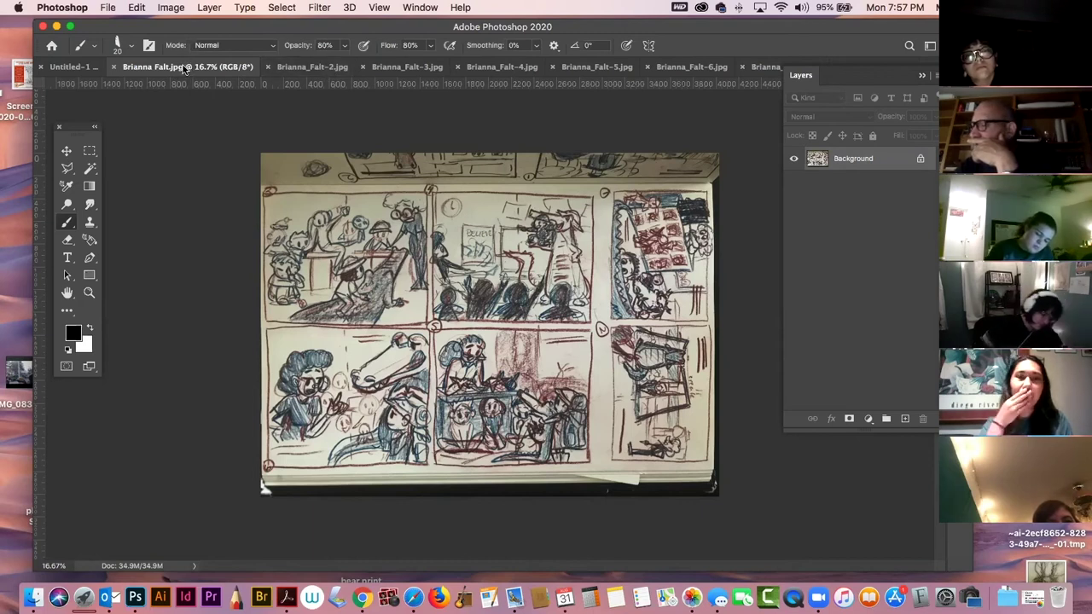
left_click(921, 75)
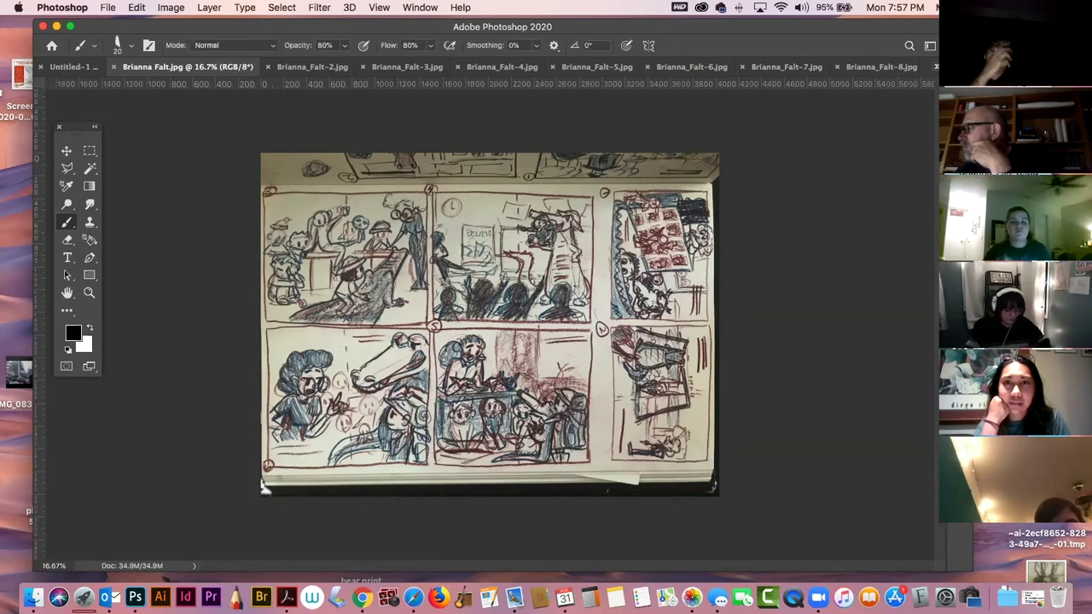
key("ctrl+Tab")
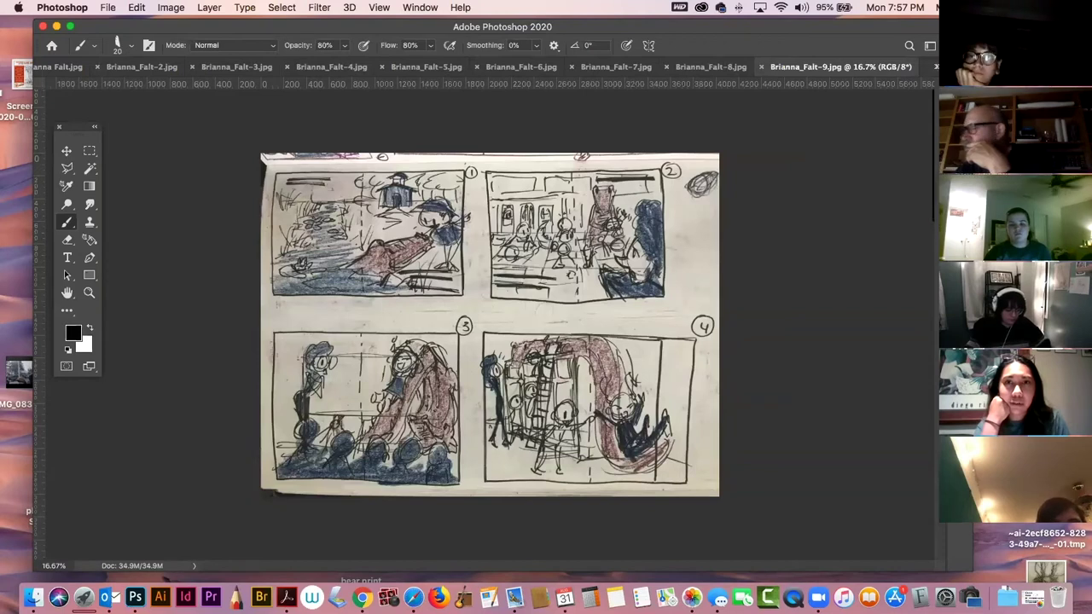
key("ctrl+Tab")
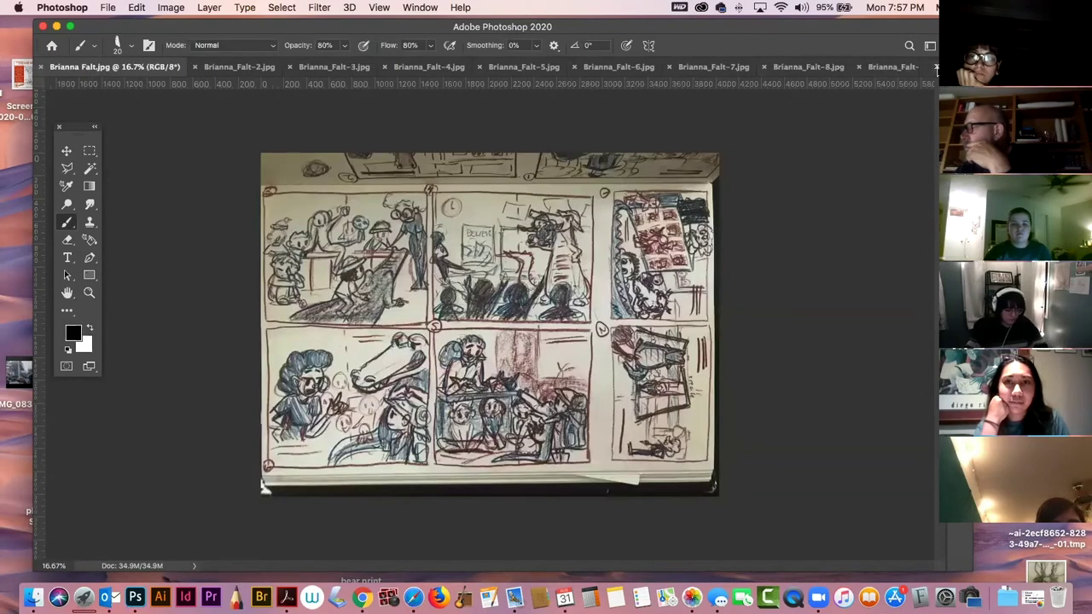
key("ctrl+Tab")
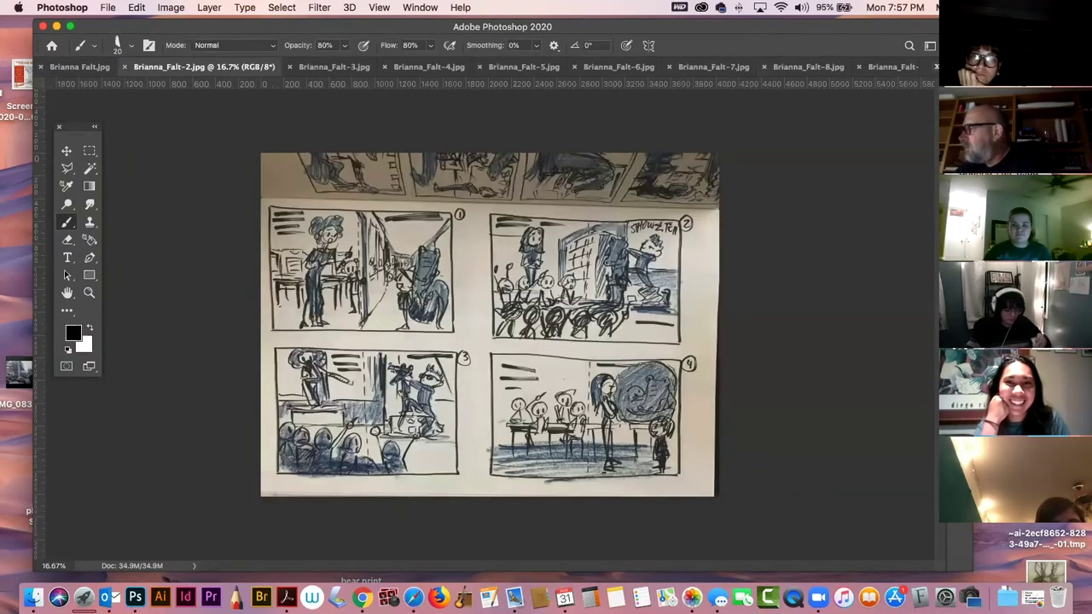
key("ctrl+Tab")
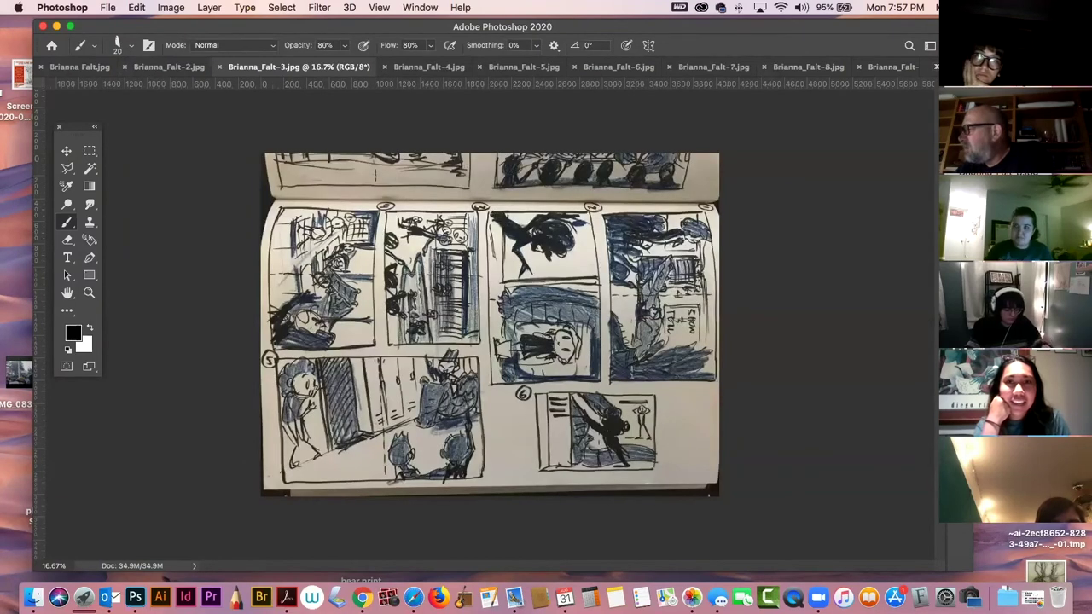
key("ctrl+Tab")
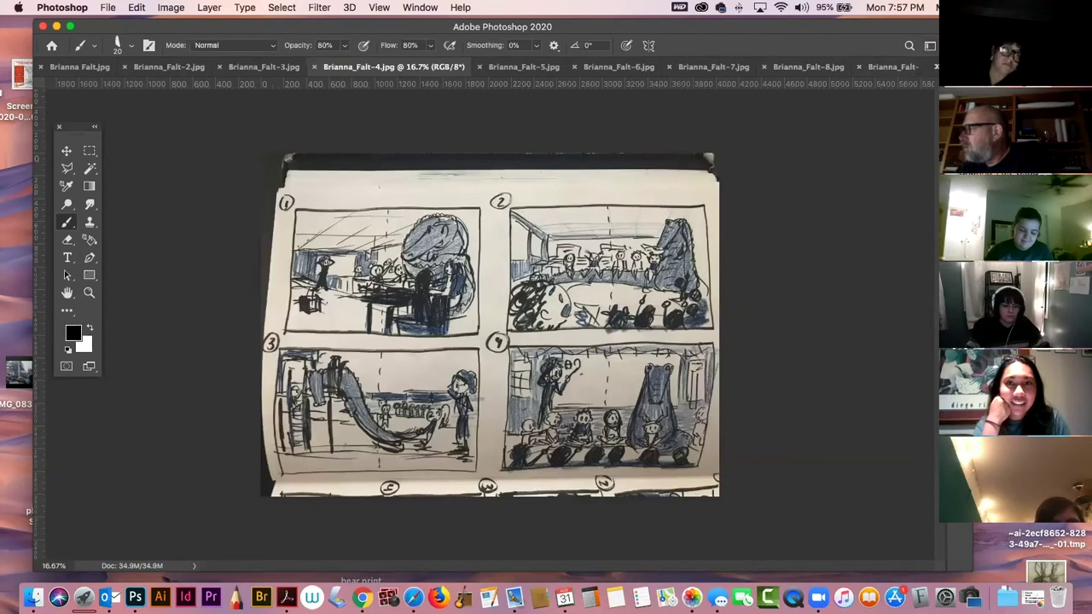
key("ctrl+Tab")
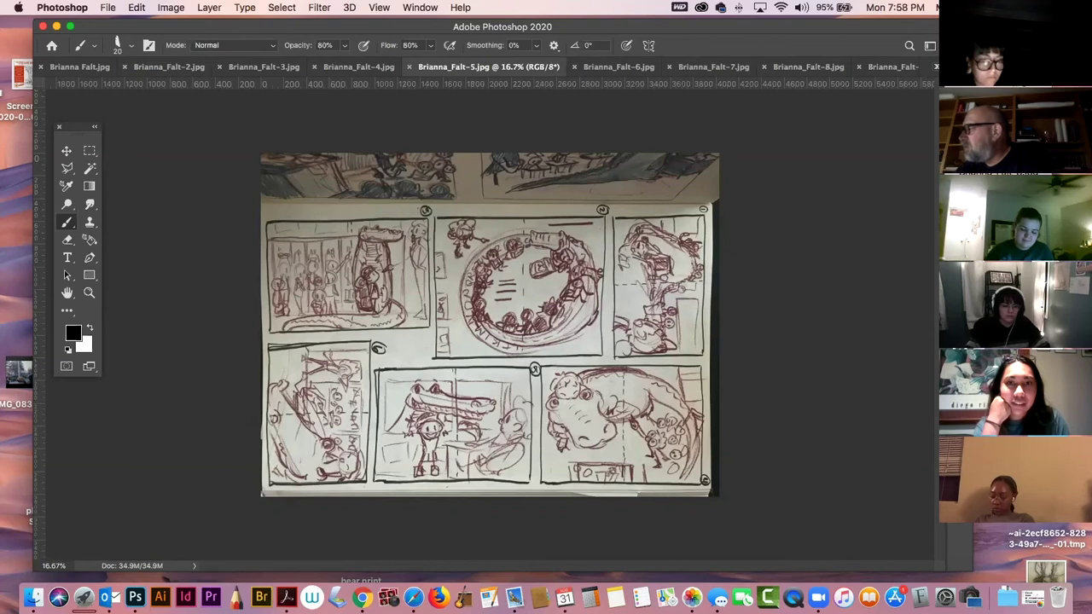
key("ctrl+Tab")
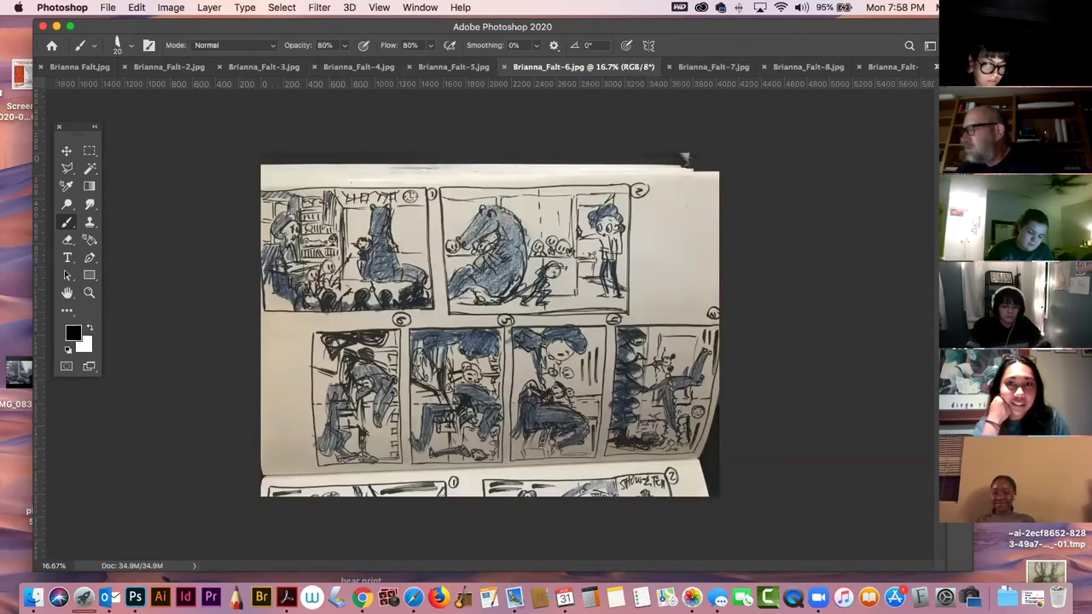
key("ctrl+Tab")
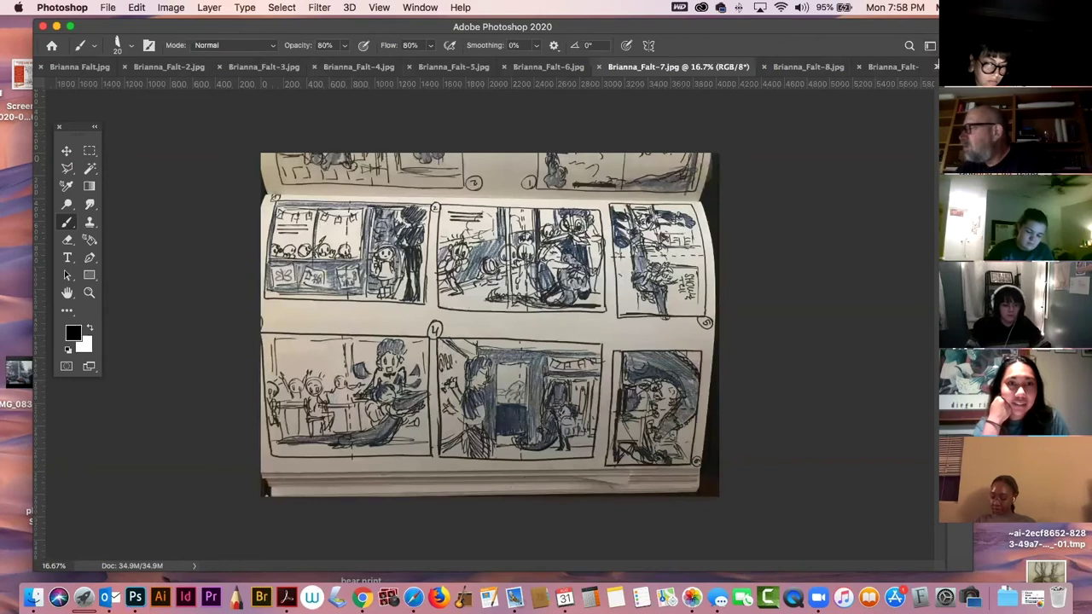
key("ctrl+Tab")
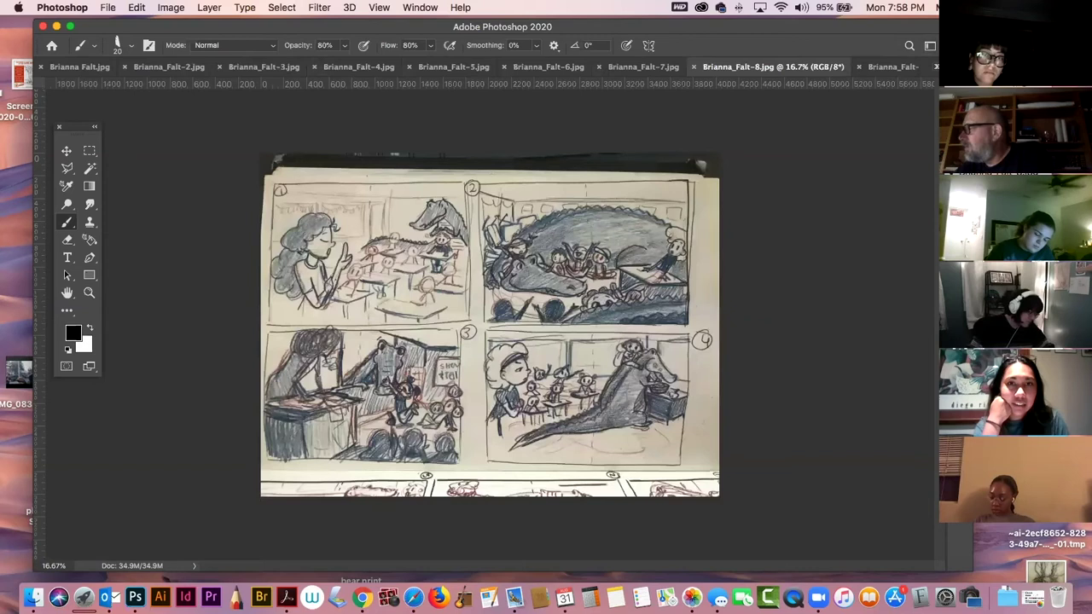
key("ctrl+Tab")
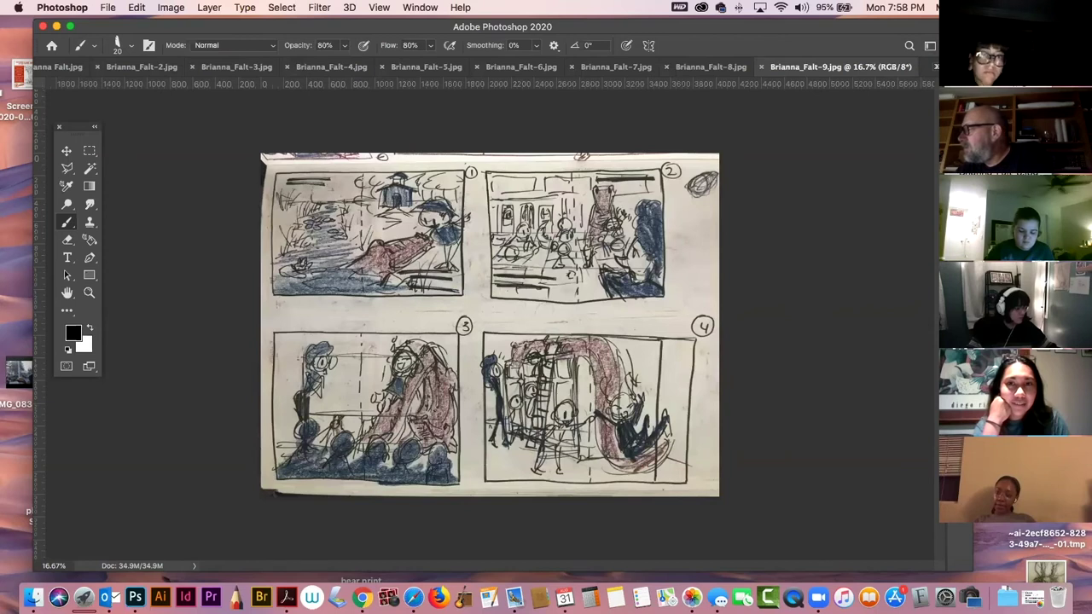
key("ctrl+Tab")
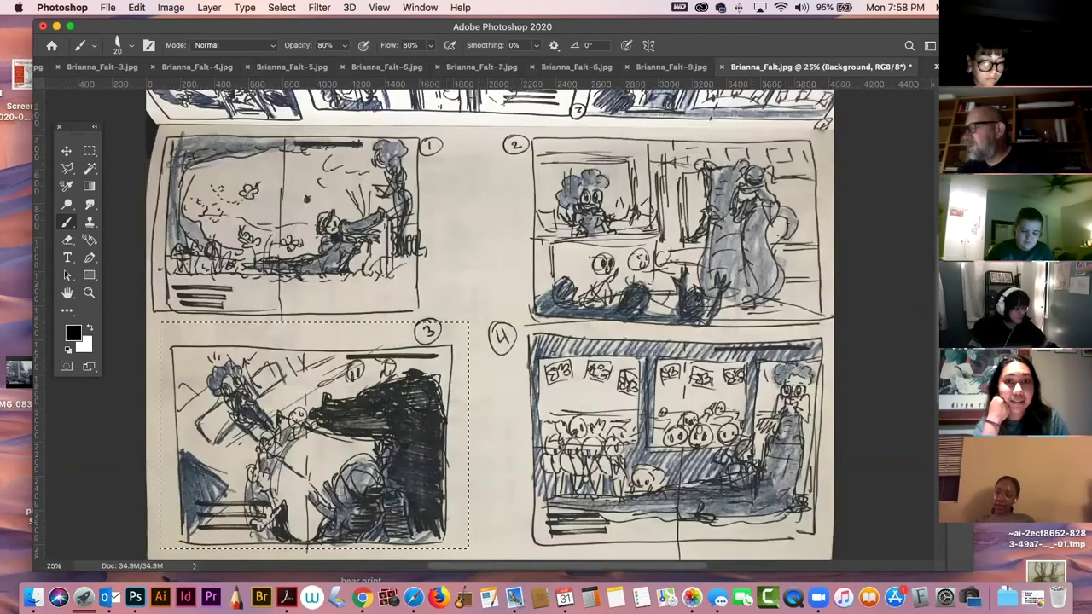
Clear the selection around panel 3, then show the student's second storyboard page at 25% zoom.
key("super+d")
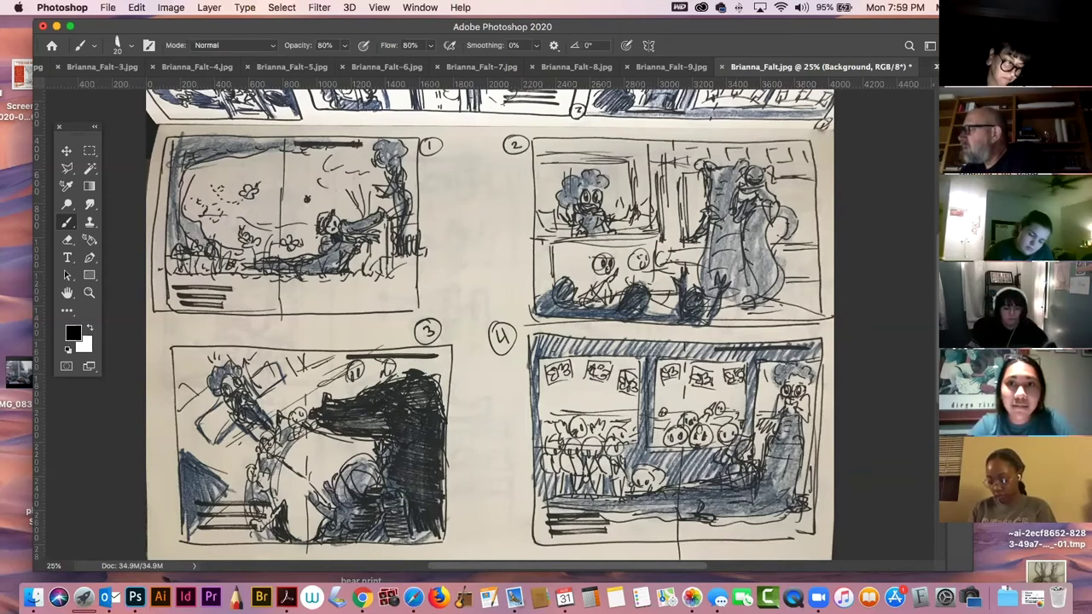
key("ctrl+Tab")
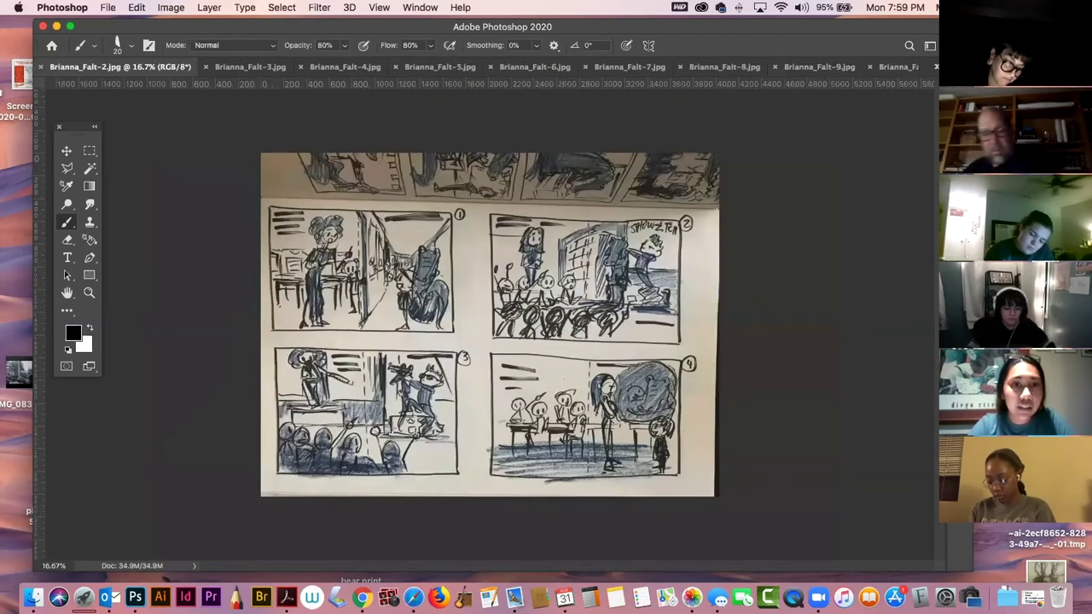
key("super+plus")
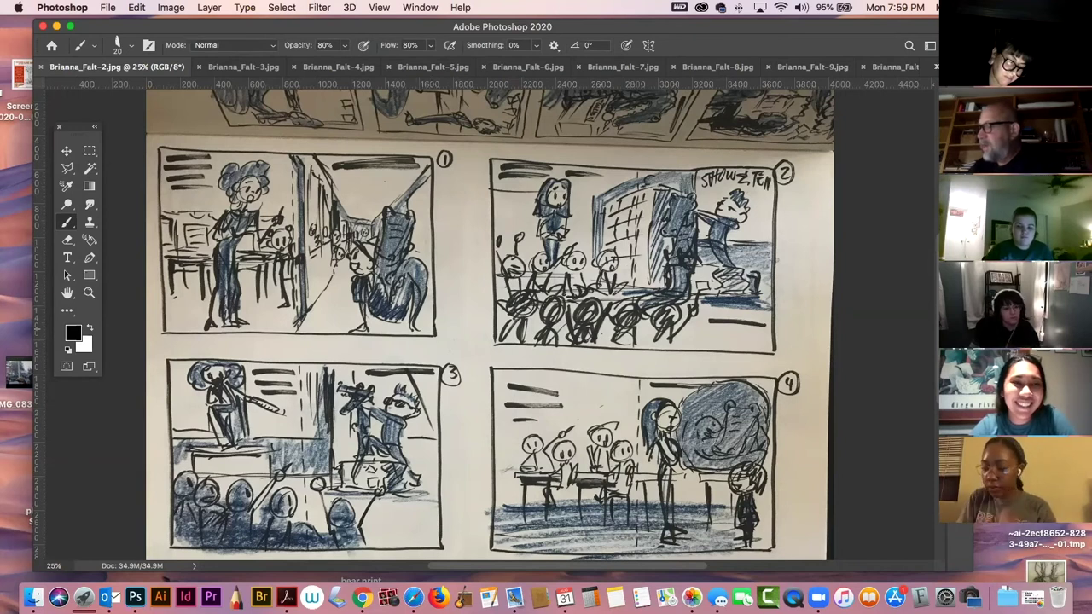
Mark panel 3 on the second storyboard page with a short arrow pointing down at its upper corner beside the number.
left_click_drag(446, 331, 418, 390)
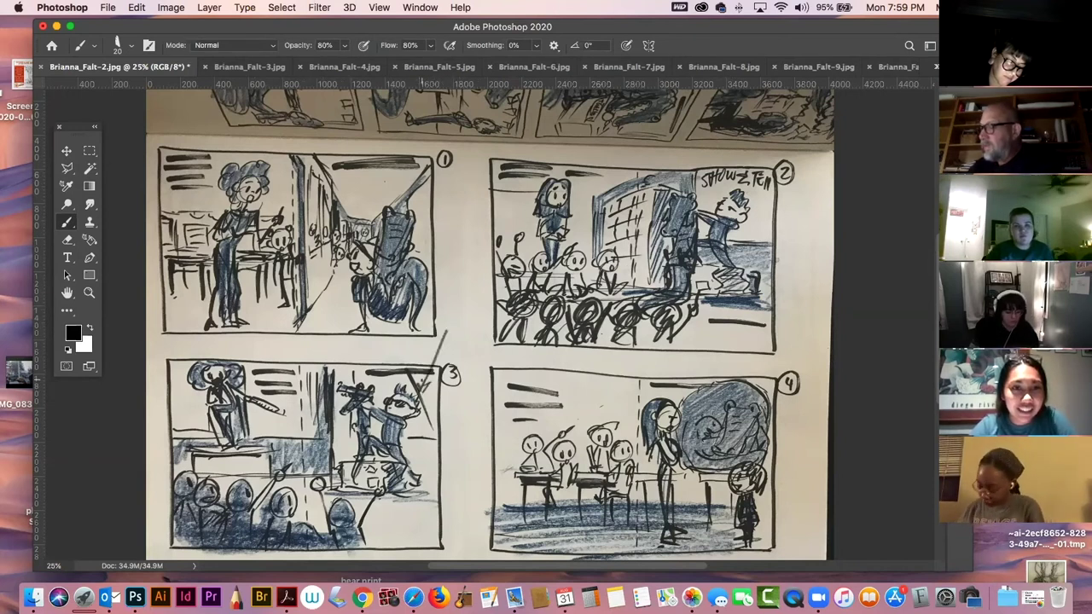
key("super+z")
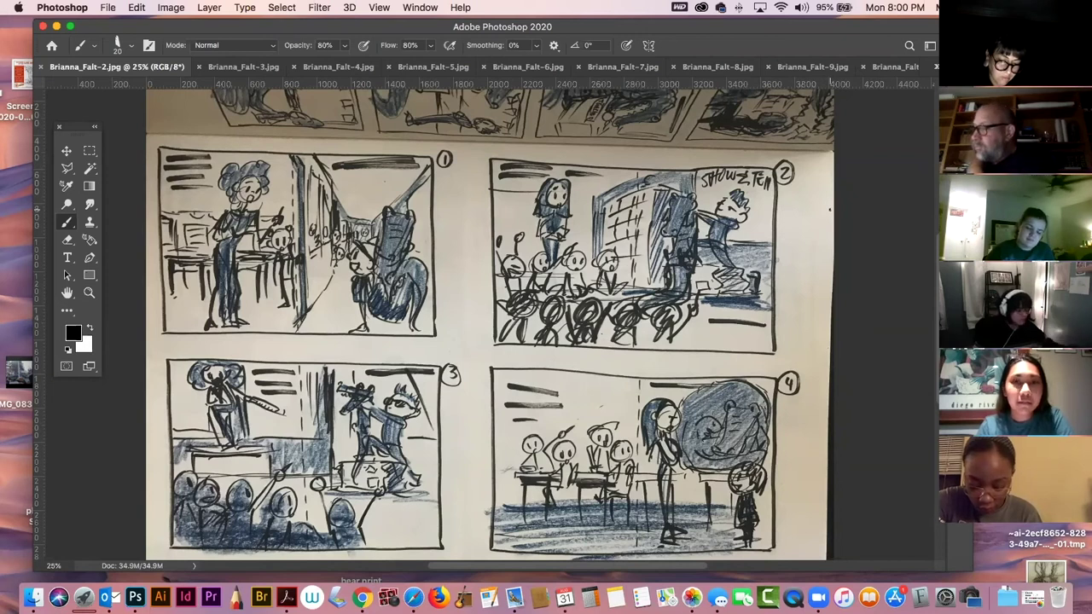
left_click_drag(455, 304, 442, 351)
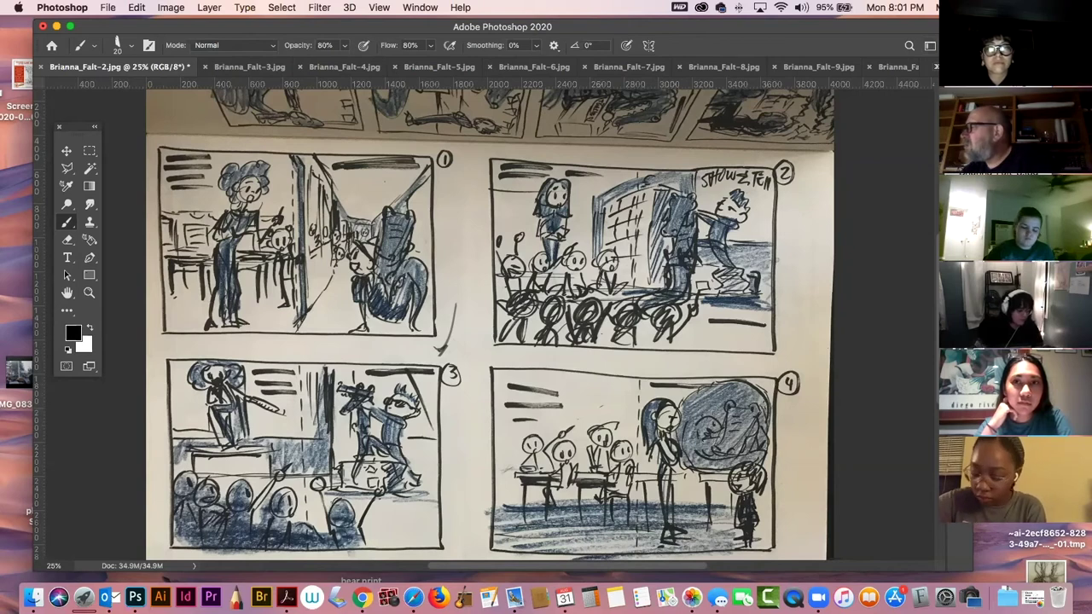
On the third storyboard page, draw a vertical stroke beside panel 5 and a curved stroke beside panel 6.
key("ctrl+Tab")
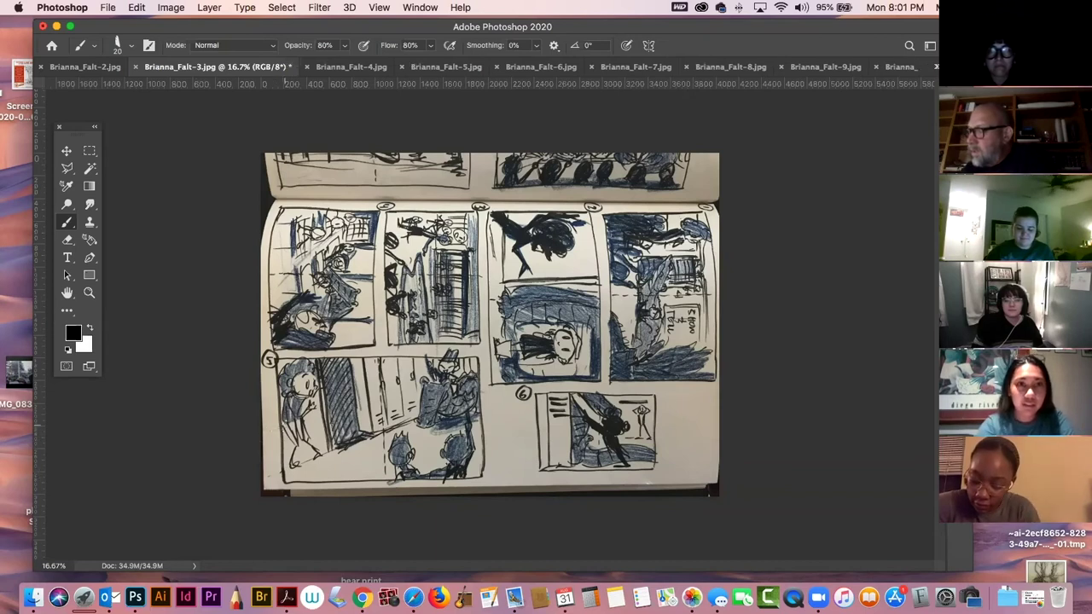
left_click_drag(269, 459, 267, 431)
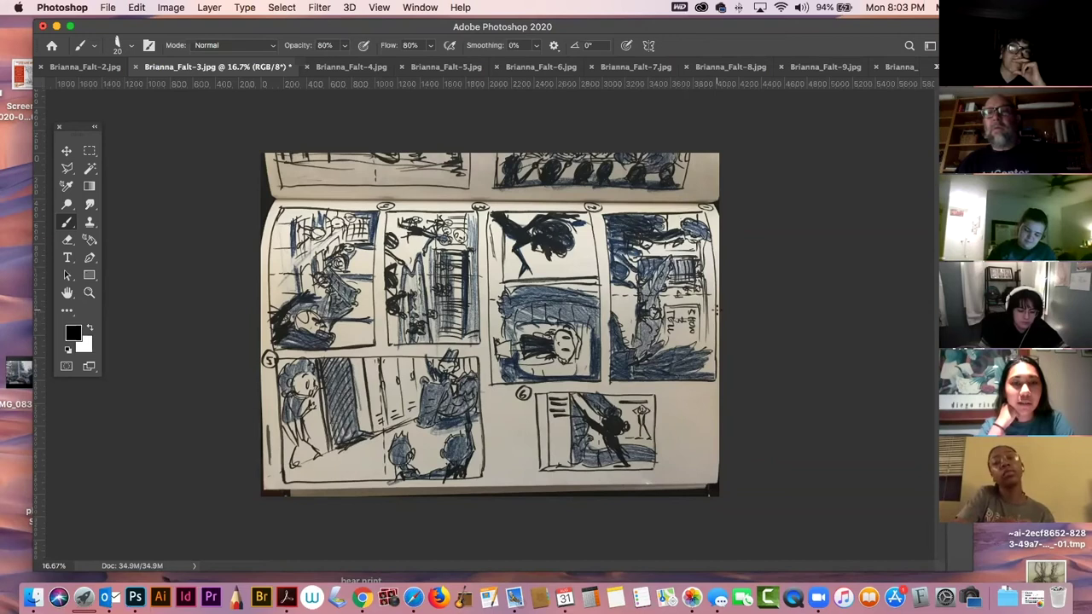
left_click_drag(669, 415, 681, 441)
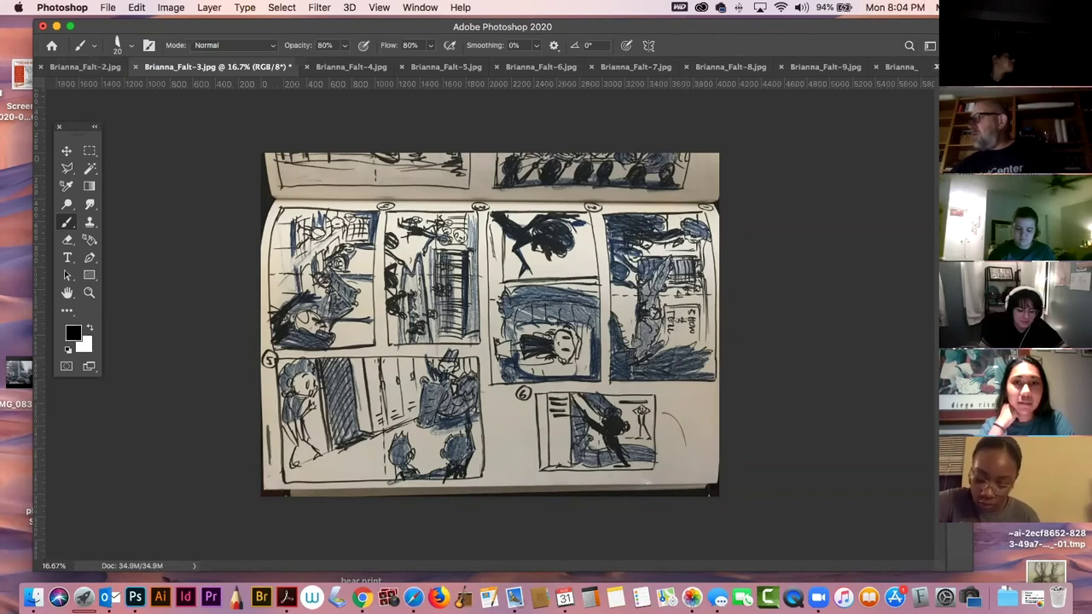
Return to the untitled demonstration canvas, hide Layer 3 and add a new empty layer above it.
key("ctrl+shift+Tab")
key("ctrl+shift+Tab")
key("ctrl+shift+Tab")
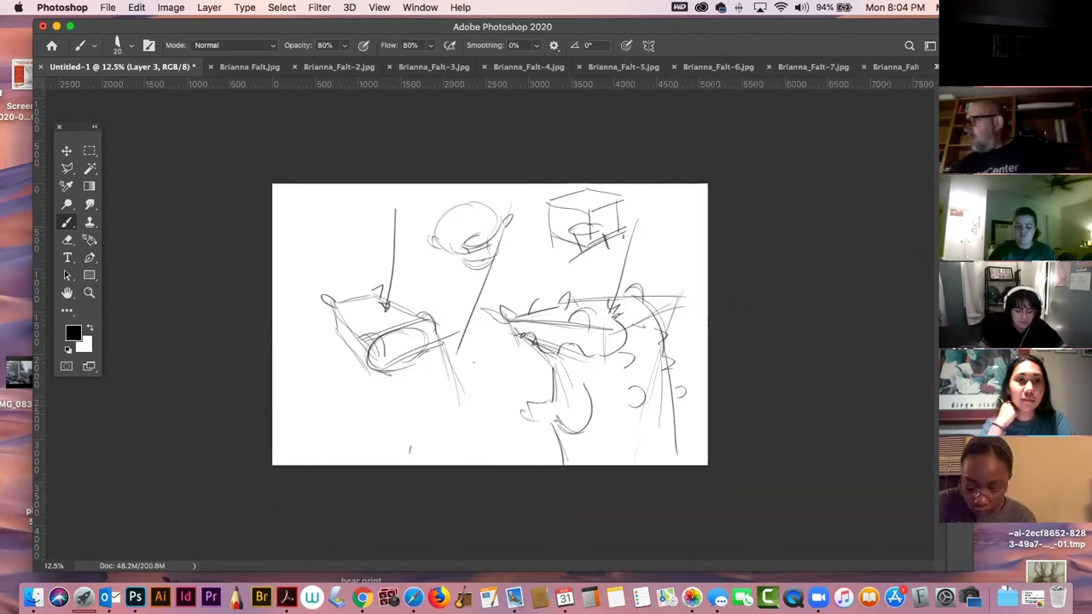
key("F7")
left_click(794, 157)
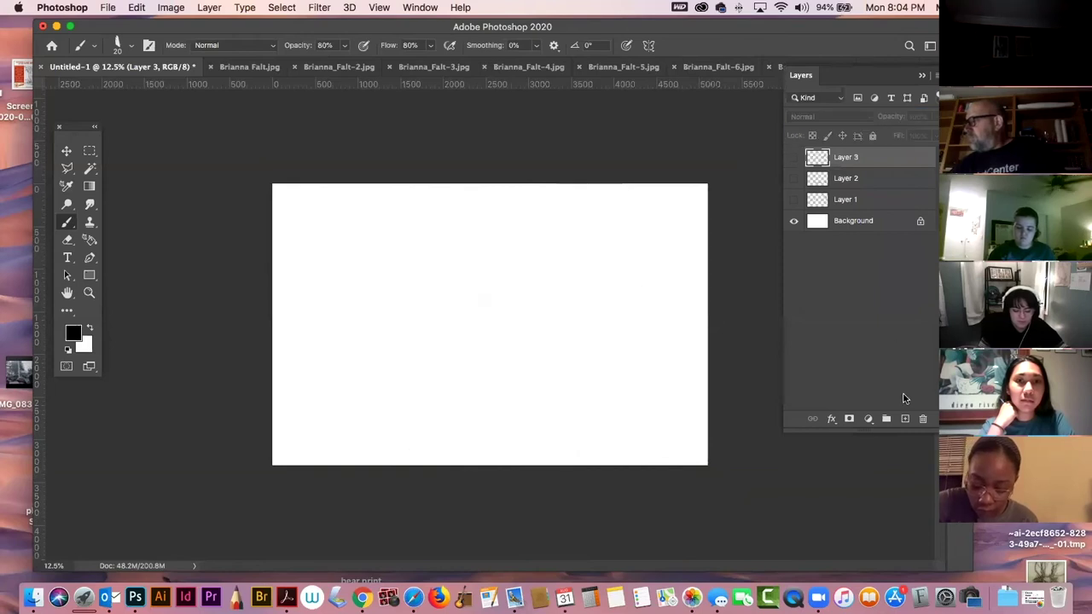
left_click(905, 419)
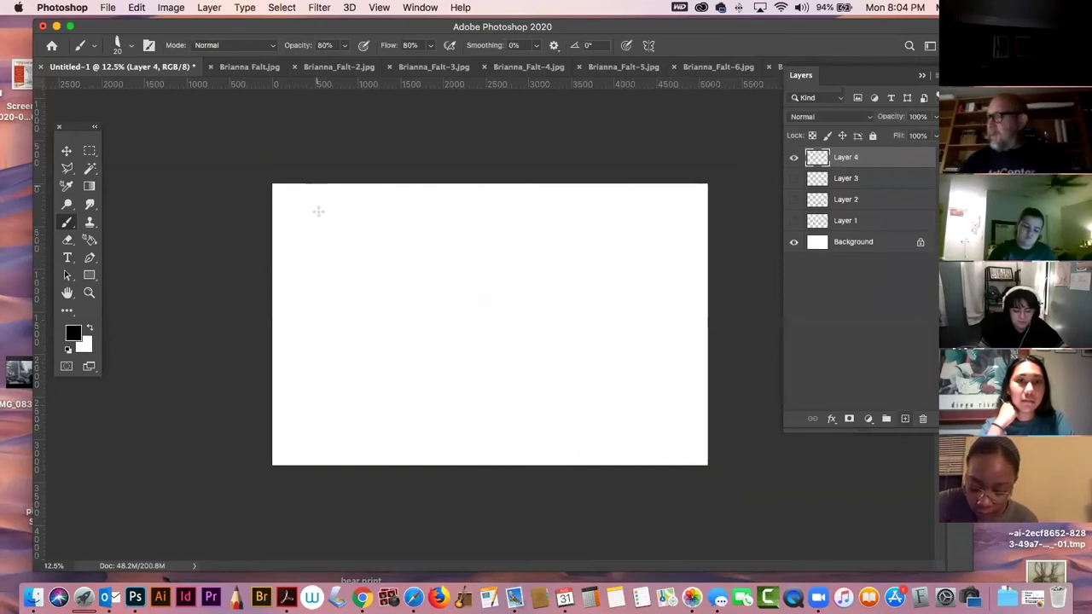
Sketch a long horizontal line with vertical dividers hanging below it, and rough figures with boxes above their heads in the first two columns.
mouse_move(341, 317)
left_mouse_down()
mouse_move(340, 334)
mouse_move(353, 317)
mouse_move(358, 345)
mouse_move(343, 345)
left_mouse_up()
left_click_drag(290, 234, 709, 223)
mouse_move(371, 241)
left_mouse_down()
mouse_move(373, 387)
mouse_move(323, 241)
left_mouse_up()
left_click_drag(415, 240, 411, 393)
left_click_drag(461, 241, 451, 405)
mouse_move(359, 324)
left_mouse_down()
mouse_move(362, 288)
mouse_move(339, 281)
mouse_move(335, 303)
mouse_move(363, 281)
mouse_move(333, 343)
left_mouse_up()
mouse_move(389, 294)
left_mouse_down()
mouse_move(398, 314)
mouse_move(404, 288)
mouse_move(400, 314)
mouse_move(382, 309)
mouse_move(385, 341)
left_mouse_up()
mouse_move(385, 254)
left_mouse_down()
mouse_move(386, 284)
mouse_move(413, 276)
left_mouse_up()
mouse_move(395, 329)
left_mouse_down()
mouse_move(406, 350)
mouse_move(391, 392)
left_mouse_up()
left_click_drag(396, 350, 395, 406)
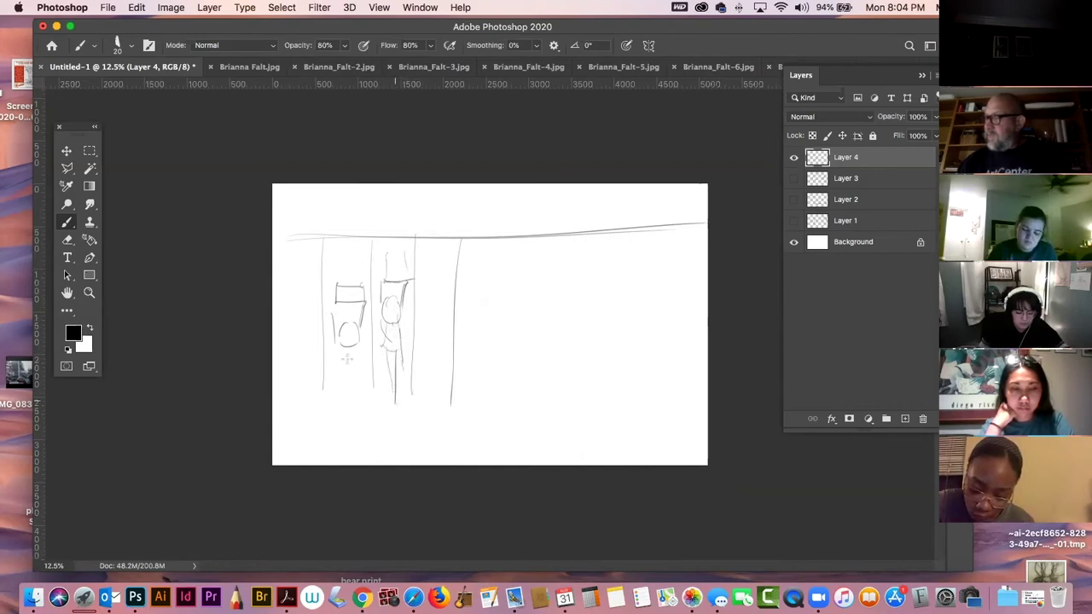
Add a small figure in the third column, then a fourth column containing a large curved shape above a round head.
mouse_move(424, 300)
left_mouse_down()
mouse_move(435, 322)
mouse_move(442, 315)
left_mouse_up()
left_click_drag(432, 319, 429, 336)
left_click_drag(510, 246, 508, 404)
left_click_drag(502, 247, 498, 286)
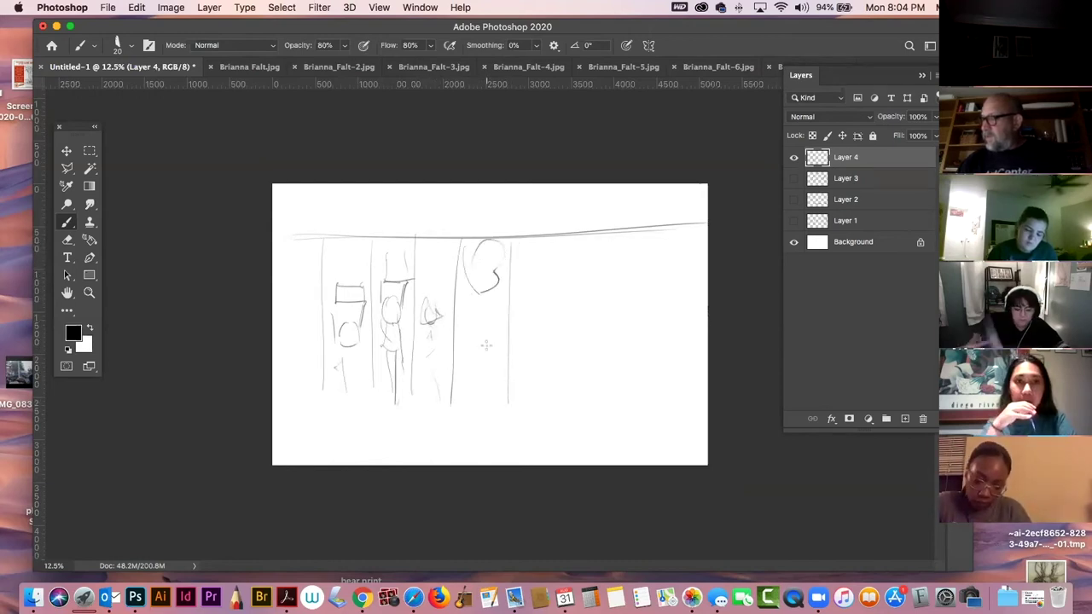
mouse_move(479, 328)
left_mouse_down()
mouse_move(482, 359)
mouse_move(478, 329)
mouse_move(483, 343)
left_mouse_up()
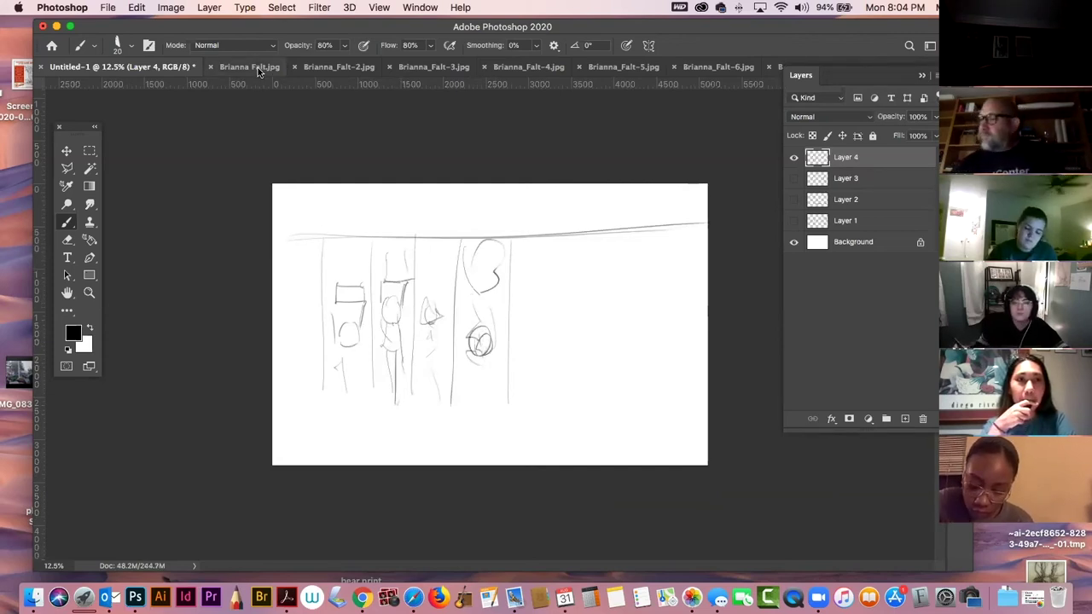
Collapse the layer list and rotate the third storyboard page 90° clockwise.
left_click(935, 75)
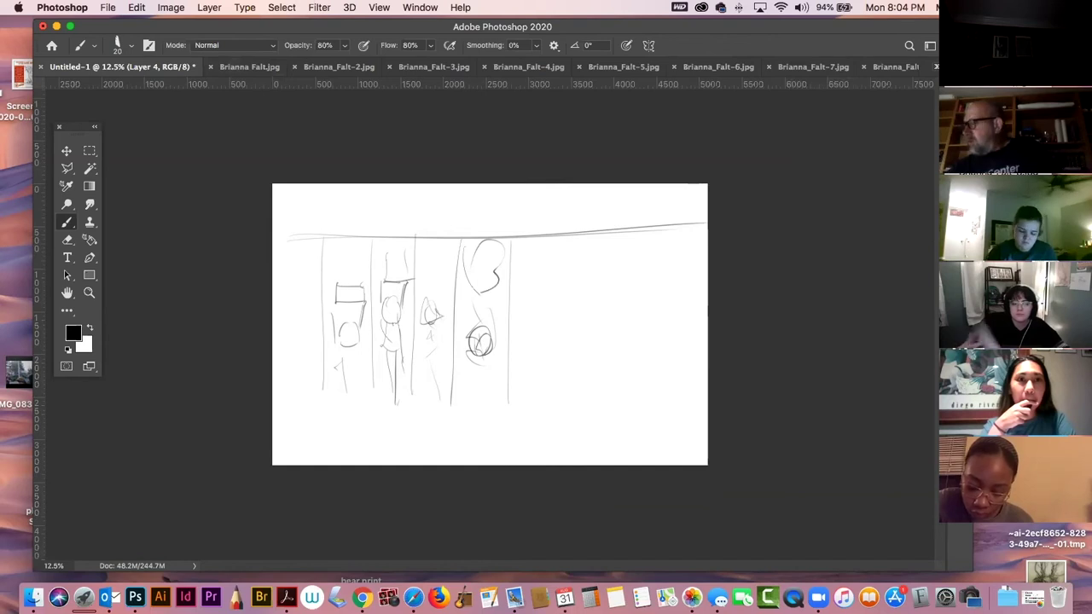
left_click(434, 66)
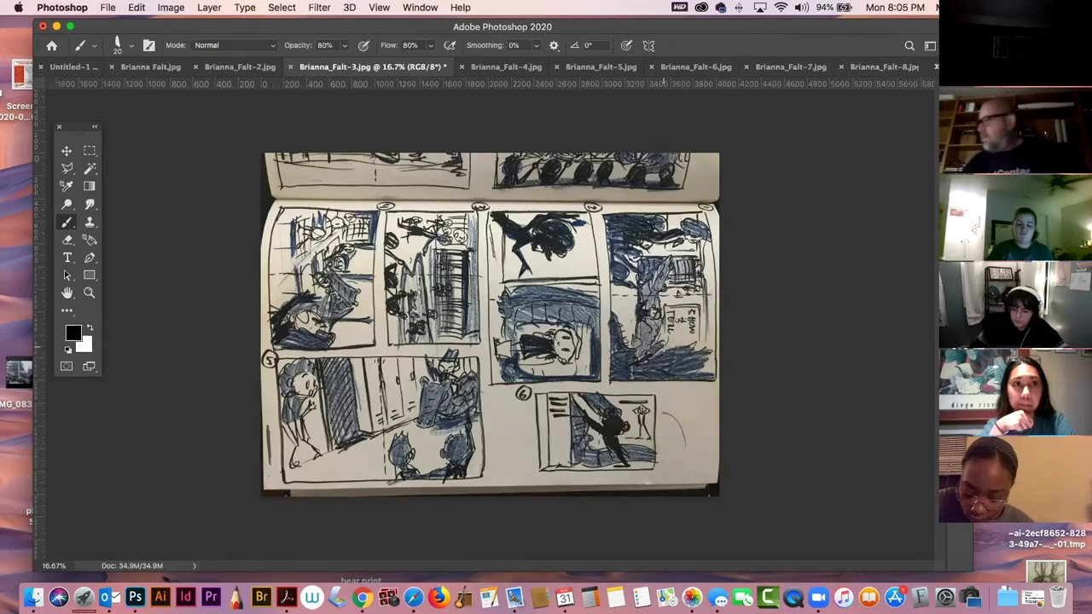
left_click(179, 11)
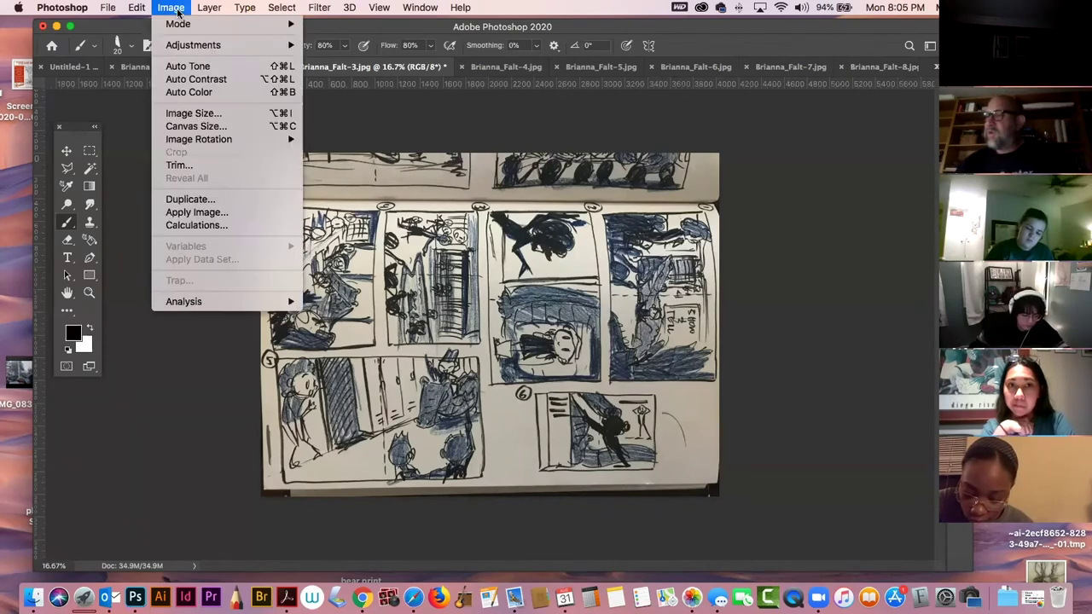
mouse_move(294, 138)
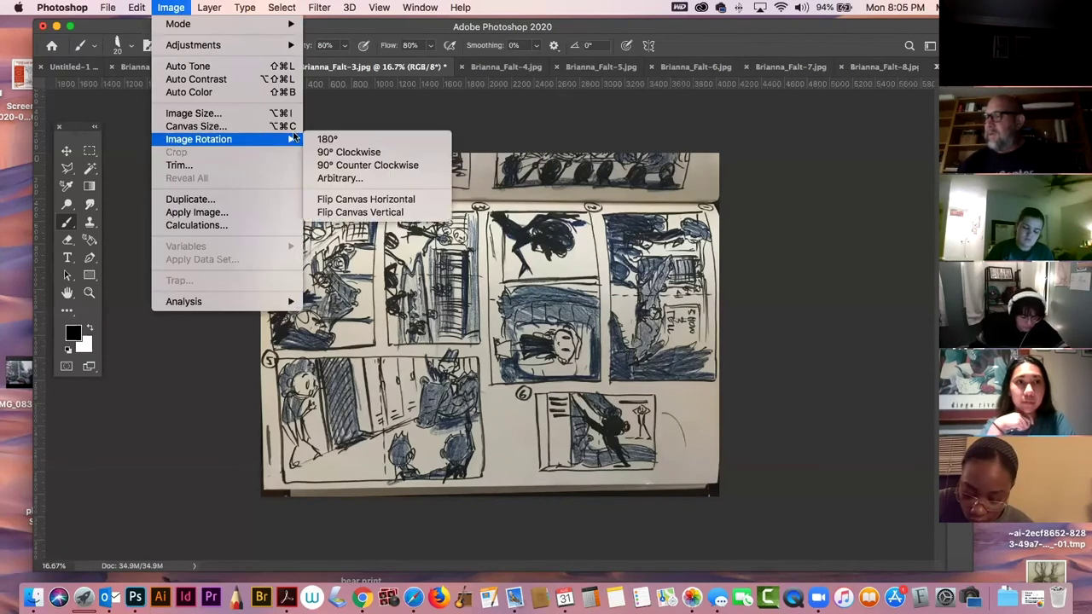
left_click(377, 152)
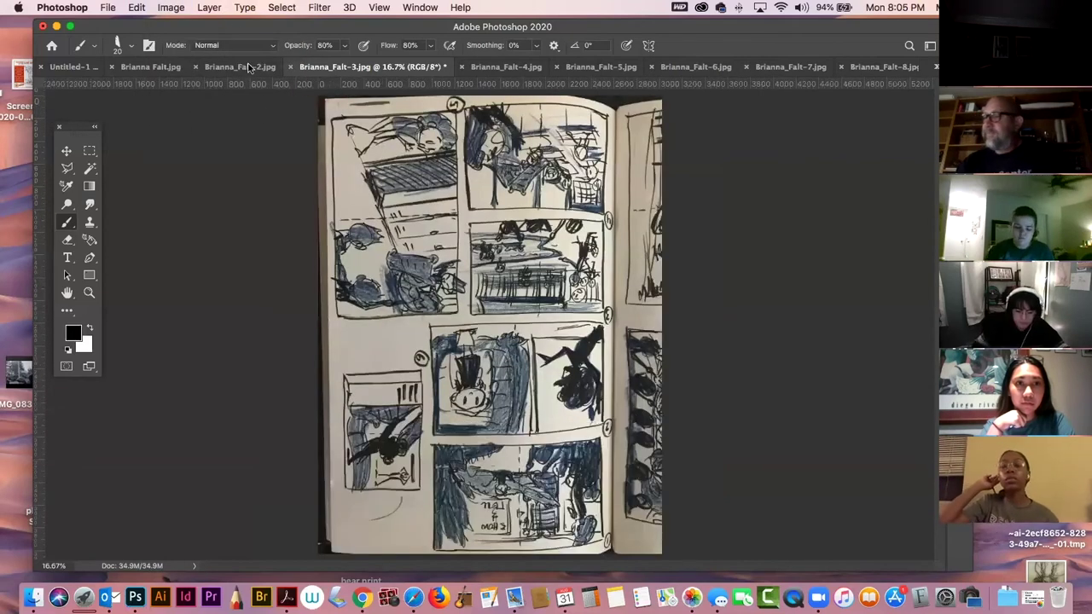
Rotate the third storyboard page 90° counterclockwise twice so that its numbered panels read upright.
left_click(219, 11)
mouse_move(180, 10)
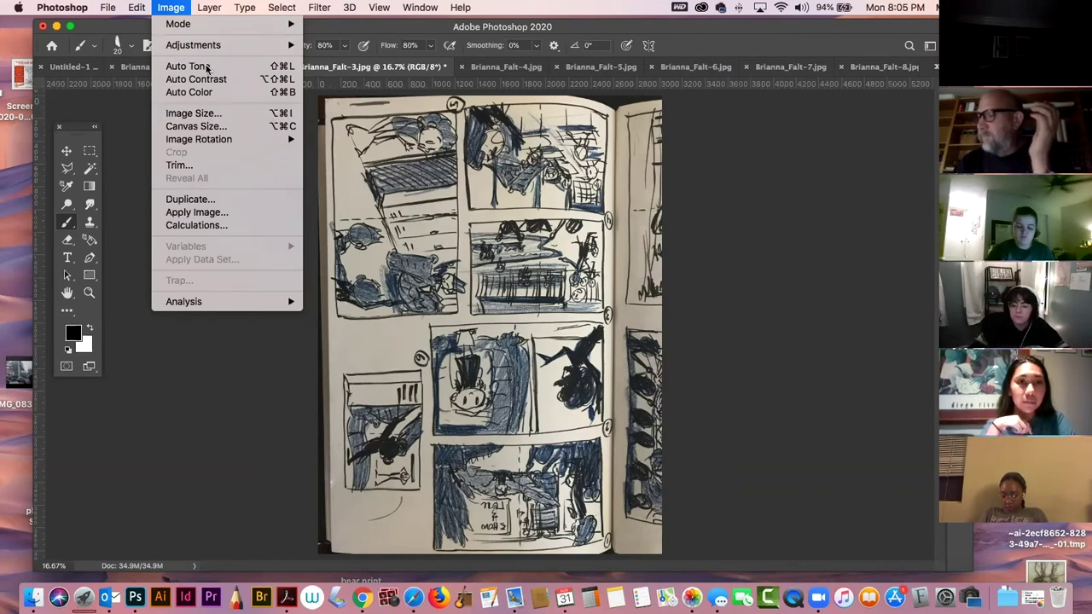
mouse_move(282, 139)
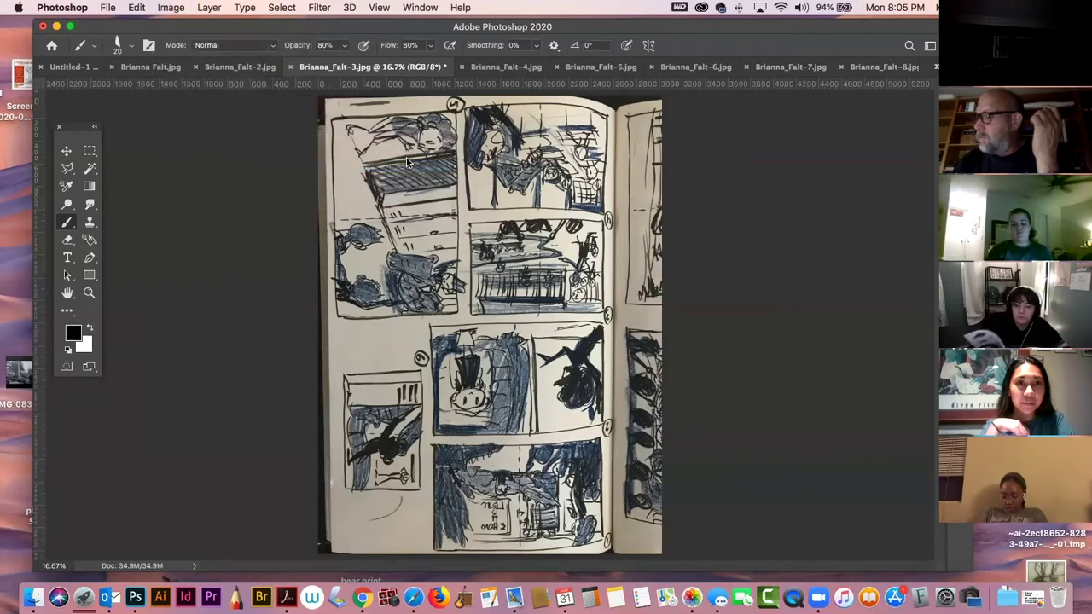
left_click(408, 167)
left_click(171, 7)
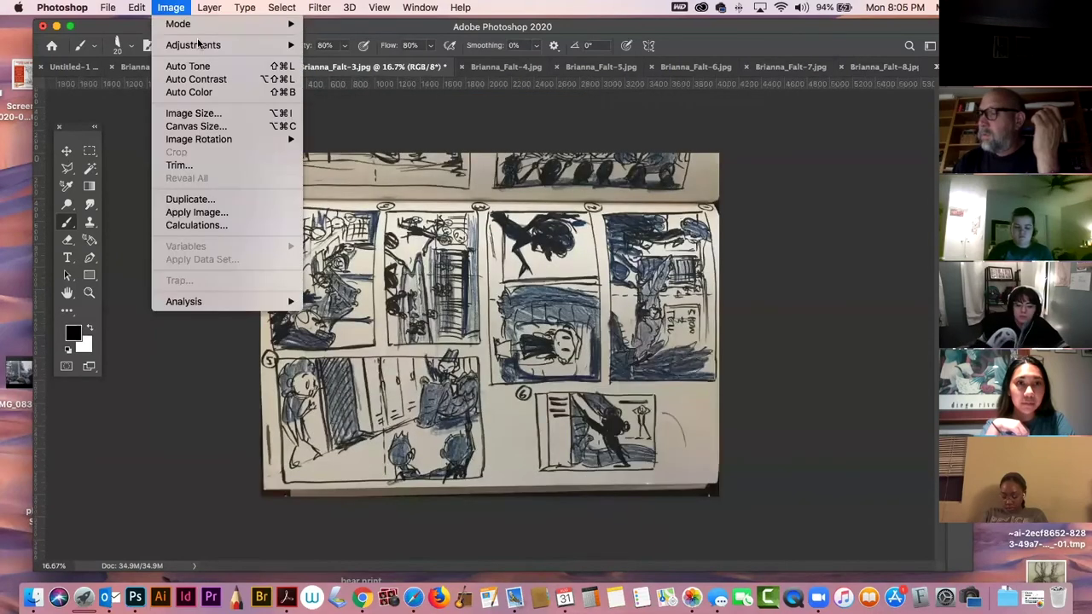
mouse_move(256, 44)
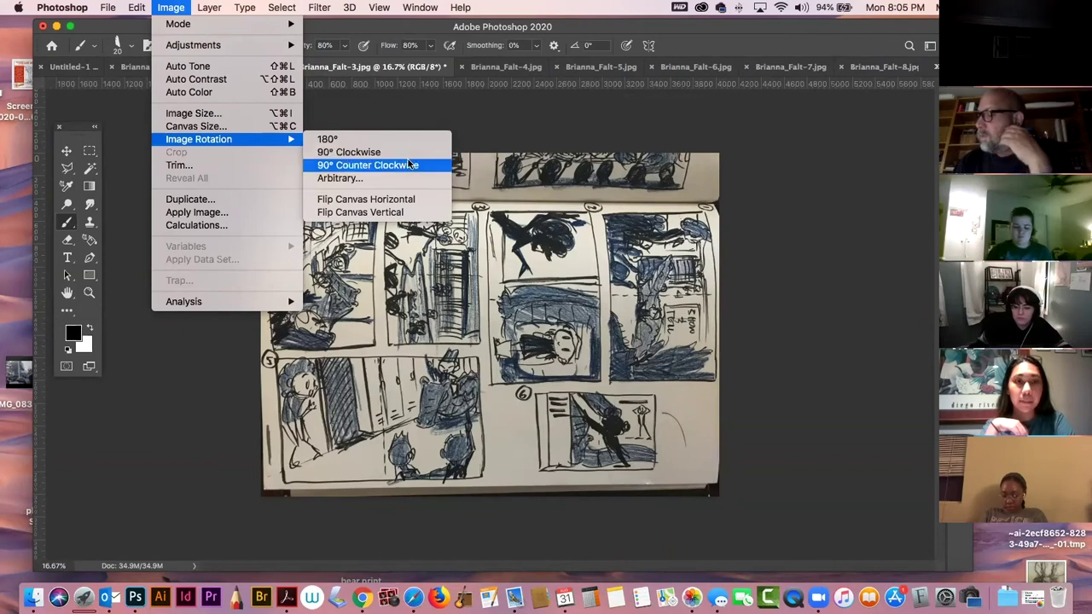
left_click(411, 166)
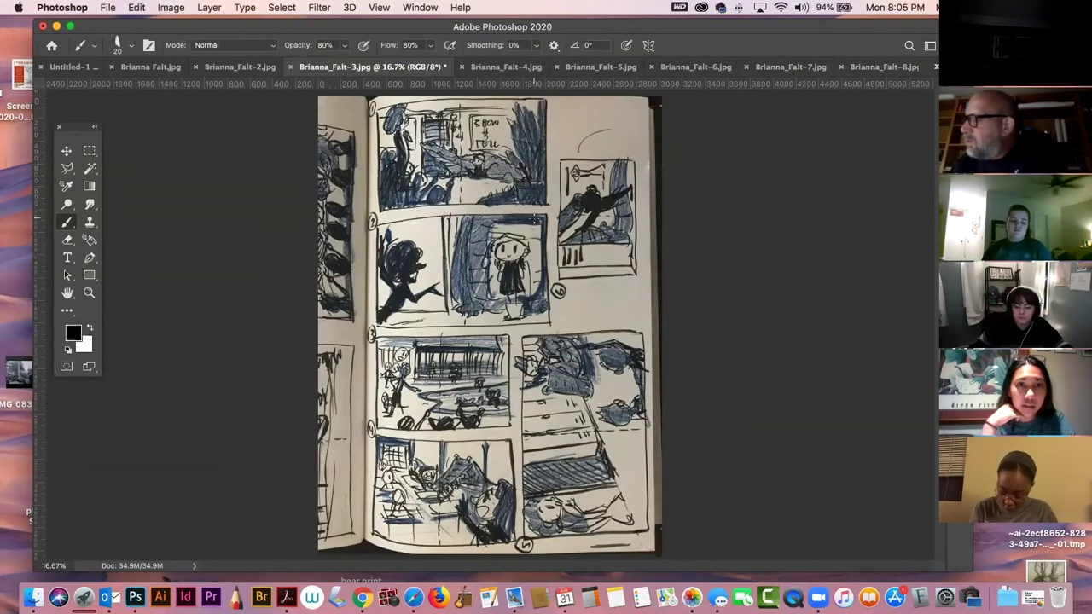
Brush a short downward stroke above panel 2, pointing toward the silhouetted figure's head.
key("z")
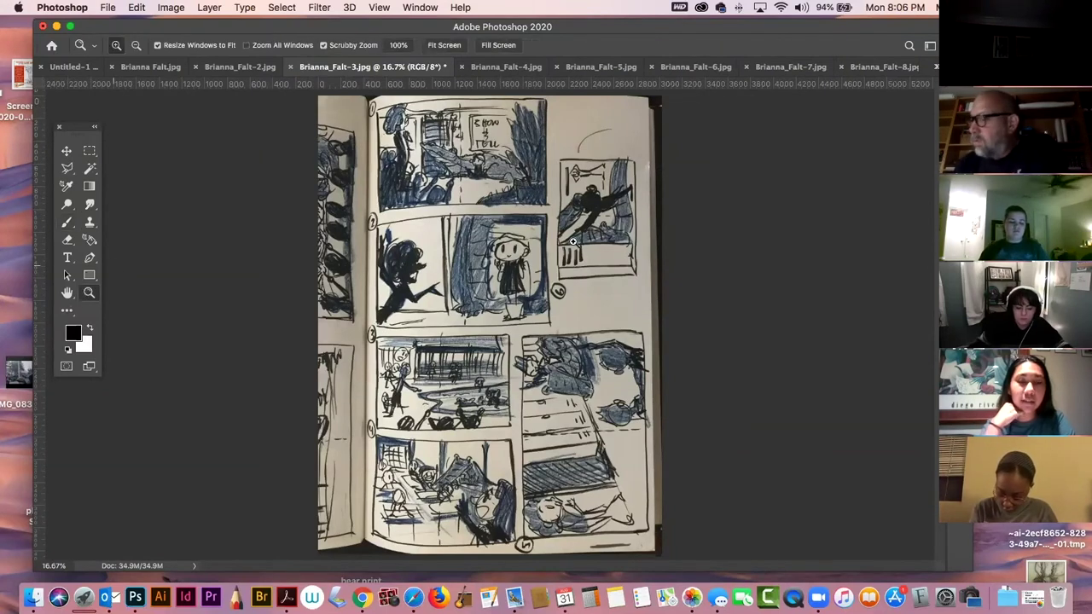
scroll(573, 242, "up", 5)
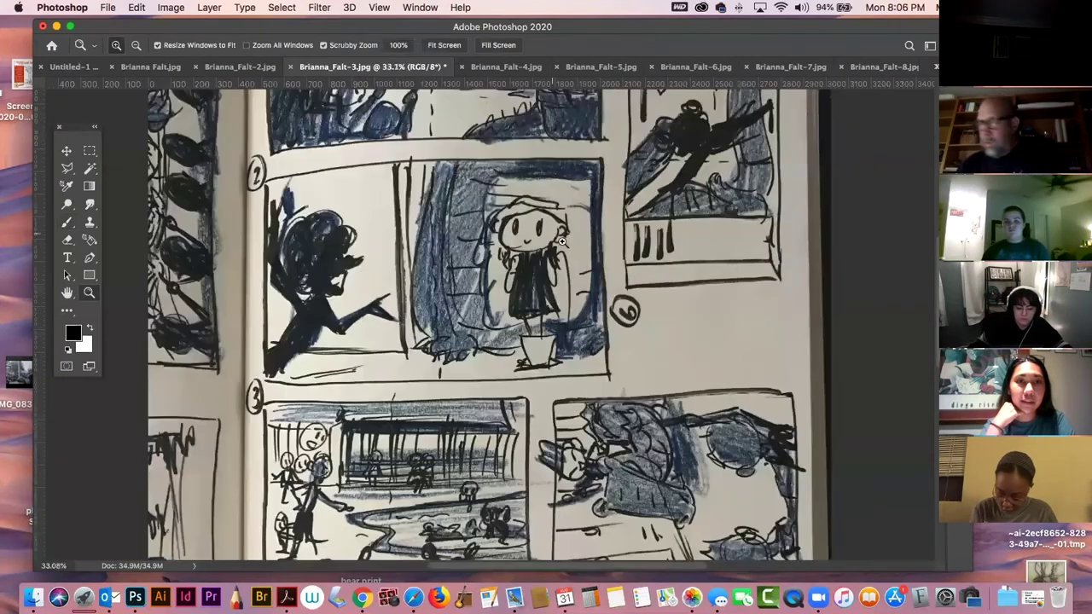
scroll(551, 358, "up", 5)
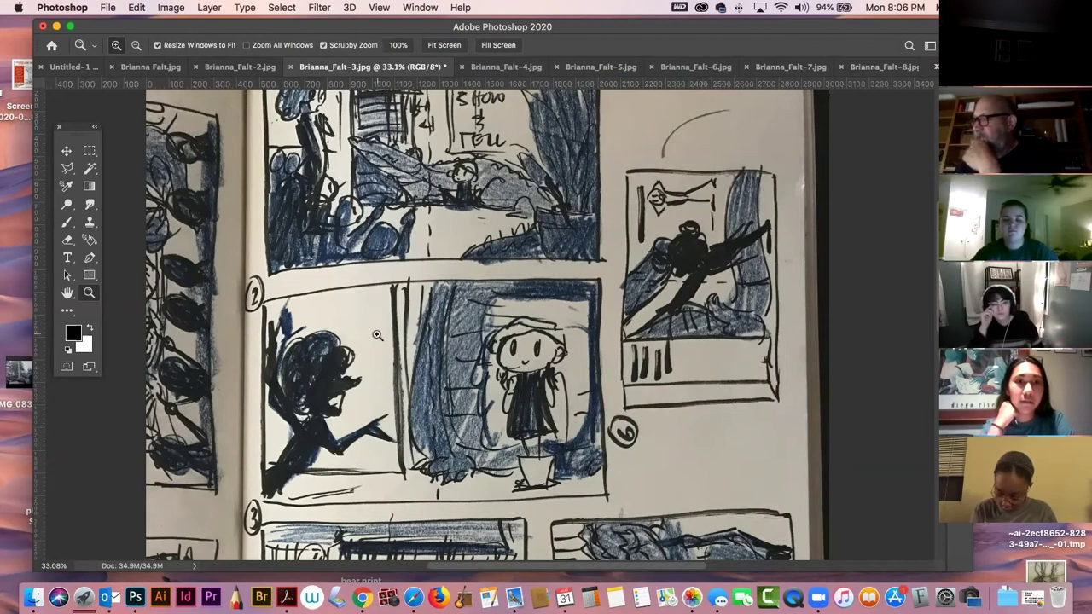
key("b")
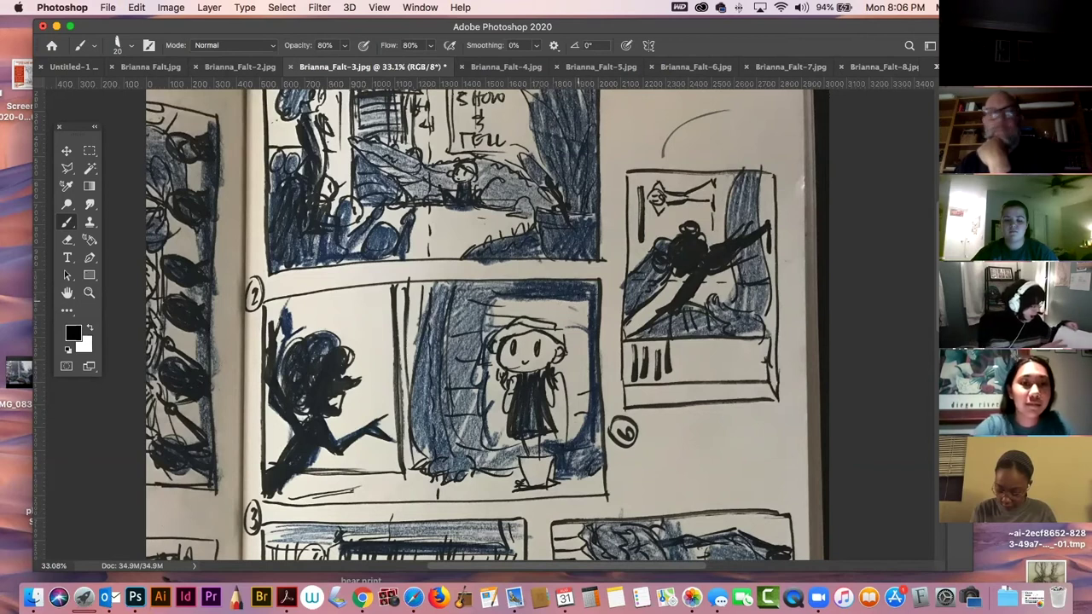
left_click_drag(329, 269, 344, 335)
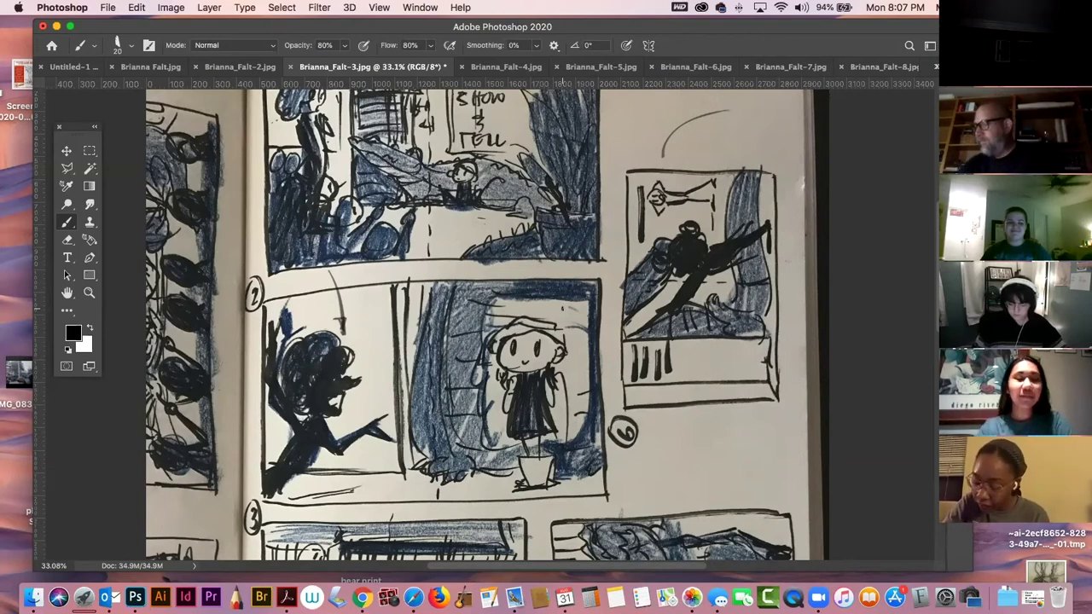
Draw an arrow and a line toward the plant side of panel 1, an upward stroke into its seated crowd, and a small oval outside its upper-right corner.
scroll(495, 324, "up", 5)
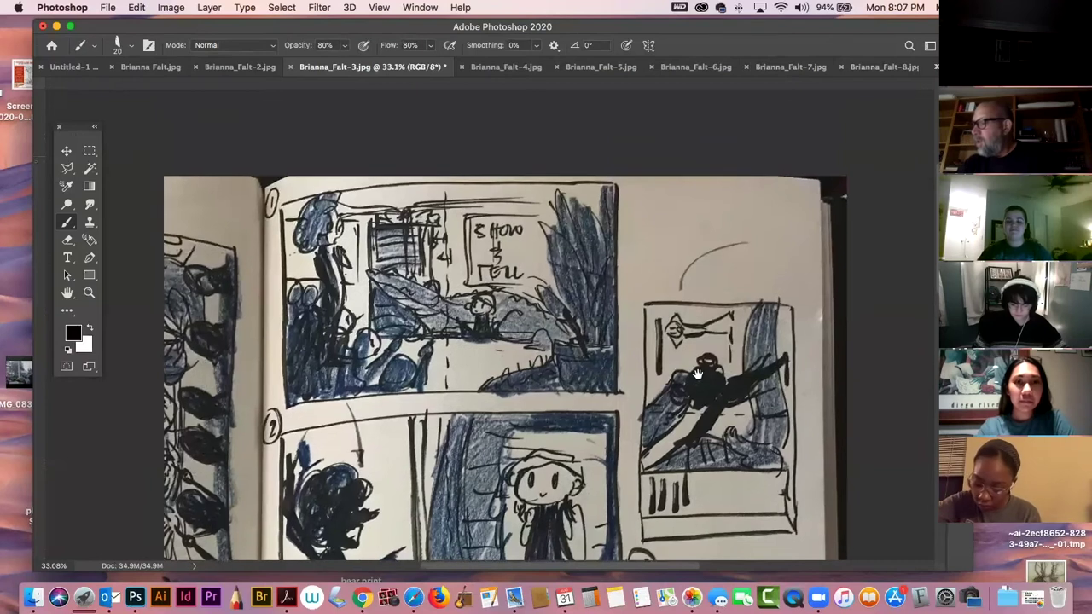
left_click_drag(621, 230, 687, 202)
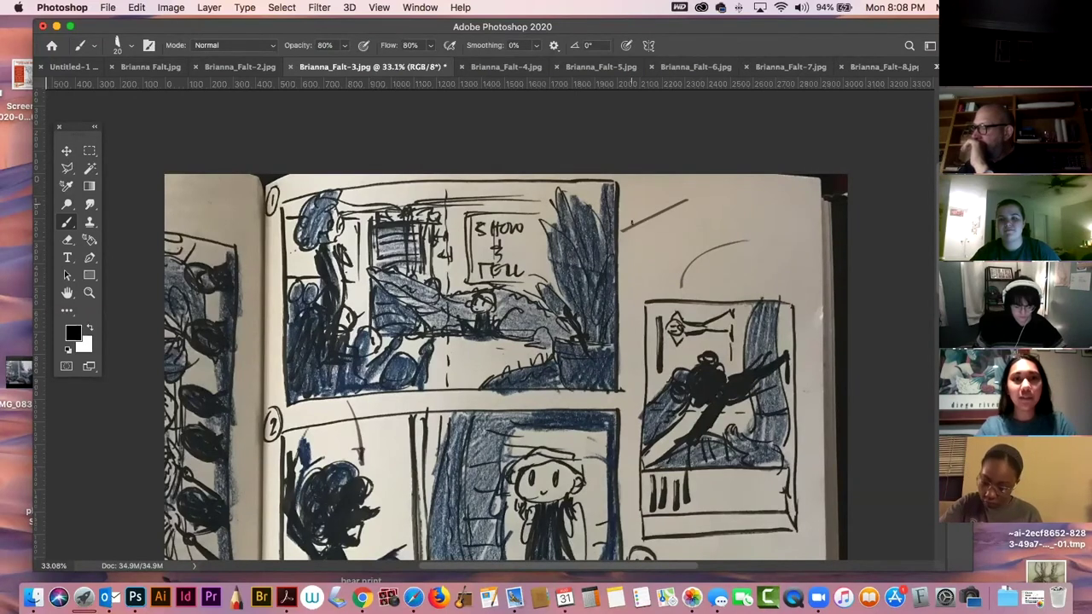
left_click_drag(635, 222, 635, 233)
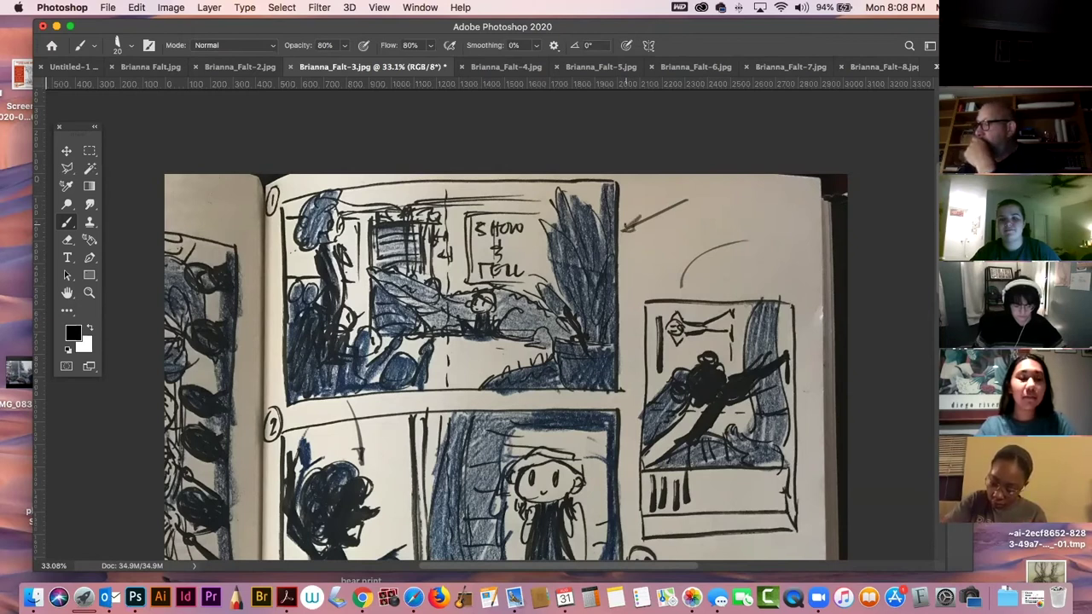
left_click_drag(654, 249, 606, 273)
left_click_drag(330, 426, 332, 360)
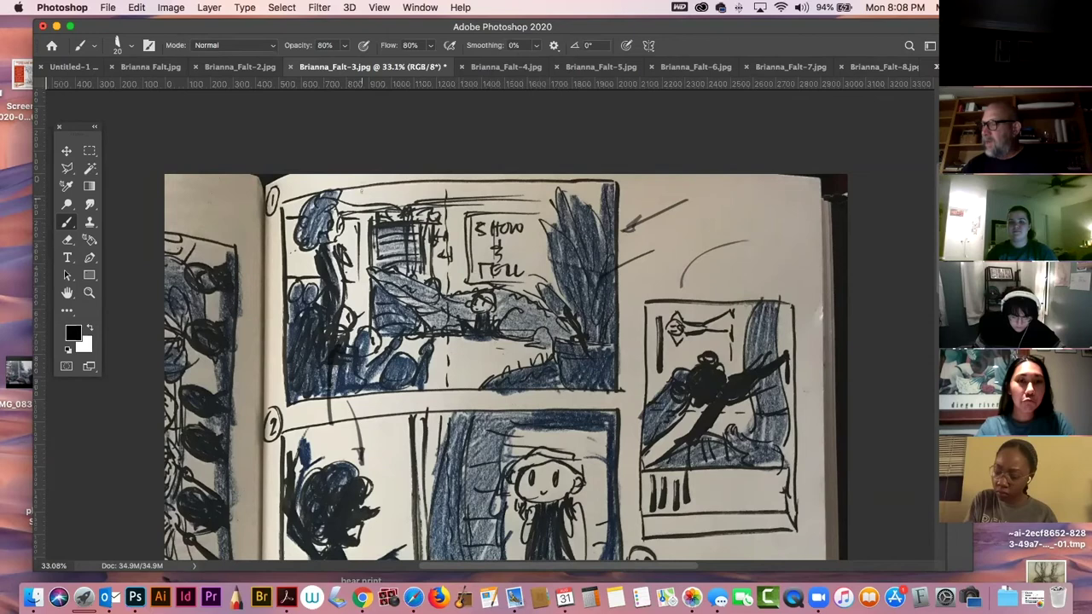
mouse_move(640, 179)
left_mouse_down()
mouse_move(631, 194)
mouse_move(641, 181)
left_mouse_up()
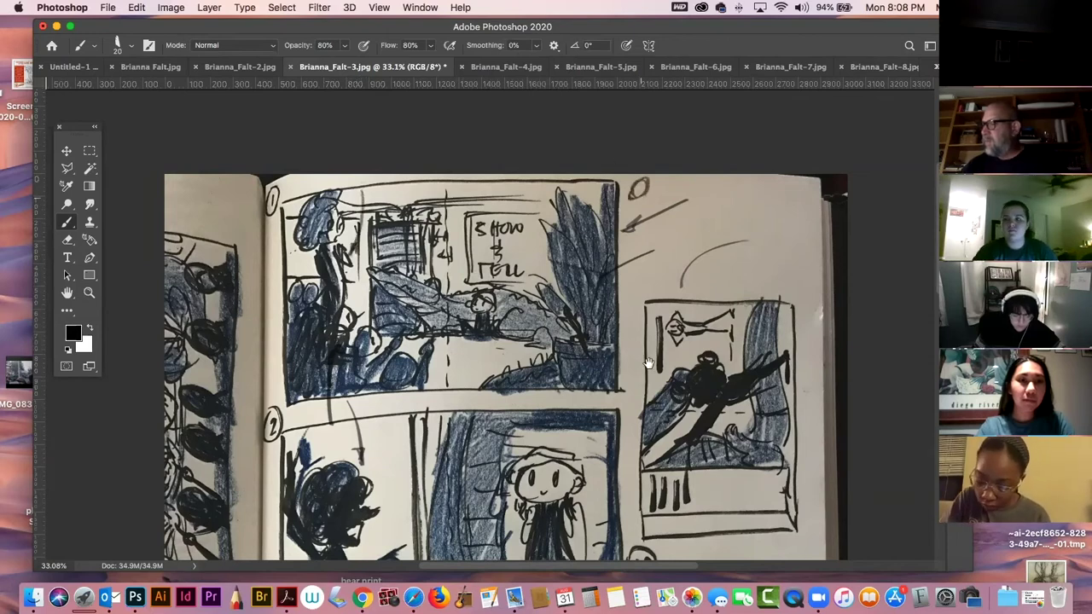
Draw an arrow below the circled 6 pointing at the lower-right corner of panel 2.
scroll(751, 256, "down", 5)
scroll(751, 256, "left", 3)
mouse_move(818, 410)
left_mouse_down()
mouse_move(766, 391)
mouse_move(771, 405)
left_mouse_up()
left_click_drag(765, 387, 785, 381)
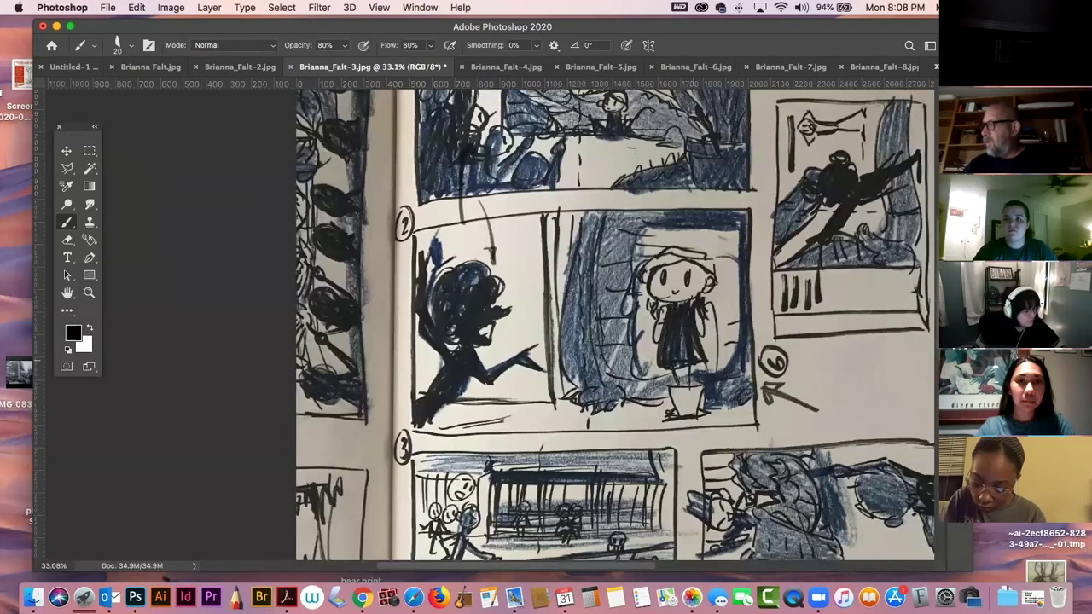
key("super+r")
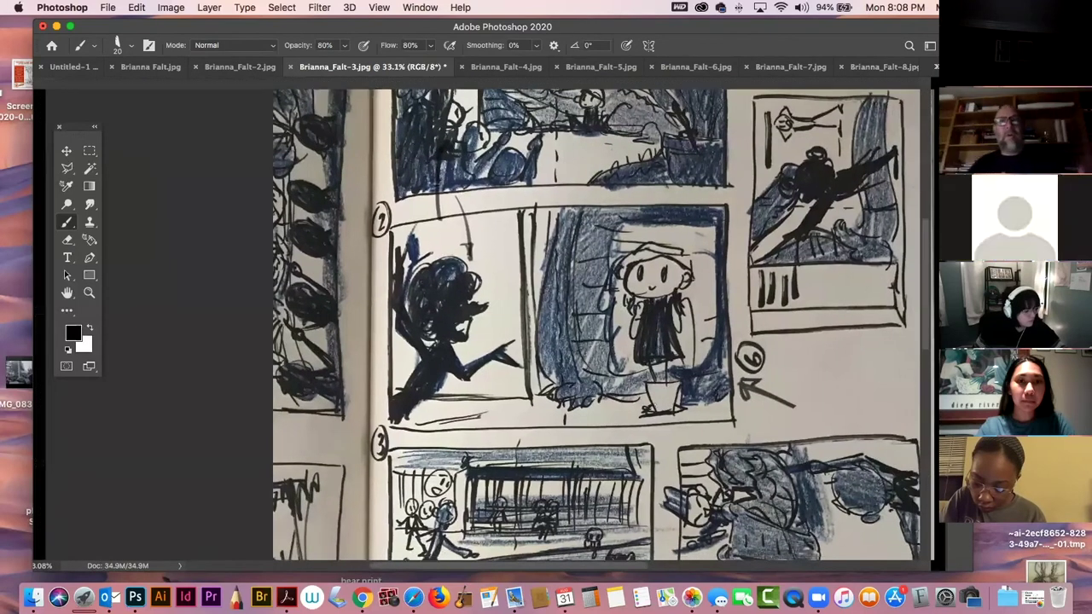
key("super+r")
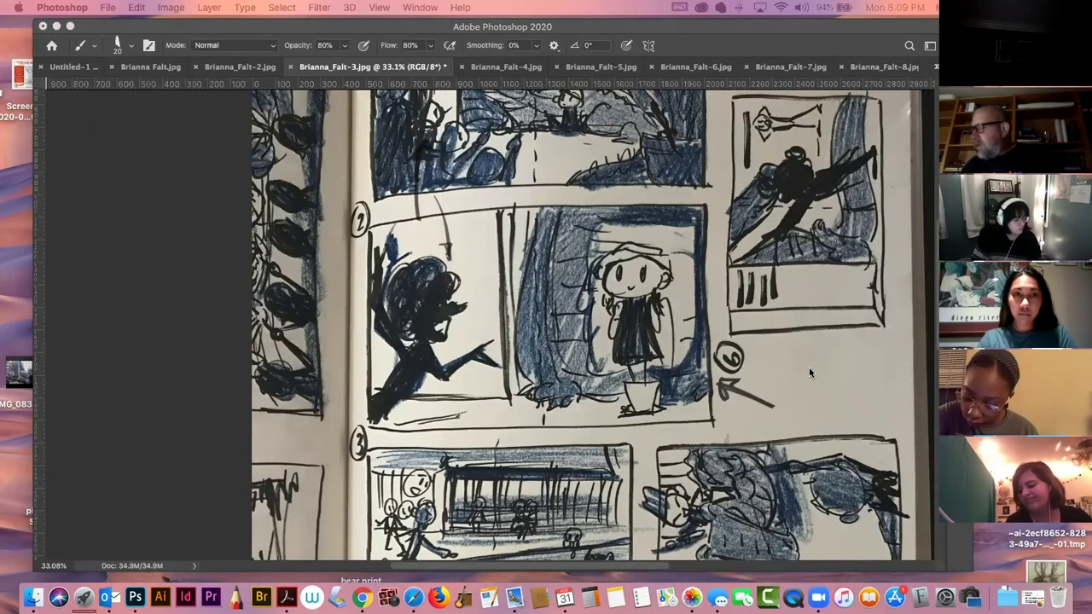
Examine the composition of panels 3, 4 and 5 on the lower part of the page.
scroll(577, 385, "up", 3)
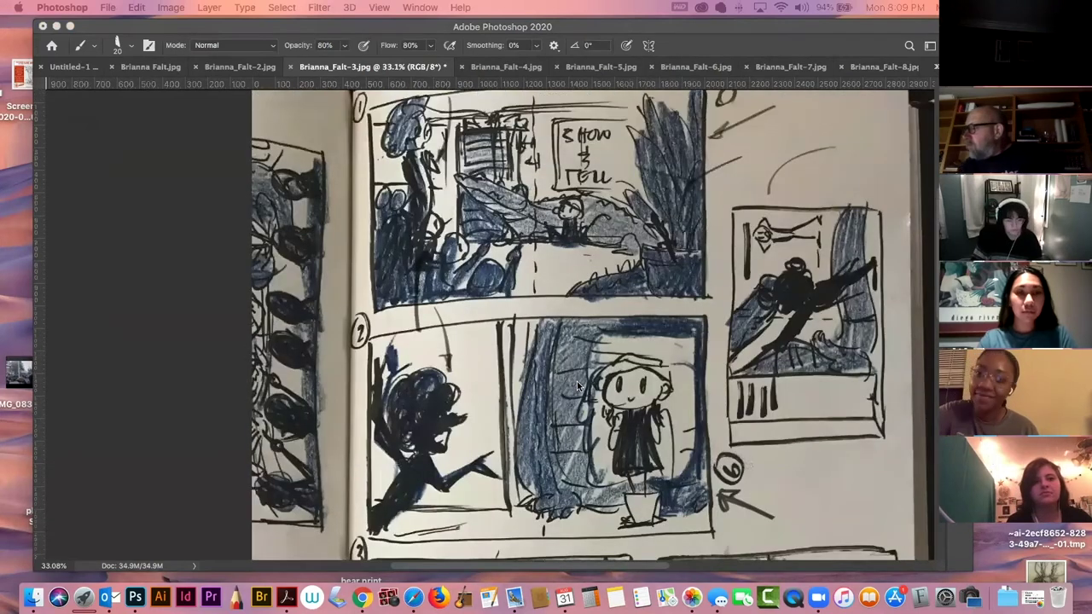
scroll(576, 381, "down", 8)
scroll(578, 384, "down", 2)
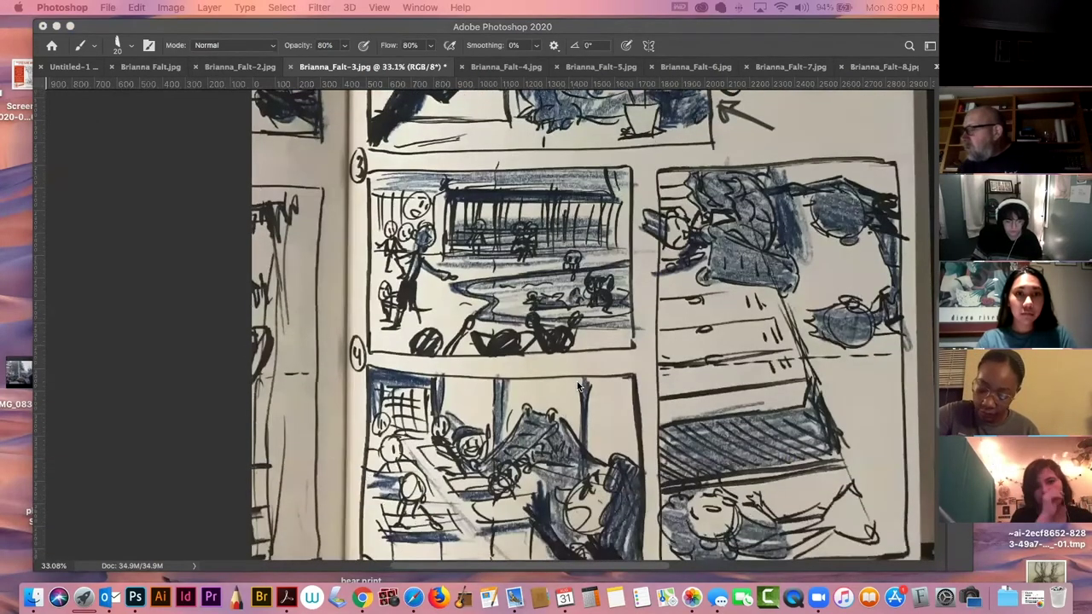
scroll(578, 386, "down", 1)
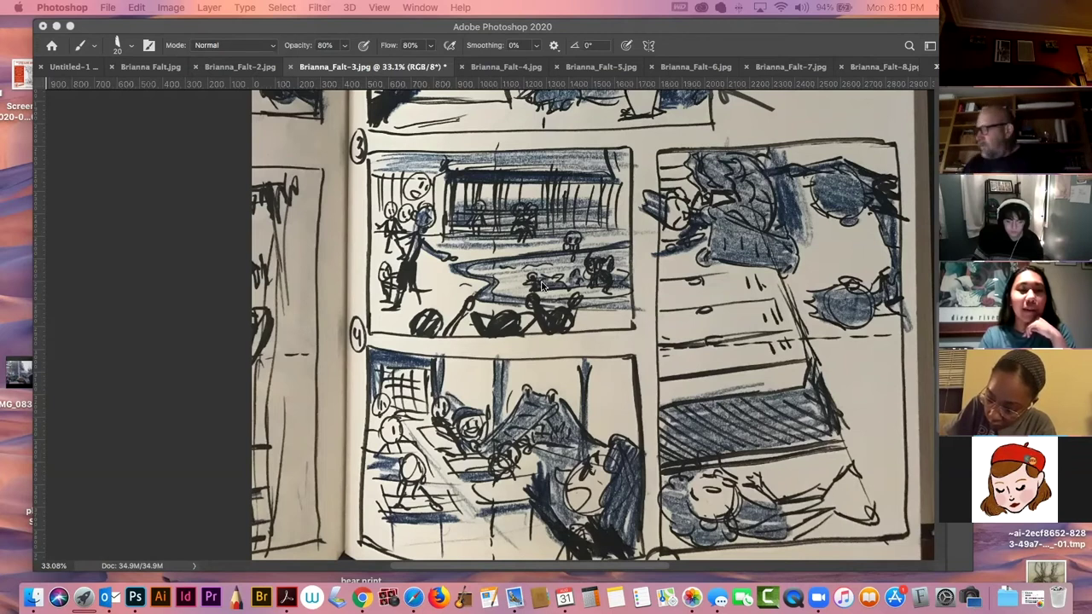
scroll(574, 439, "down", 3)
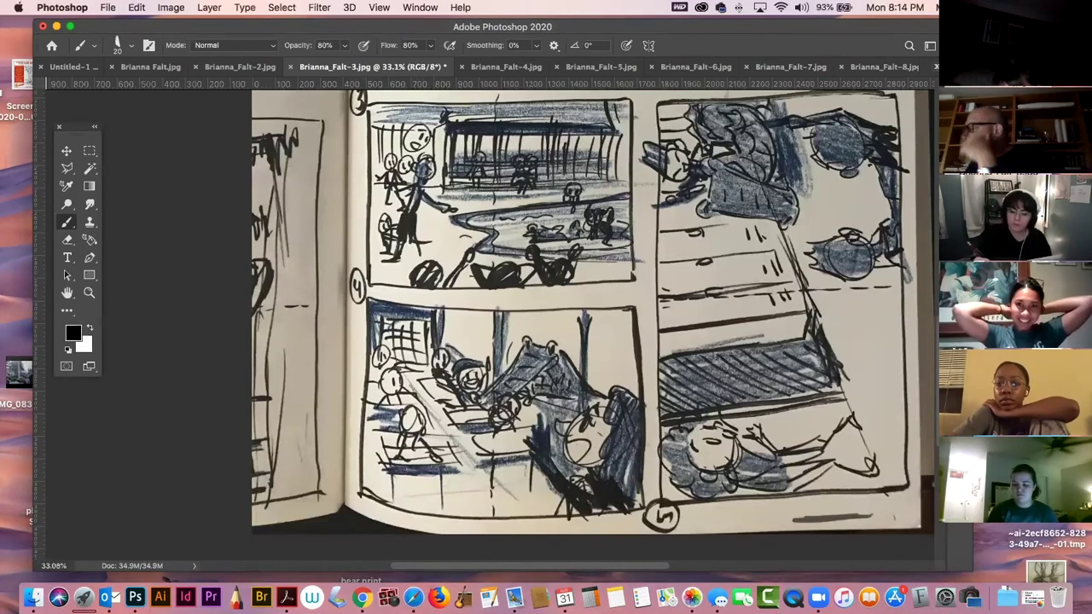
Switch to the fourth storyboard page and view its four panels at 25% magnification.
key("ctrl+Tab")
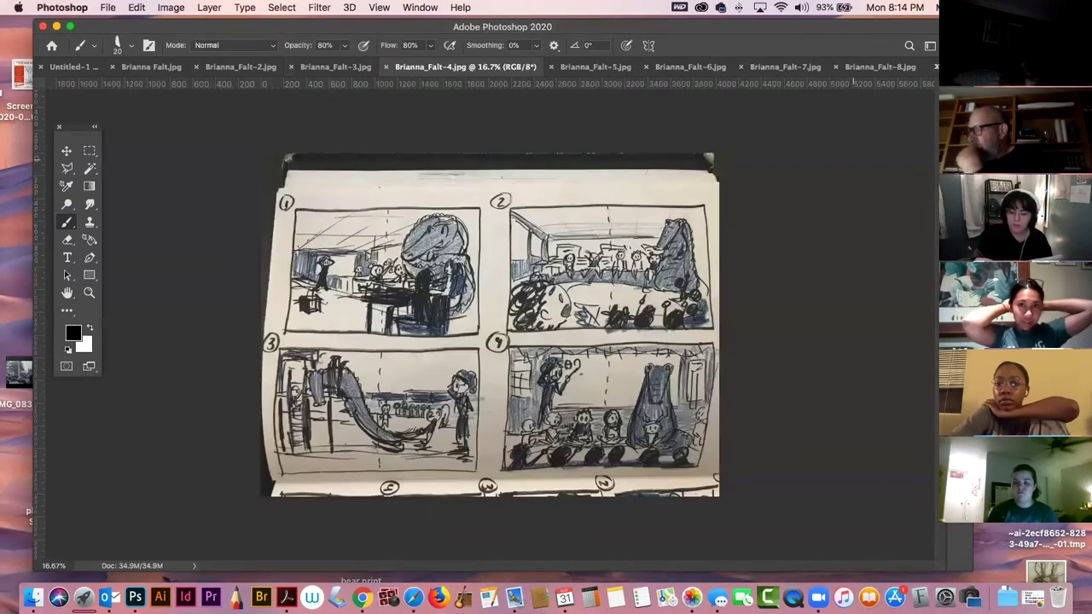
key("super+equal")
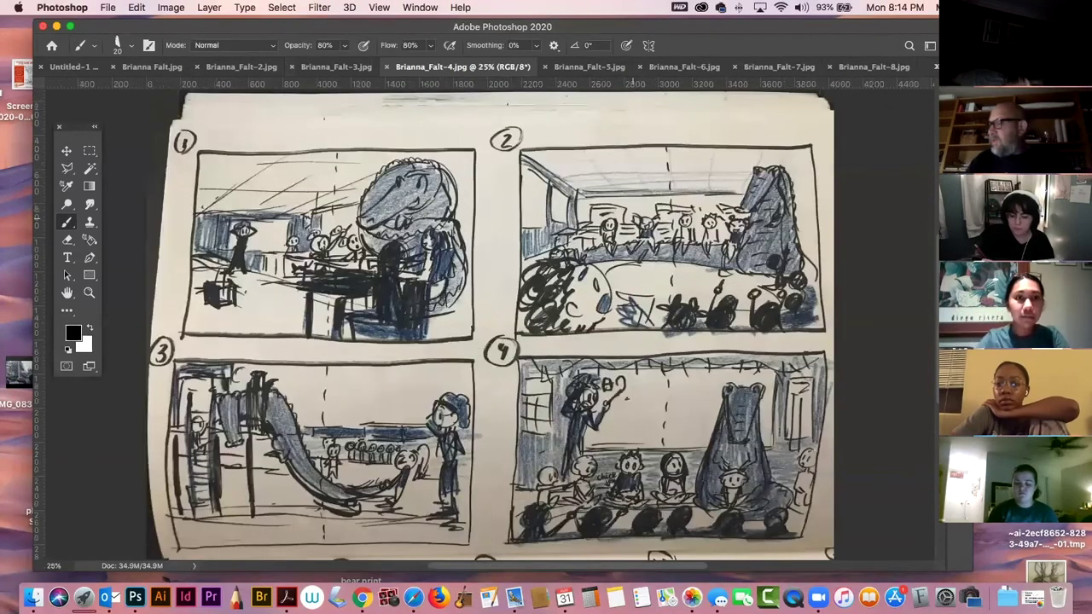
key("super+equal")
key("super+minus")
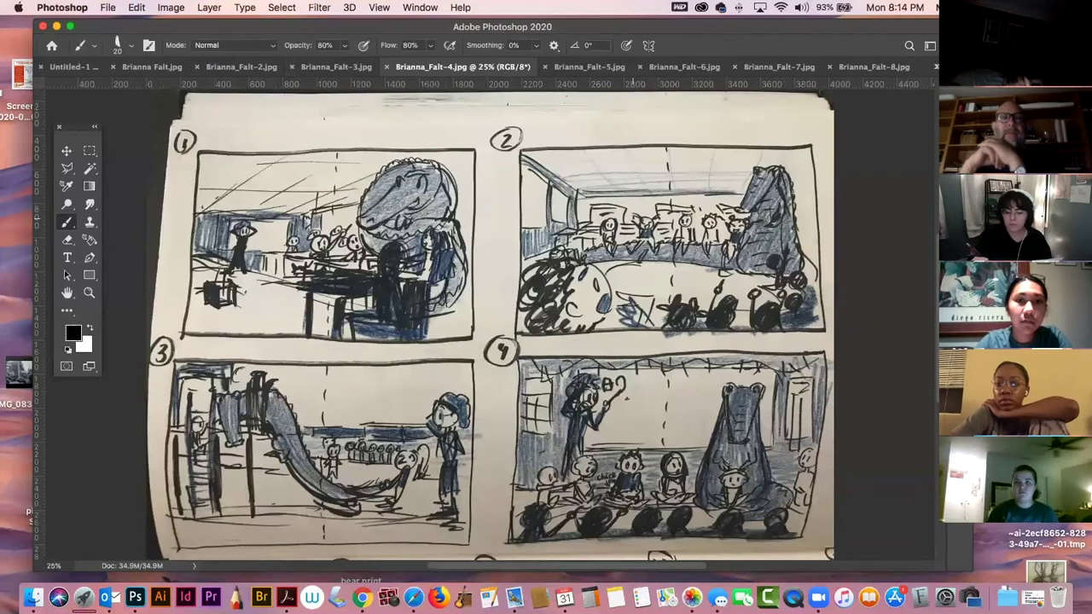
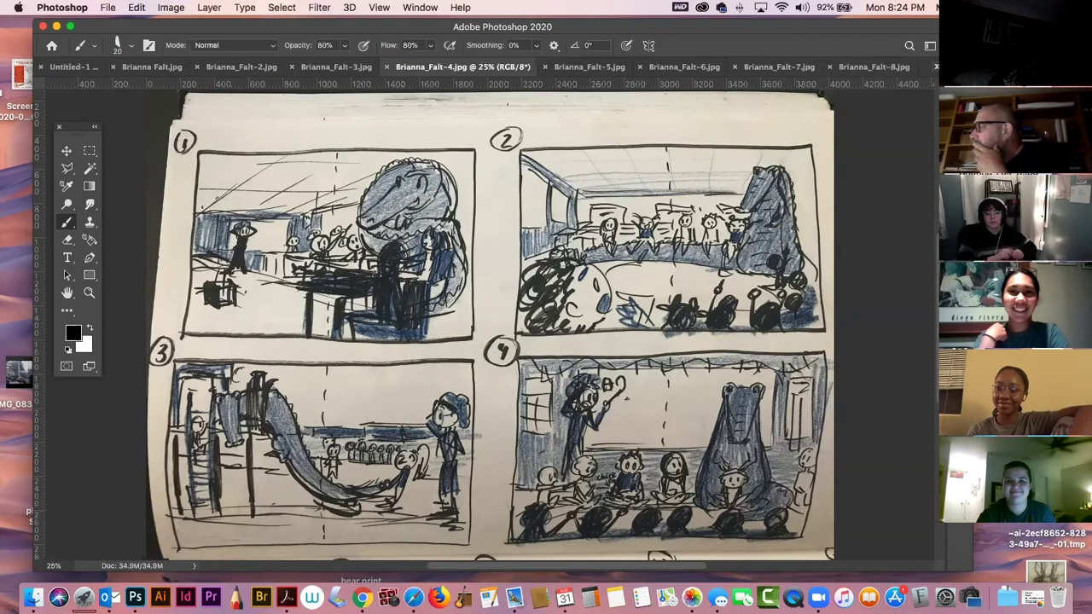
Switch to the fifth storyboard page and view all its crocodile panels at 25% magnification.
left_click(589, 67)
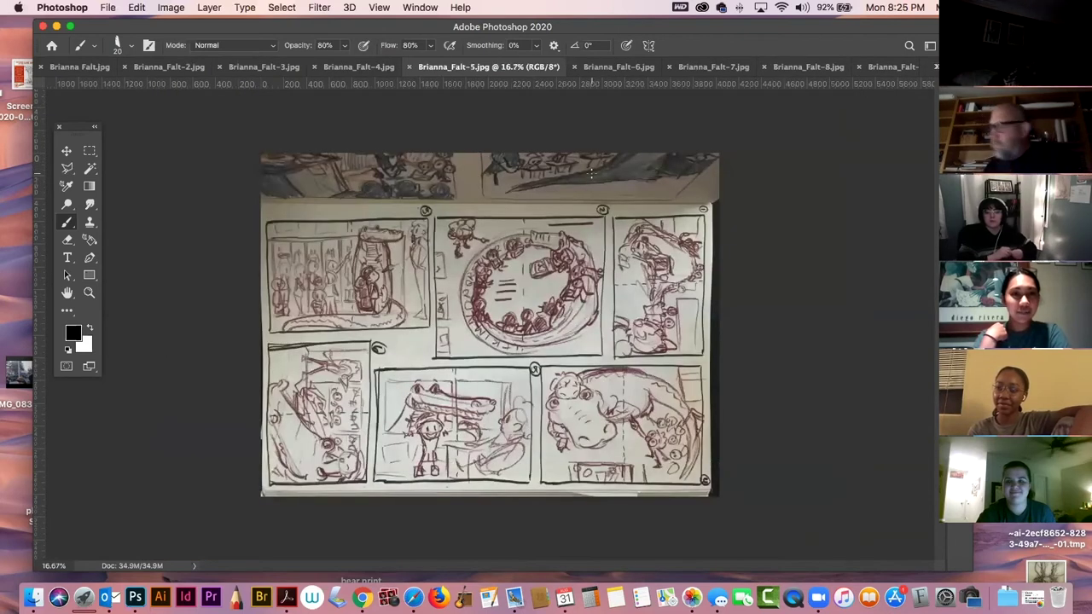
key("super+equal")
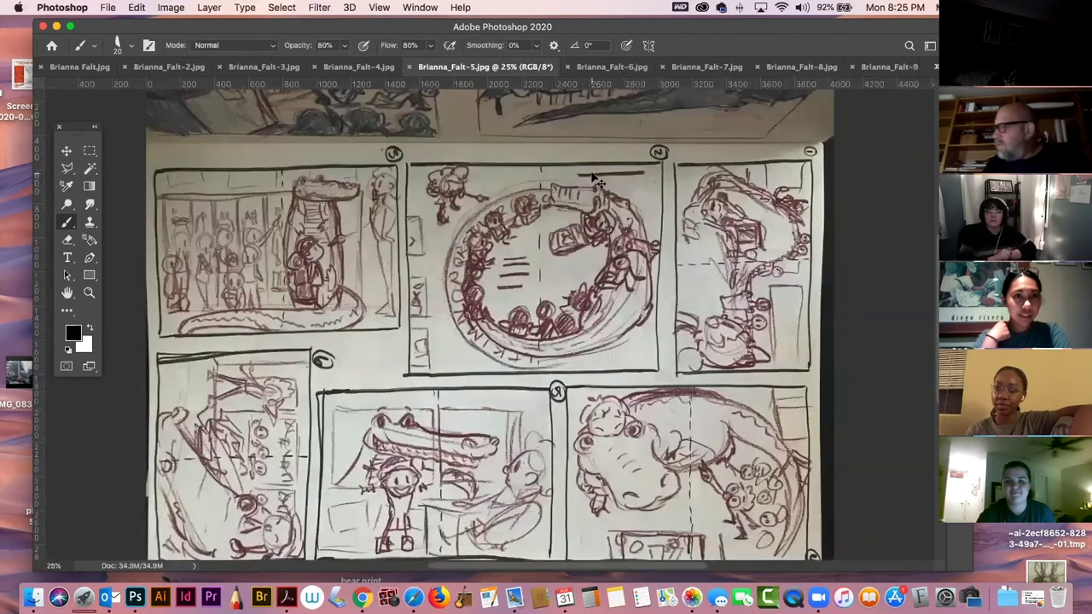
scroll(473, 283, "down", 2)
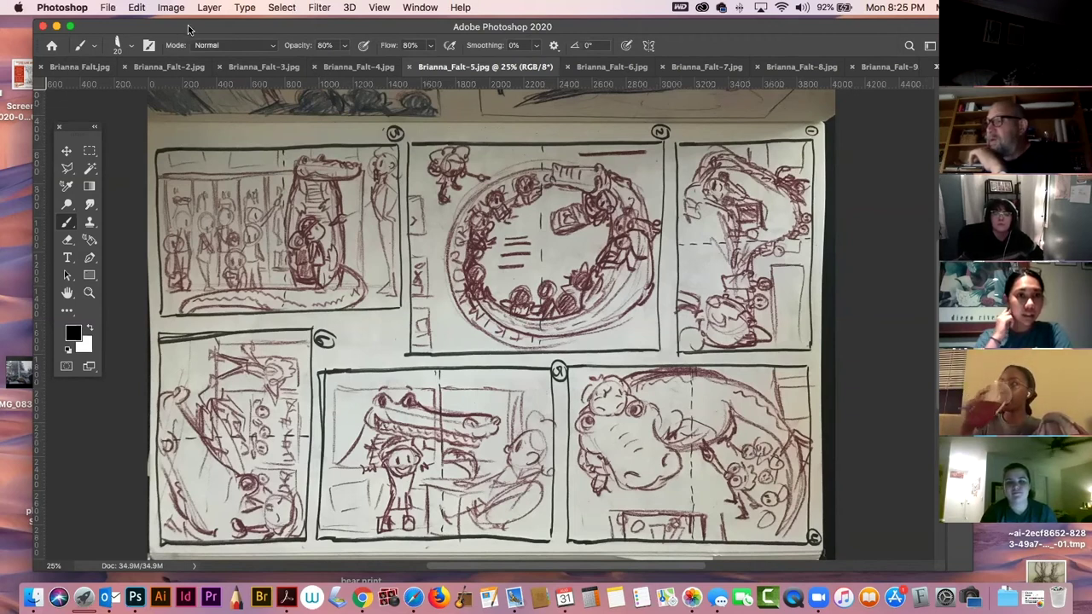
Mark short brush strokes above the upper-left crocodile panel and above the two lower crocodile panels.
left_click_drag(268, 130, 269, 148)
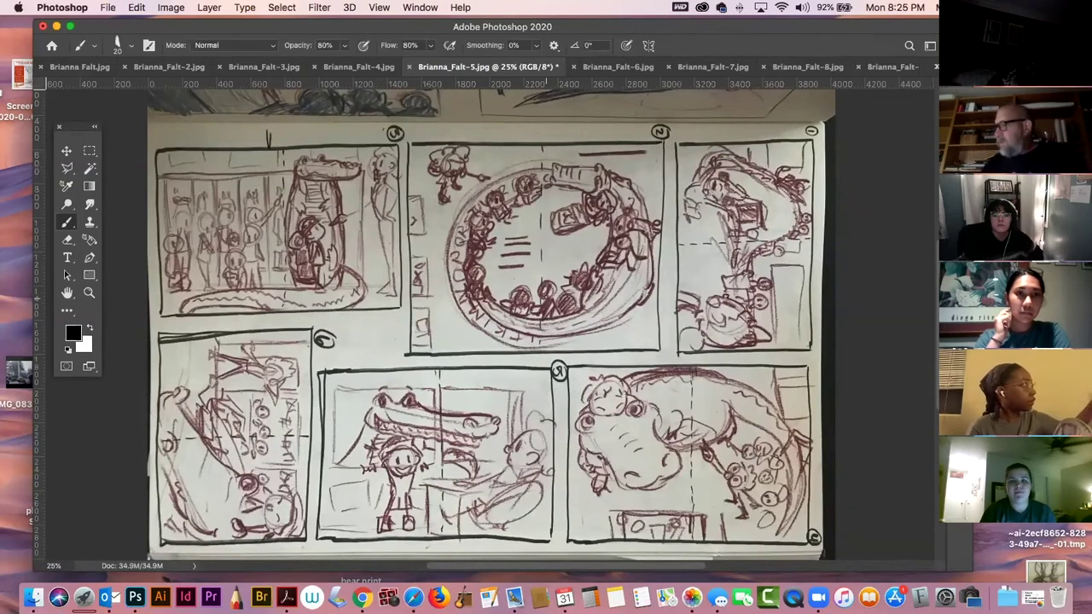
left_click_drag(611, 354, 605, 366)
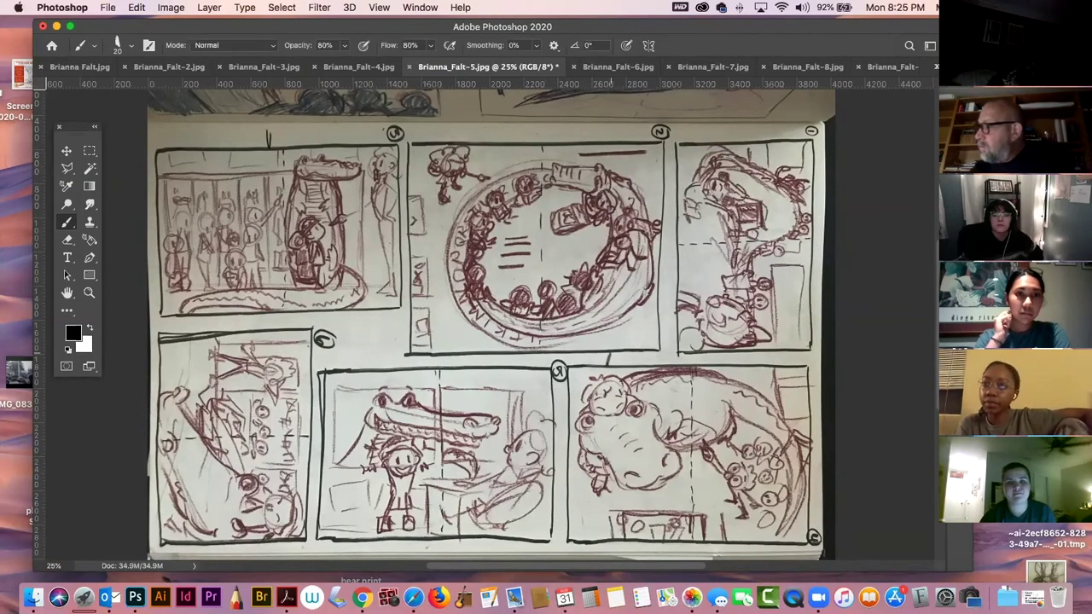
left_click_drag(368, 333, 374, 360)
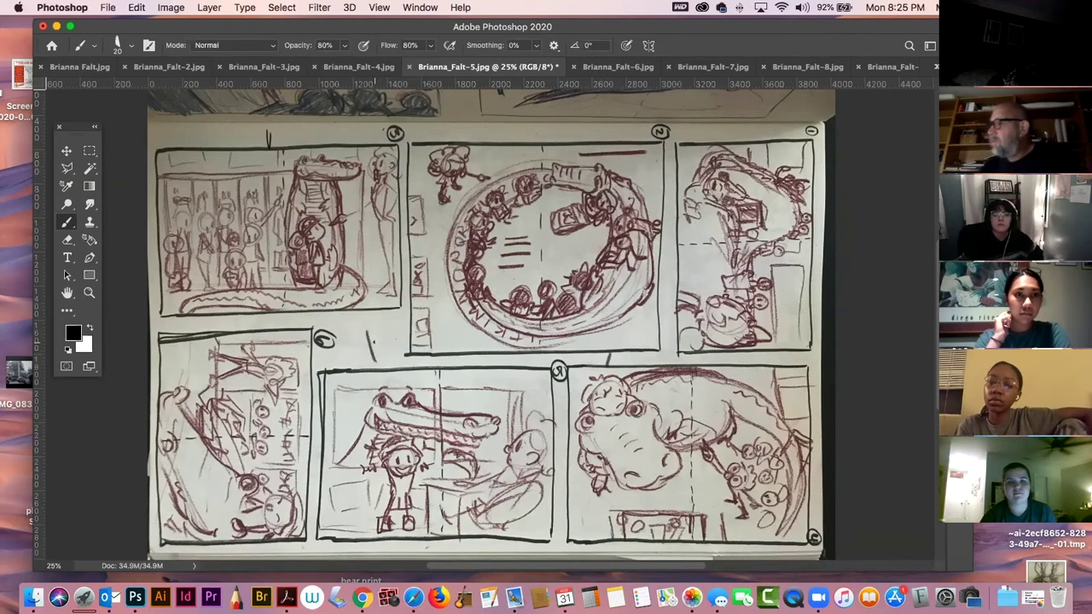
left_click_drag(311, 128, 306, 144)
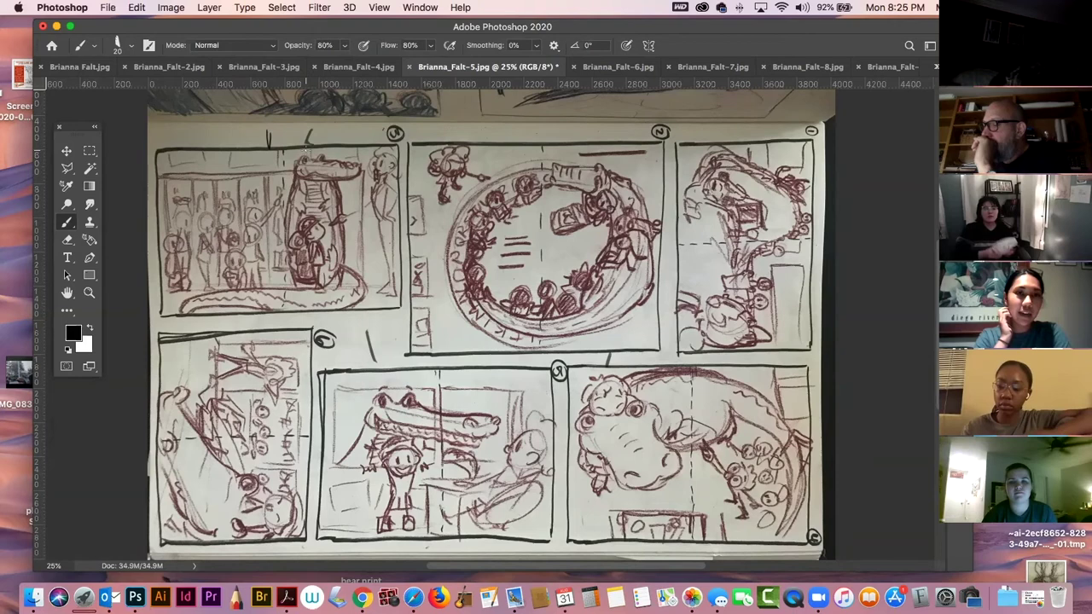
Enlarge the fifth page around the upper-left crocodile panel to examine its figures.
key("z")
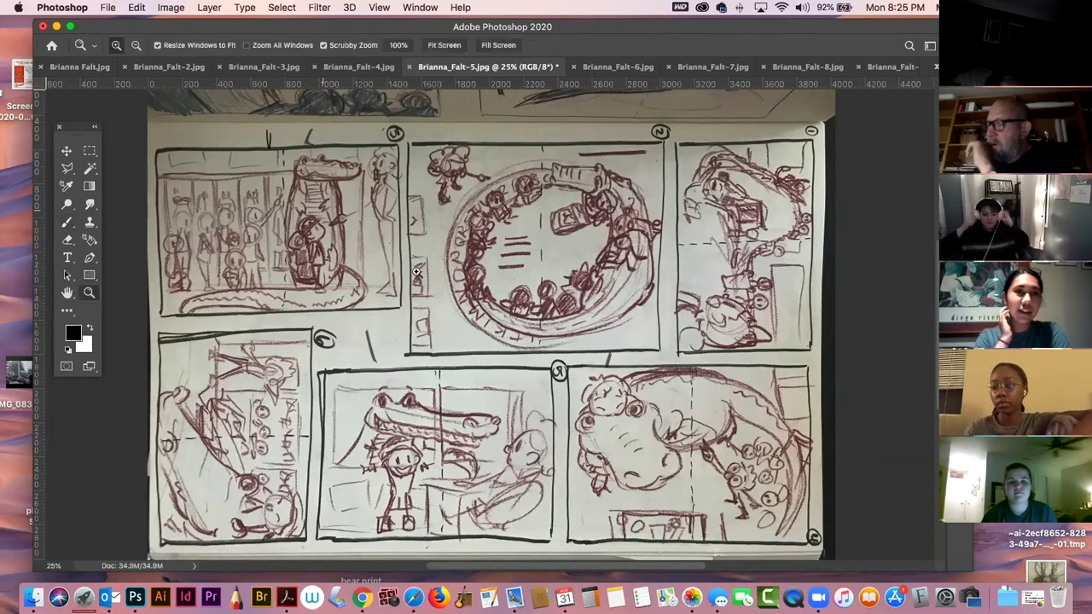
left_click(416, 272)
left_click(389, 304)
left_click_drag(389, 305, 500, 315)
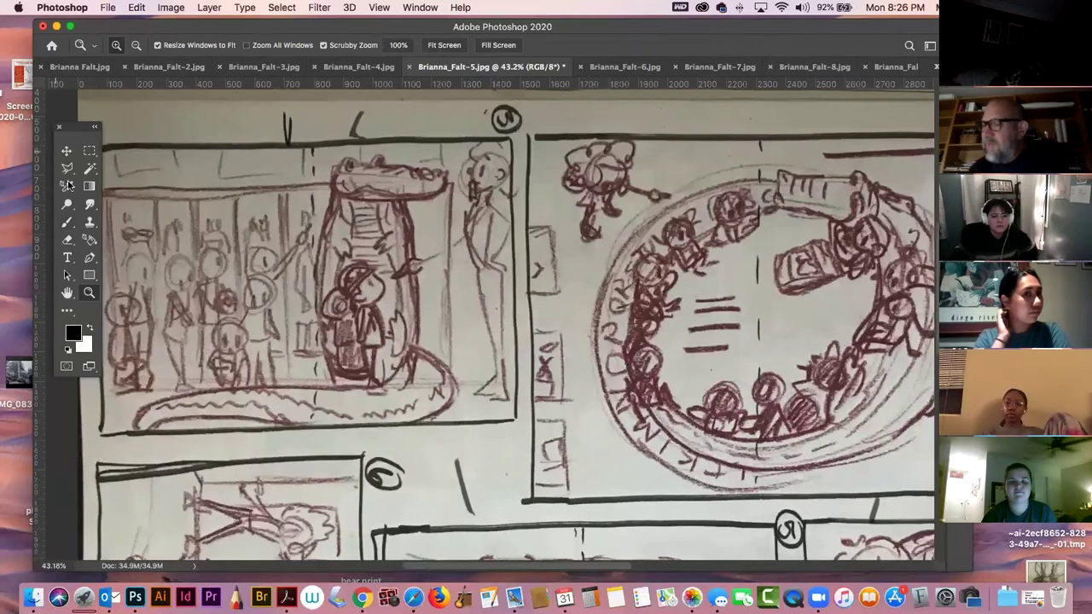
Try brush strokes above the upper-left crocodile panel and across the figure beside the crocodile, and undo both.
left_click(68, 222)
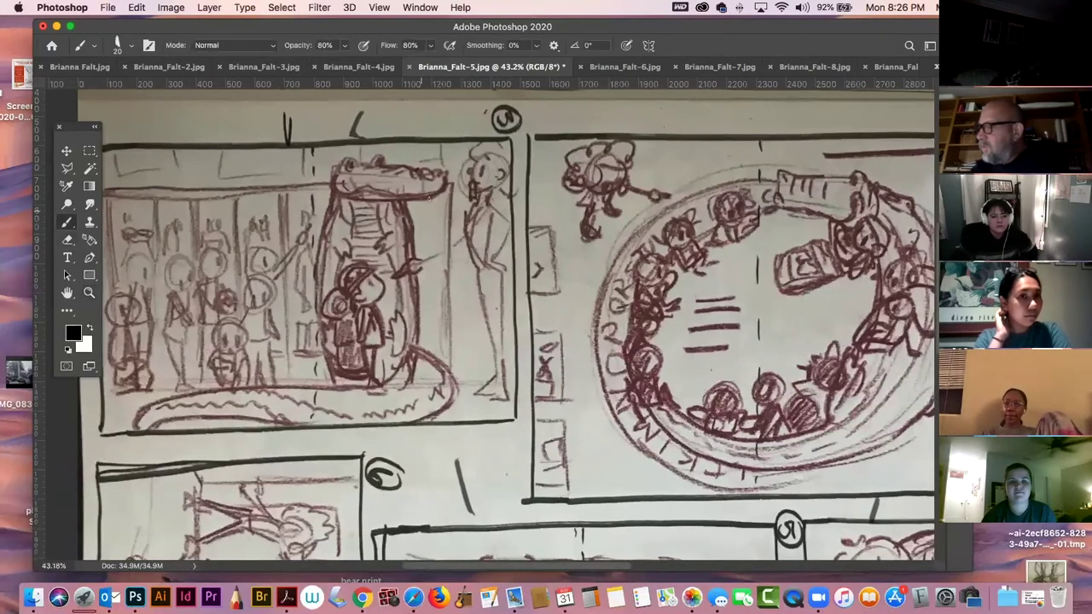
left_click_drag(428, 105, 425, 157)
left_click_drag(391, 288, 454, 292)
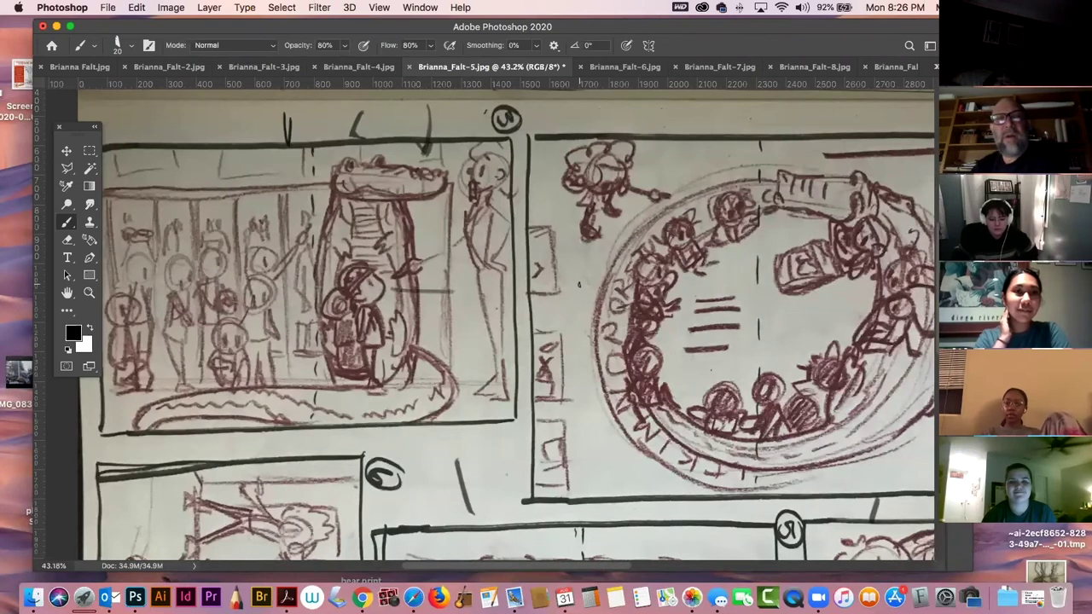
key("super+z")
key("super+z")
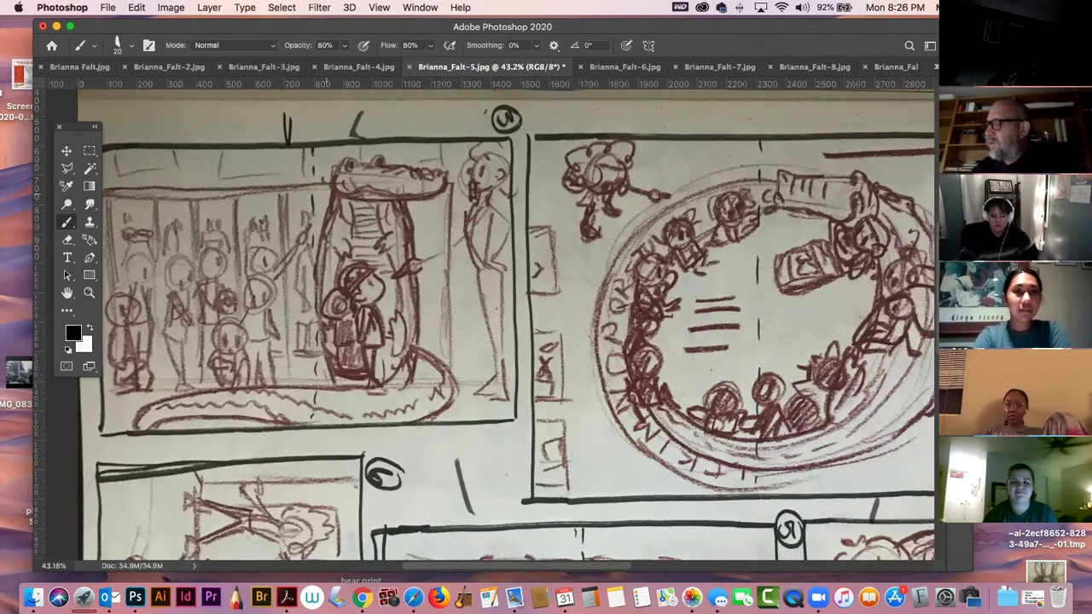
Try tracing heavier outlines along both sides of the standing crocodile's body, and undo the strokes.
mouse_move(325, 248)
left_mouse_down()
mouse_move(314, 382)
mouse_move(362, 381)
left_mouse_up()
mouse_move(413, 243)
left_mouse_down()
mouse_move(418, 377)
mouse_move(410, 365)
left_mouse_up()
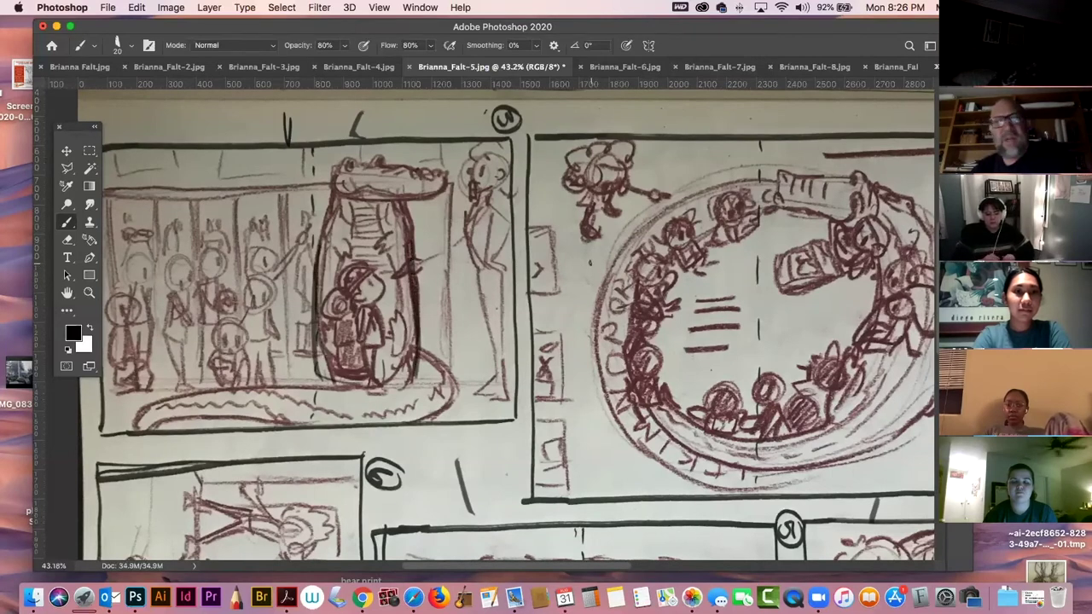
key("super+z")
key("super+z")
key("super+z")
key("super+z")
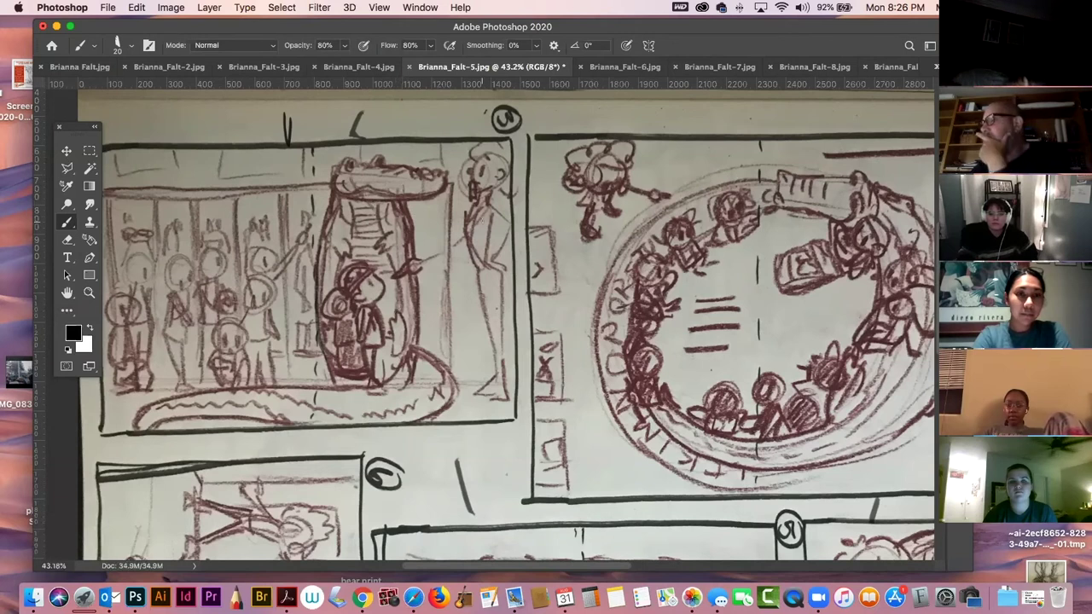
Mark two short strokes above the upper-left crocodile panel and bring the circular crocodile panel into view.
left_click_drag(461, 121, 466, 137)
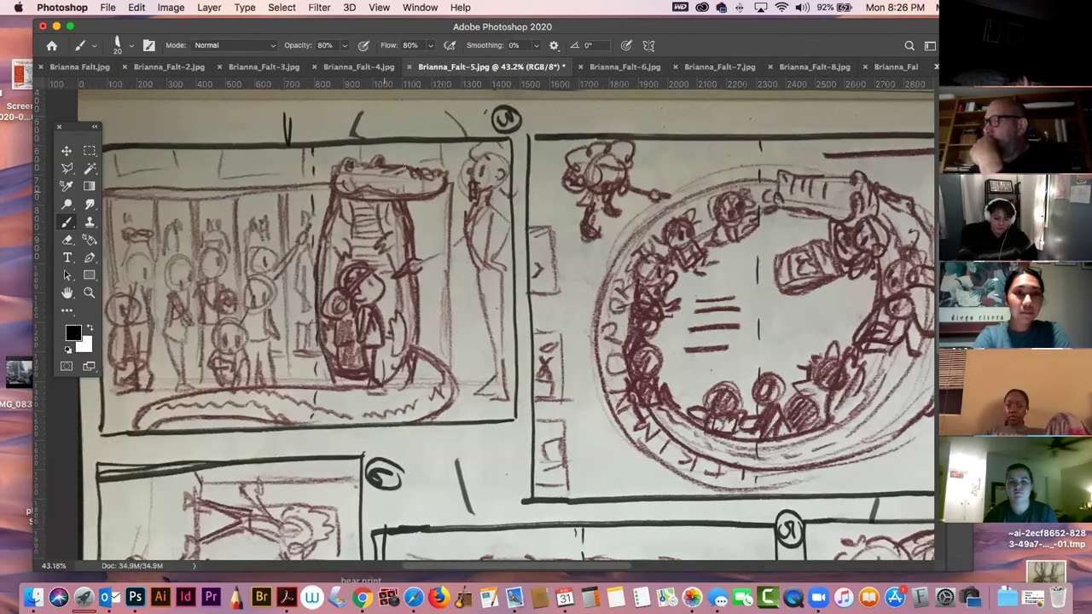
left_click_drag(424, 118, 422, 152)
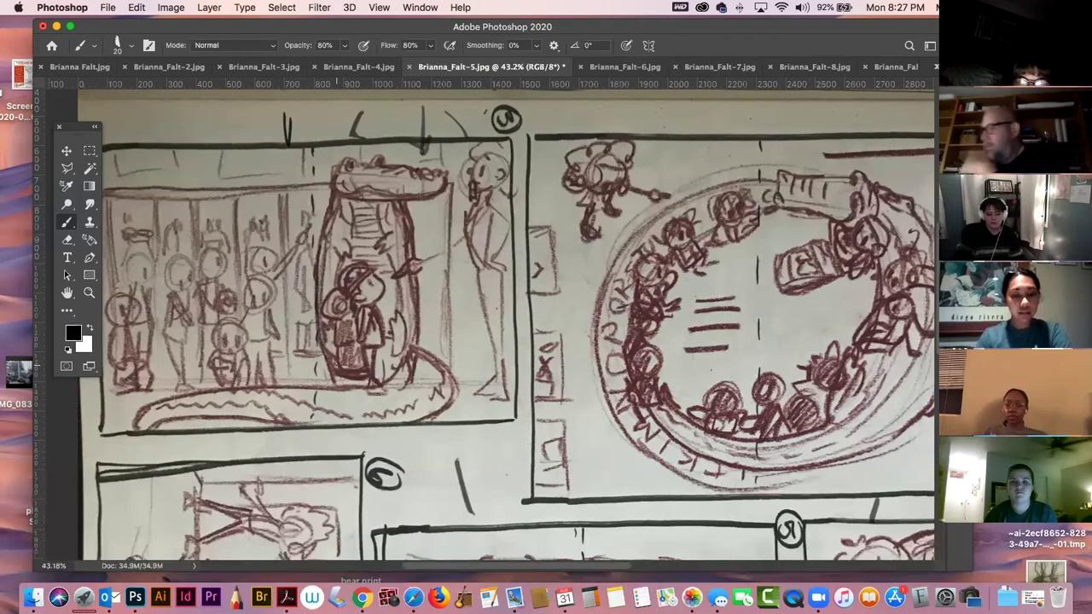
left_click_drag(580, 343, 399, 314)
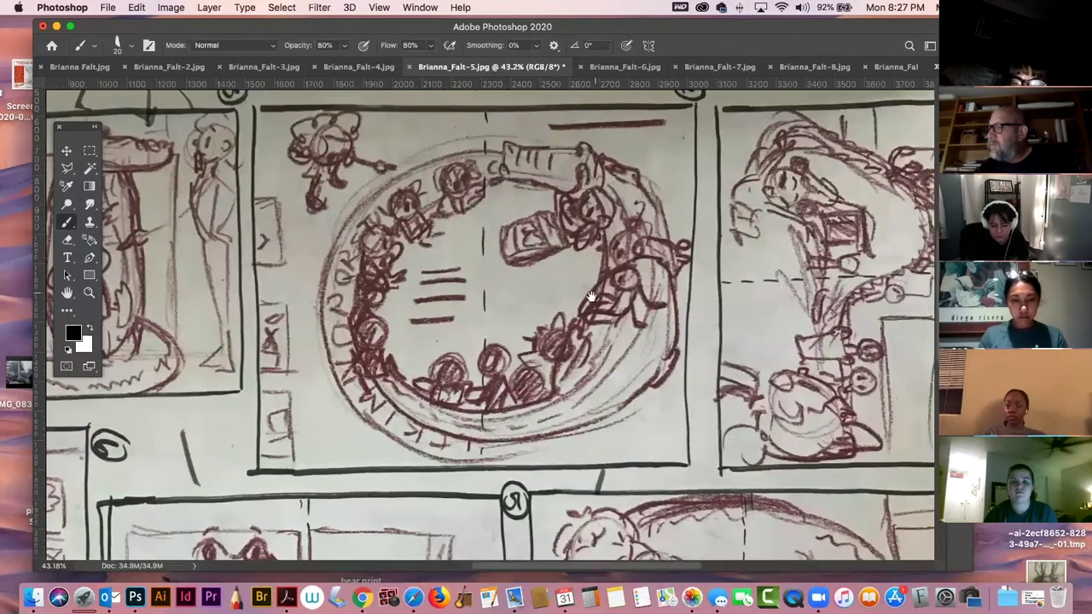
key("super+r")
left_click_drag(591, 298, 595, 324)
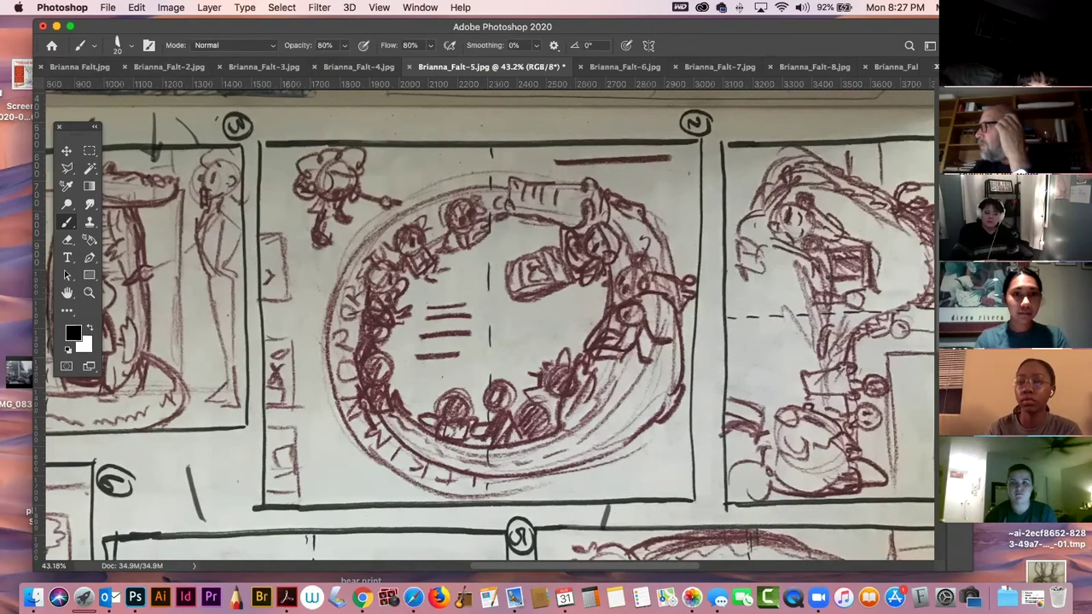
Switch to the untitled sketch document, hide Layer 4 and add a new empty layer for another demonstration.
key("ctrl+Tab")
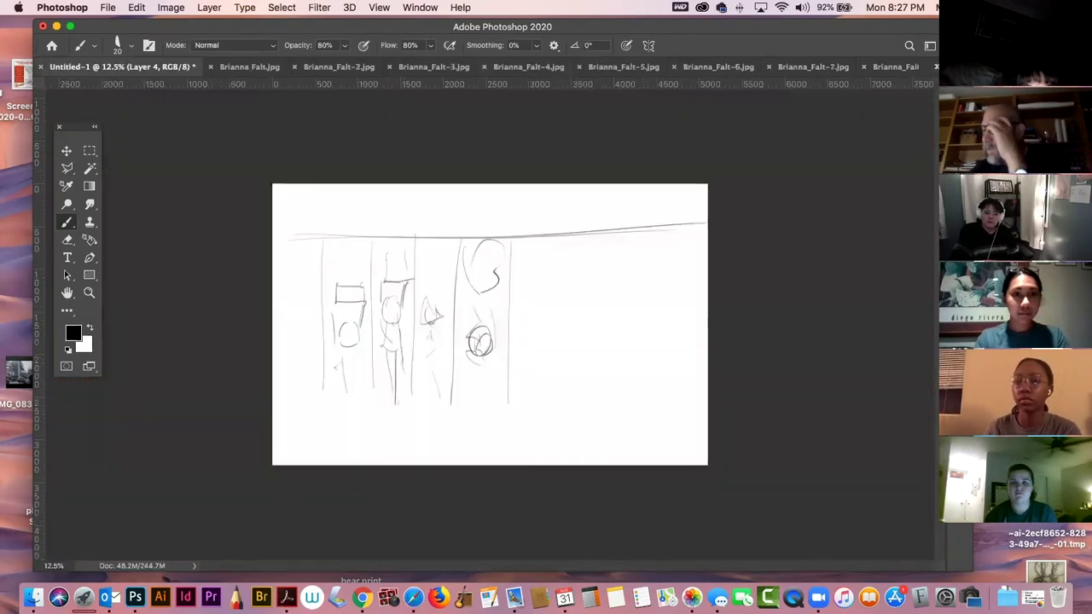
key("F7")
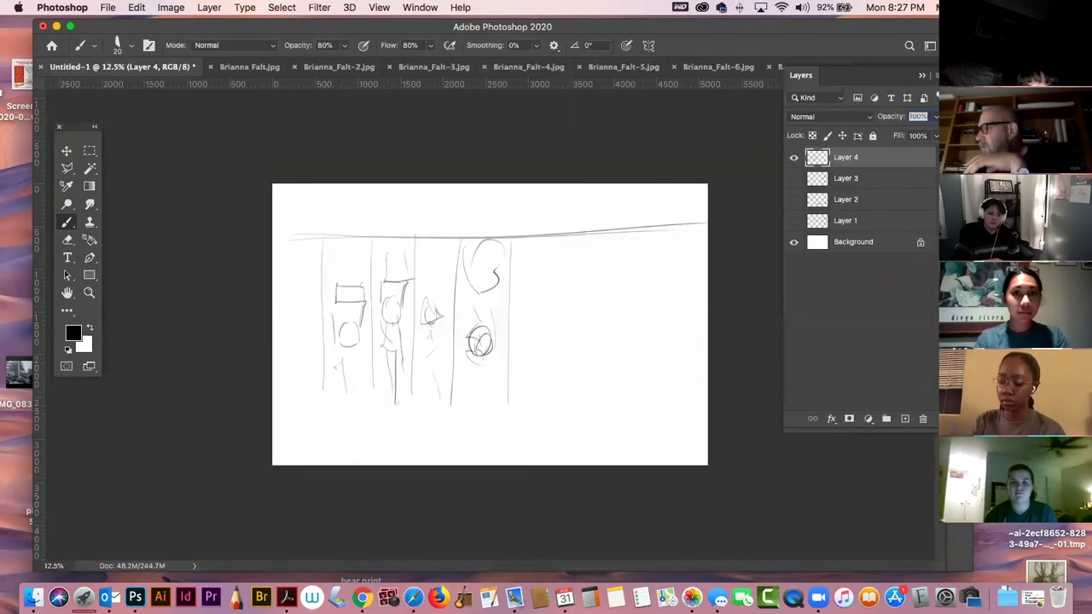
left_click(793, 157)
key("F7")
key("F7")
left_click(905, 418)
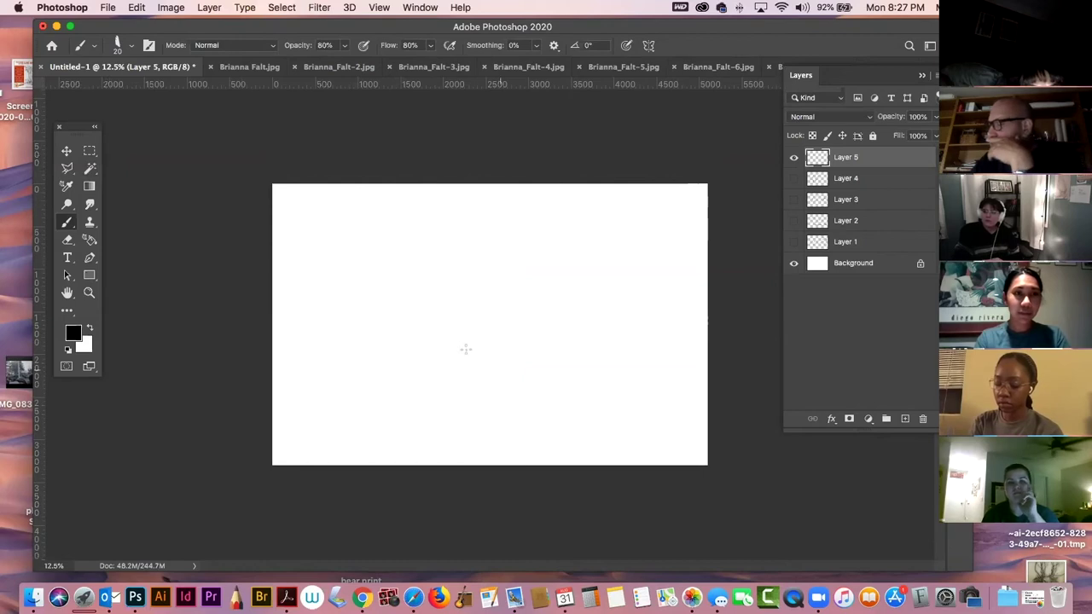
Sketch a flat oval tabletop and a crocodile's head above its right end, undoing the last jaw strokes.
mouse_move(442, 330)
left_mouse_down()
mouse_move(509, 321)
mouse_move(449, 320)
mouse_move(479, 333)
mouse_move(496, 324)
mouse_move(447, 331)
mouse_move(480, 314)
left_mouse_up()
left_click_drag(407, 321, 471, 330)
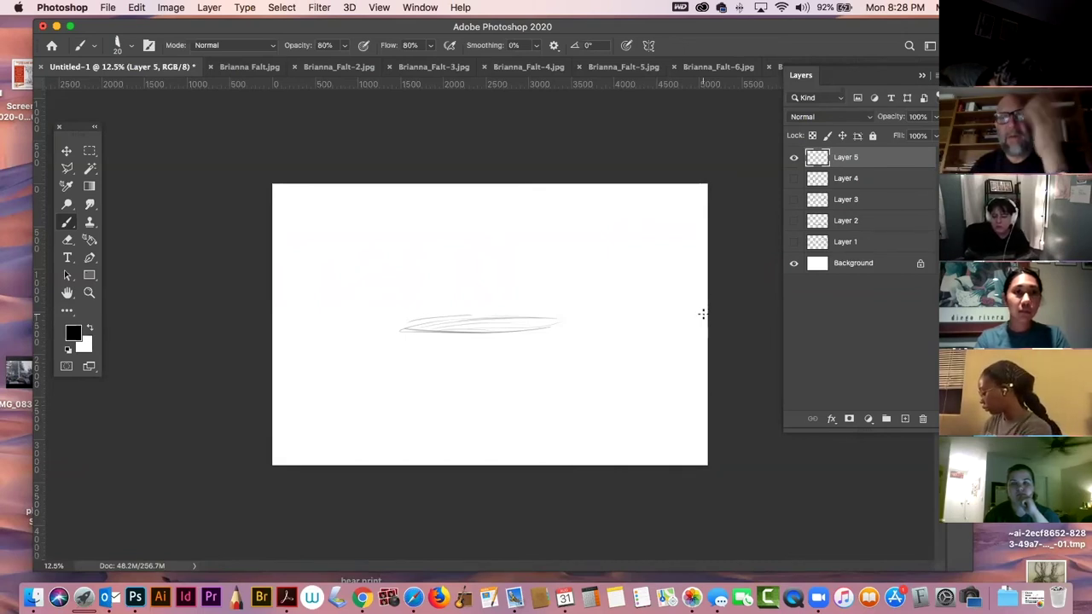
mouse_move(542, 205)
left_mouse_down()
mouse_move(507, 220)
mouse_move(500, 242)
mouse_move(515, 247)
mouse_move(558, 227)
mouse_move(560, 205)
left_mouse_up()
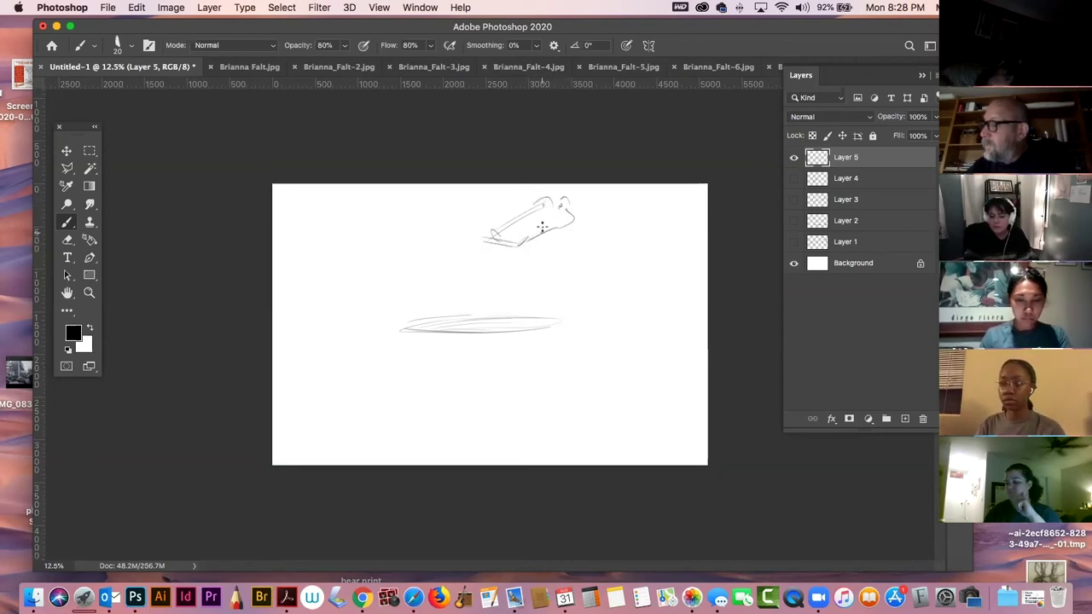
left_click_drag(564, 223, 540, 233)
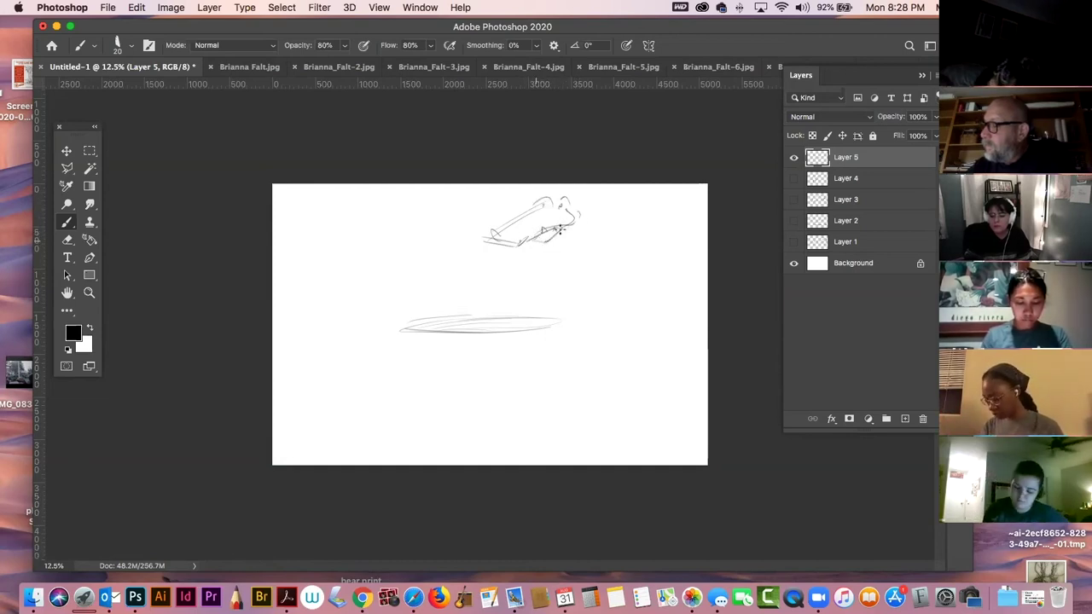
key("super+z")
key("super+z")
Sketch the crocodile's neck, chest and inner body curves, with a small hand reaching over the table.
mouse_move(565, 213)
left_mouse_down()
mouse_move(608, 269)
mouse_move(612, 321)
left_mouse_up()
left_click_drag(541, 287, 520, 249)
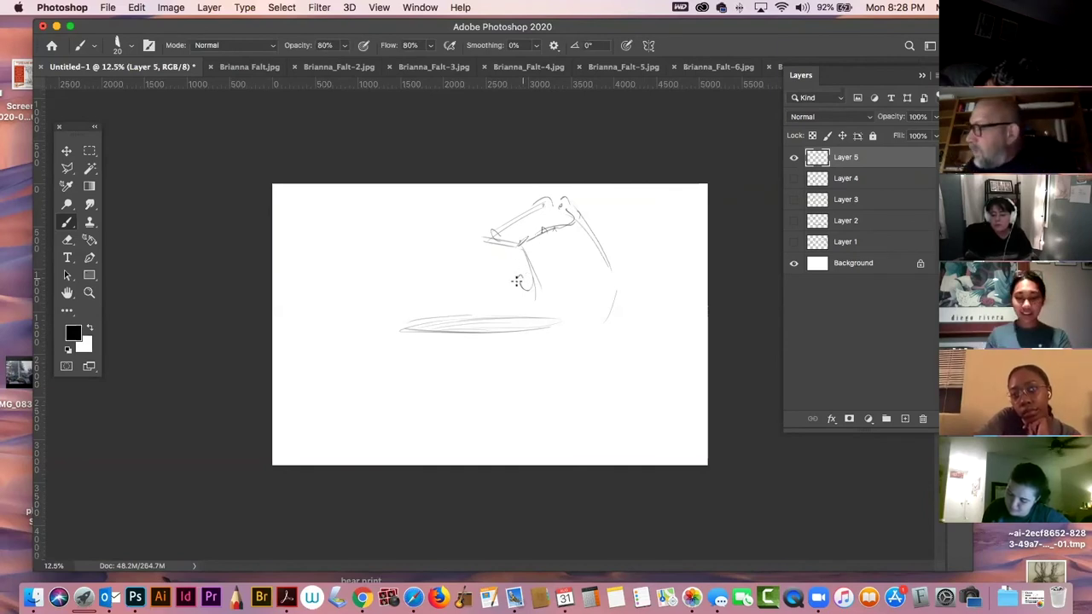
mouse_move(516, 277)
left_mouse_down()
mouse_move(559, 248)
mouse_move(551, 265)
mouse_move(582, 294)
left_mouse_up()
left_click_drag(537, 288, 546, 318)
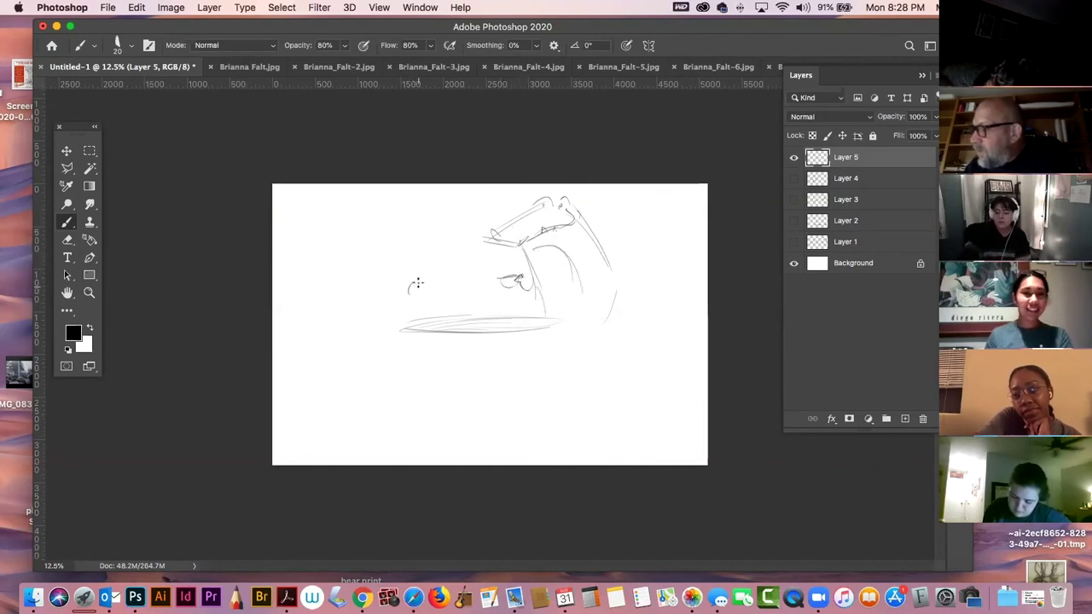
Sketch a small figure at the table's left end, the crocodile's lower back and the table's pedestal.
left_click_drag(401, 290, 418, 299)
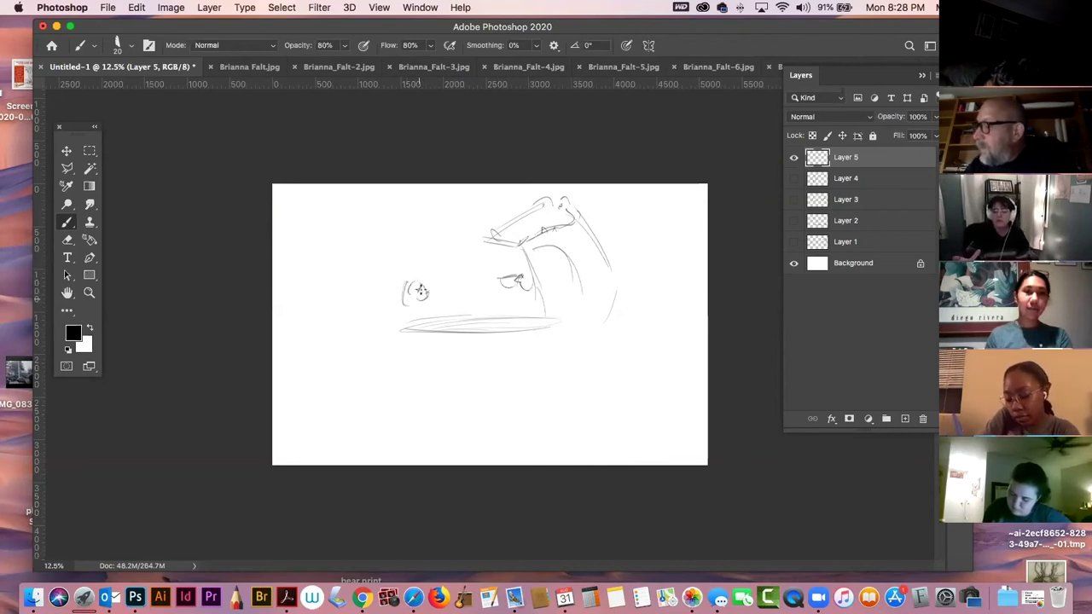
left_click_drag(539, 312, 534, 293)
left_click_drag(621, 269, 631, 363)
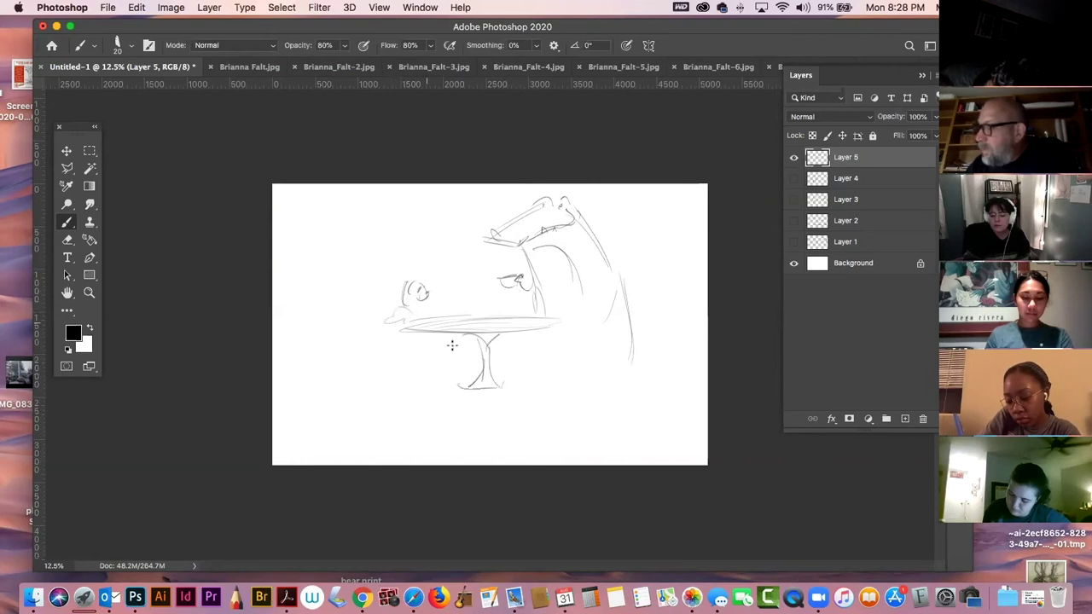
left_click_drag(487, 338, 485, 368)
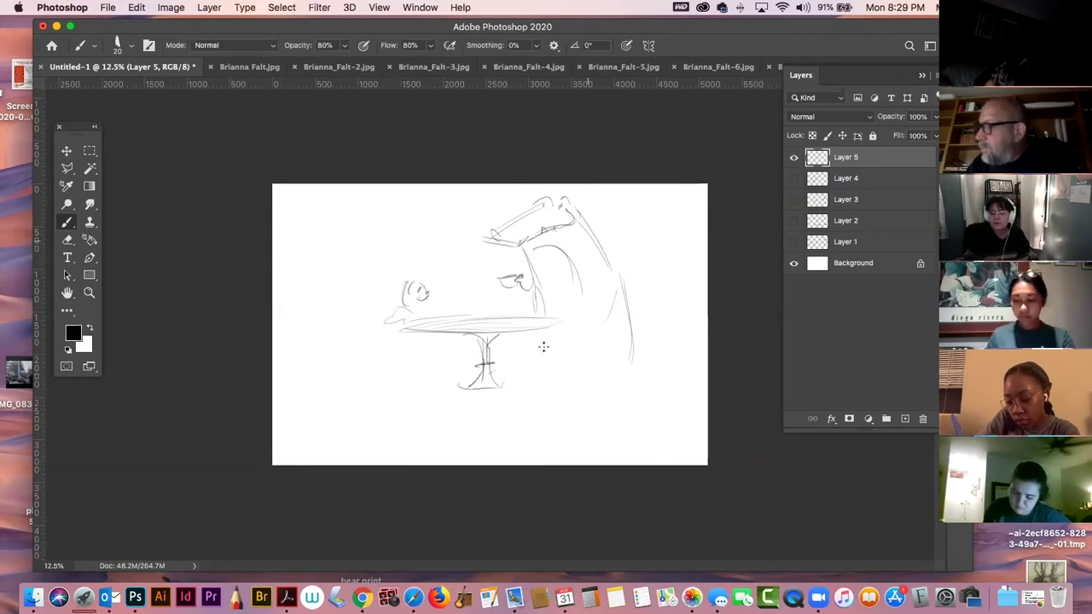
Sketch the crocodile's feet and long curling tail, and a round head behind the table.
mouse_move(539, 338)
left_mouse_down()
mouse_move(595, 335)
mouse_move(589, 360)
mouse_move(581, 350)
mouse_move(587, 363)
mouse_move(547, 362)
left_mouse_up()
mouse_move(637, 335)
left_mouse_down()
mouse_move(684, 377)
mouse_move(563, 411)
left_mouse_up()
mouse_move(682, 377)
left_mouse_down()
mouse_move(648, 381)
mouse_move(552, 406)
mouse_move(586, 422)
left_mouse_up()
left_click_drag(469, 271, 475, 285)
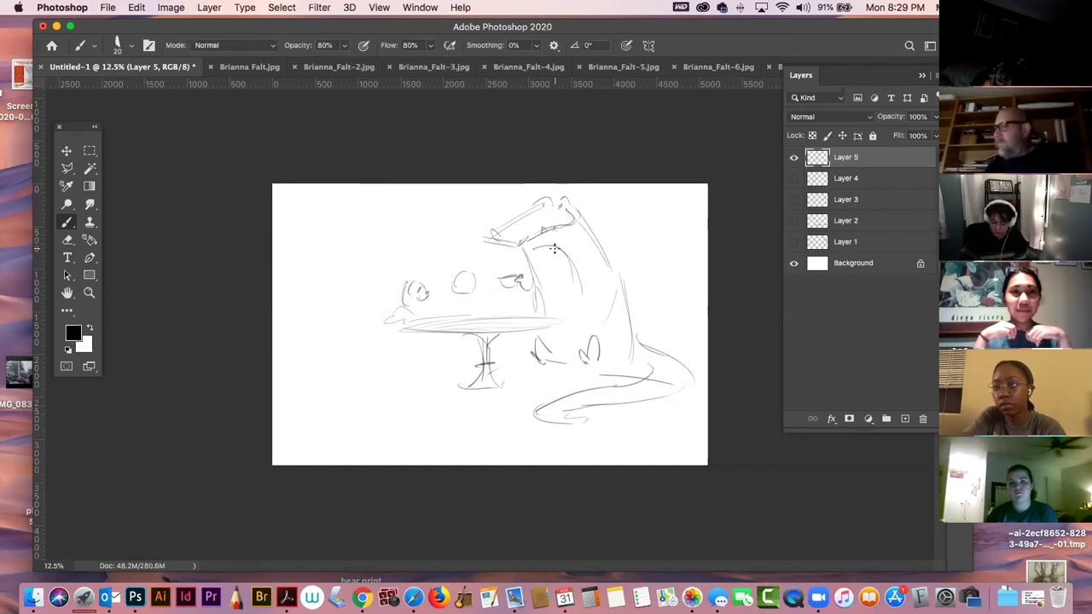
Add the crocodile's belly curve and arm, spikes along the tail, and darker teeth along the jaw.
mouse_move(554, 249)
left_mouse_down()
mouse_move(578, 296)
mouse_move(564, 318)
mouse_move(572, 283)
mouse_move(550, 316)
mouse_move(588, 290)
mouse_move(563, 315)
left_mouse_up()
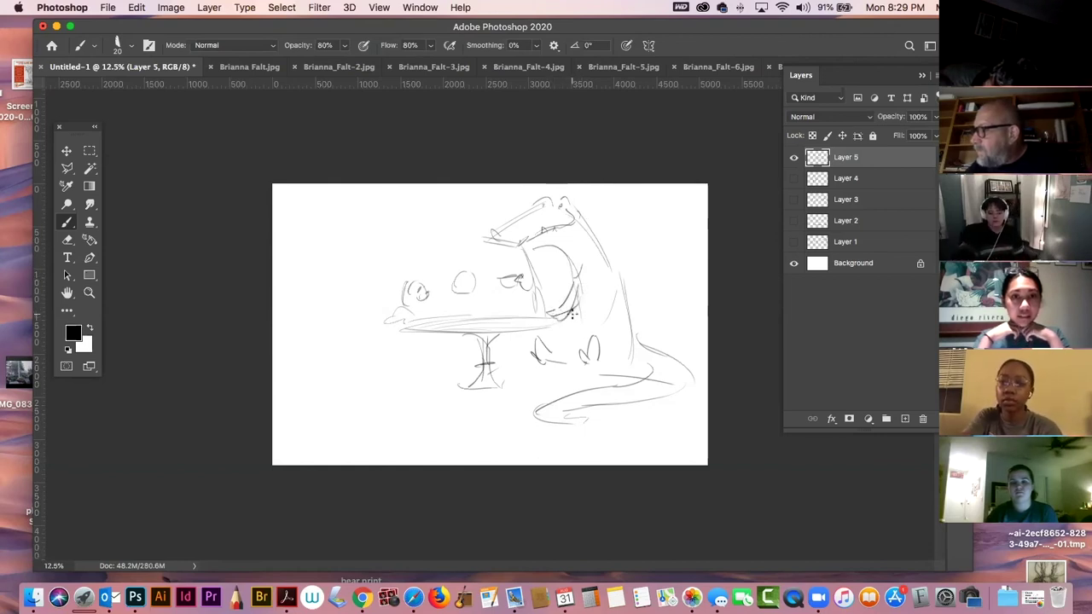
mouse_move(585, 265)
left_mouse_down()
mouse_move(577, 303)
mouse_move(597, 281)
mouse_move(597, 293)
left_mouse_up()
mouse_move(665, 331)
left_mouse_down()
mouse_move(683, 365)
mouse_move(653, 372)
left_mouse_up()
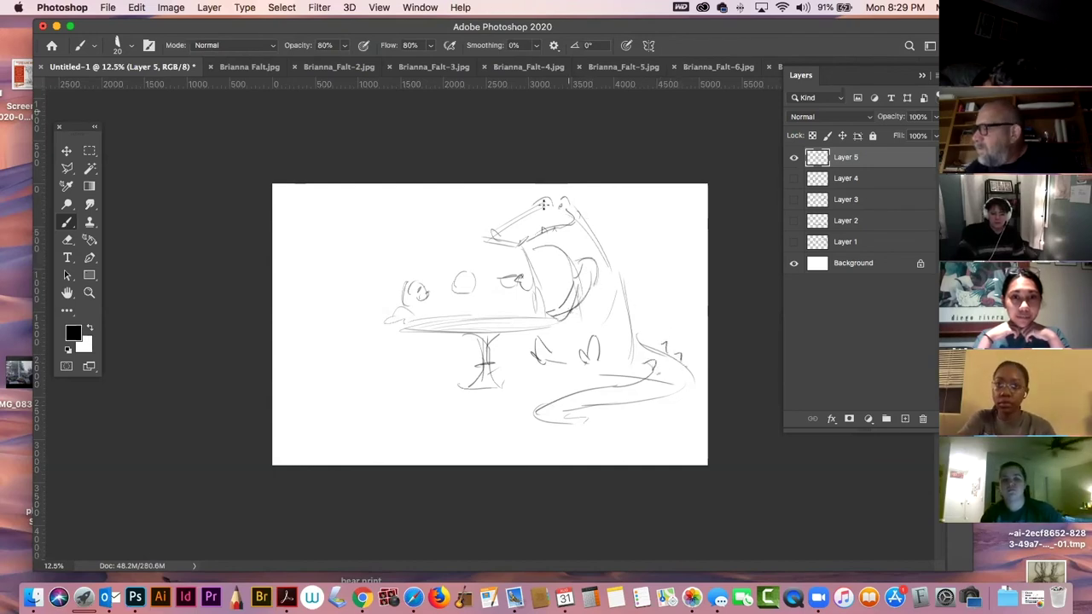
mouse_move(566, 212)
left_mouse_down()
mouse_move(535, 208)
mouse_move(497, 230)
mouse_move(499, 240)
mouse_move(501, 230)
mouse_move(533, 241)
mouse_move(517, 243)
mouse_move(560, 223)
left_mouse_up()
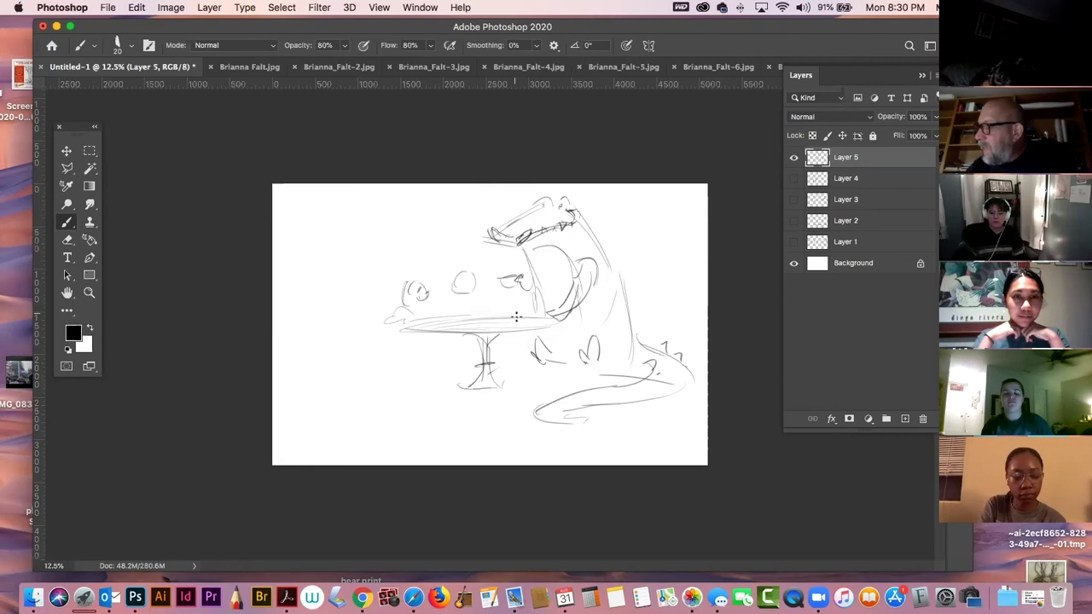
Sketch a seated figure in front of the table, small marks beneath its left side, and a shape on the crocodile's tail.
mouse_move(503, 302)
left_mouse_down()
mouse_move(527, 321)
mouse_move(517, 383)
mouse_move(474, 383)
mouse_move(533, 385)
mouse_move(499, 387)
mouse_move(516, 346)
mouse_move(499, 380)
left_mouse_up()
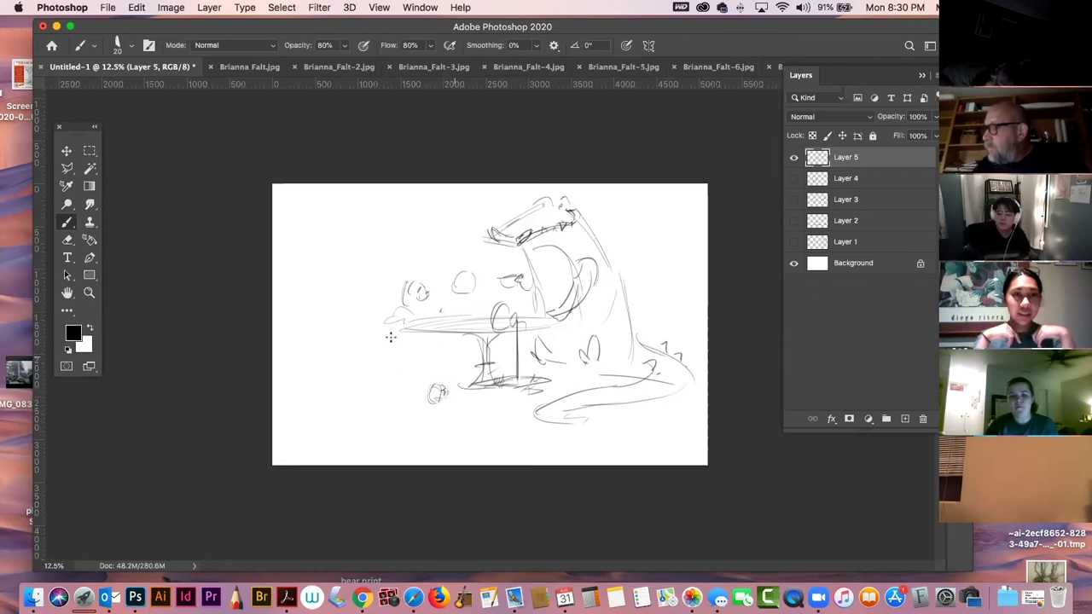
left_click_drag(430, 343, 435, 338)
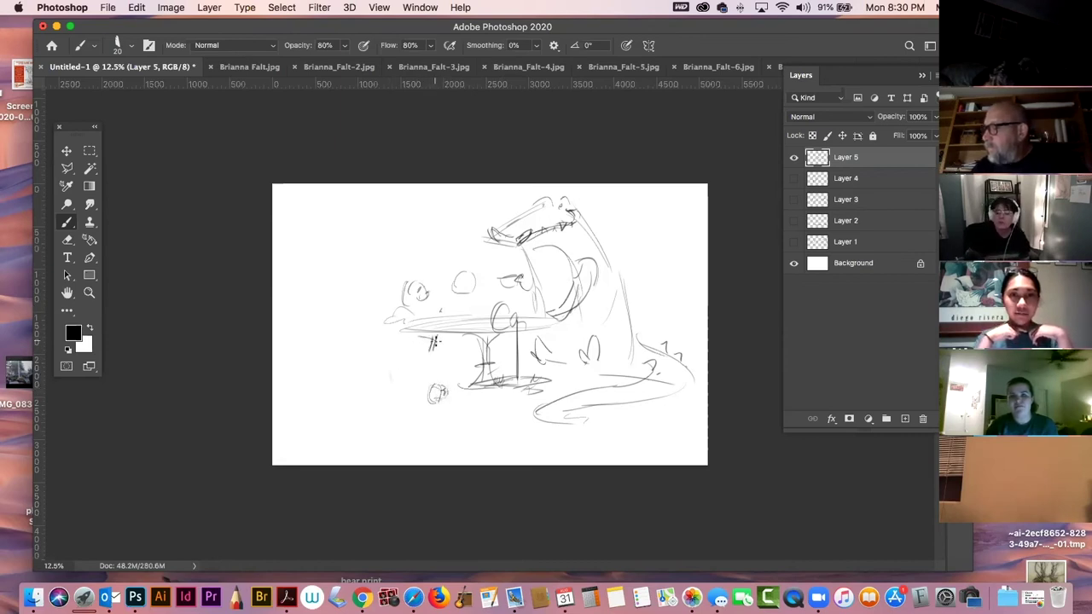
mouse_move(642, 320)
left_mouse_down()
mouse_move(658, 336)
mouse_move(636, 324)
mouse_move(646, 337)
mouse_move(652, 328)
mouse_move(643, 336)
left_mouse_up()
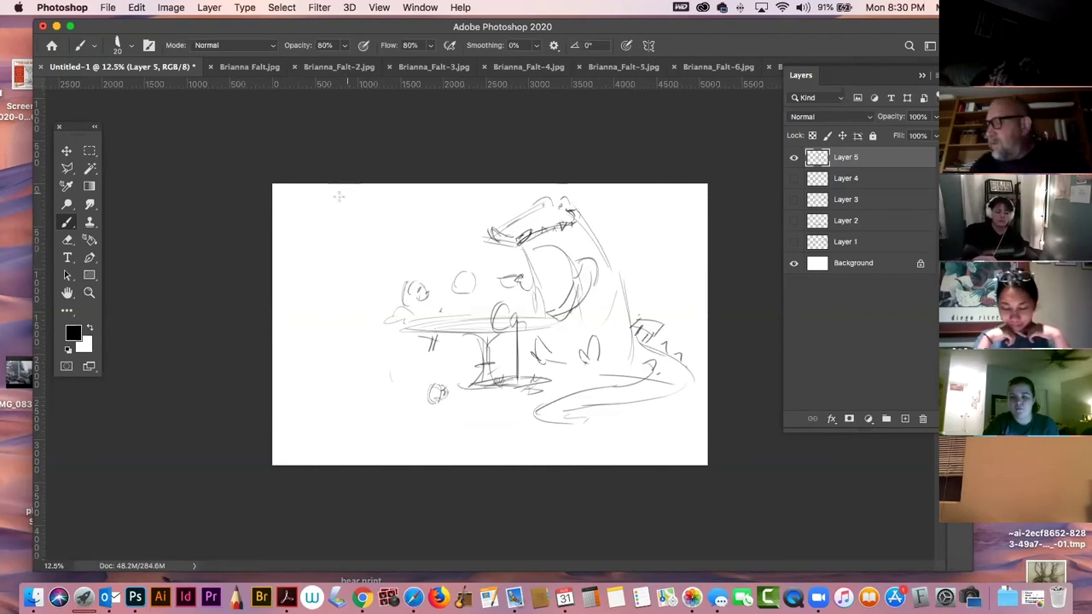
Sketch a tilted rectangular frame in the upper-left background and a hanging lamp beside the crocodile's head.
mouse_move(300, 222)
left_mouse_down()
mouse_move(367, 221)
mouse_move(381, 271)
left_mouse_up()
mouse_move(307, 224)
left_mouse_down()
mouse_move(324, 291)
mouse_move(400, 284)
left_mouse_up()
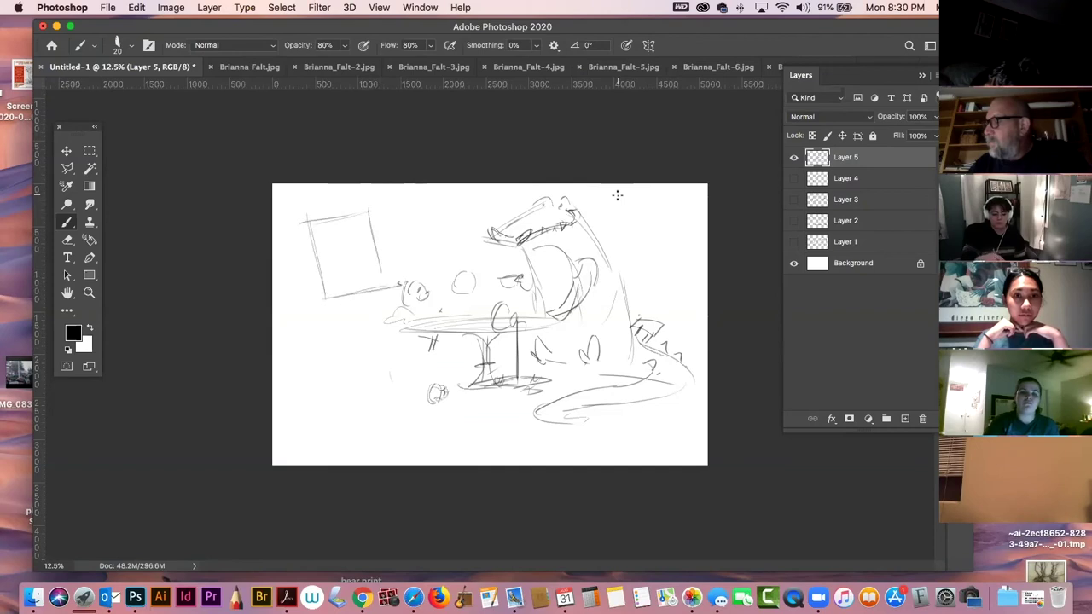
mouse_move(592, 201)
left_mouse_down()
mouse_move(587, 227)
mouse_move(621, 220)
left_mouse_up()
left_click_drag(603, 184, 602, 201)
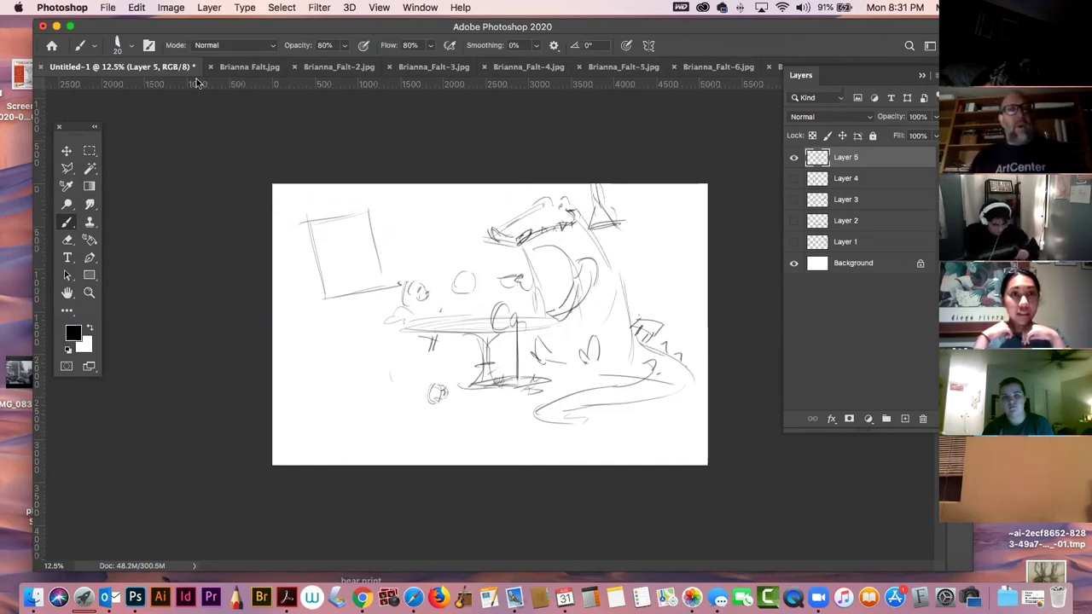
Return to the fifth storyboard page and examine its lower row of crocodile panels at 25% magnification.
left_click(601, 67)
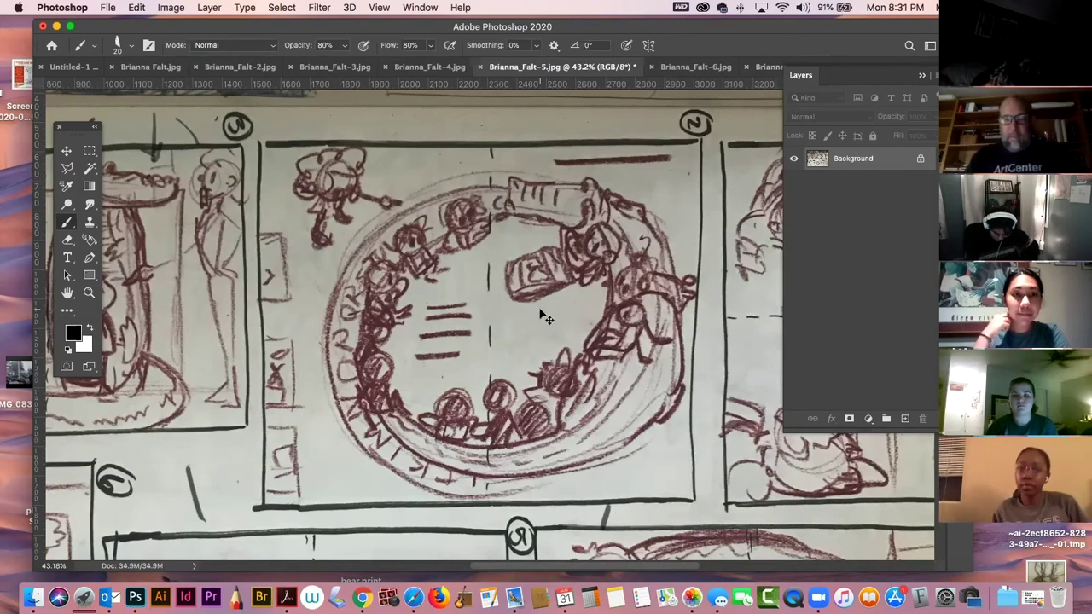
key("super+minus")
key("super+minus")
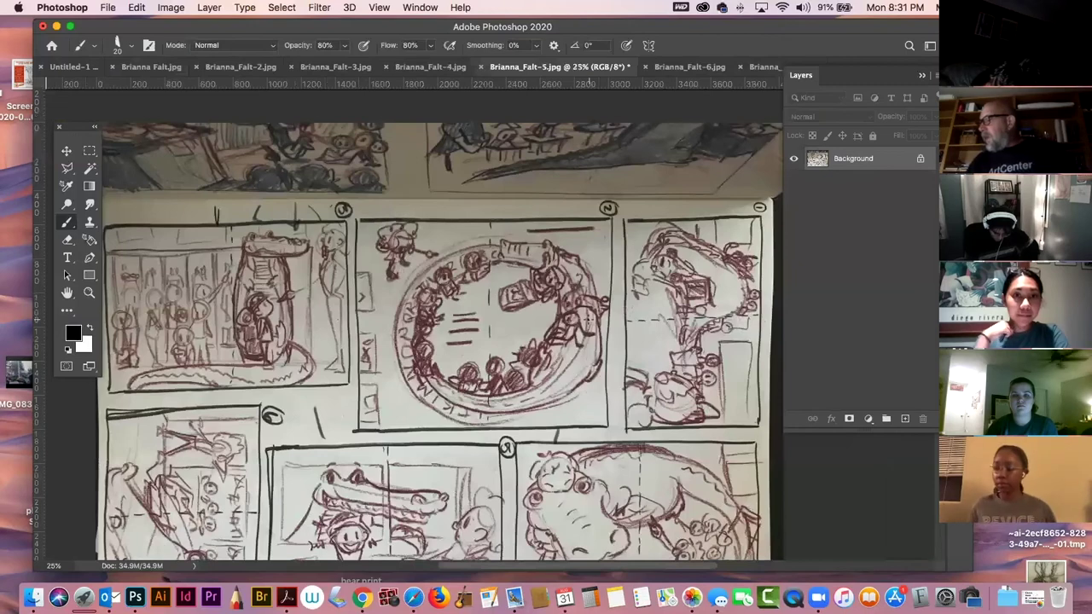
left_click_drag(485, 443, 506, 314)
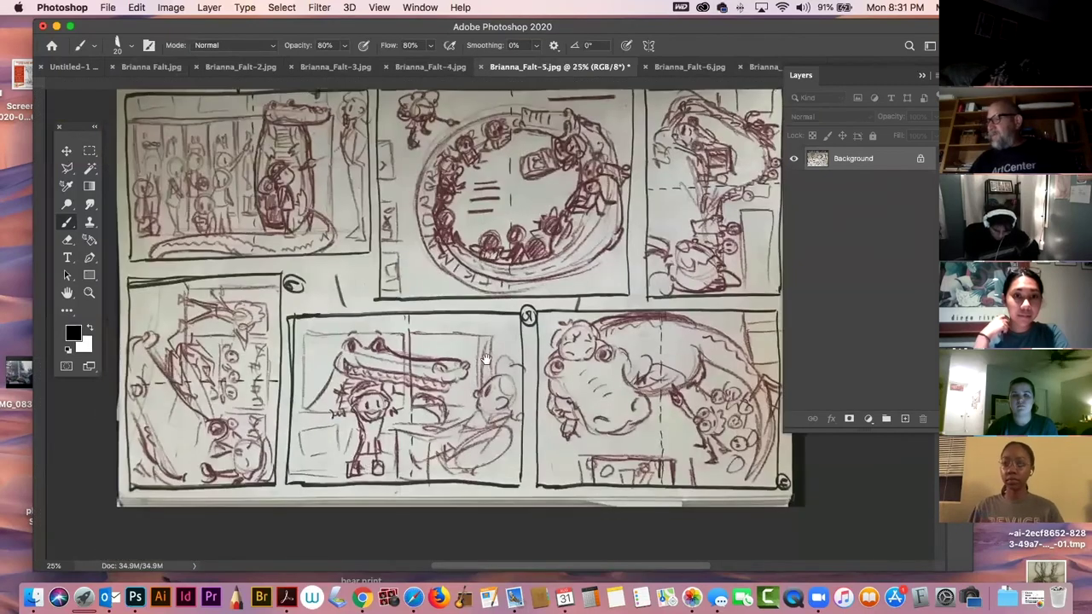
key("super+r")
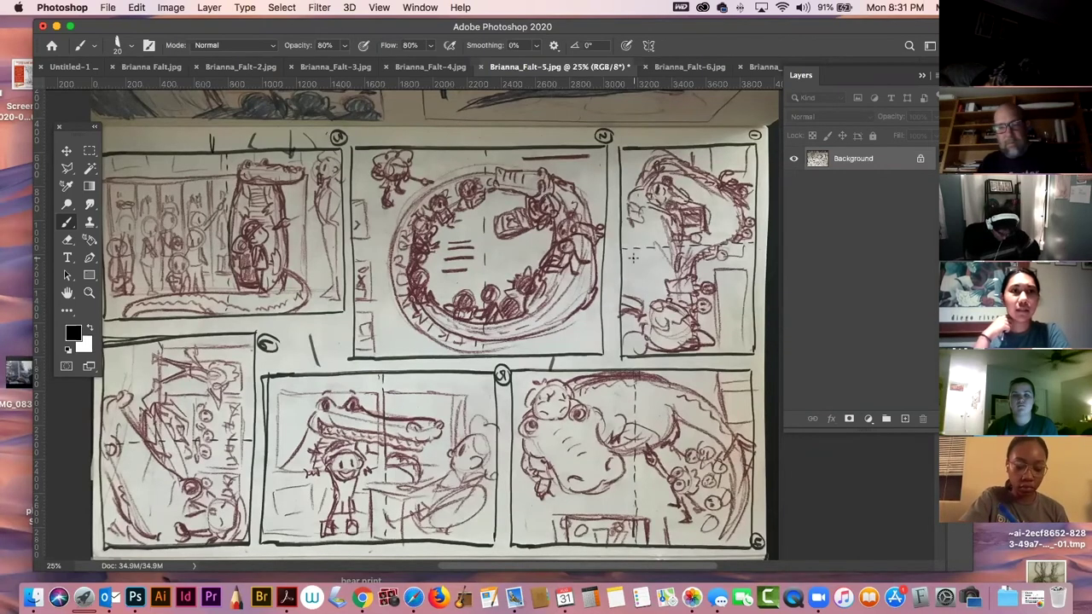
left_click_drag(484, 418, 550, 398)
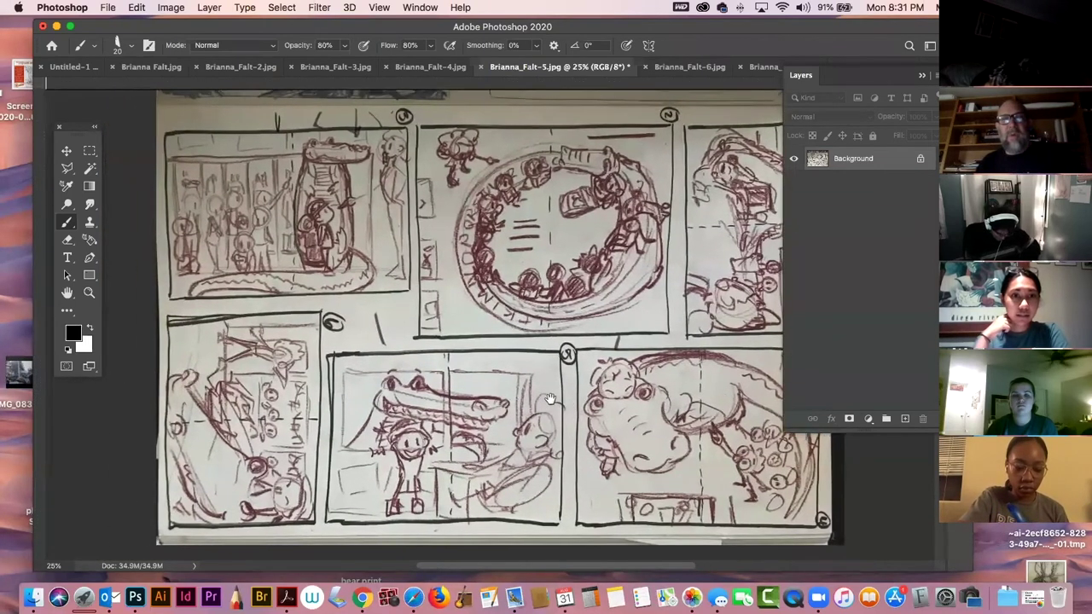
left_click_drag(488, 427, 447, 378)
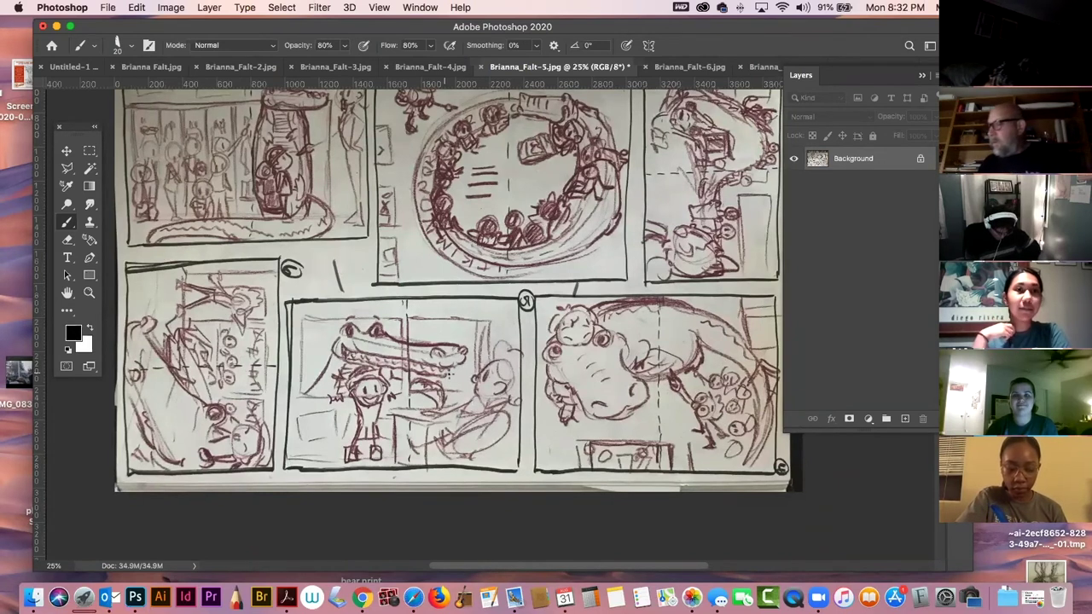
scroll(511, 388, "right", 3)
scroll(511, 389, "down", 2)
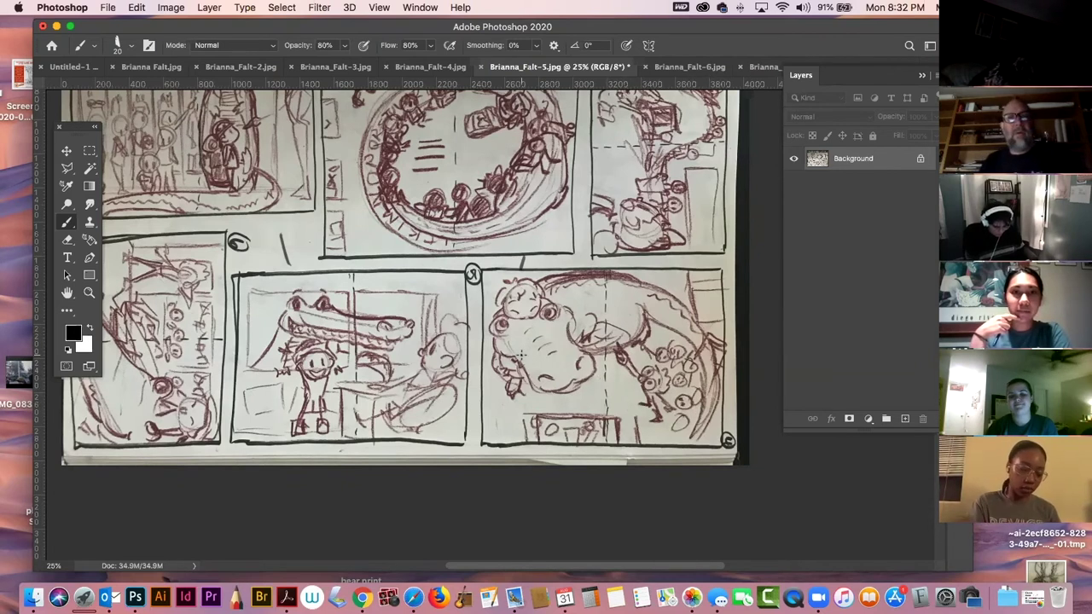
left_click_drag(395, 329, 500, 337)
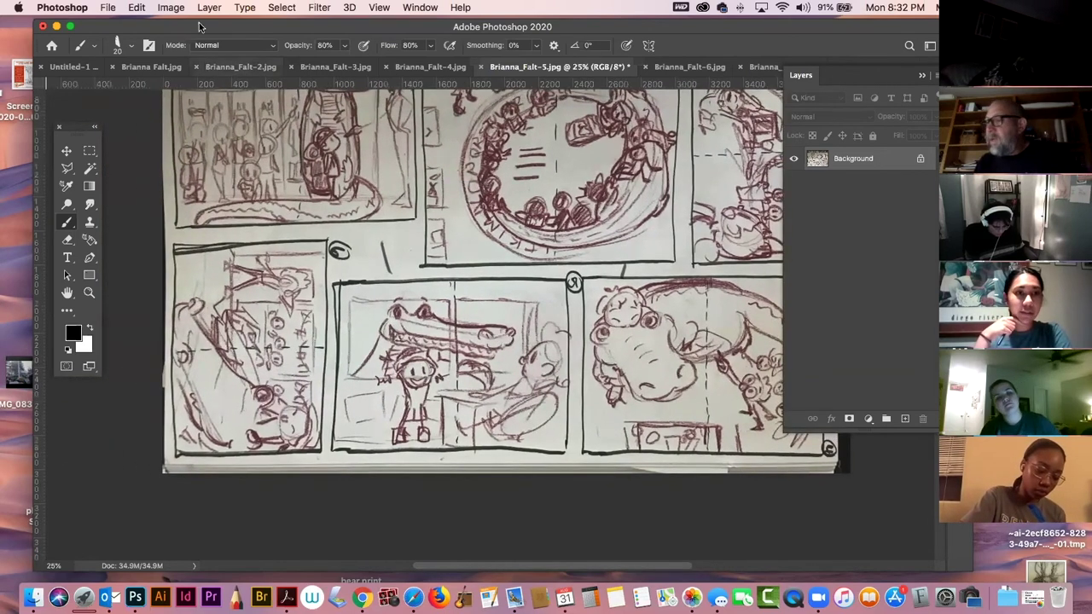
Rotate the fifth storyboard page 90° counter clockwise.
left_click(171, 7)
mouse_move(205, 139)
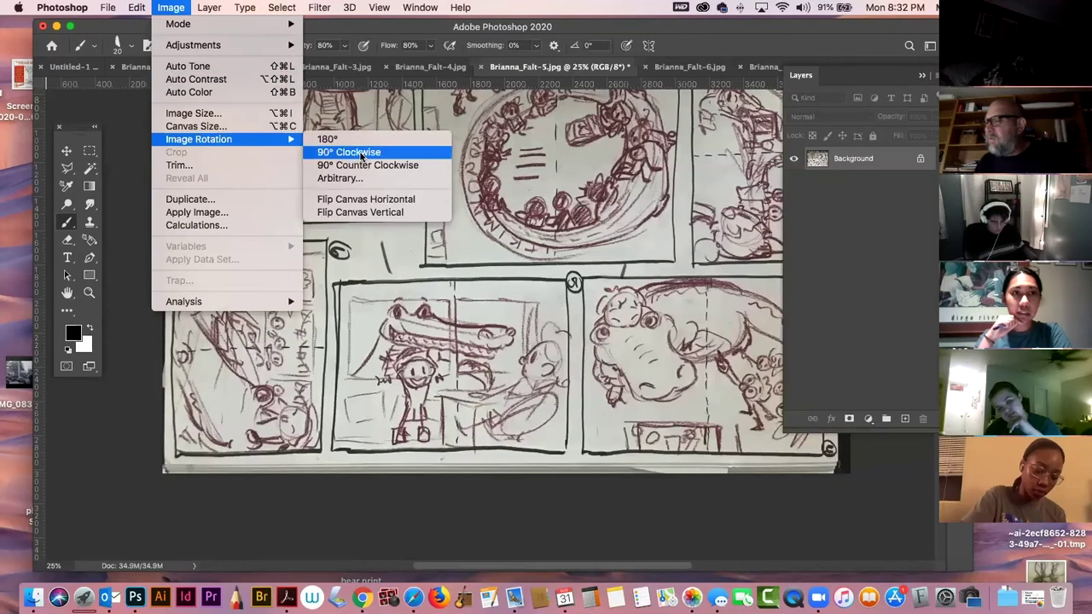
left_click(359, 168)
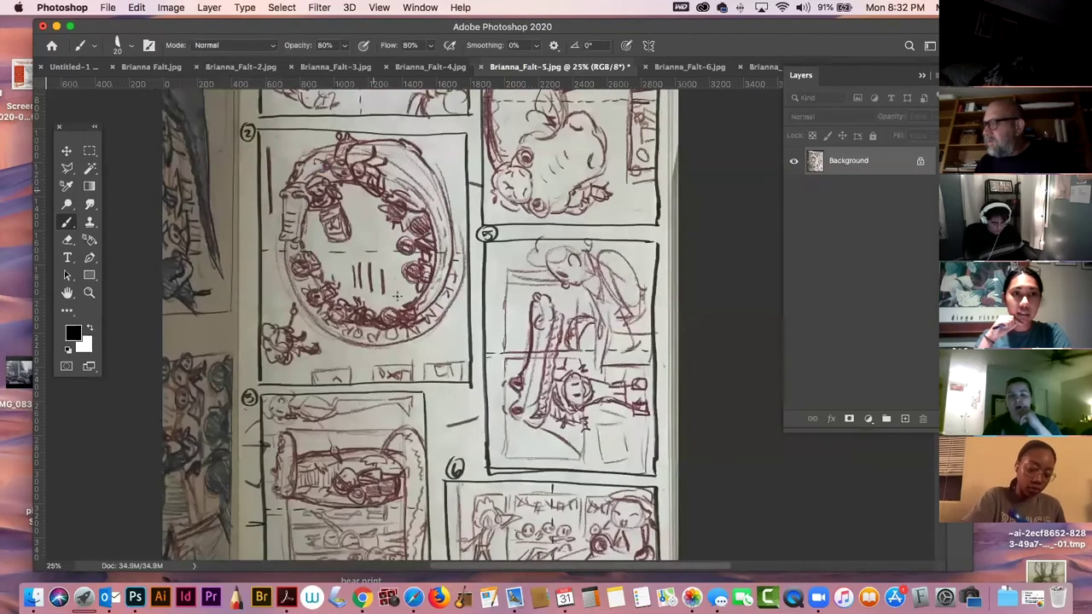